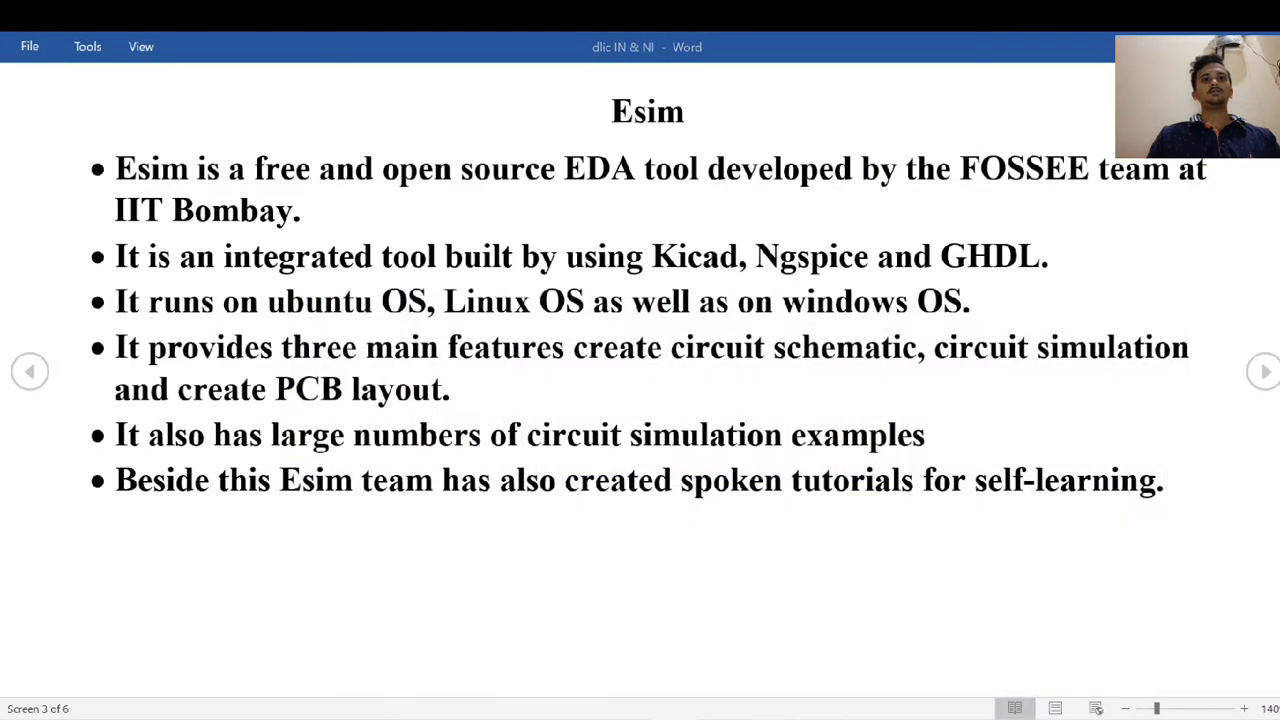
Step: Advance the document to the page explaining the inverting amplifier
{"action": "mouse_move", "coordinate": [814, 689]}
{"action": "left_click", "coordinate": [874, 646]}
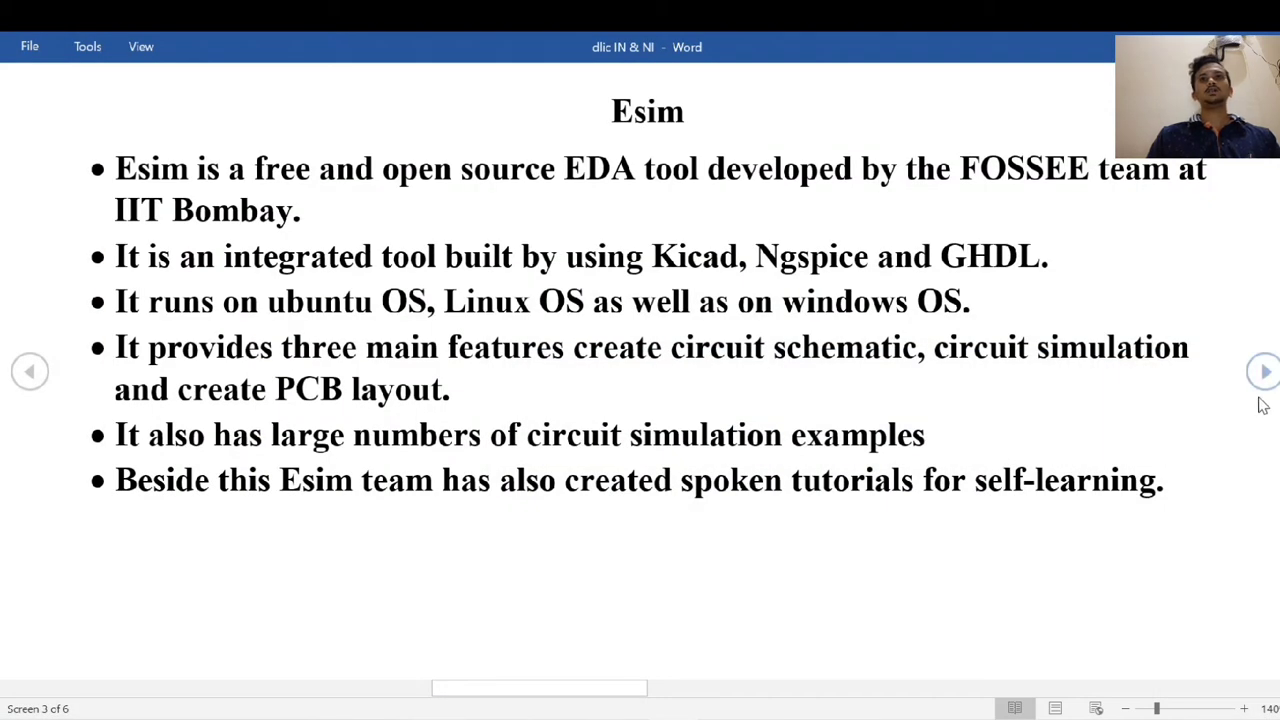
{"action": "left_click", "coordinate": [1263, 373]}
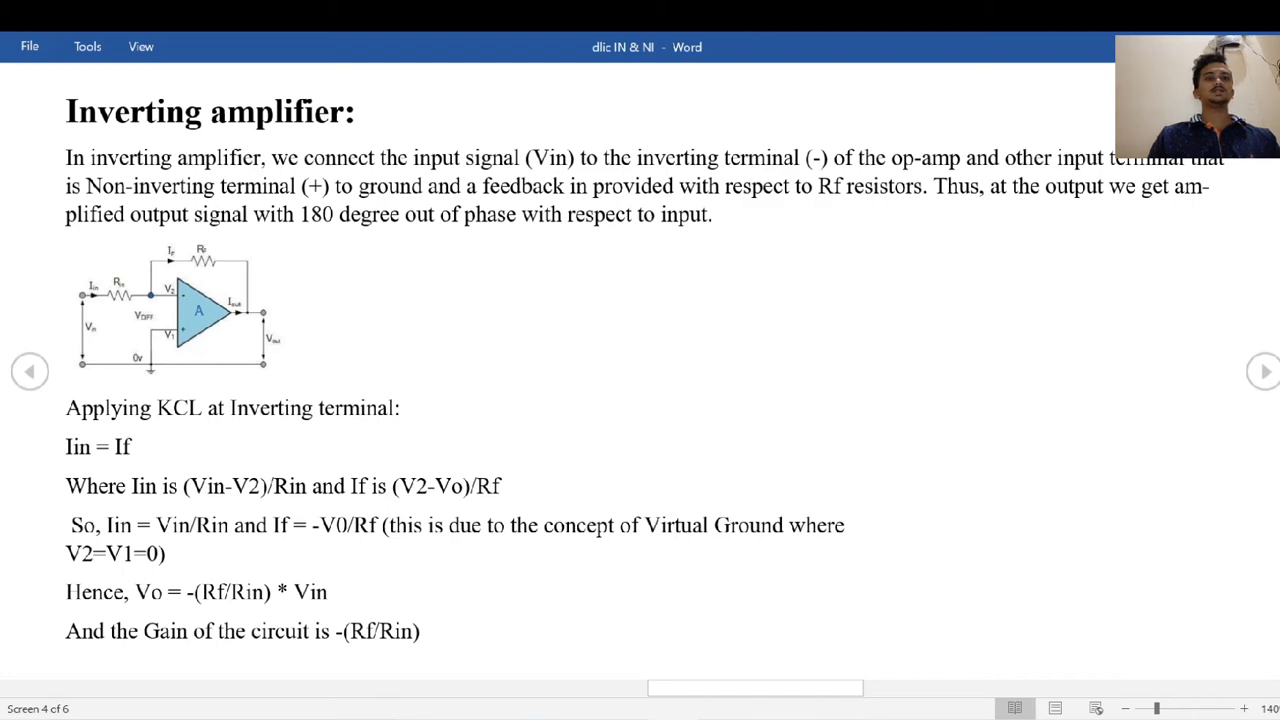
Step: Switch to eSim, create a project named invertingopamm, and create its new schematic in the schematic editor
{"action": "mouse_move", "coordinate": [776, 718]}
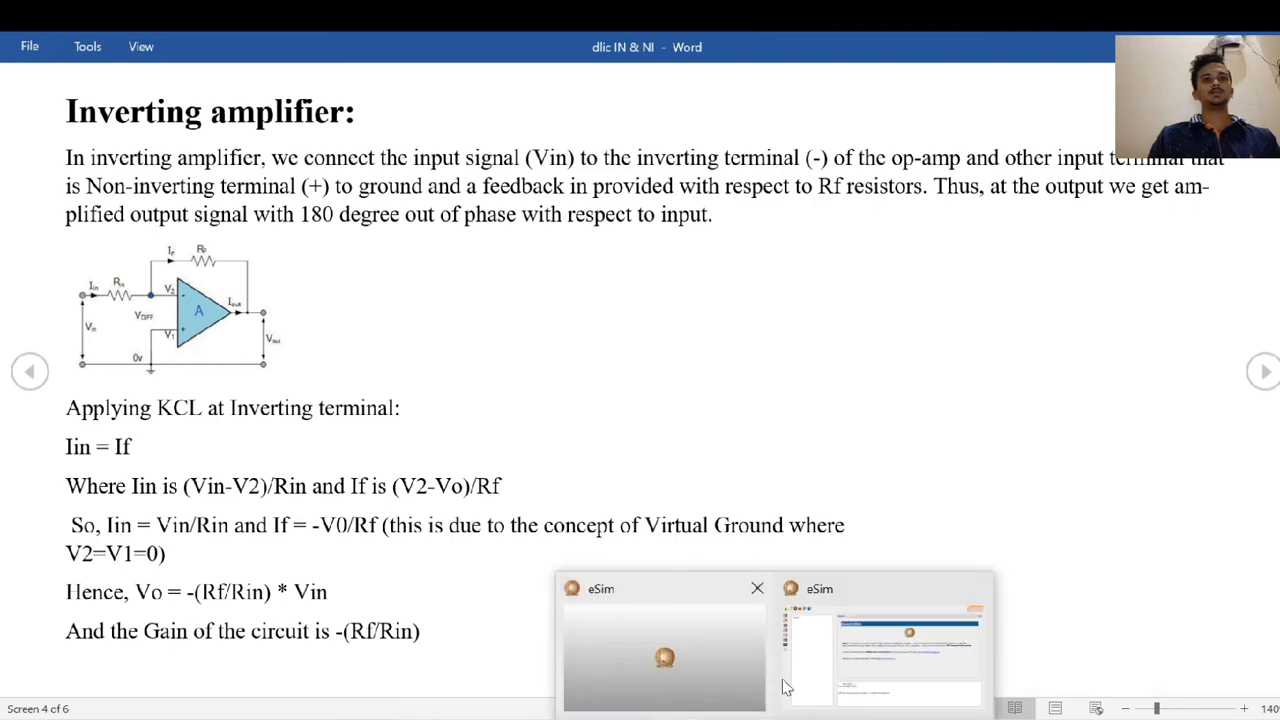
{"action": "left_click", "coordinate": [797, 668]}
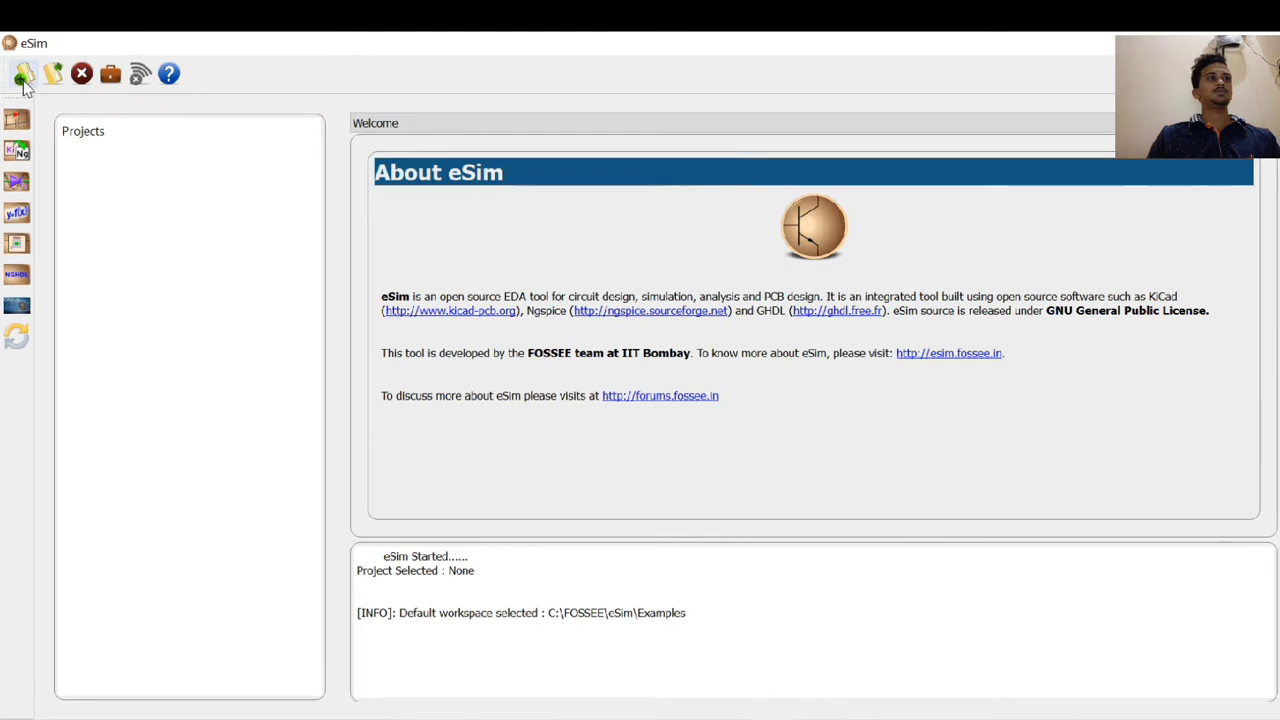
{"action": "left_click", "coordinate": [22, 75]}
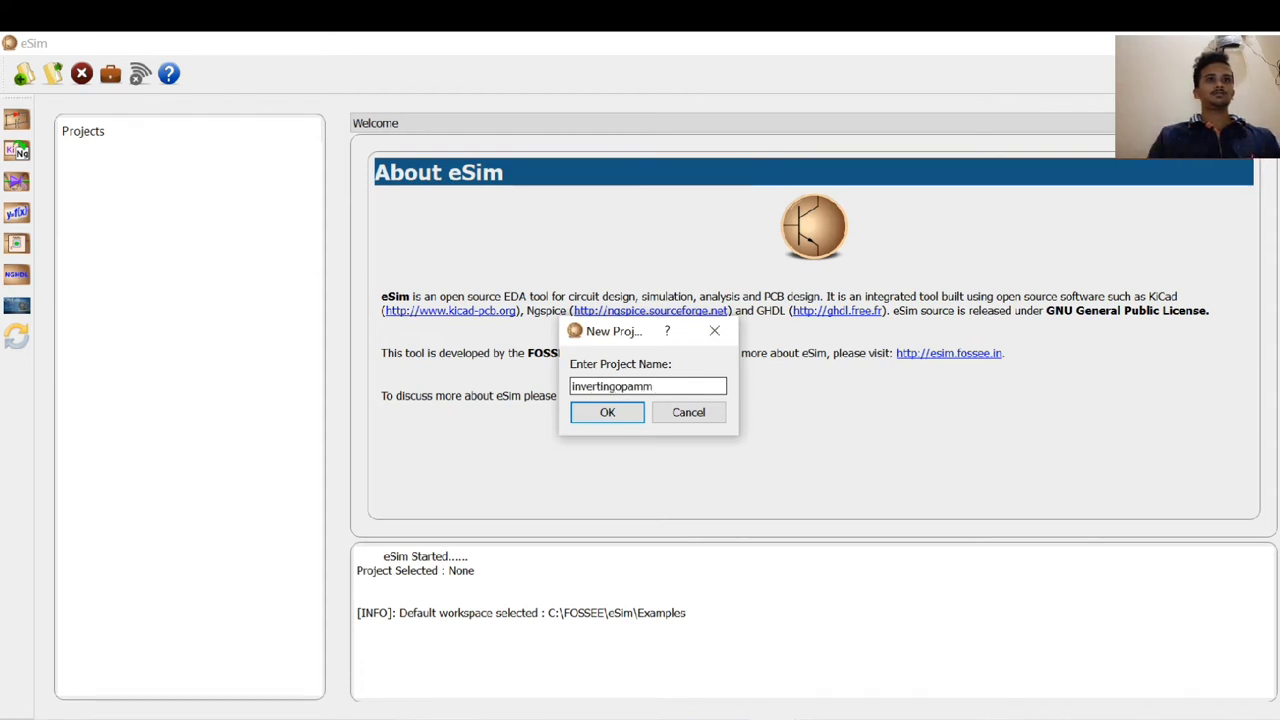
{"action": "left_click", "coordinate": [612, 413]}
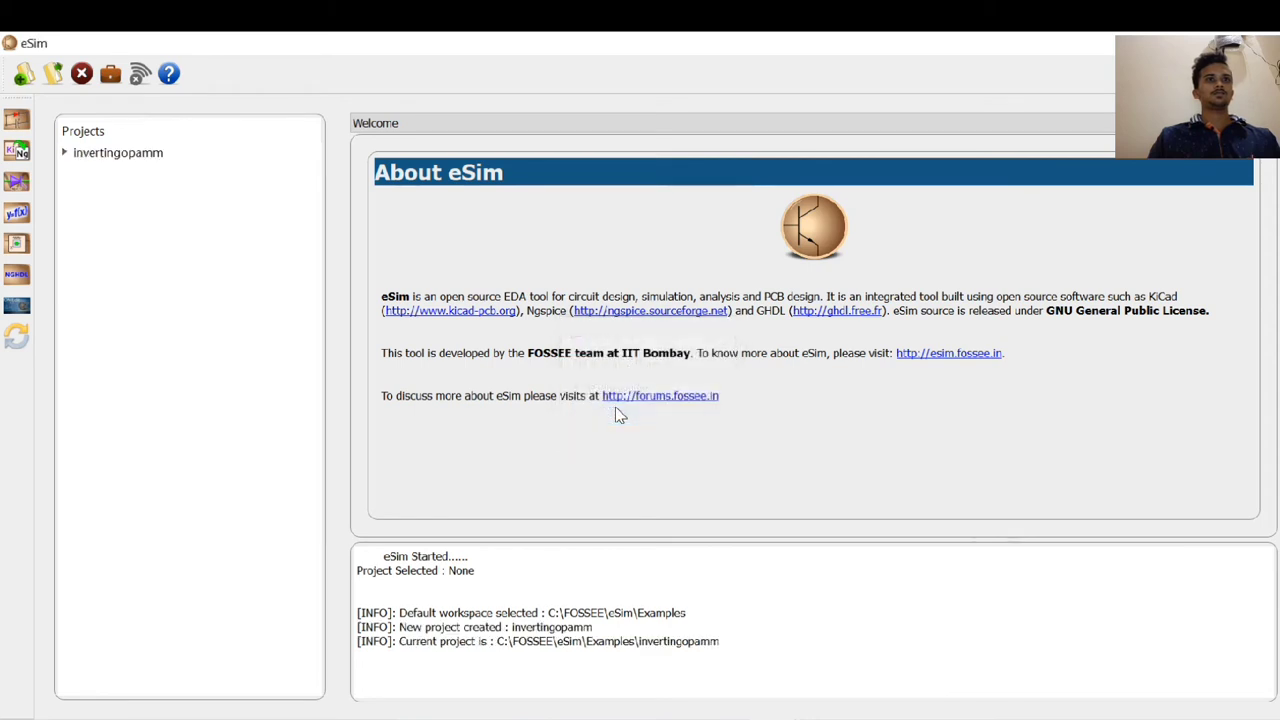
{"action": "left_click", "coordinate": [17, 120]}
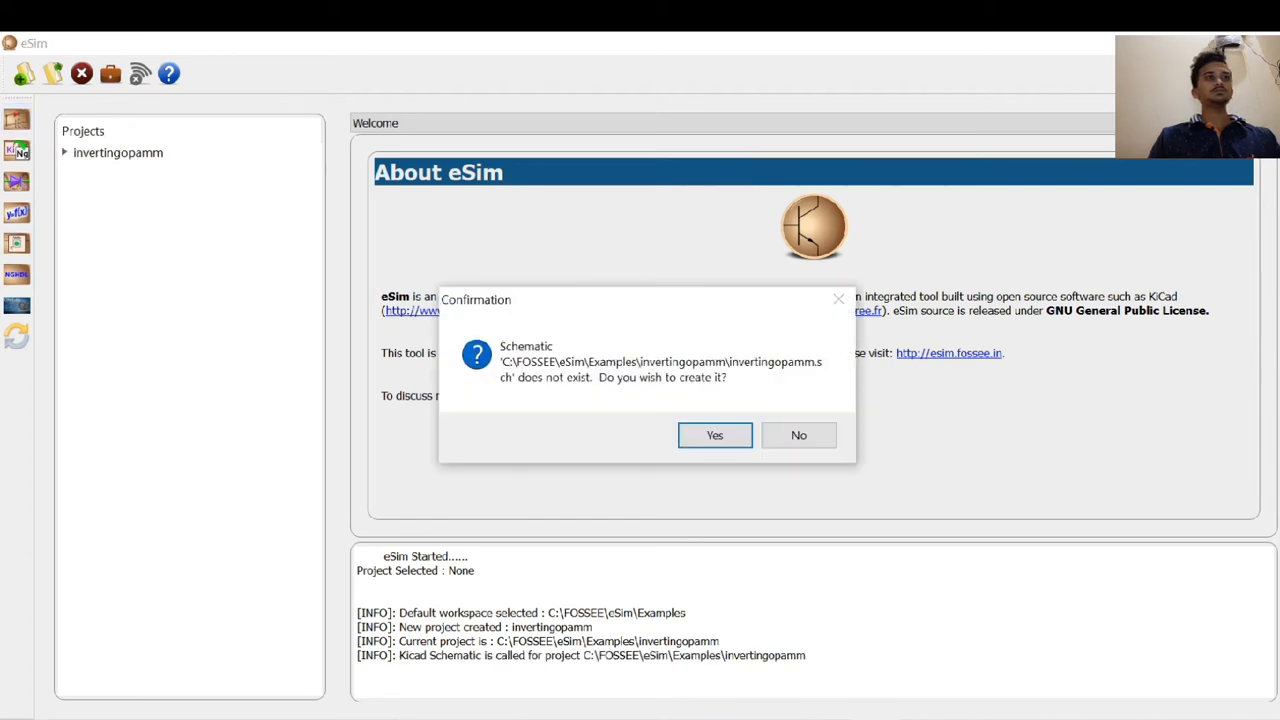
{"action": "left_click", "coordinate": [700, 434]}
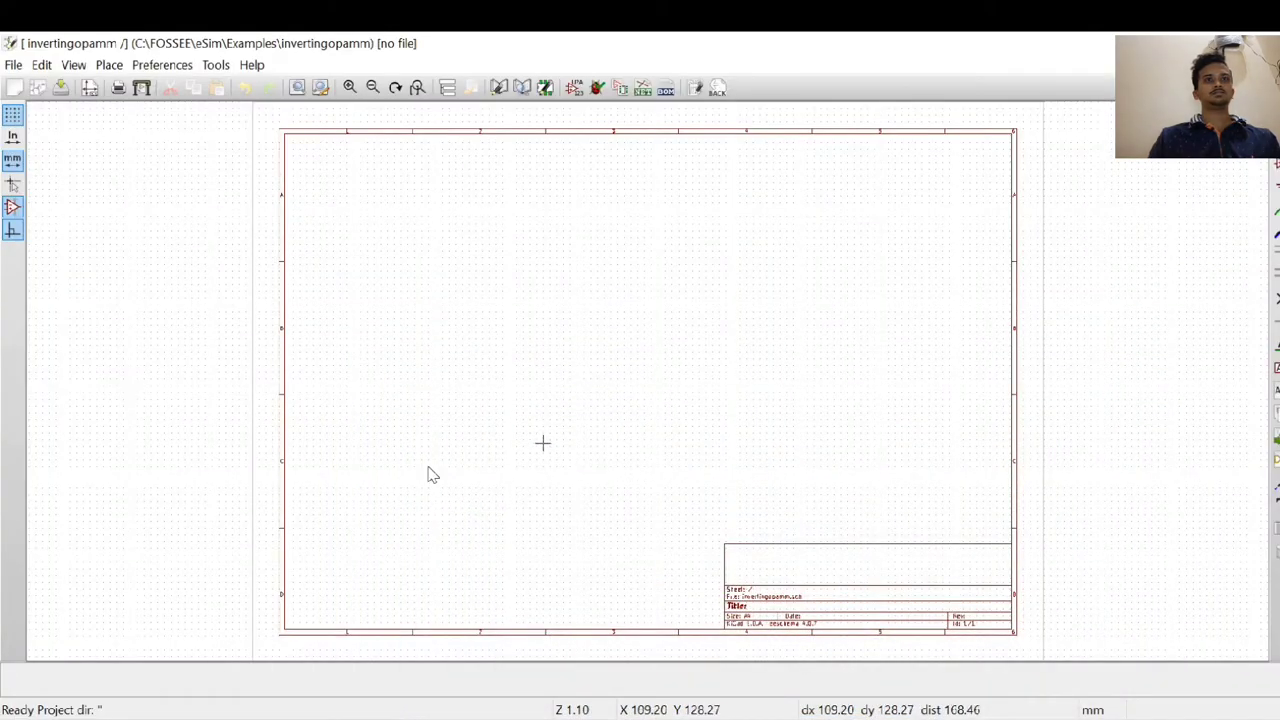
Step: Find the lm_741 op-amp in the component library and place it near the middle of the sheet
{"action": "scroll", "coordinate": [808, 345], "scroll_direction": "up", "scroll_amount": 1}
{"action": "left_click_drag", "start_coordinate": [713, 656], "coordinate": [566, 656]}
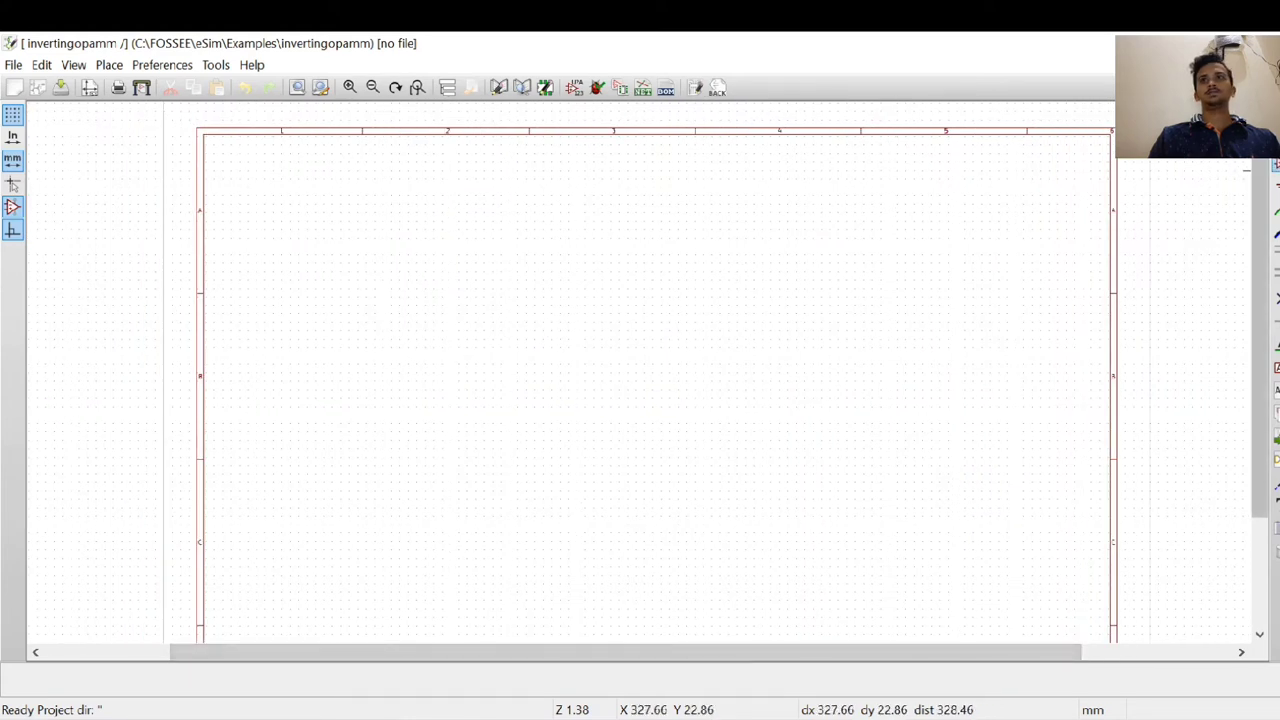
{"action": "left_click", "coordinate": [1275, 166]}
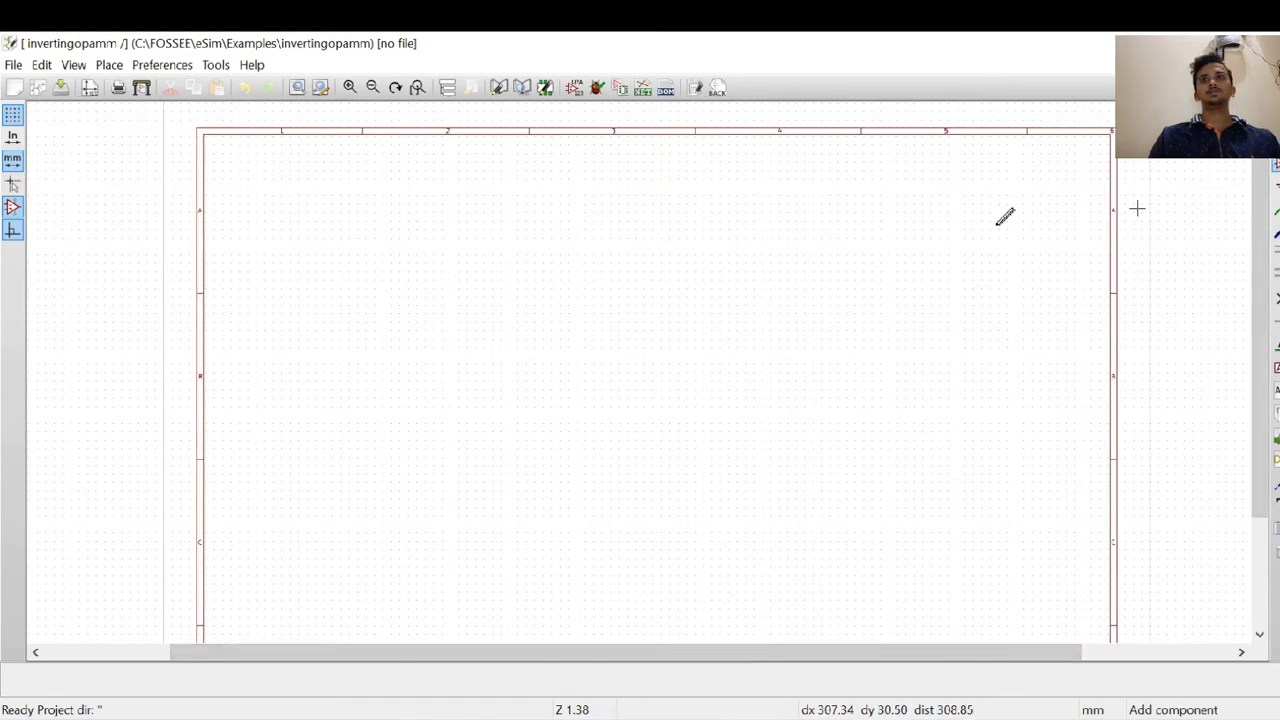
{"action": "left_click", "coordinate": [634, 280]}
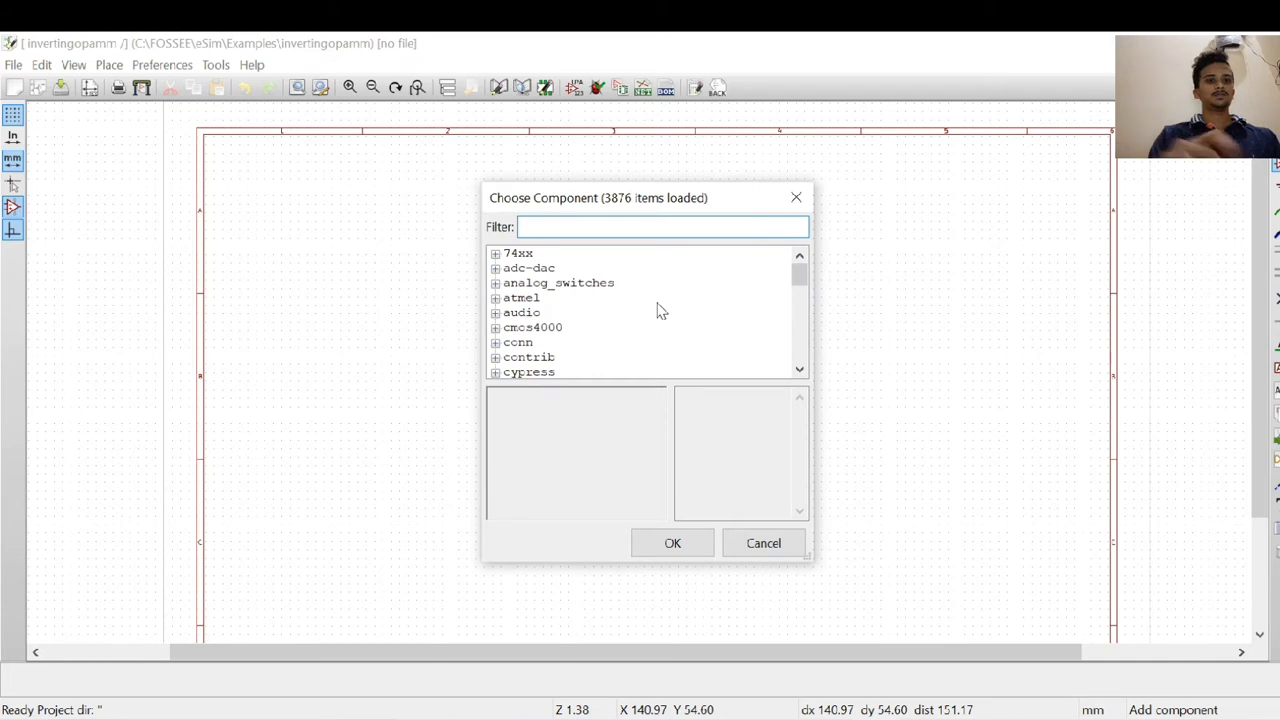
{"action": "type", "text": "Lm-"}
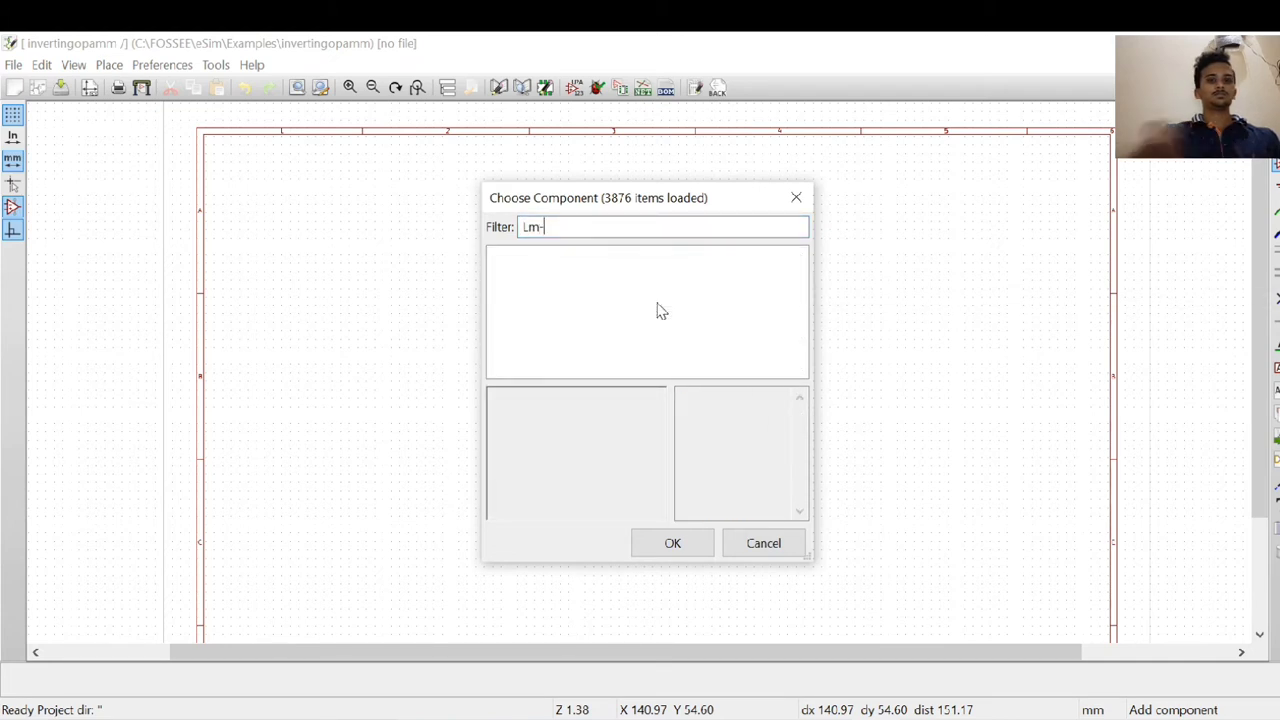
{"action": "key", "text": "BackSpace"}
{"action": "type", "text": "-"}
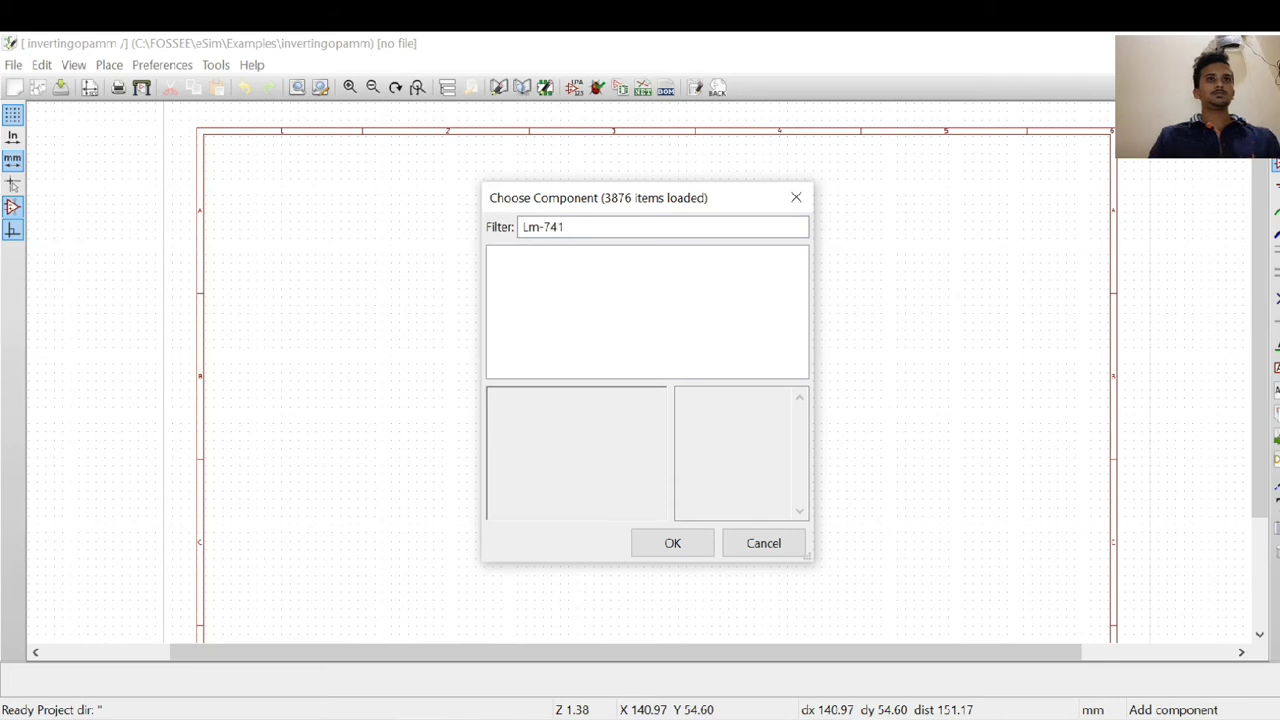
{"action": "key", "text": "BackSpace"}
{"action": "type", "text": "-"}
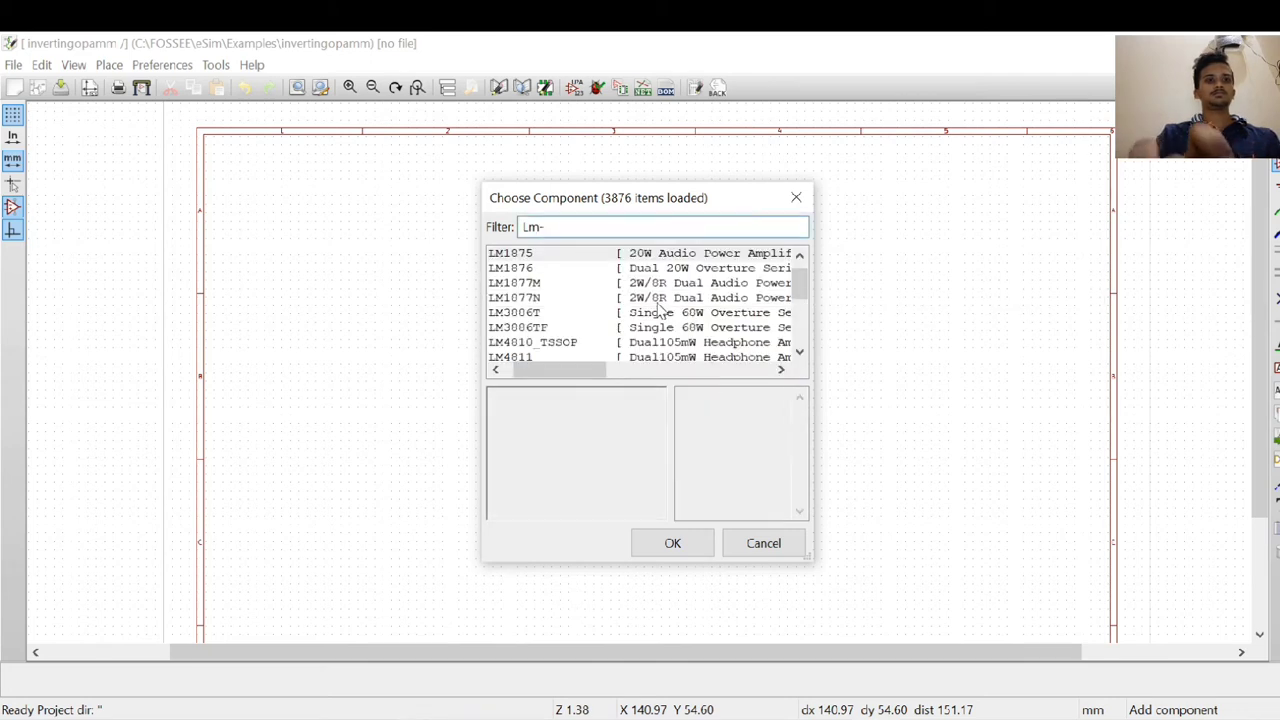
{"action": "key", "text": "BackSpace"}
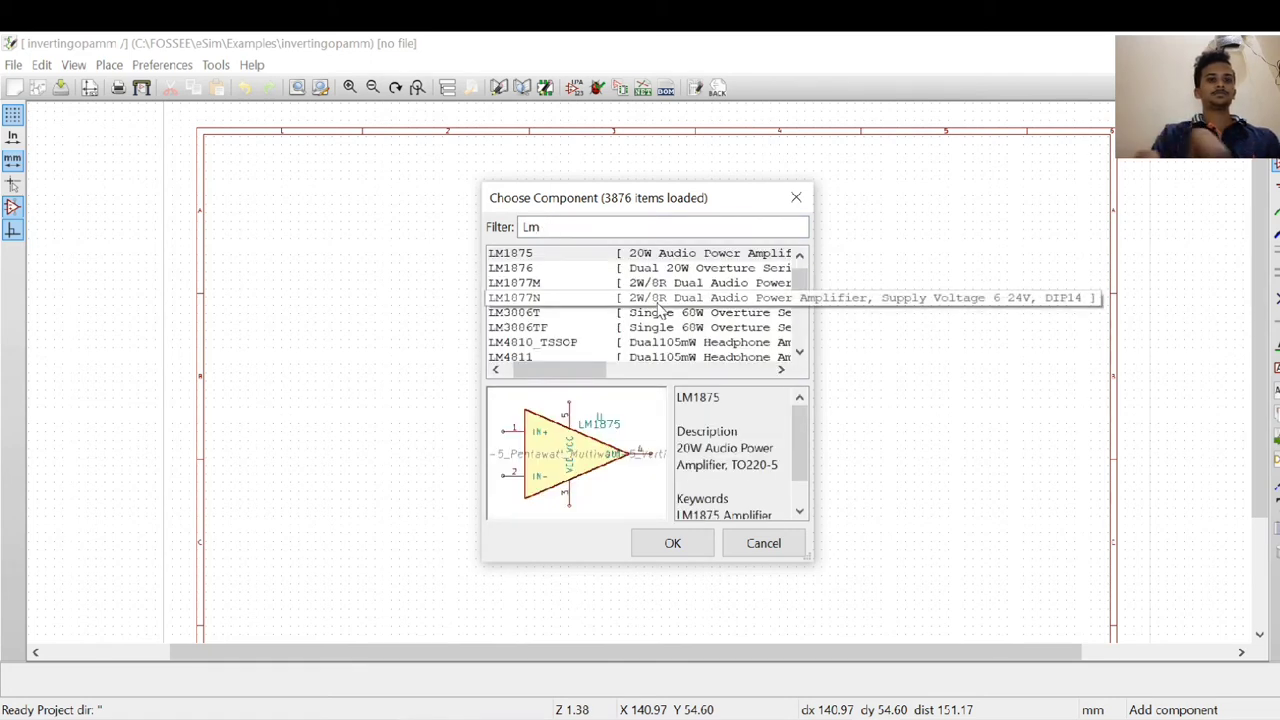
{"action": "type", "text": "_"}
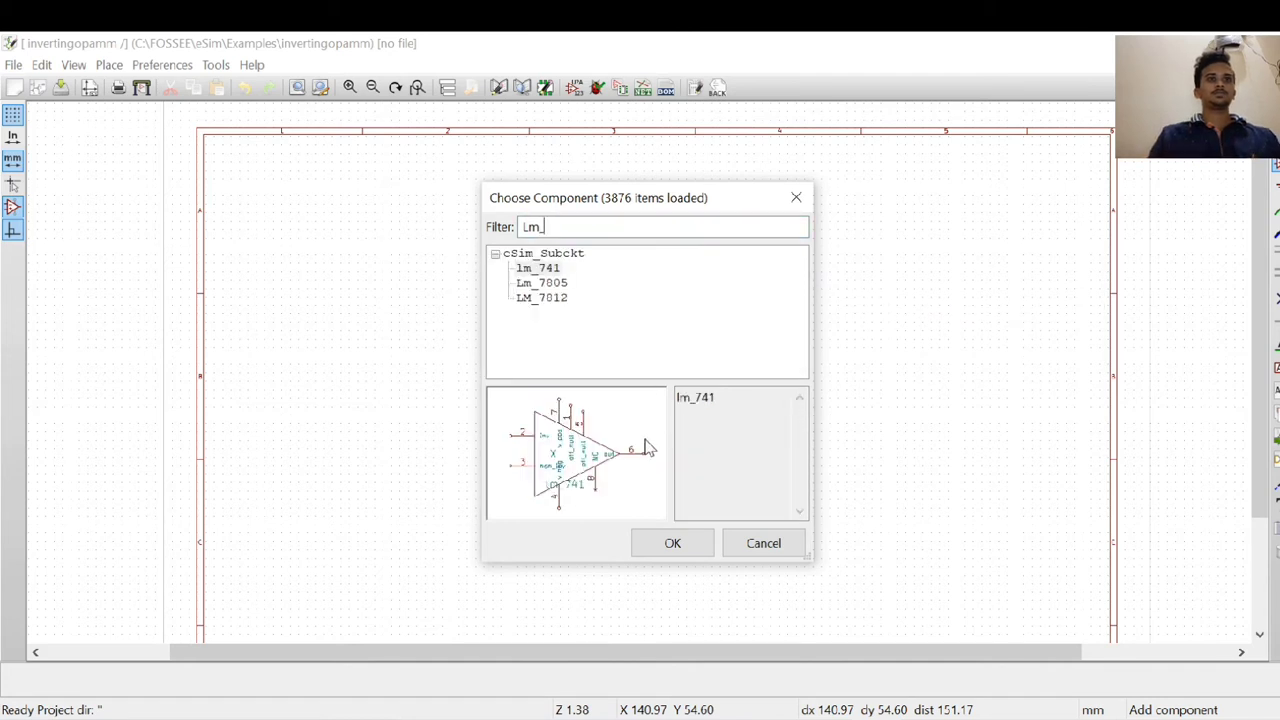
{"action": "left_click", "coordinate": [667, 549]}
{"action": "scroll", "coordinate": [640, 372], "scroll_direction": "up", "scroll_amount": 1}
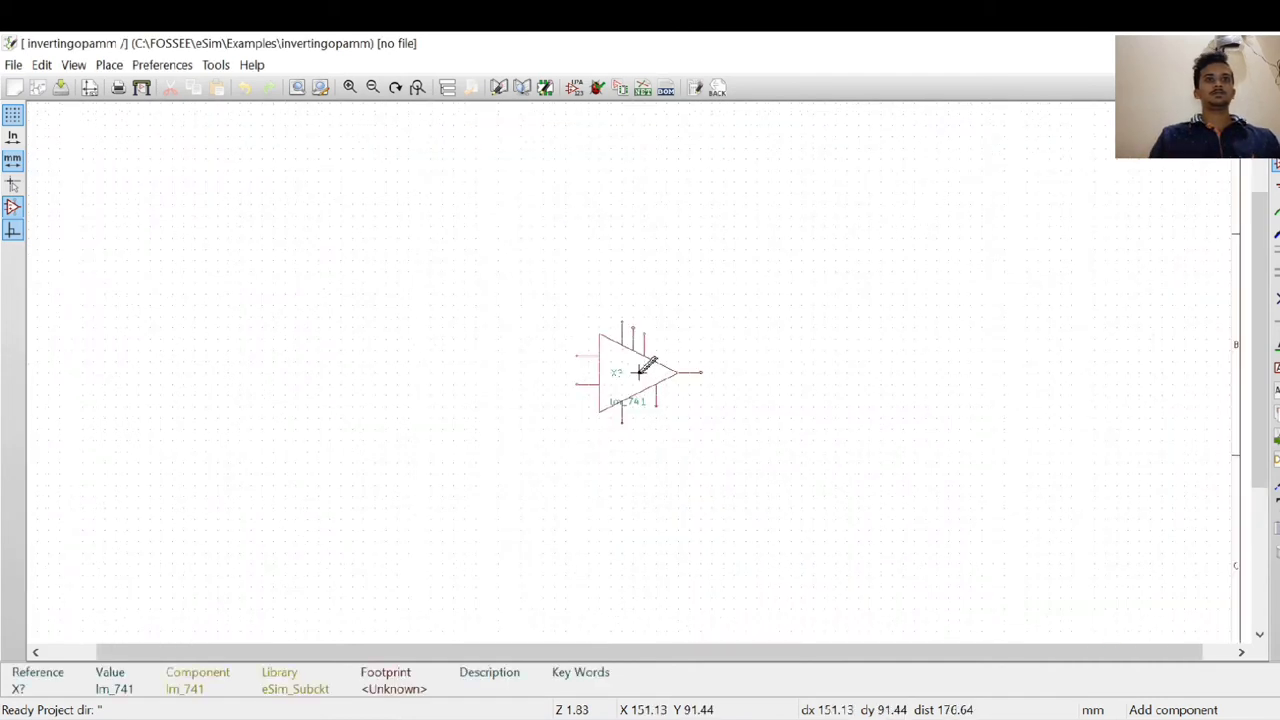
{"action": "left_click", "coordinate": [640, 371]}
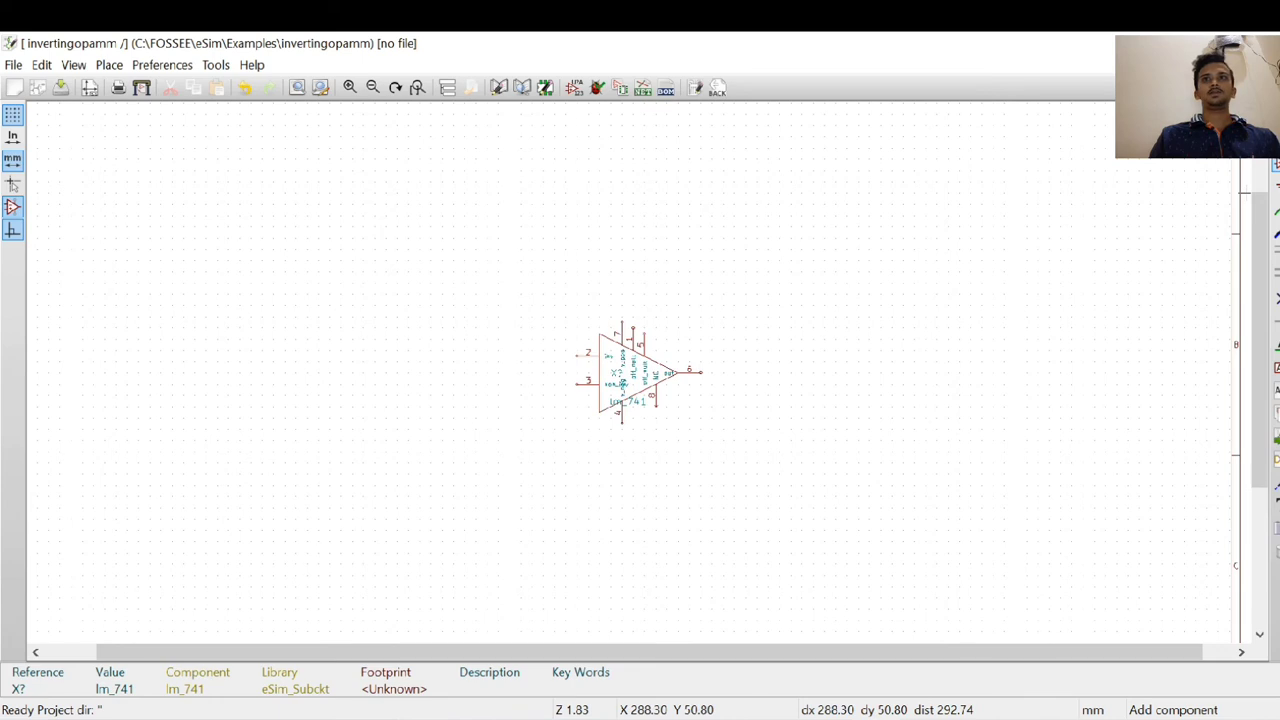
Step: Add an eSim_R resistor and place it horizontally above the op-amp
{"action": "left_click", "coordinate": [596, 230]}
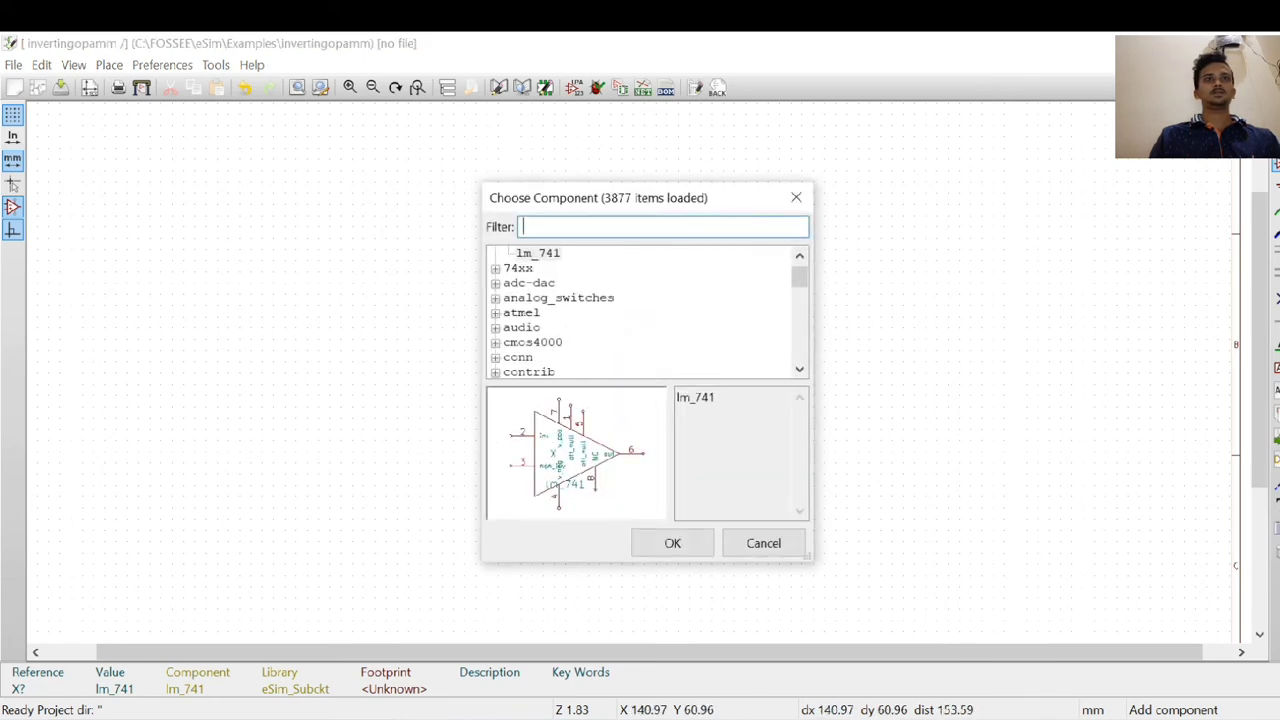
{"action": "type", "text": "r"}
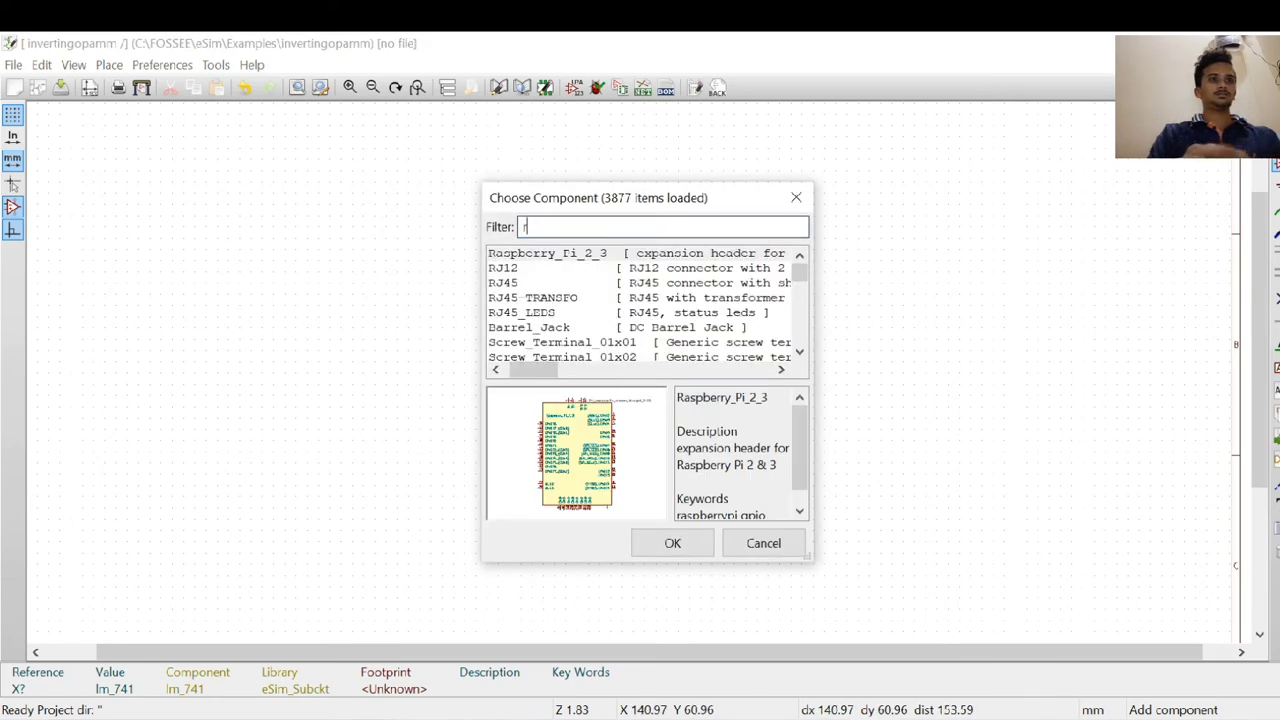
{"action": "key", "text": "BackSpace"}
{"action": "type", "text": "esim_r"}
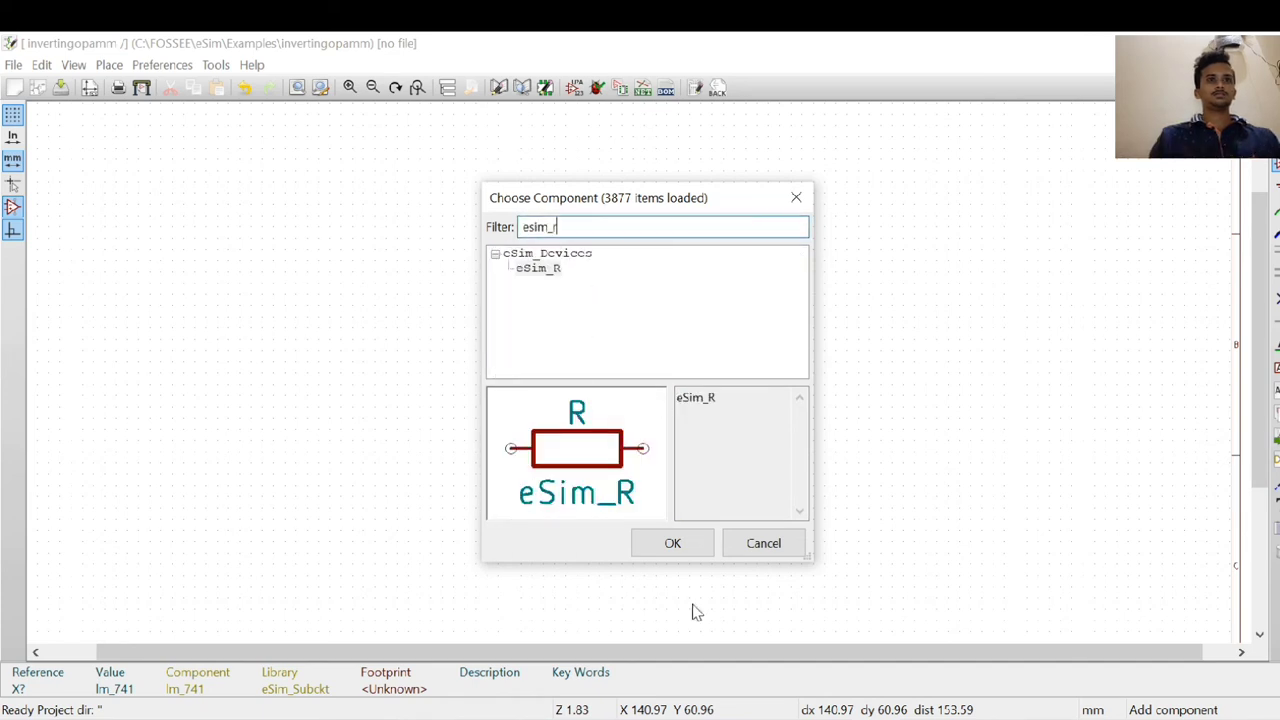
{"action": "left_click", "coordinate": [677, 550]}
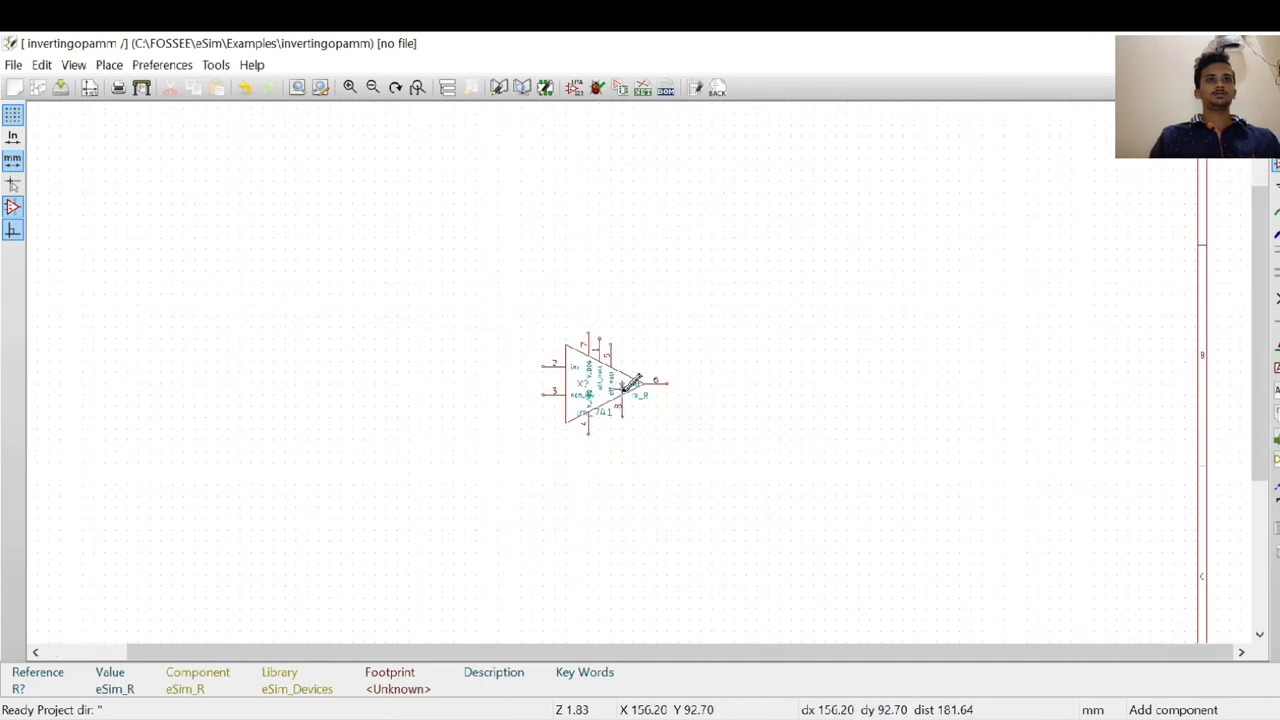
{"action": "scroll", "coordinate": [590, 265], "scroll_direction": "up", "scroll_amount": 1}
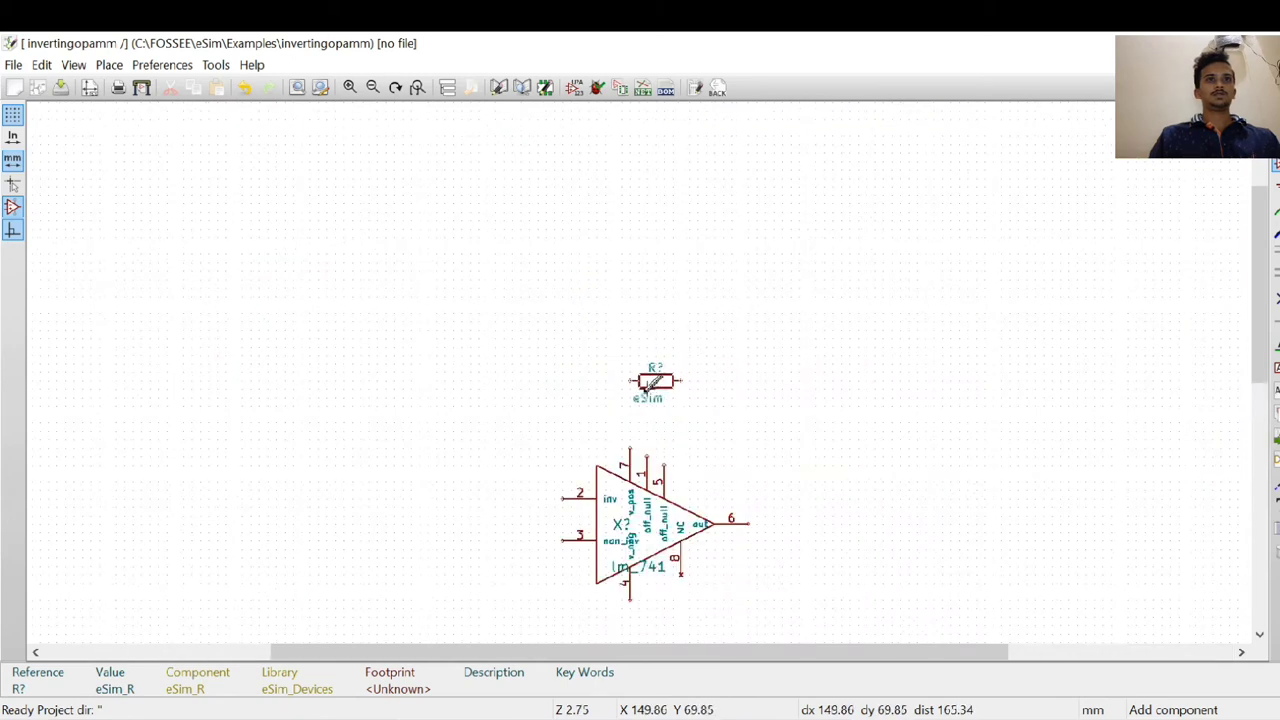
{"action": "left_click", "coordinate": [622, 370]}
Step: Copy the resistor and place the duplicate to the left of the op-amp, level with its inverting input
{"action": "right_click", "coordinate": [629, 366]}
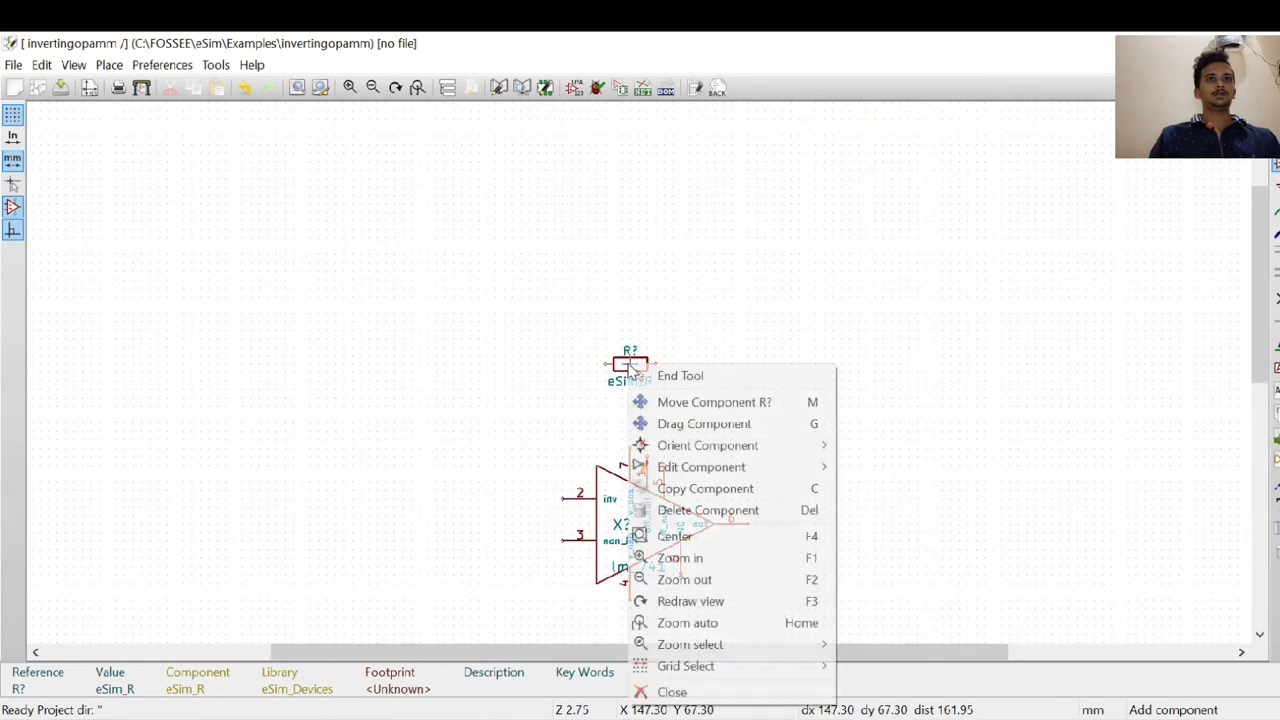
{"action": "left_click", "coordinate": [705, 488]}
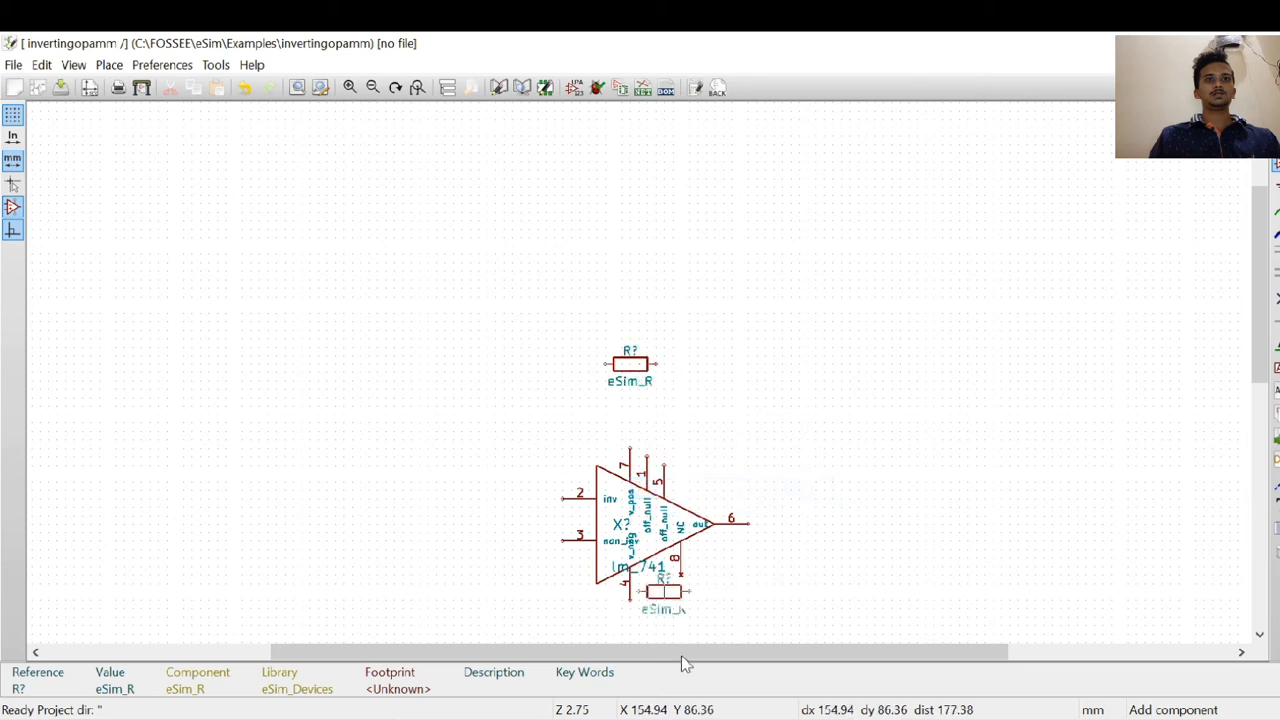
{"action": "left_click_drag", "start_coordinate": [689, 647], "coordinate": [660, 650]}
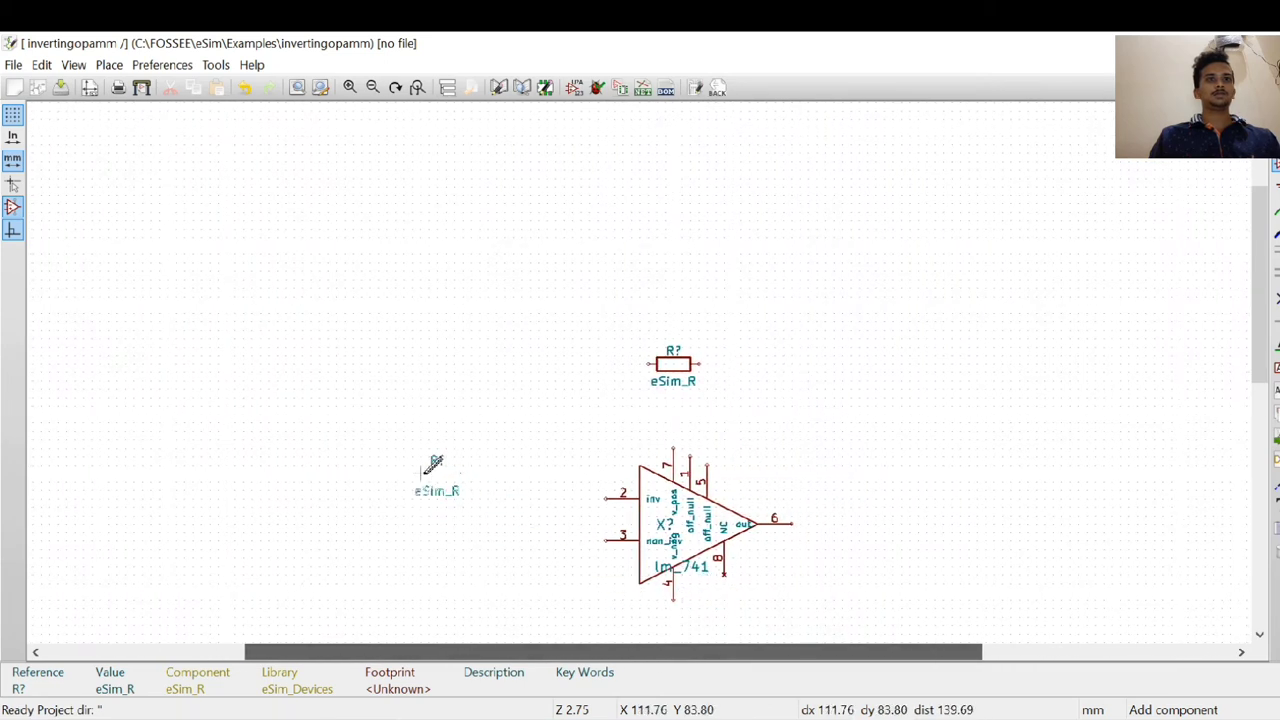
{"action": "left_click", "coordinate": [403, 497]}
Step: Copy the input-side resistor, rotate the duplicate vertical, and place it to the lower right of the op-amp's output
{"action": "left_click_drag", "start_coordinate": [789, 651], "coordinate": [815, 643]}
{"action": "left_click_drag", "start_coordinate": [1257, 257], "coordinate": [1259, 350]}
{"action": "right_click", "coordinate": [366, 282]}
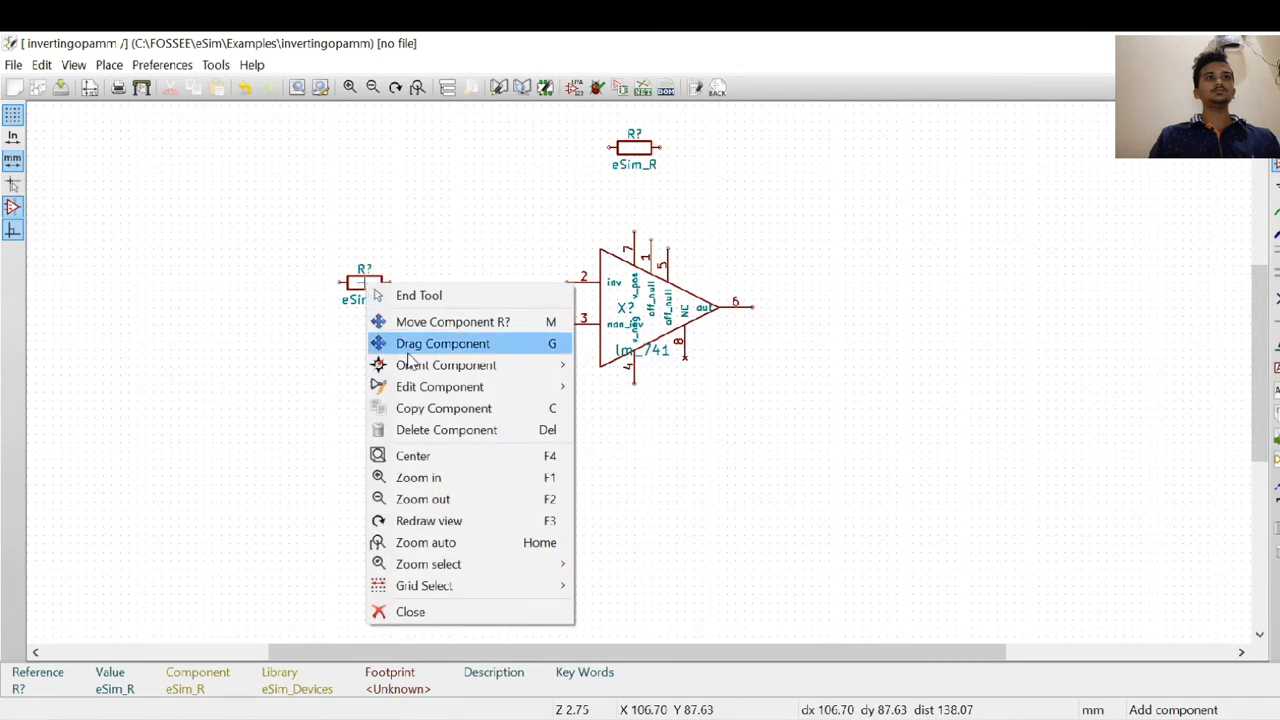
{"action": "left_click", "coordinate": [425, 408]}
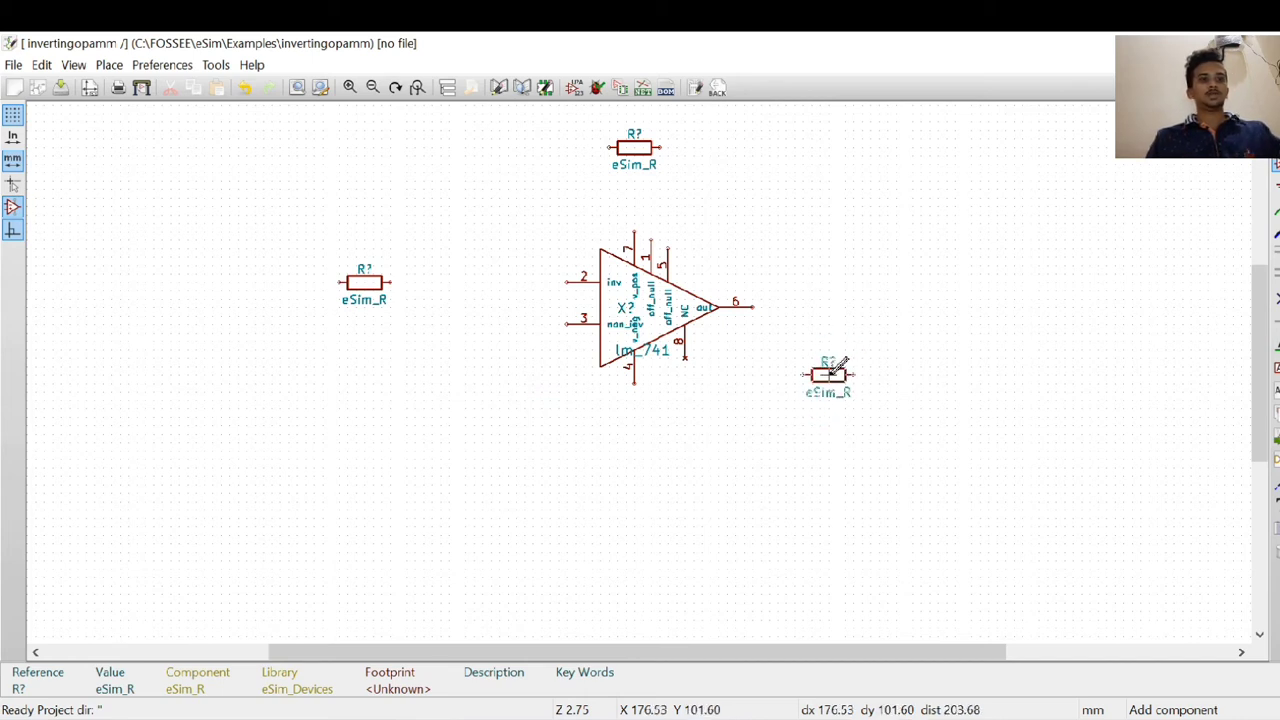
{"action": "key", "text": "r"}
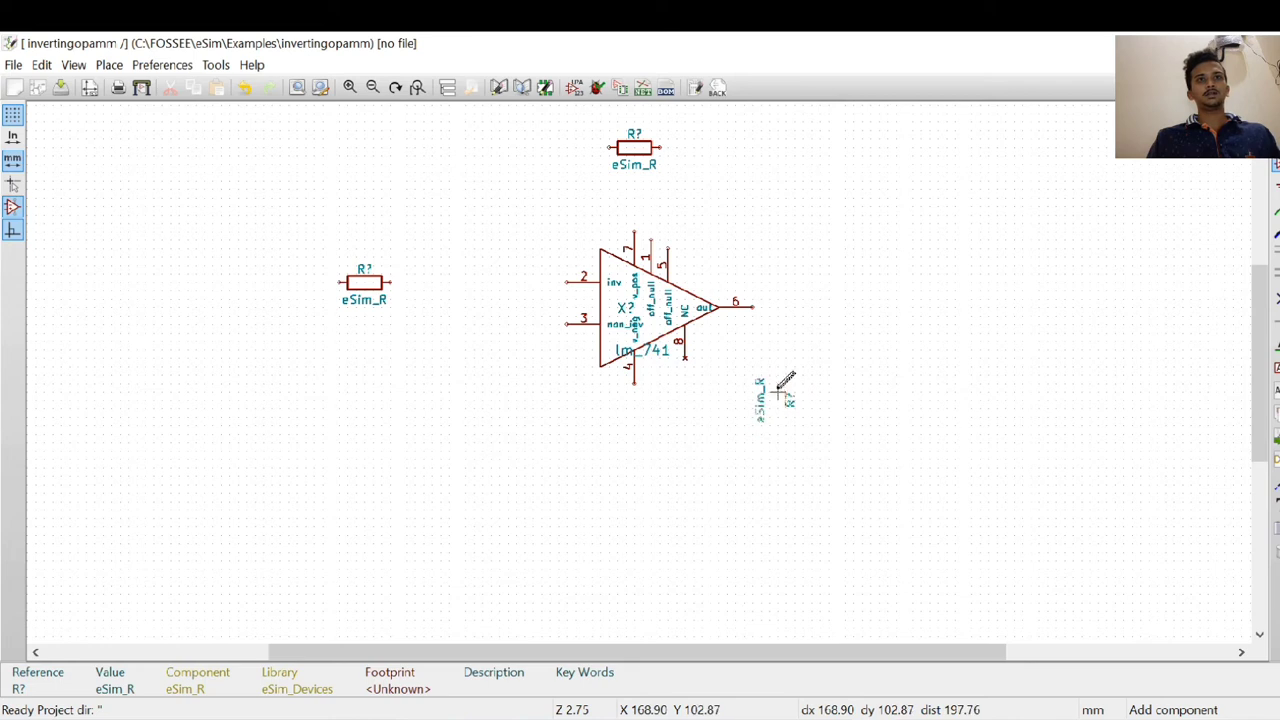
{"action": "left_click", "coordinate": [778, 395]}
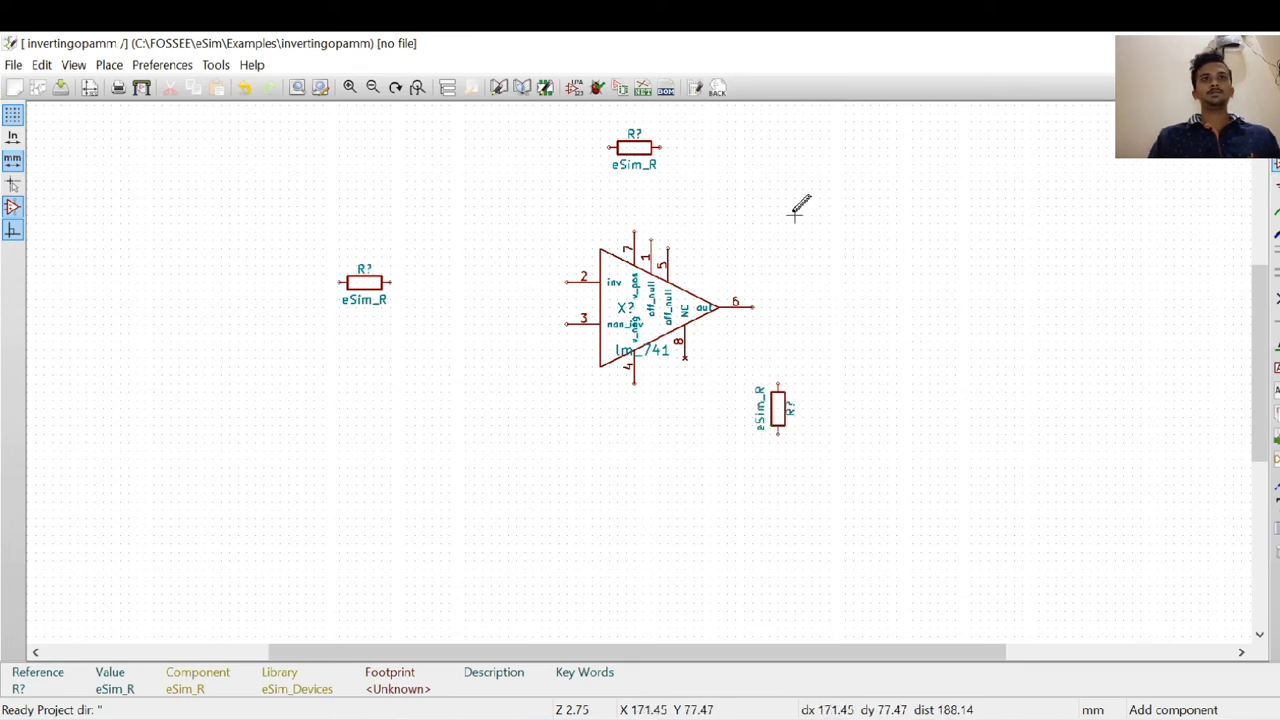
Step: Add a DC source from the library, rotate it horizontal, and place it above the upper resistor
{"action": "left_click", "coordinate": [1055, 240]}
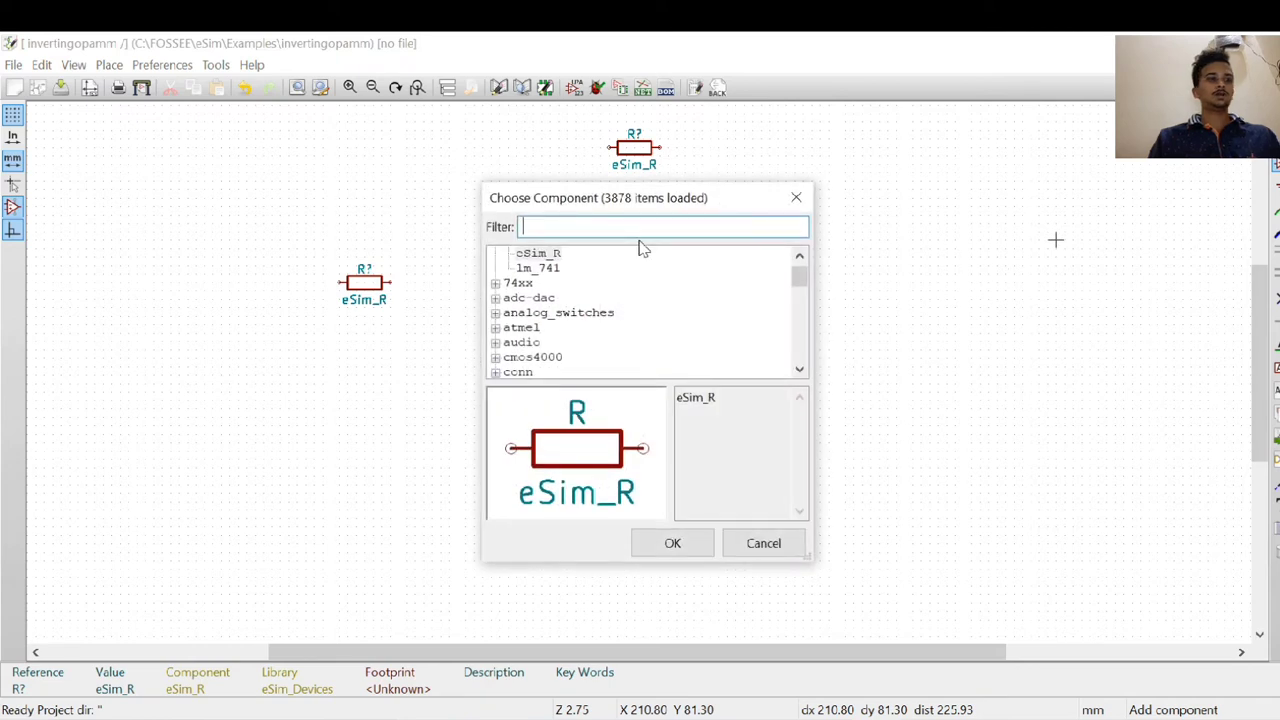
{"action": "type", "text": "dc"}
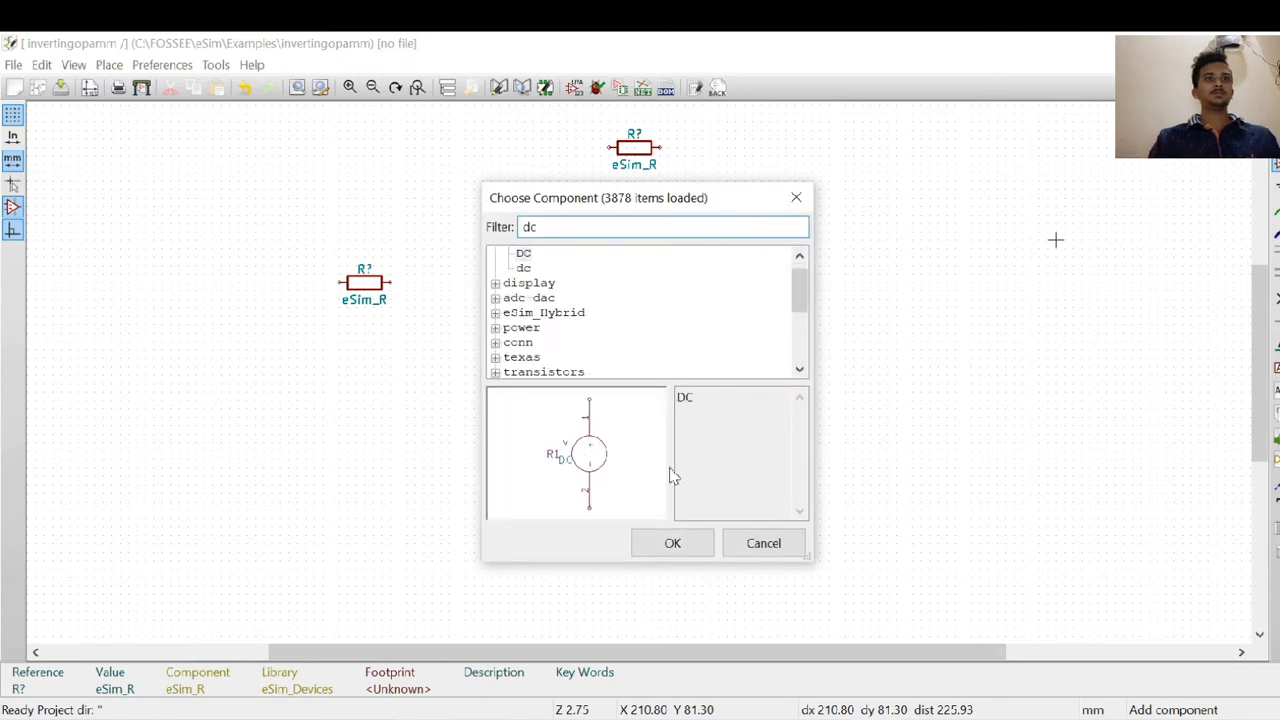
{"action": "left_click", "coordinate": [651, 540]}
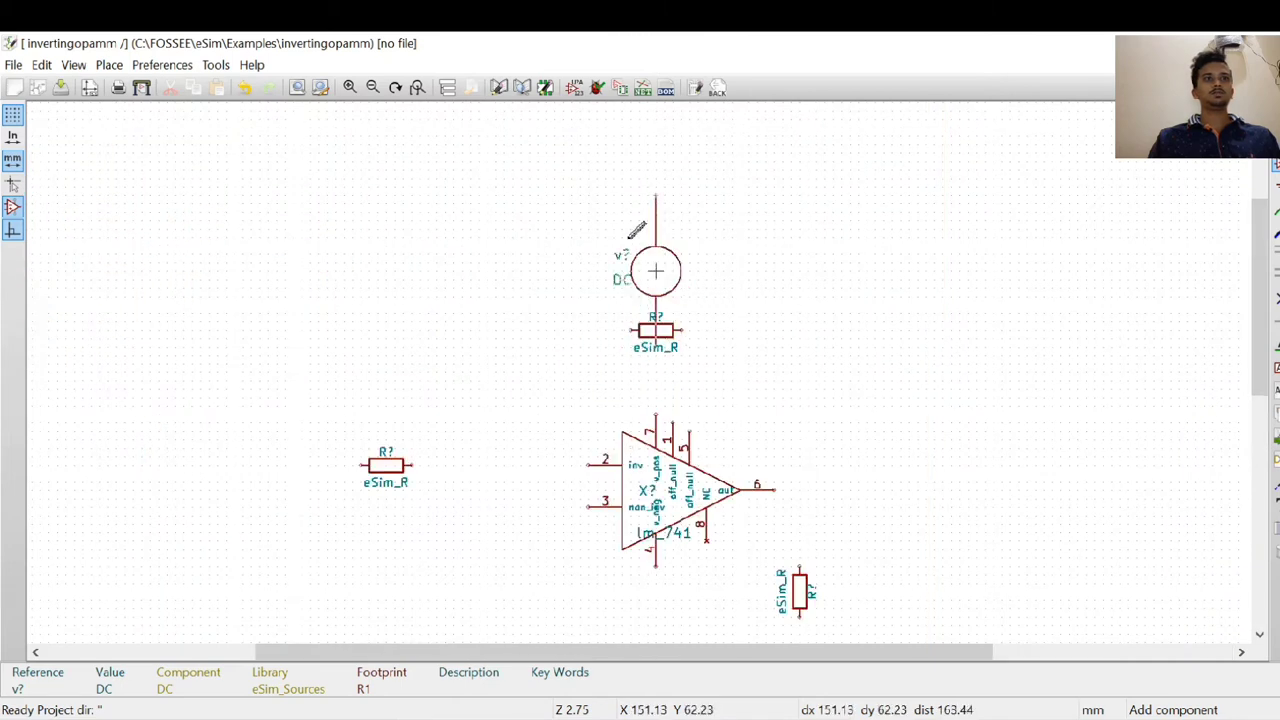
{"action": "key", "text": "r"}
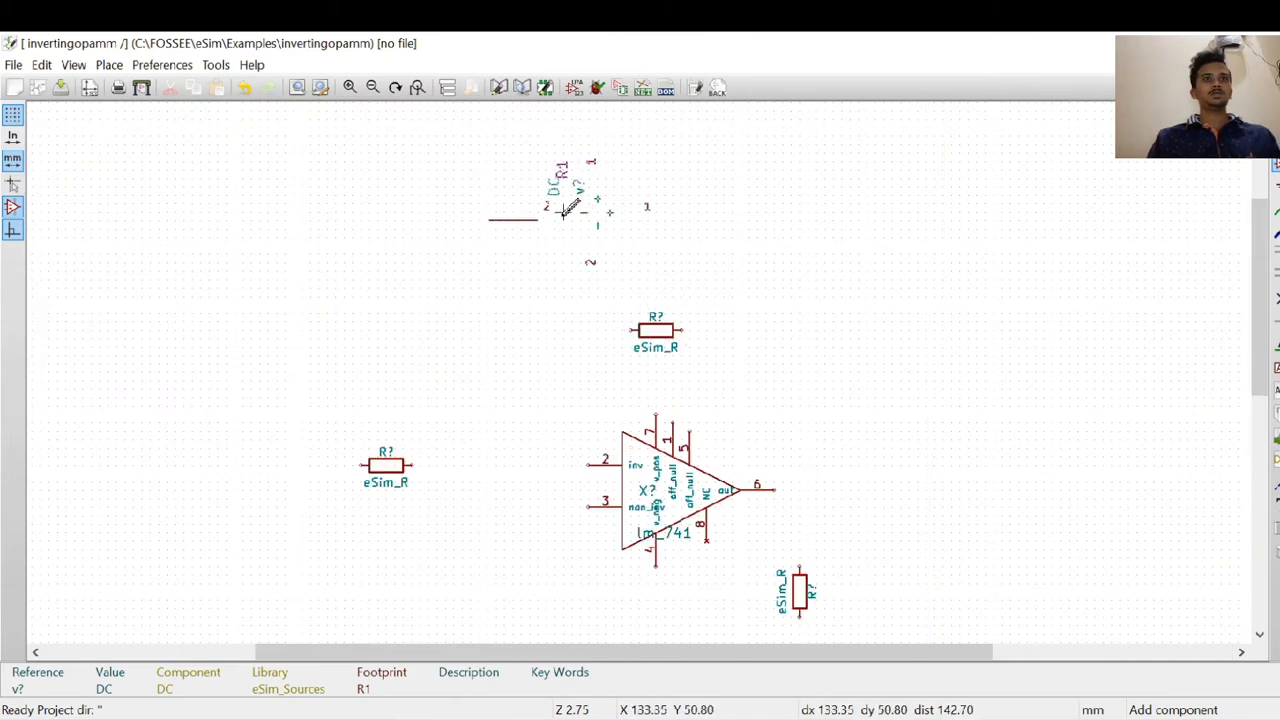
{"action": "left_click", "coordinate": [580, 211]}
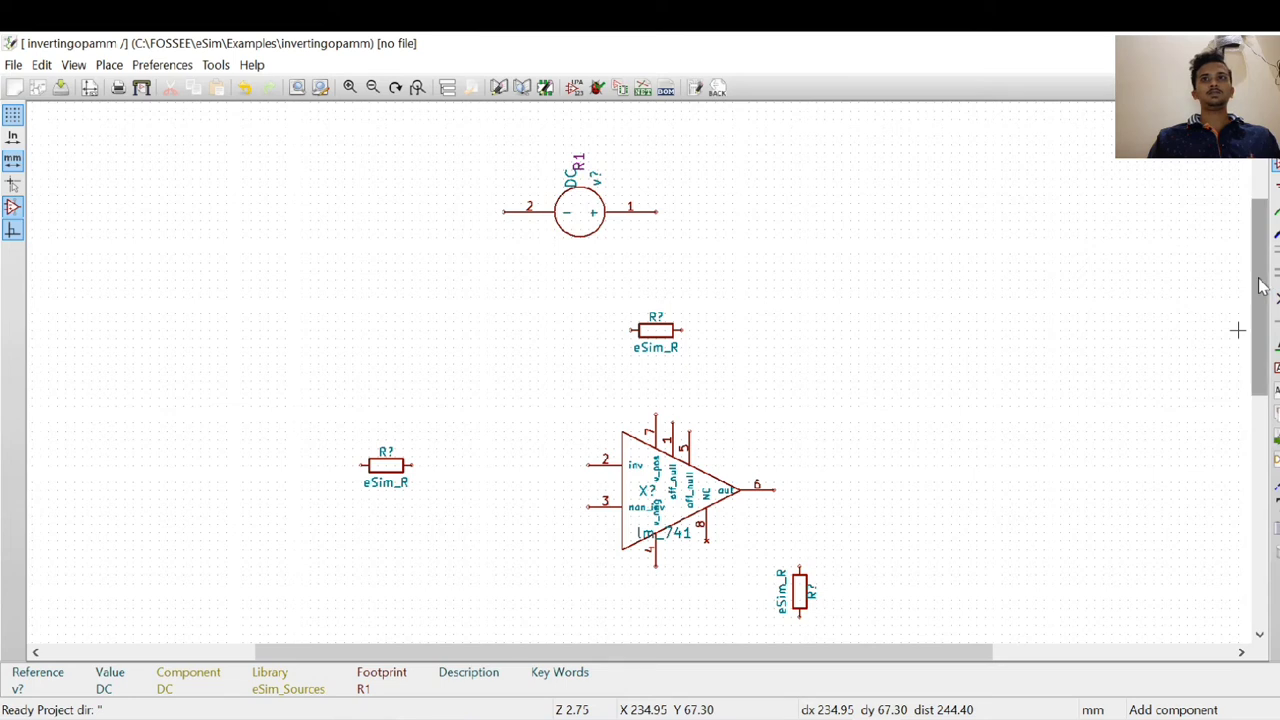
Step: Copy the DC source above the upper resistor and place the duplicate below the op-amp
{"action": "scroll", "coordinate": [1245, 332], "scroll_direction": "down", "scroll_amount": 3}
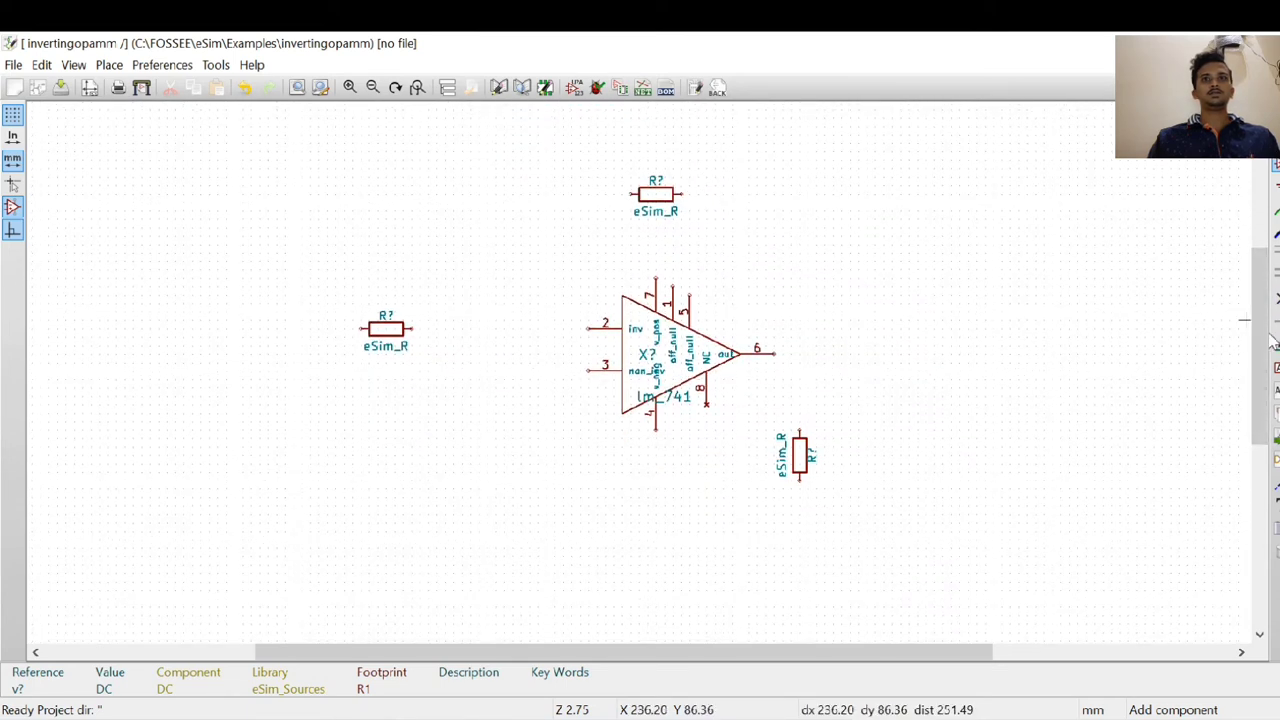
{"action": "scroll", "coordinate": [1255, 330], "scroll_direction": "up", "scroll_amount": 2}
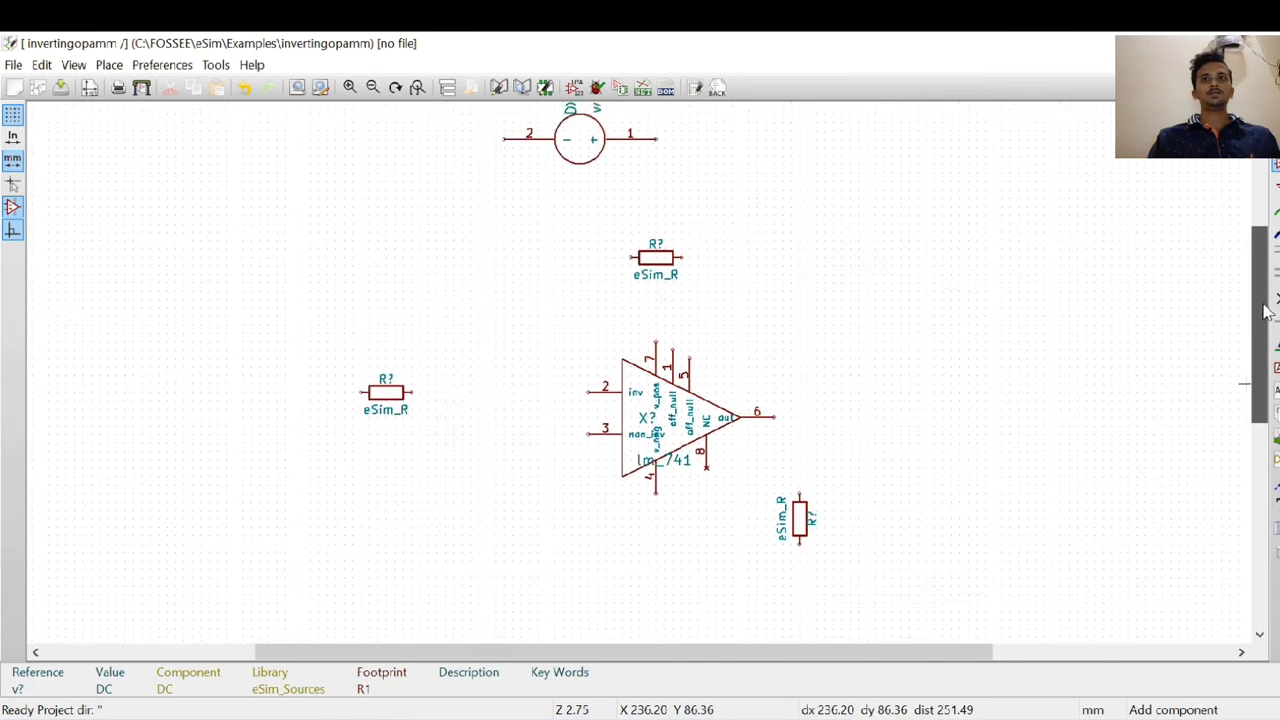
{"action": "right_click", "coordinate": [586, 162]}
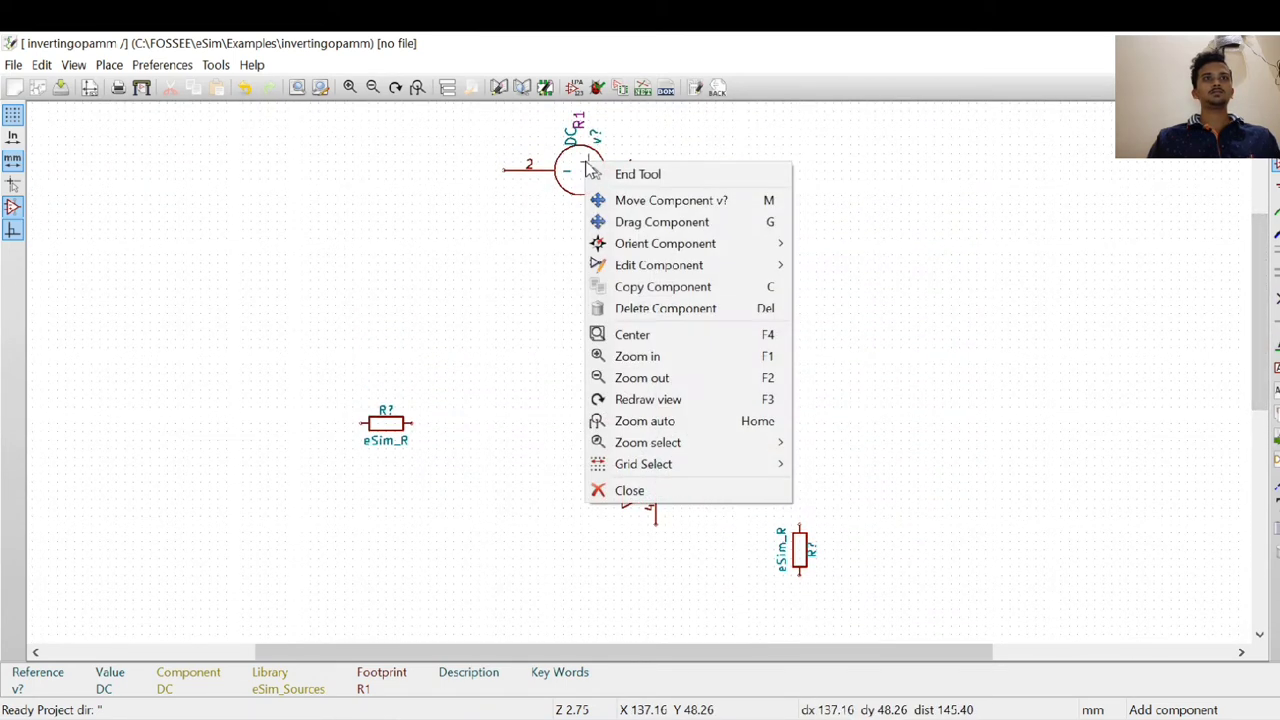
{"action": "left_click", "coordinate": [598, 293]}
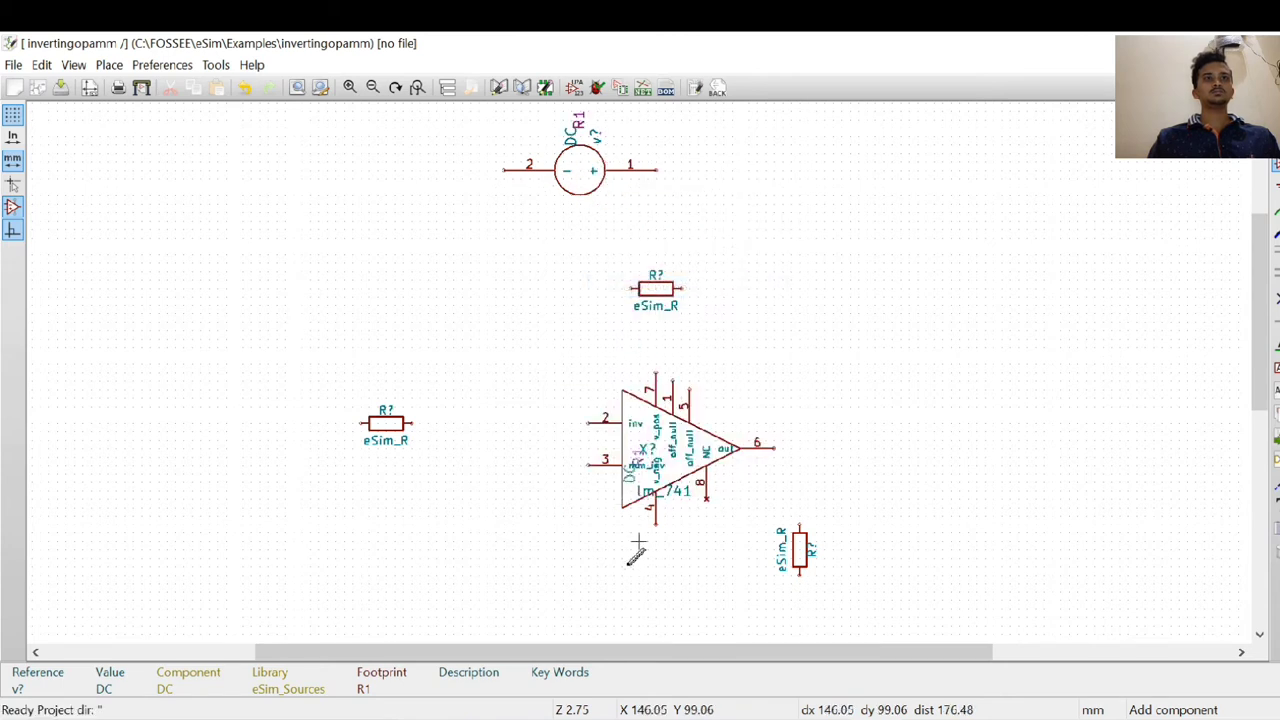
{"action": "left_click", "coordinate": [643, 604]}
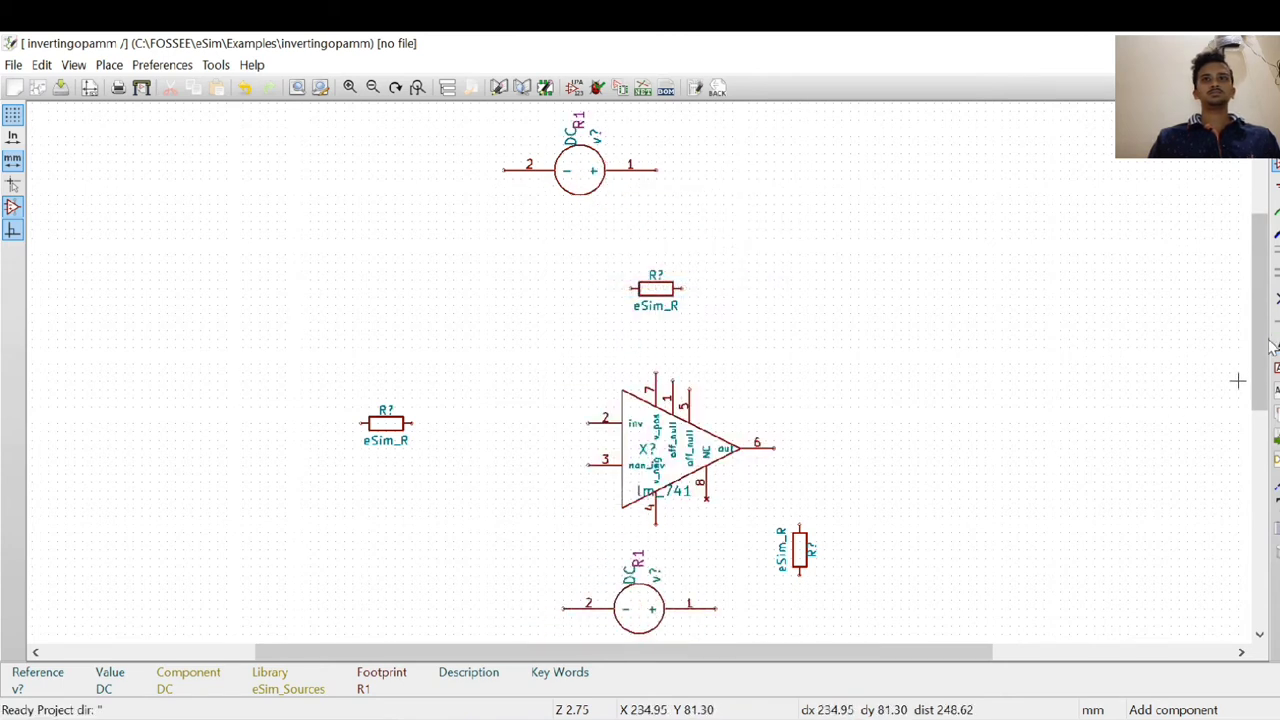
Step: Move the duplicated DC source farther down, centring it under the op-amp's negative supply pin
{"action": "scroll", "coordinate": [1262, 350], "scroll_direction": "down", "scroll_amount": 3}
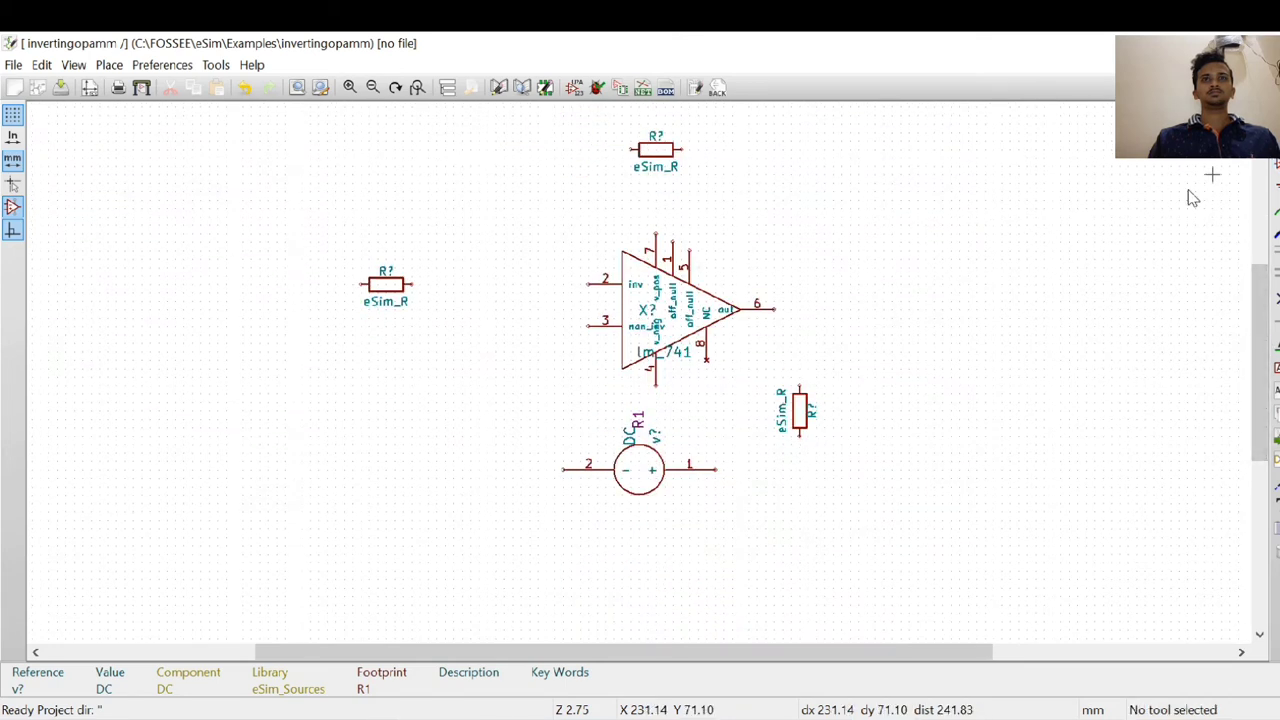
{"action": "left_click_drag", "start_coordinate": [543, 434], "coordinate": [686, 486]}
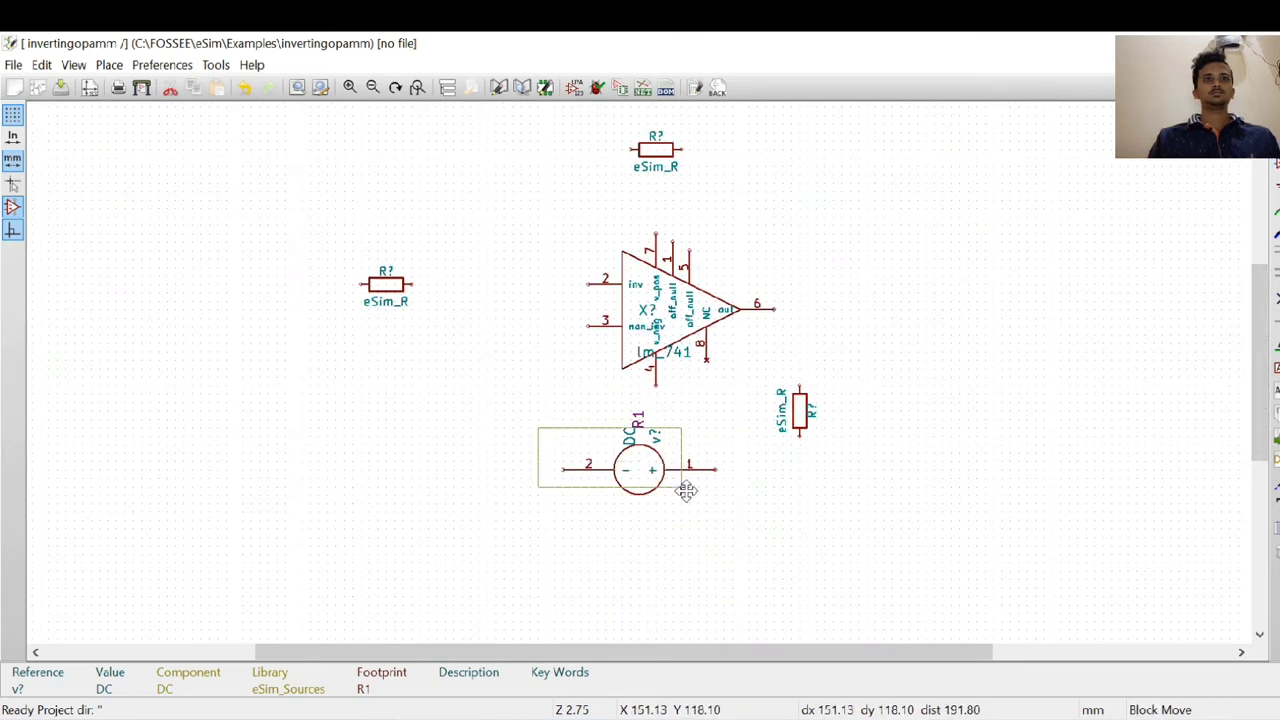
{"action": "left_click", "coordinate": [715, 591]}
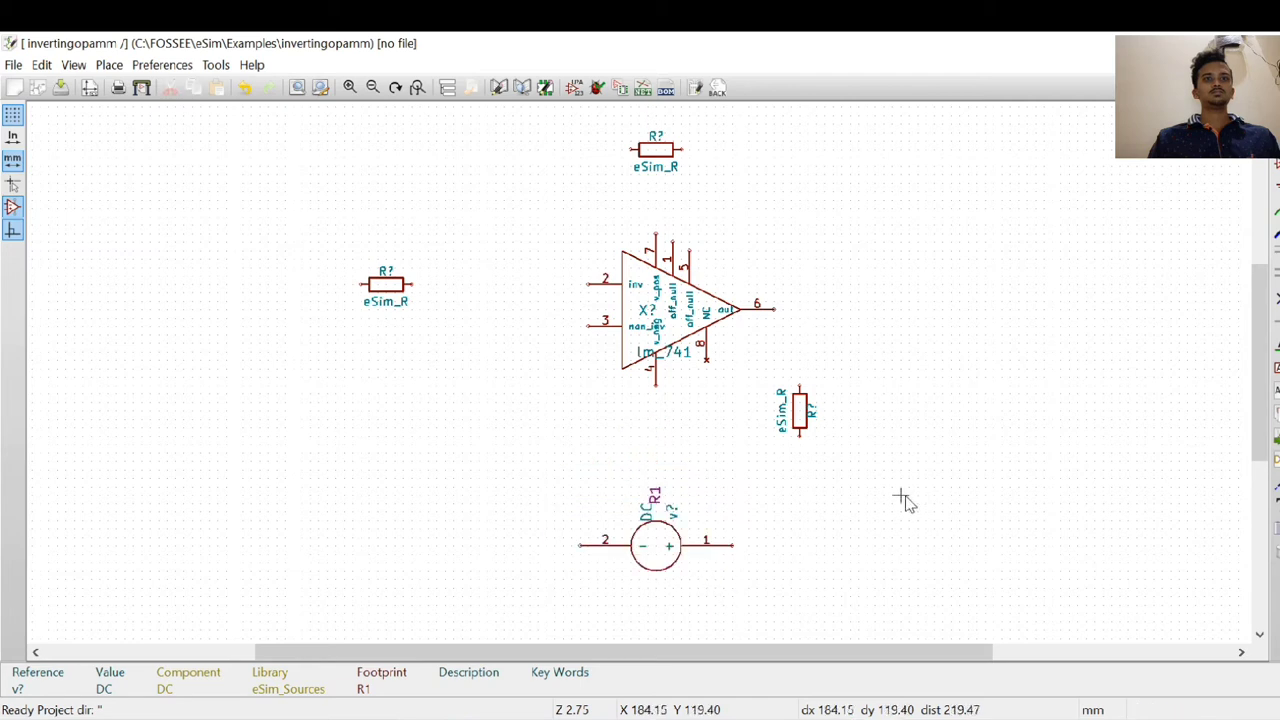
{"action": "left_click_drag", "start_coordinate": [1259, 300], "coordinate": [1275, 168]}
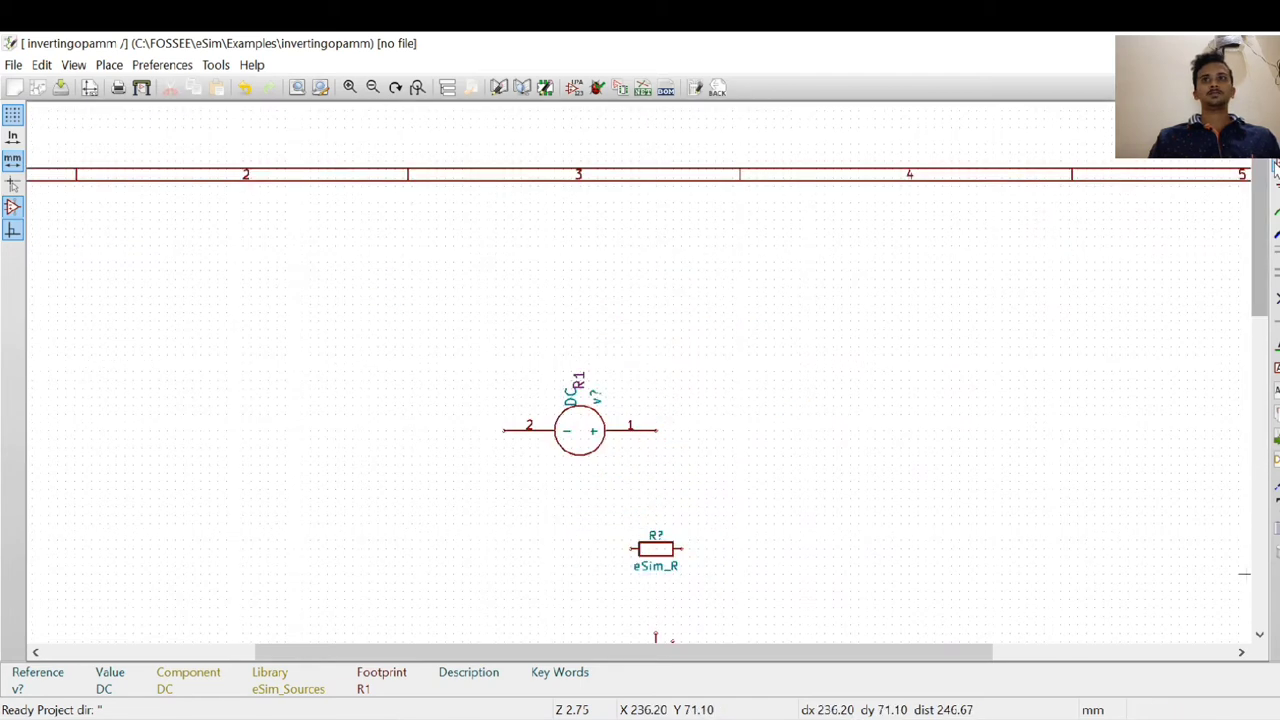
{"action": "left_click_drag", "start_coordinate": [1257, 228], "coordinate": [1234, 337]}
{"action": "scroll", "coordinate": [883, 409], "scroll_direction": "down", "scroll_amount": 1}
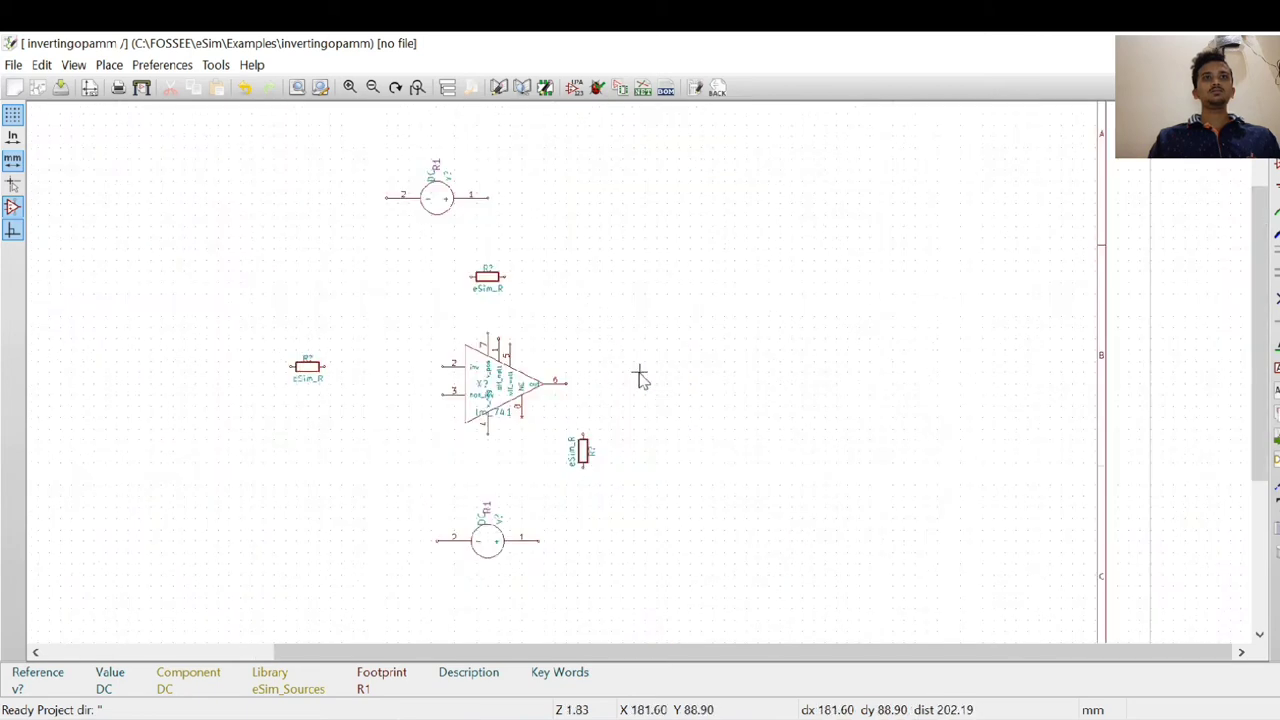
{"action": "left_click_drag", "start_coordinate": [599, 653], "coordinate": [521, 655]}
{"action": "scroll", "coordinate": [628, 328], "scroll_direction": "up", "scroll_amount": 1}
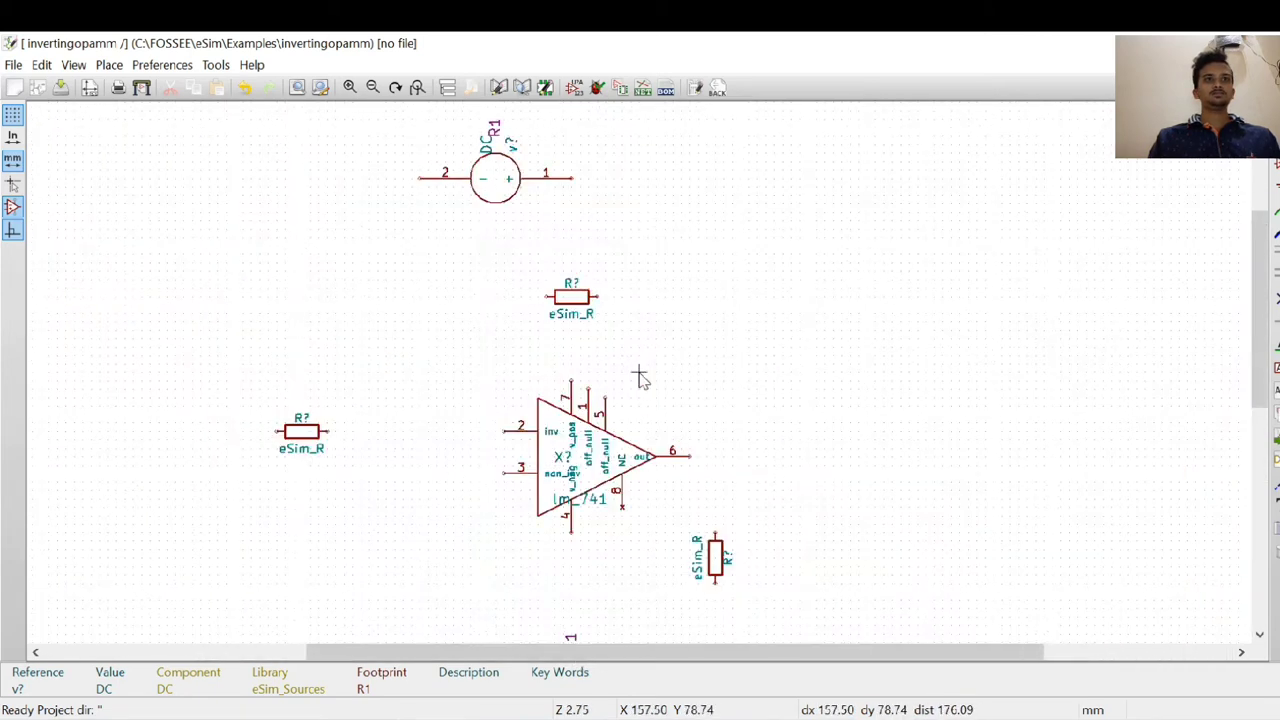
{"action": "left_click_drag", "start_coordinate": [674, 651], "coordinate": [626, 652]}
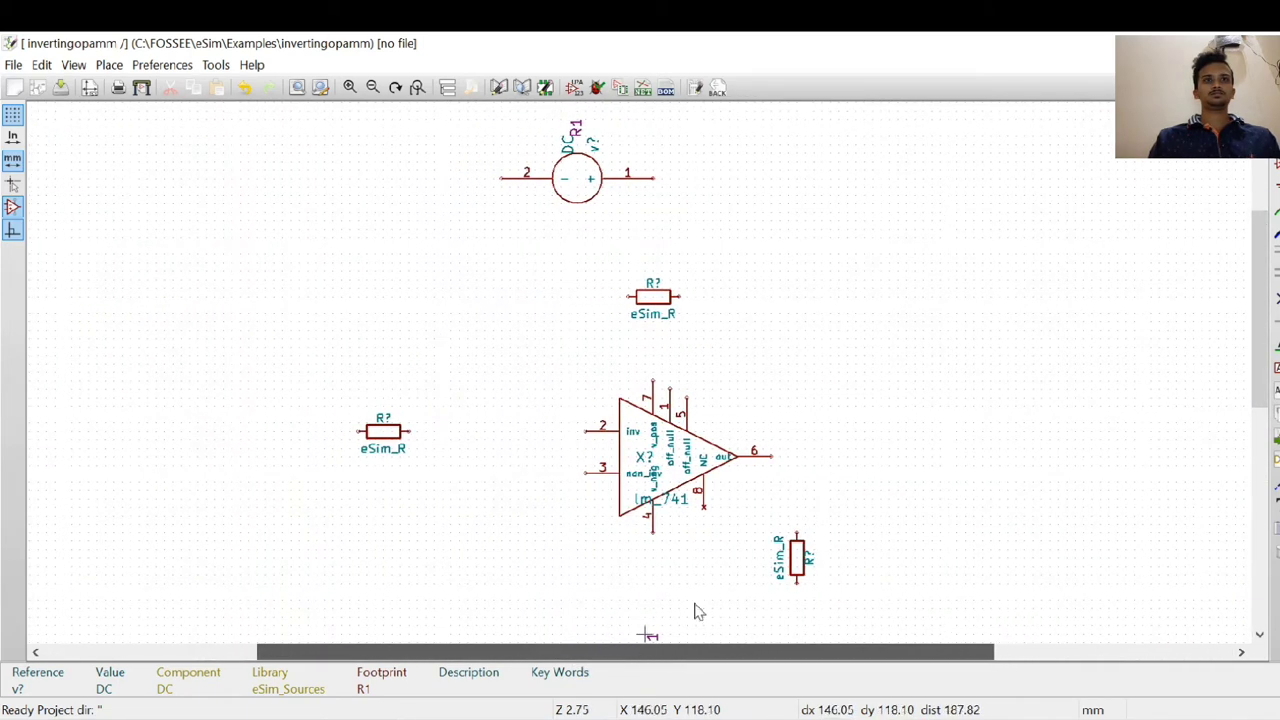
Step: Add a plot_v1 voltage probe from the library and place it above and to the right of the op-amp's output
{"action": "left_click", "coordinate": [1275, 166]}
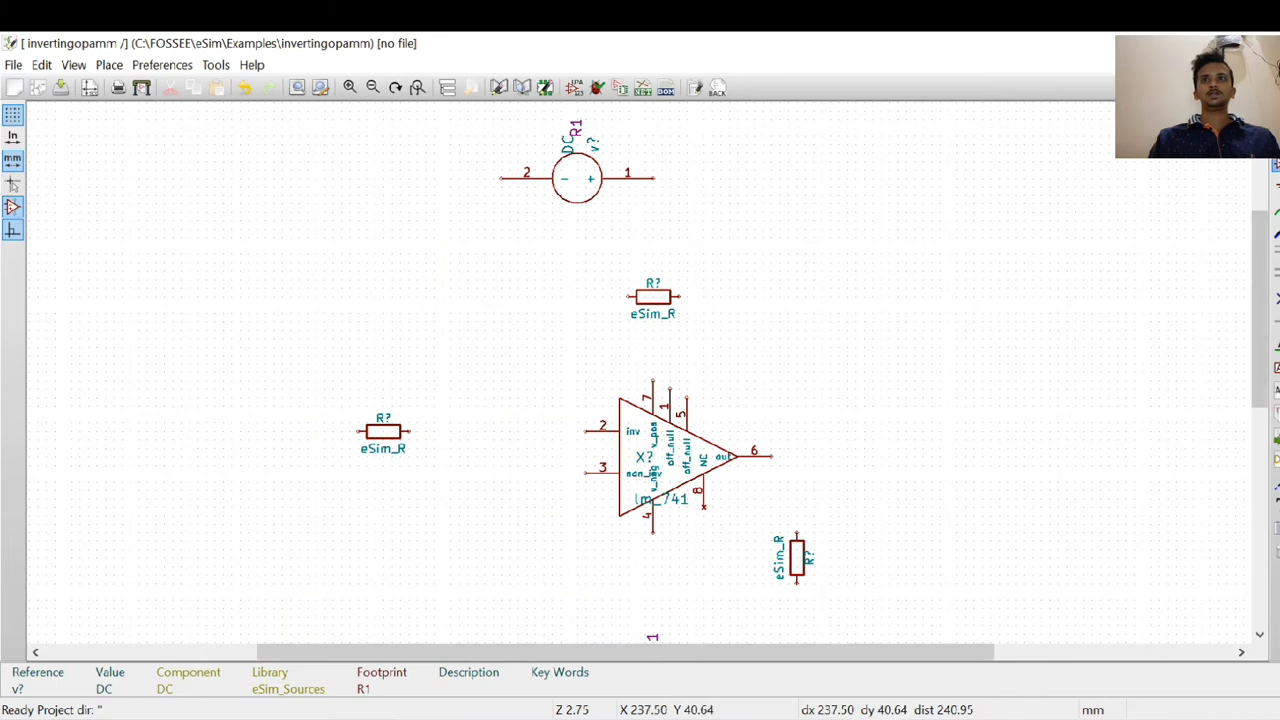
{"action": "left_click", "coordinate": [829, 296]}
{"action": "type", "text": "p"}
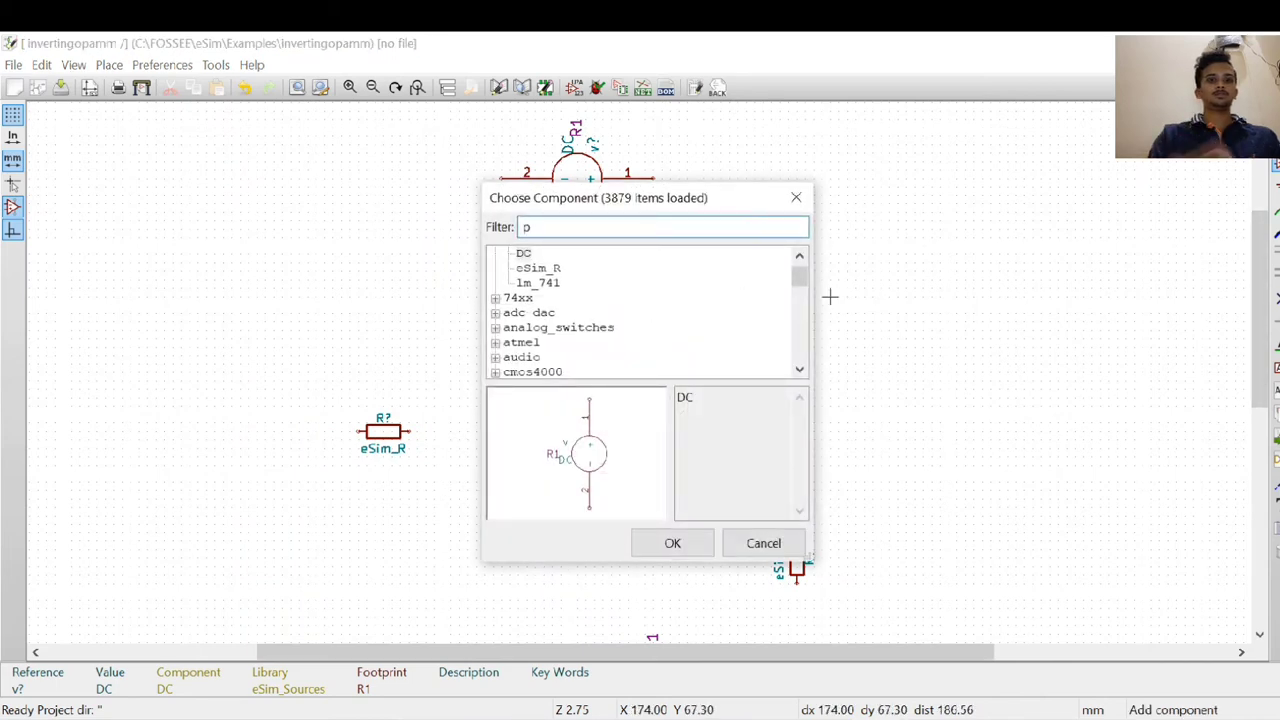
{"action": "type", "text": "lot"}
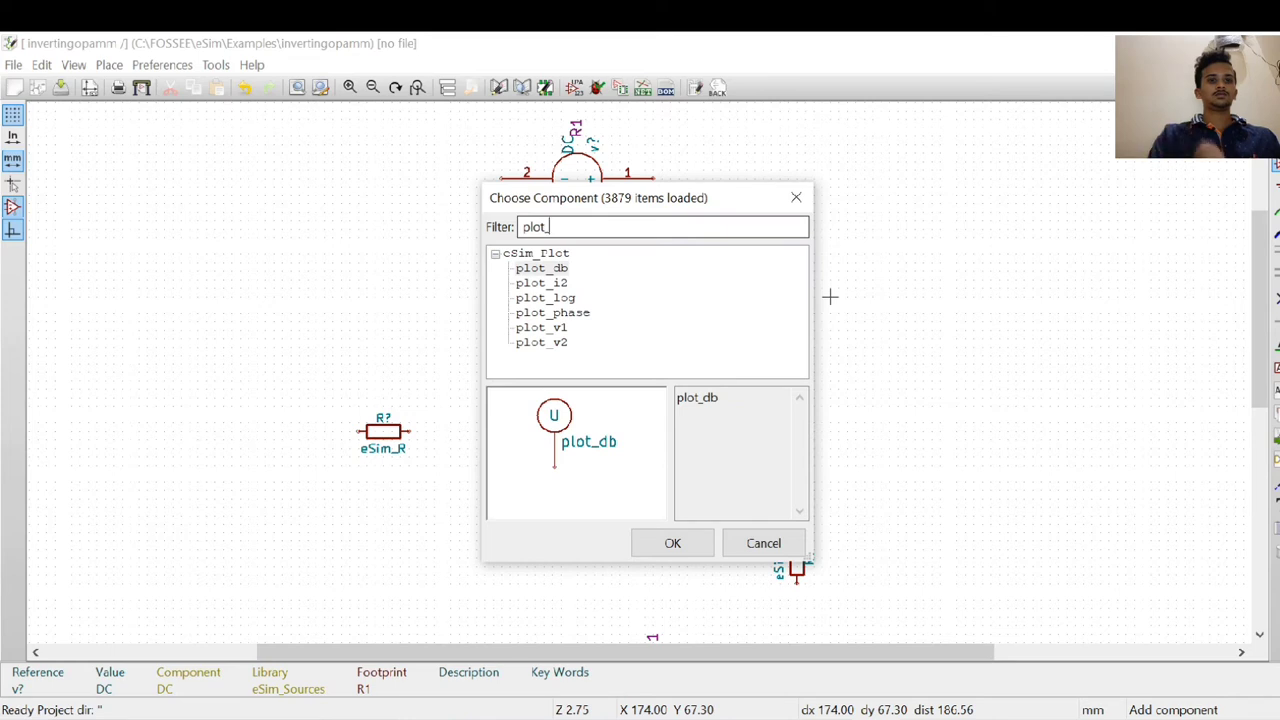
{"action": "type", "text": "_v"}
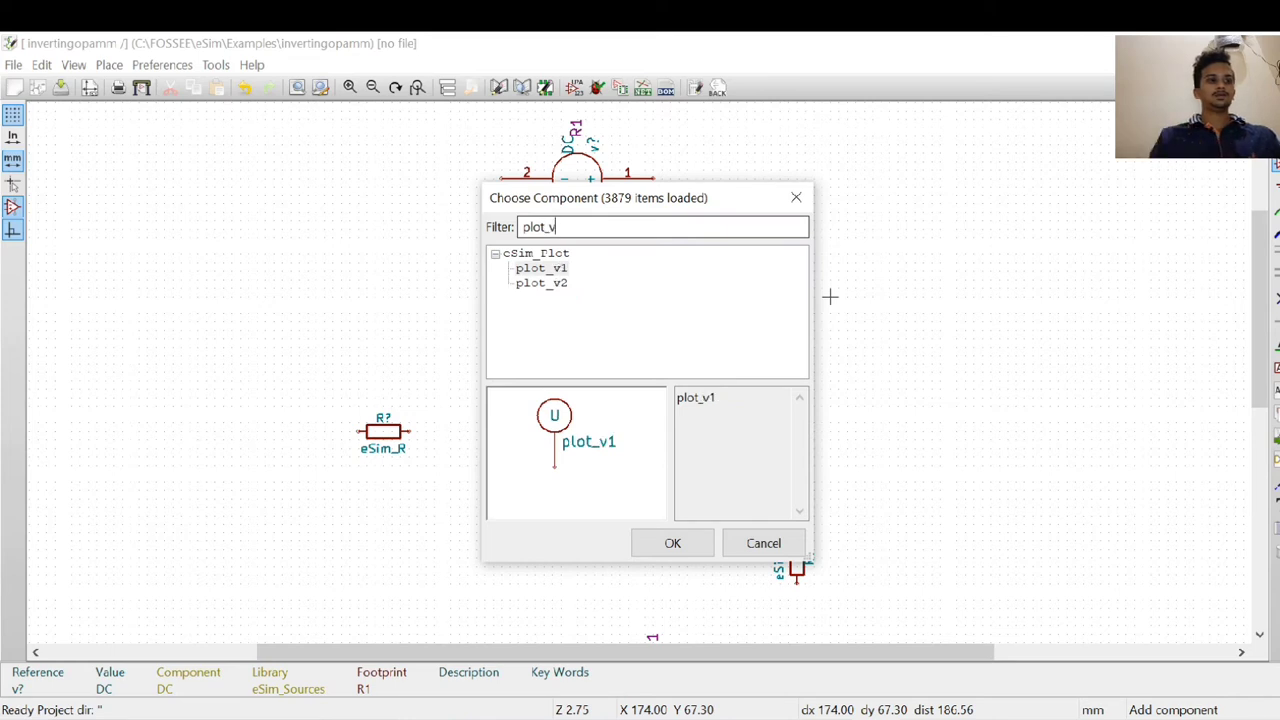
{"action": "type", "text": "1"}
{"action": "left_click", "coordinate": [691, 540]}
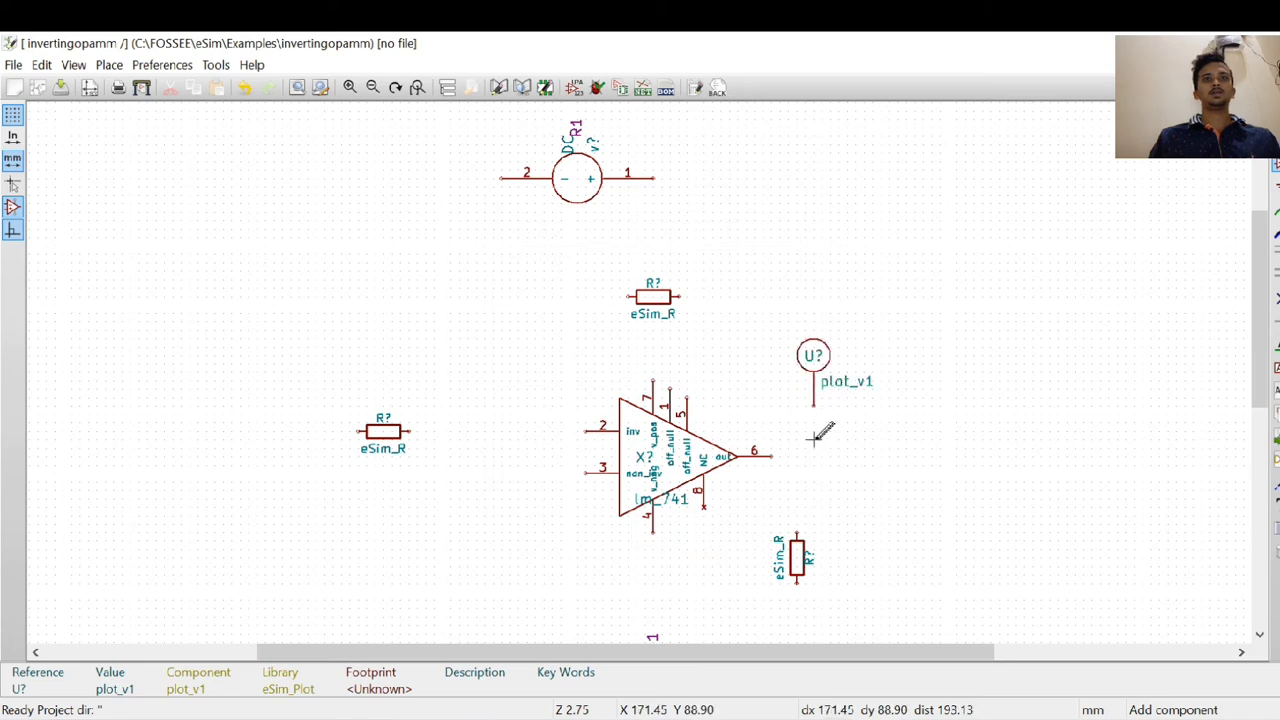
Step: Copy the plot_v1 probe and place the duplicate on the input side, above and to the right of the input resistor
{"action": "right_click", "coordinate": [815, 361]}
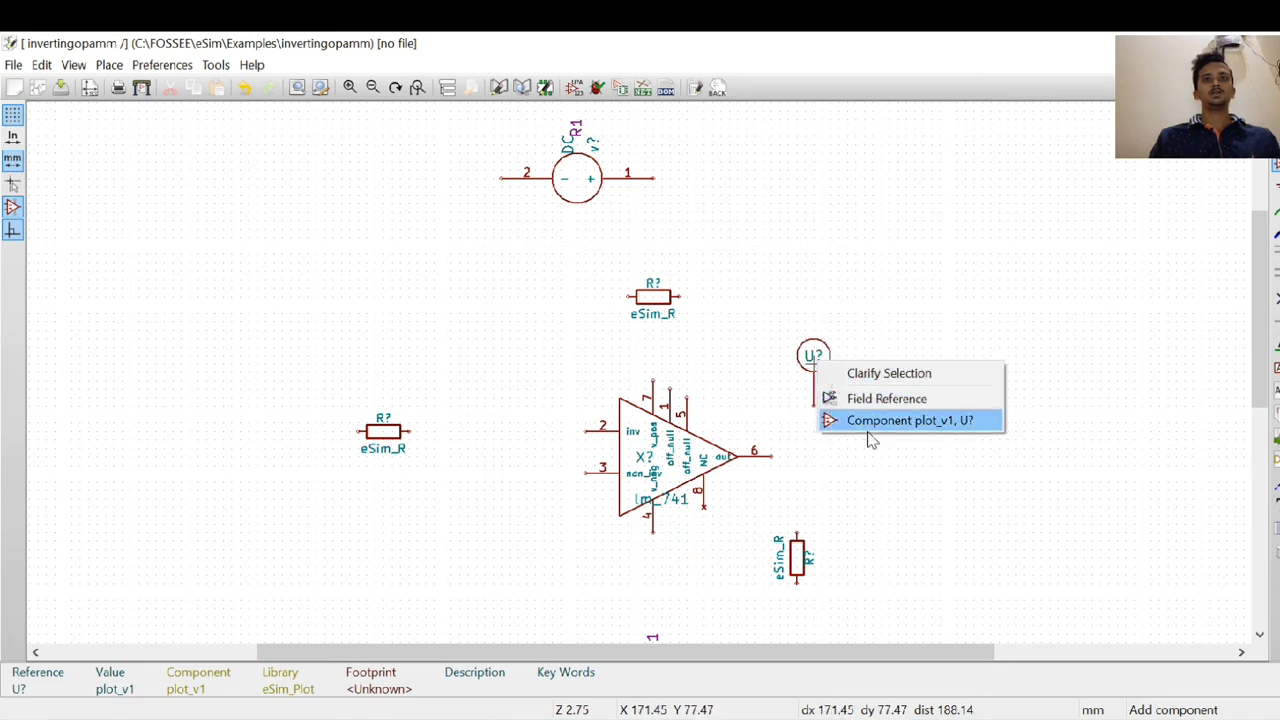
{"action": "left_click", "coordinate": [870, 427]}
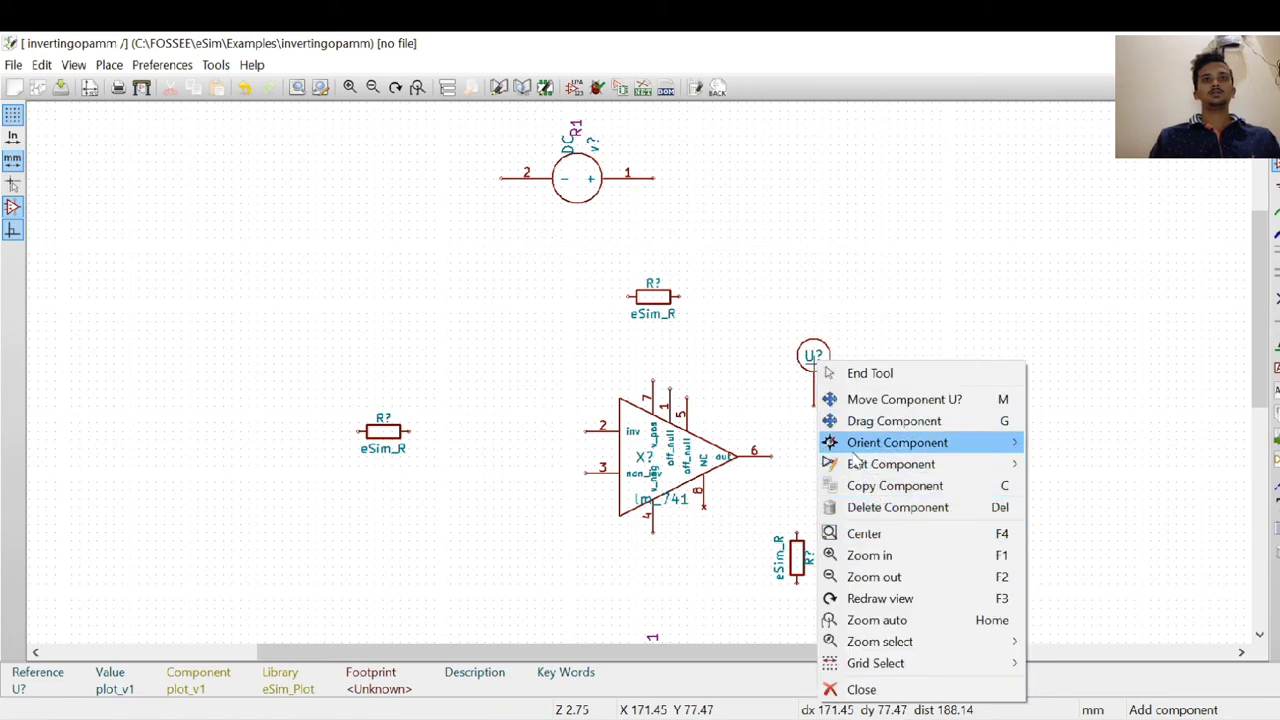
{"action": "left_click", "coordinate": [880, 485]}
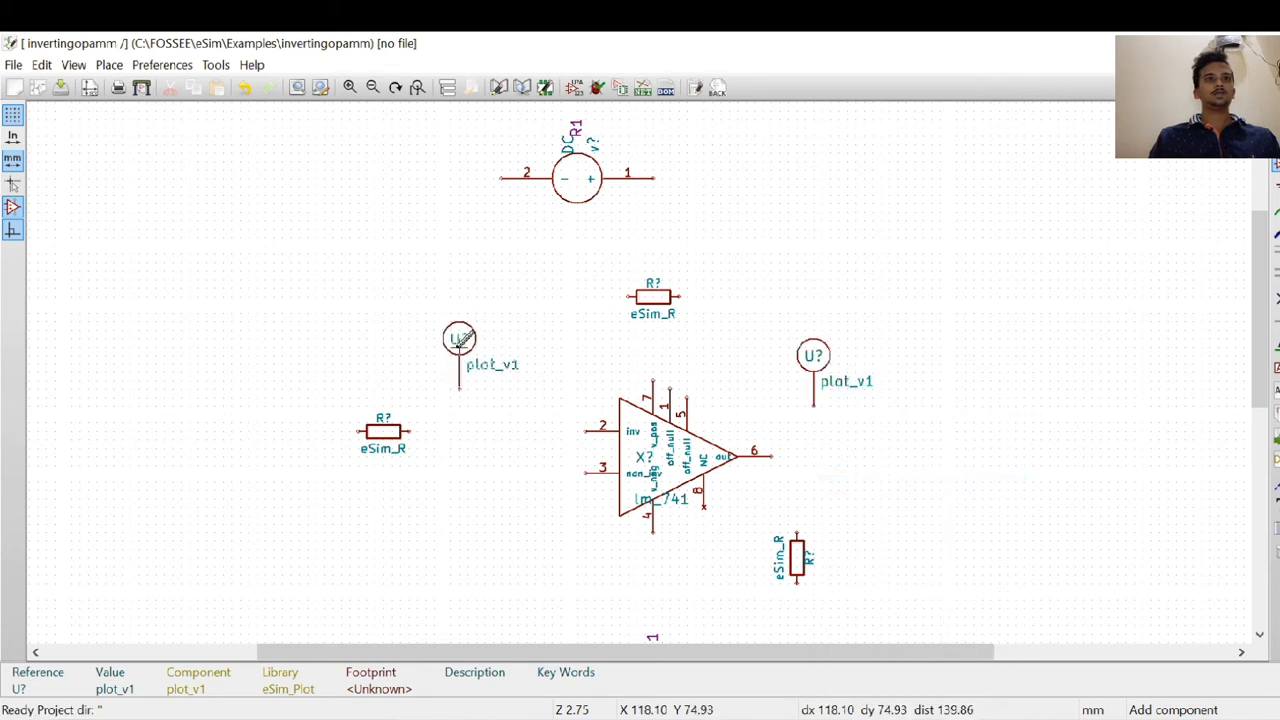
{"action": "left_click", "coordinate": [459, 340]}
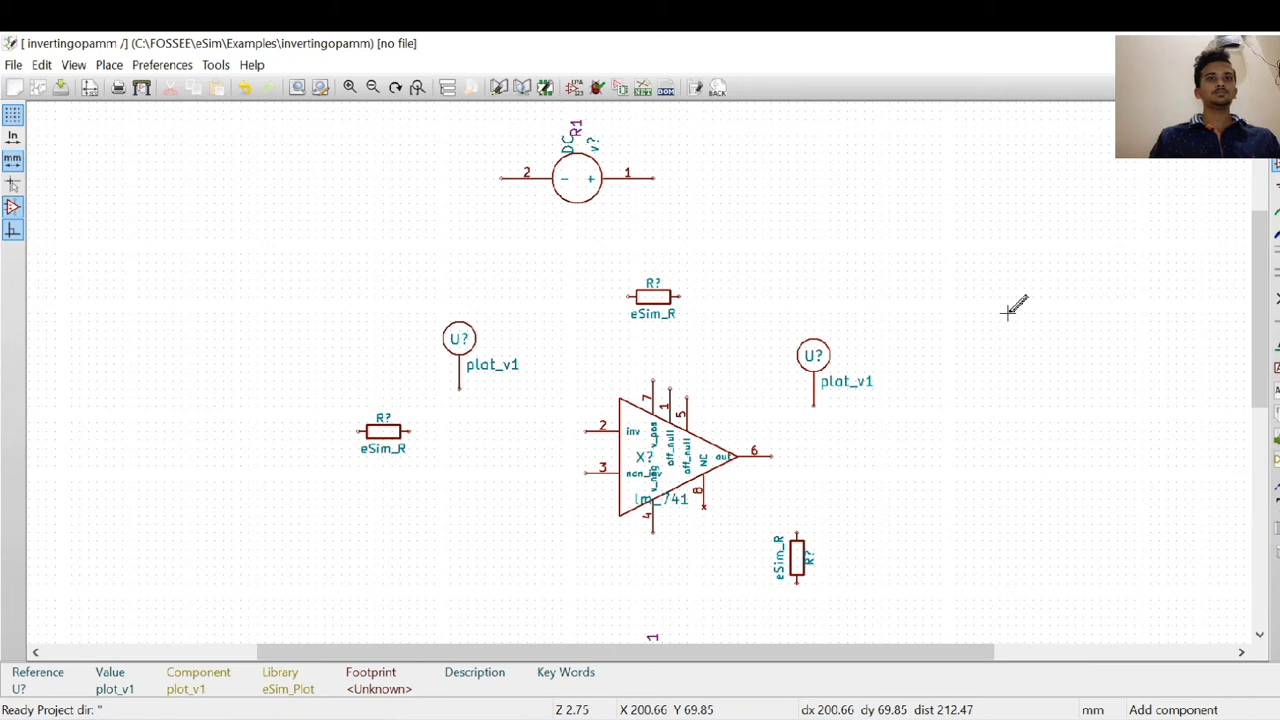
Step: Add a sine source from the library and place it vertically below the input resistor
{"action": "left_click", "coordinate": [973, 220]}
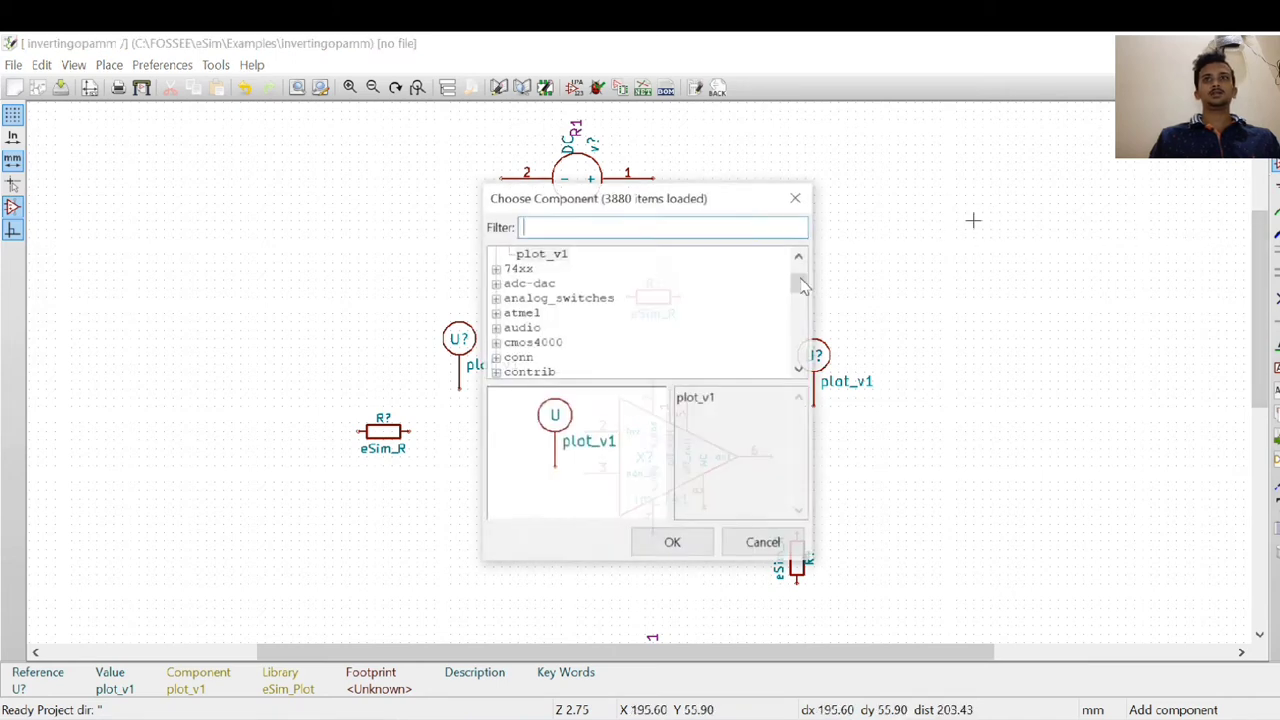
{"action": "type", "text": "su"}
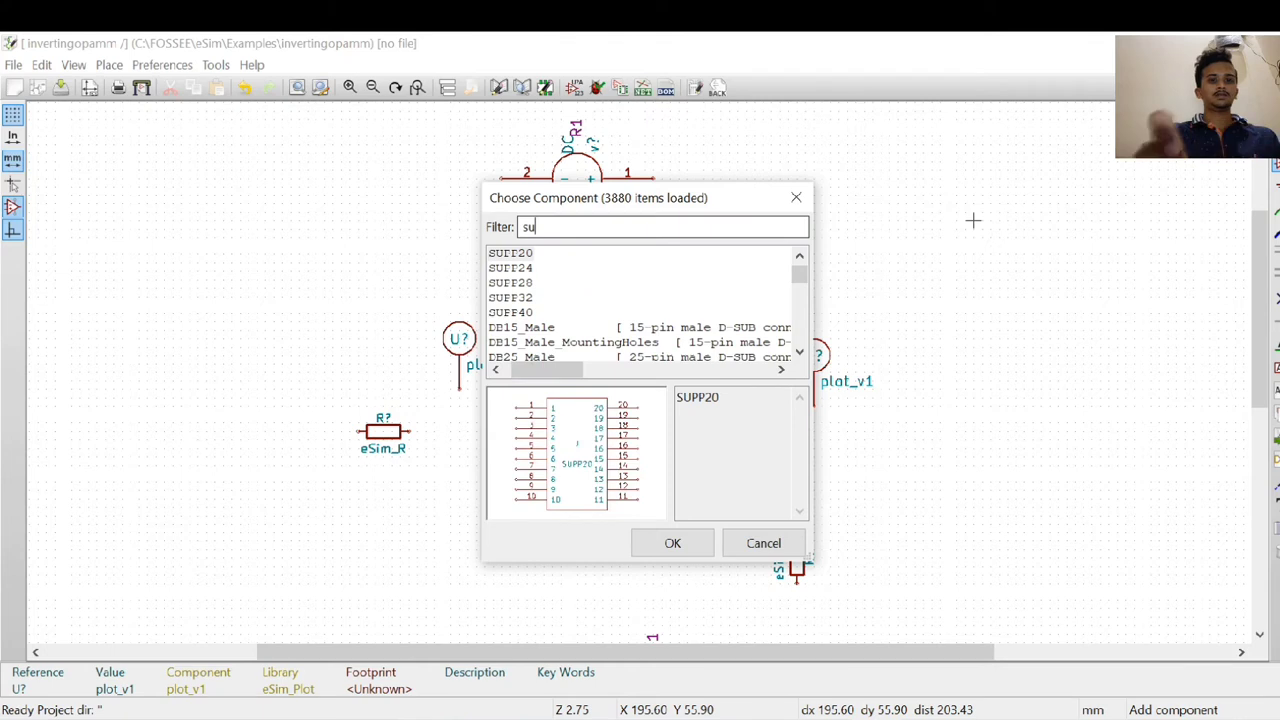
{"action": "key", "text": "BackSpace"}
{"action": "type", "text": "ine"}
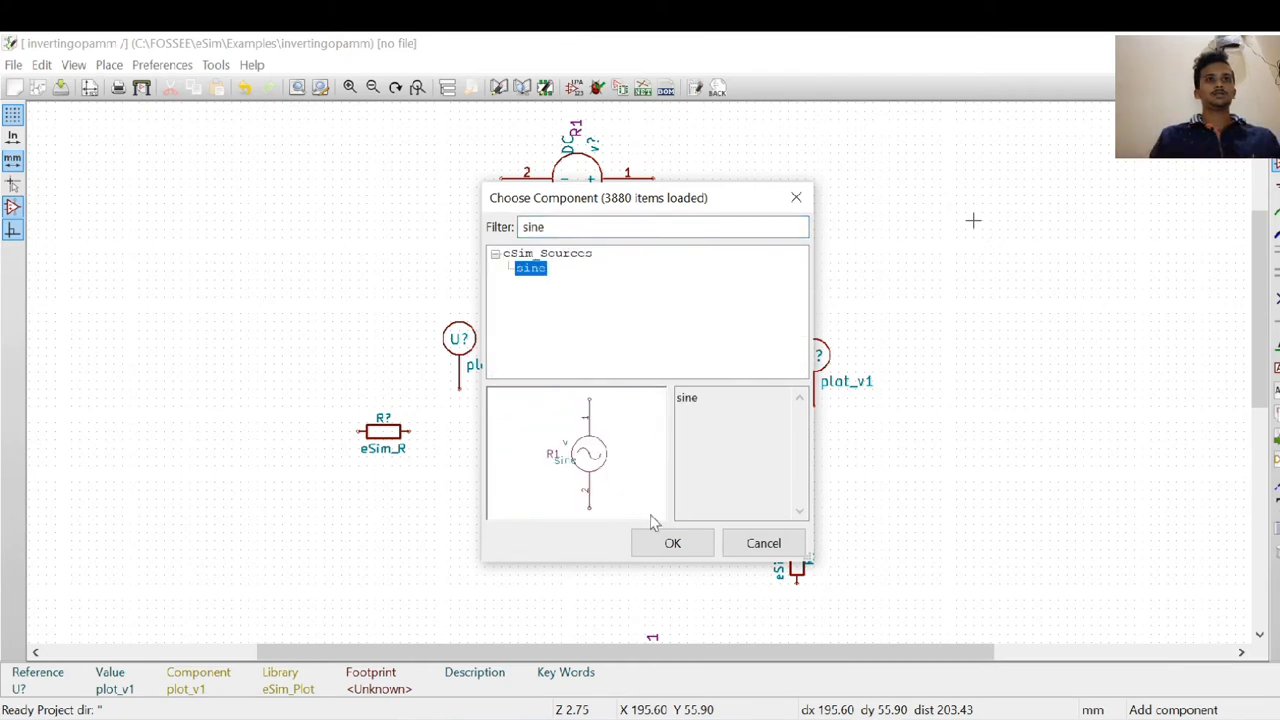
{"action": "left_click", "coordinate": [670, 542]}
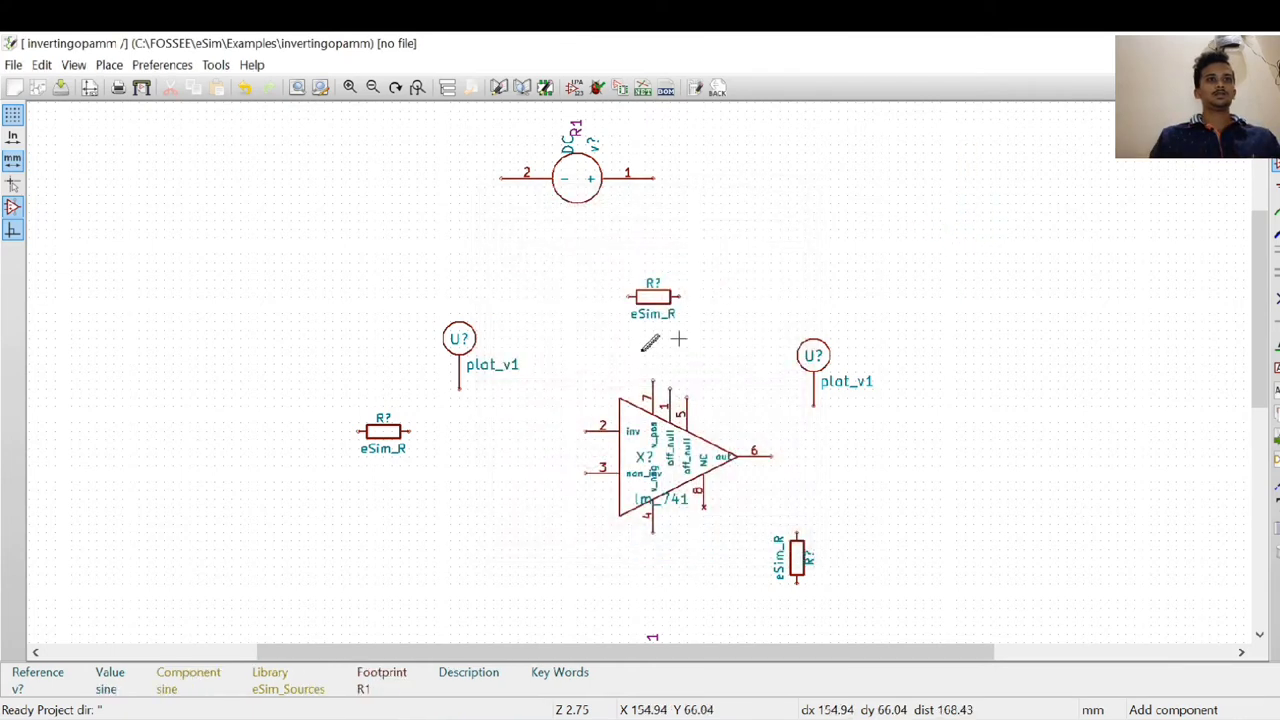
{"action": "left_click", "coordinate": [431, 512]}
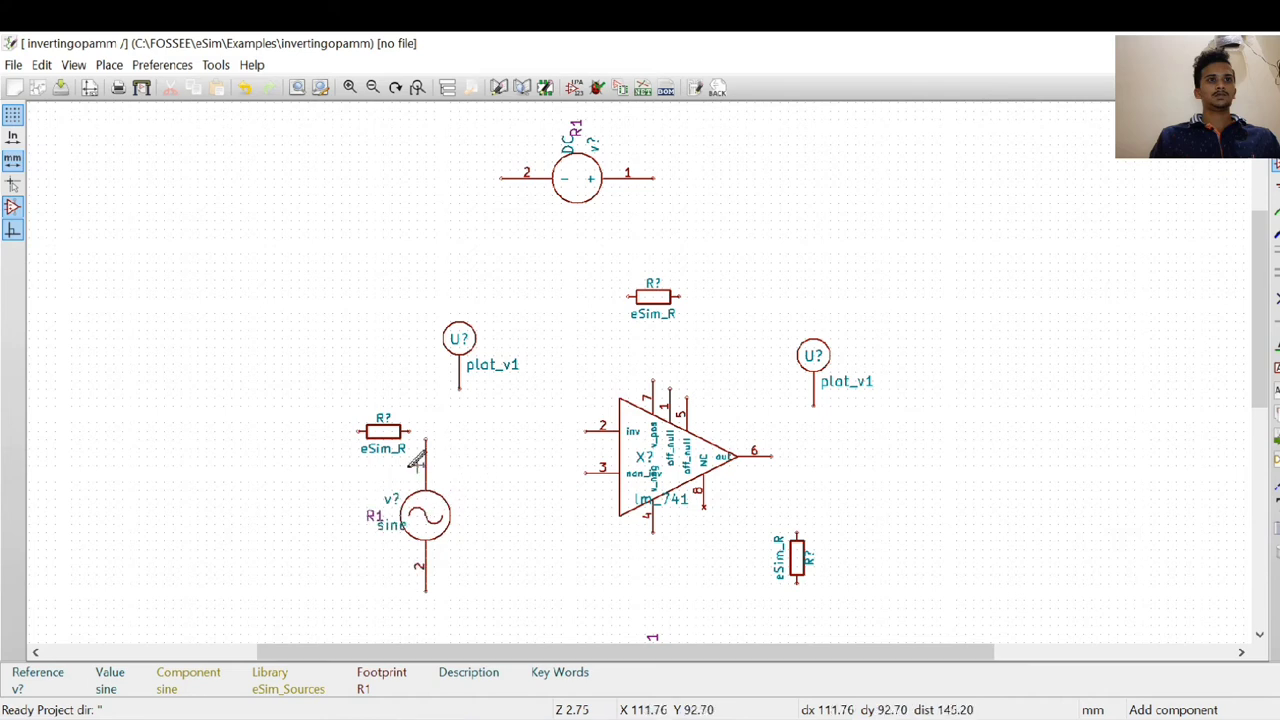
{"action": "key", "text": "Escape"}
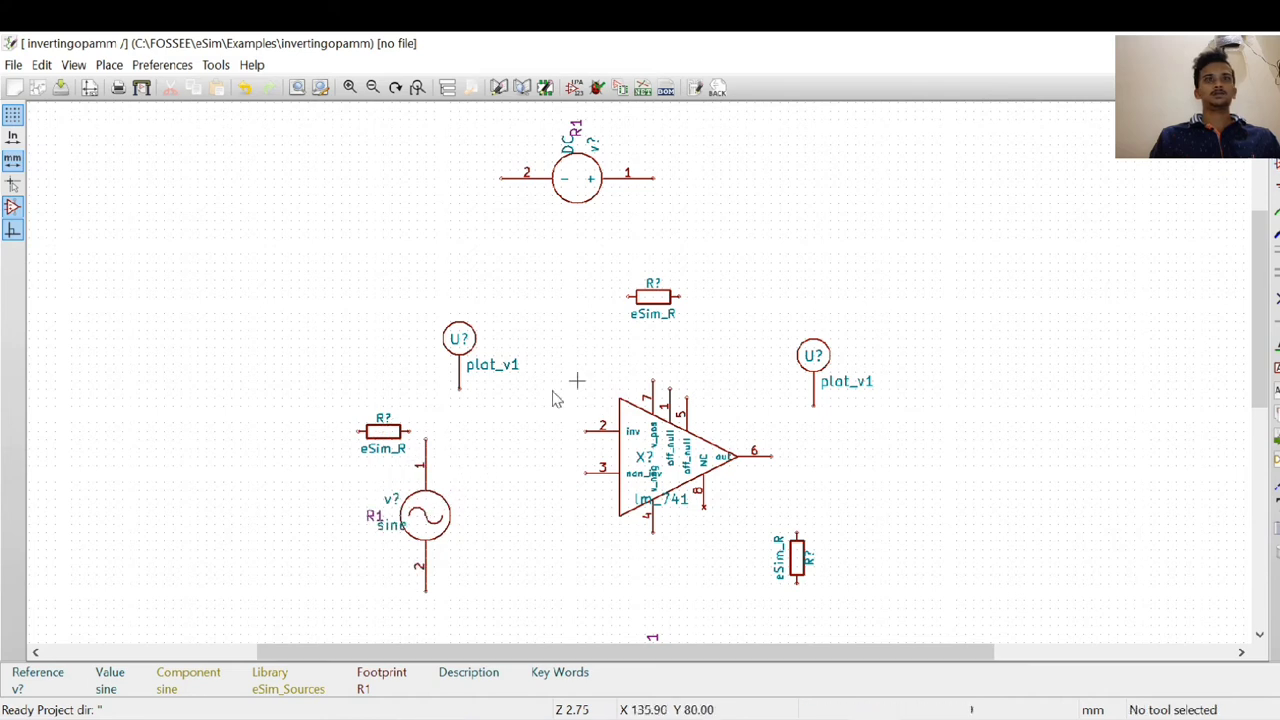
Step: Move the input resistor between the sine source and the op-amp's inverting input
{"action": "left_click_drag", "start_coordinate": [350, 414], "coordinate": [405, 440]}
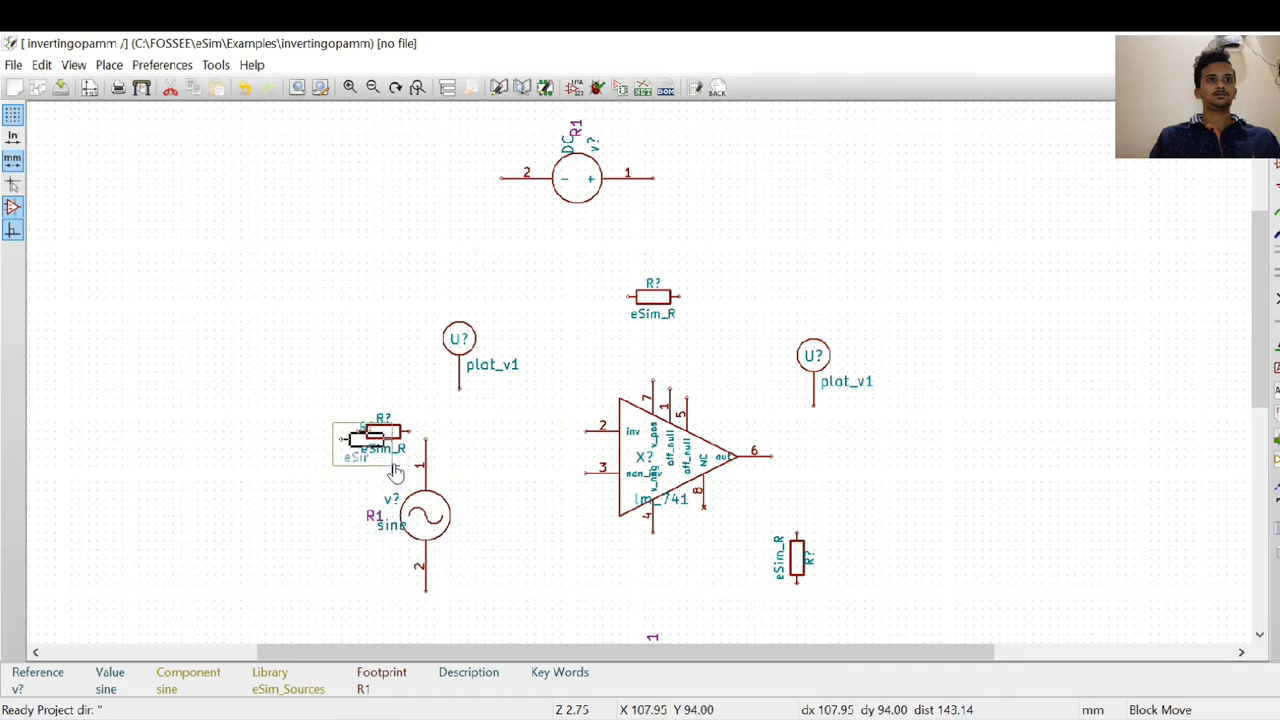
{"action": "left_click", "coordinate": [388, 447]}
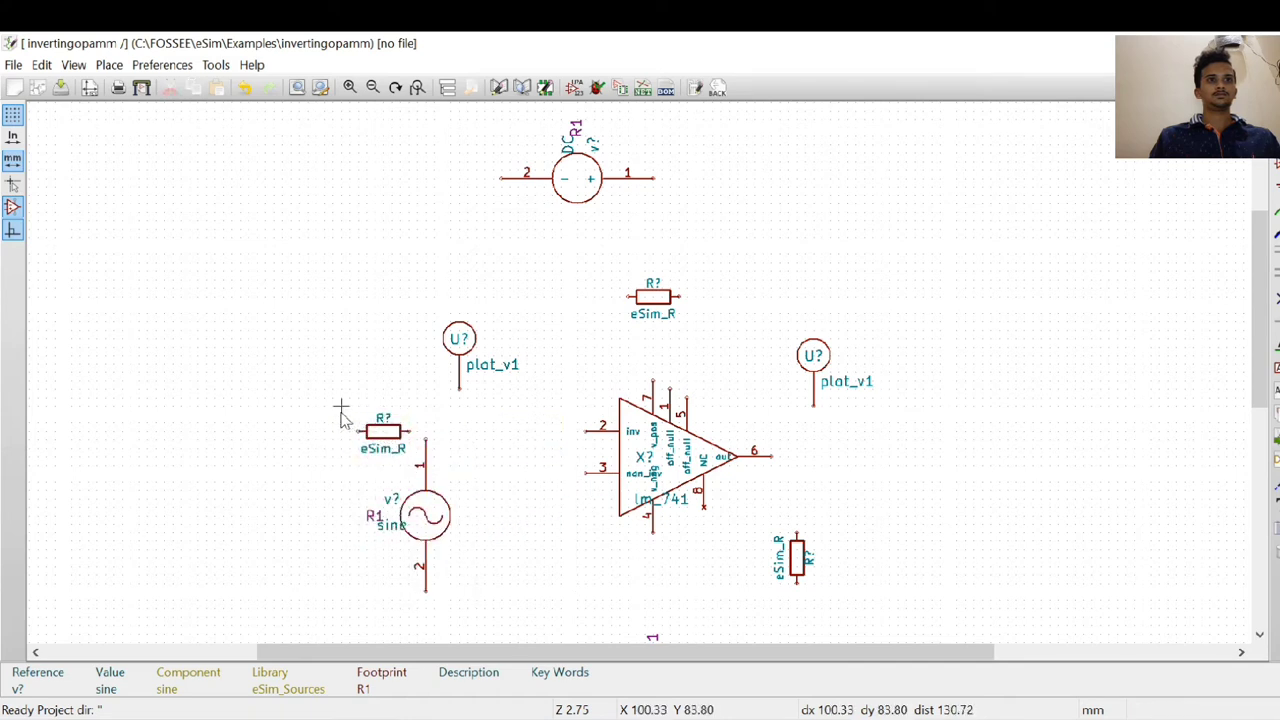
{"action": "left_click_drag", "start_coordinate": [341, 418], "coordinate": [366, 444]}
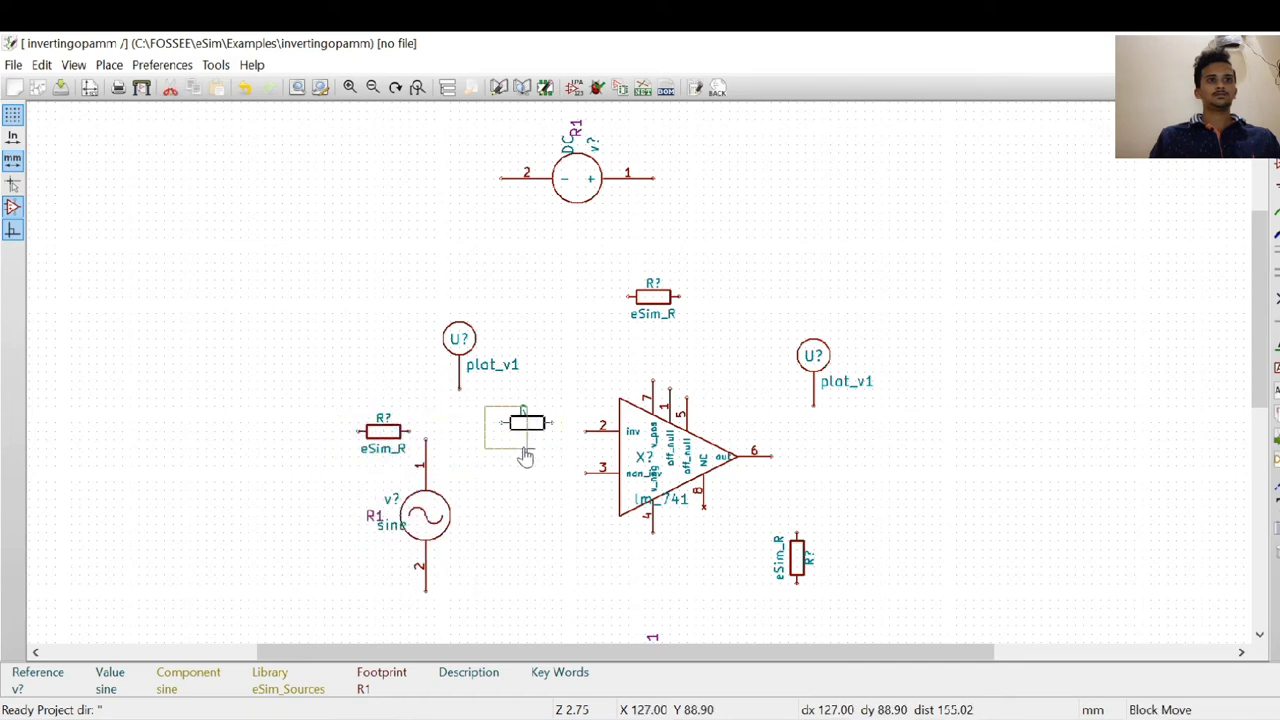
{"action": "left_click", "coordinate": [514, 459]}
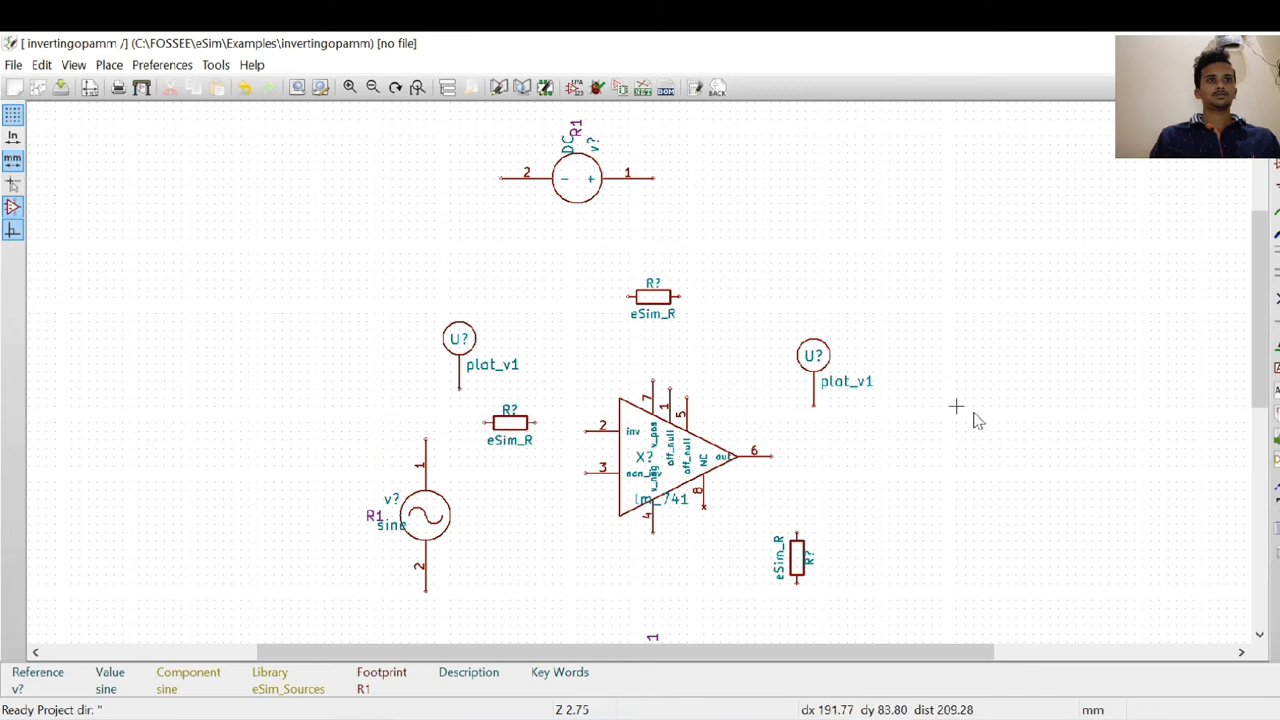
Step: Shift the op-amp slightly up and left so its inverting input lines up with the input resistor
{"action": "mouse_move", "coordinate": [1262, 312]}
{"action": "left_mouse_down"}
{"action": "mouse_move", "coordinate": [1260, 350]}
{"action": "mouse_move", "coordinate": [1251, 320]}
{"action": "left_mouse_up"}
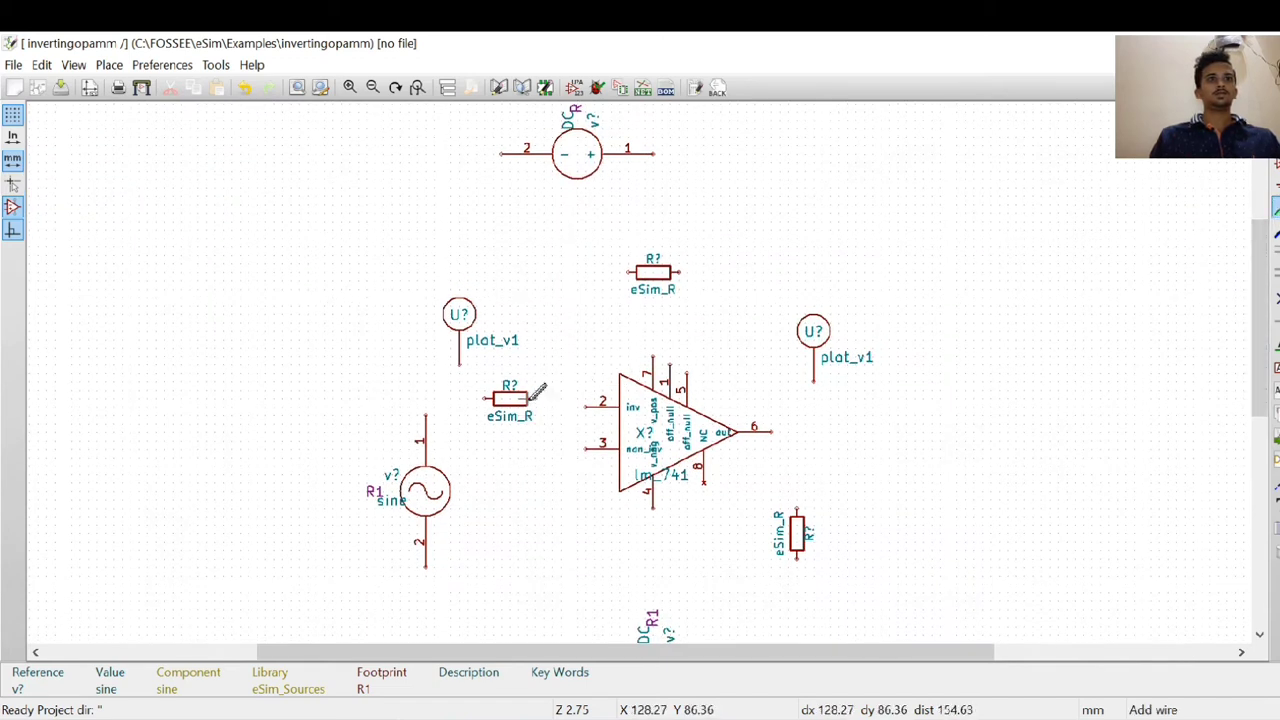
{"action": "key", "text": "Escape"}
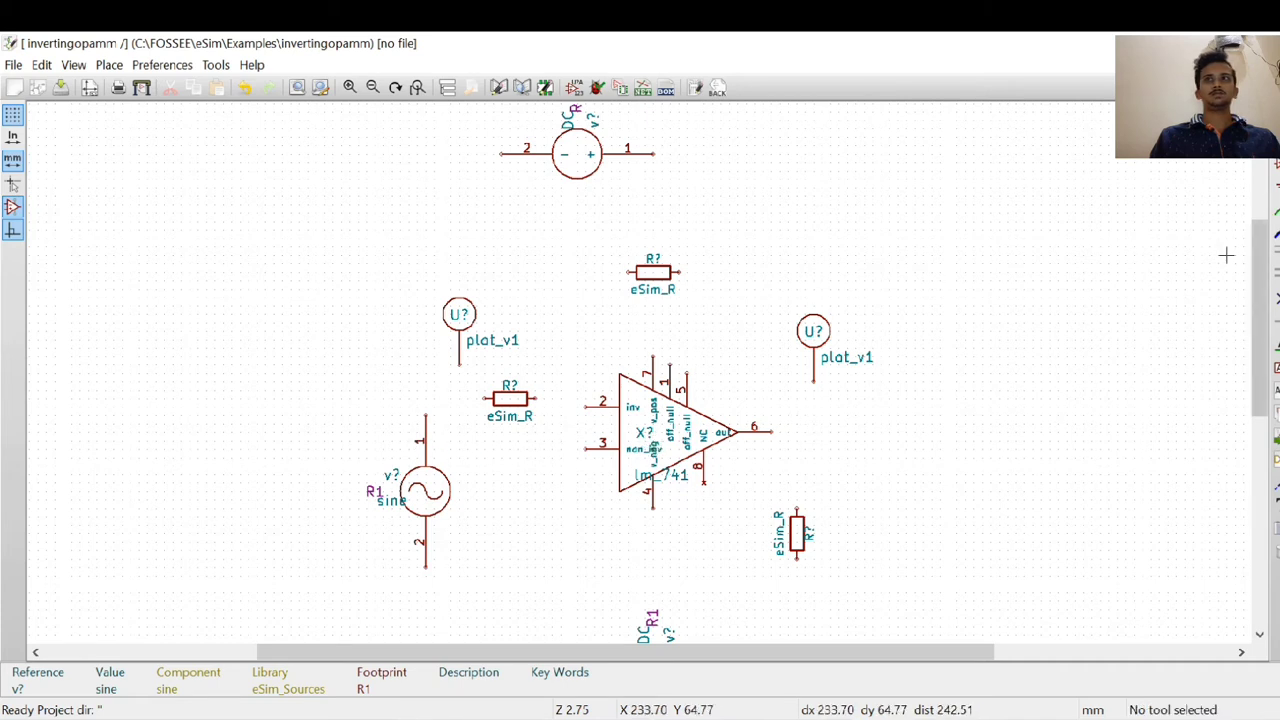
{"action": "left_click_drag", "start_coordinate": [666, 438], "coordinate": [663, 415]}
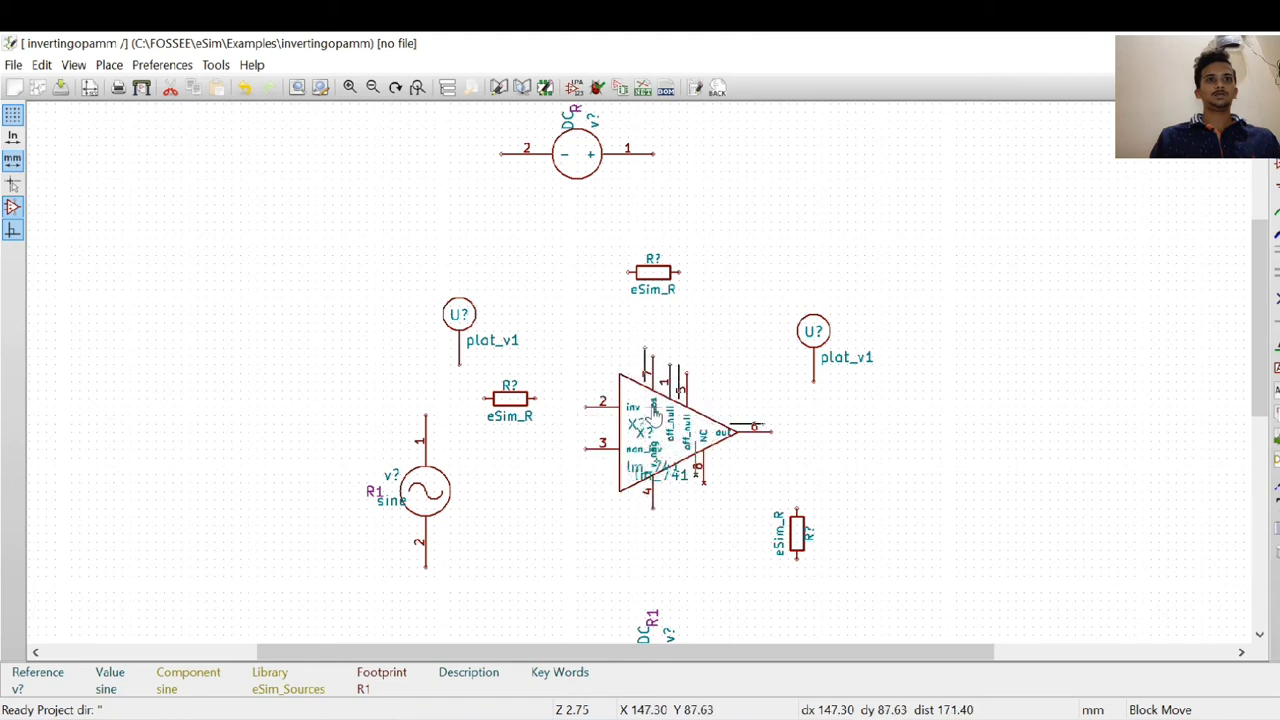
{"action": "left_click", "coordinate": [655, 407]}
Step: Wire the input resistor's right end to the op-amp's inverting input and its left end to the sine source's pin 1
{"action": "left_click", "coordinate": [1275, 207]}
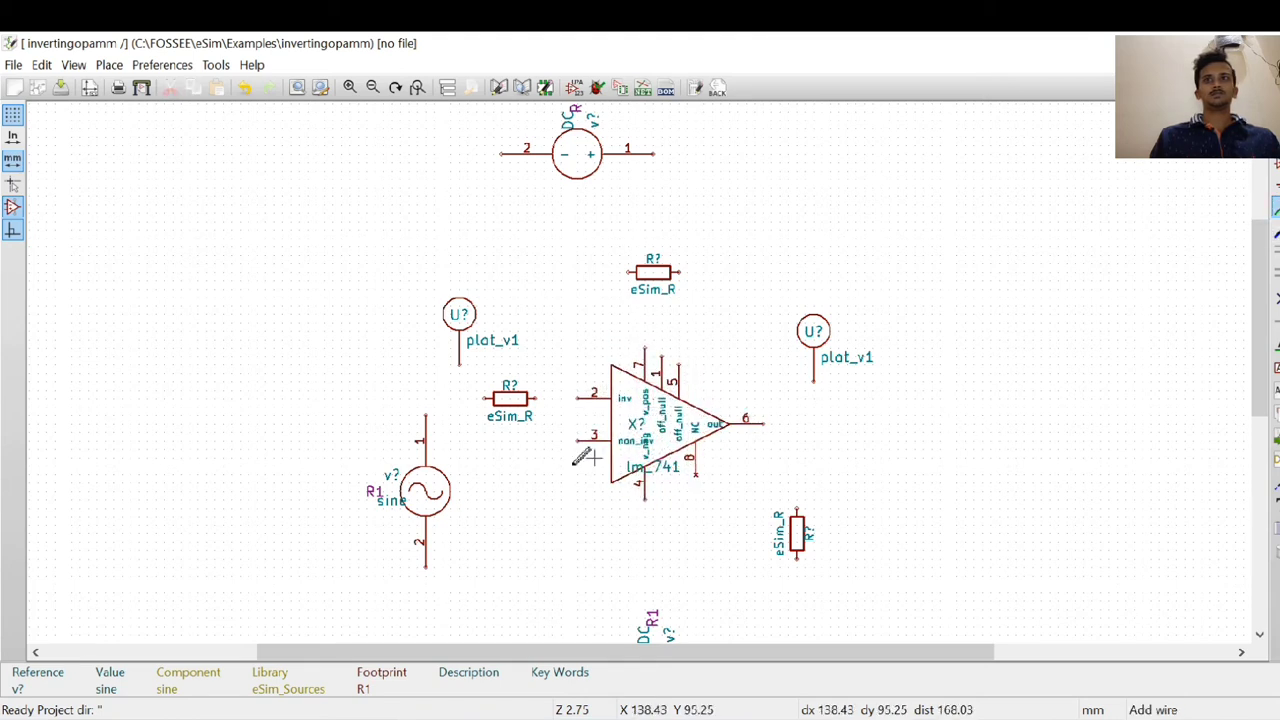
{"action": "left_click", "coordinate": [535, 398]}
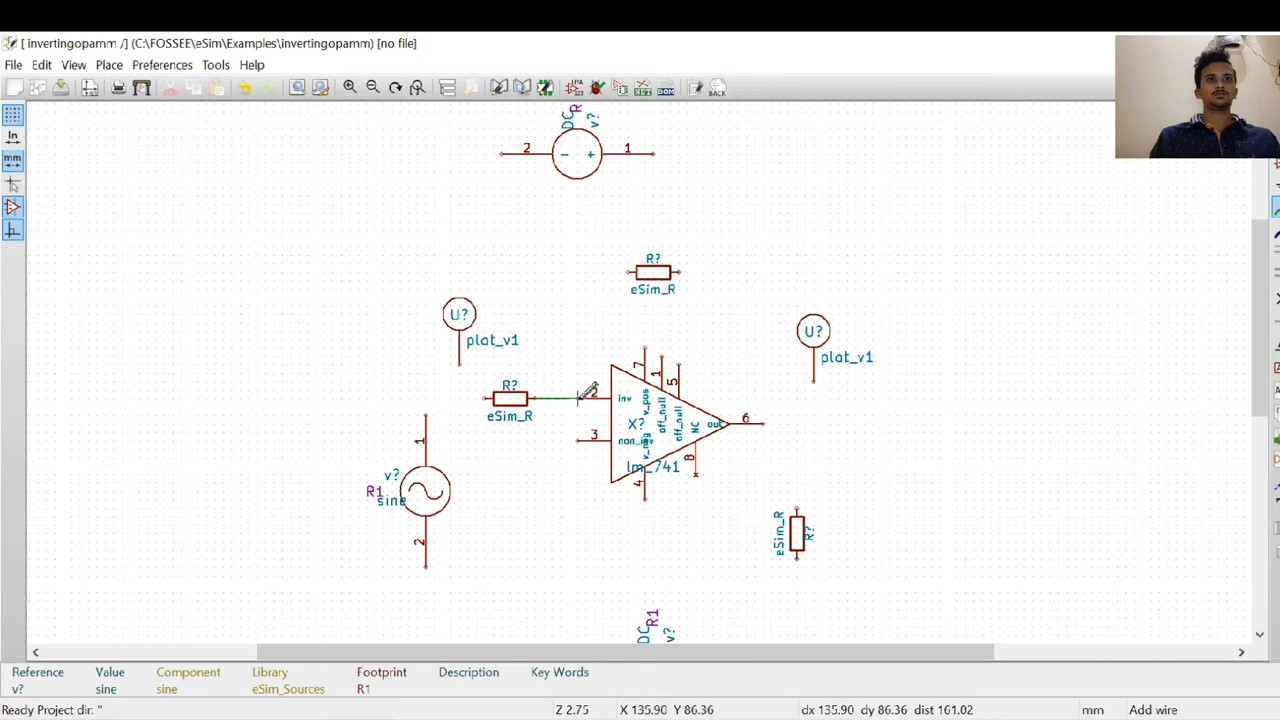
{"action": "left_click", "coordinate": [588, 398]}
{"action": "scroll", "coordinate": [614, 484], "scroll_direction": "up", "scroll_amount": 1}
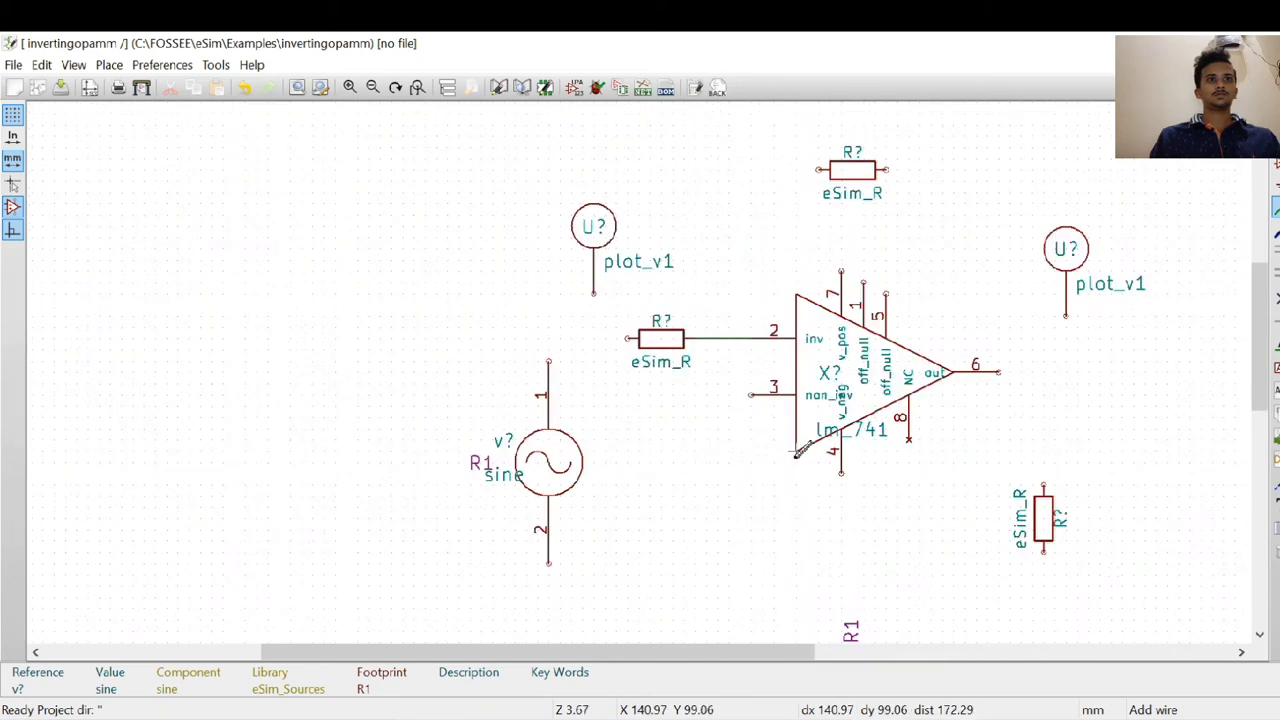
{"action": "left_click", "coordinate": [628, 340]}
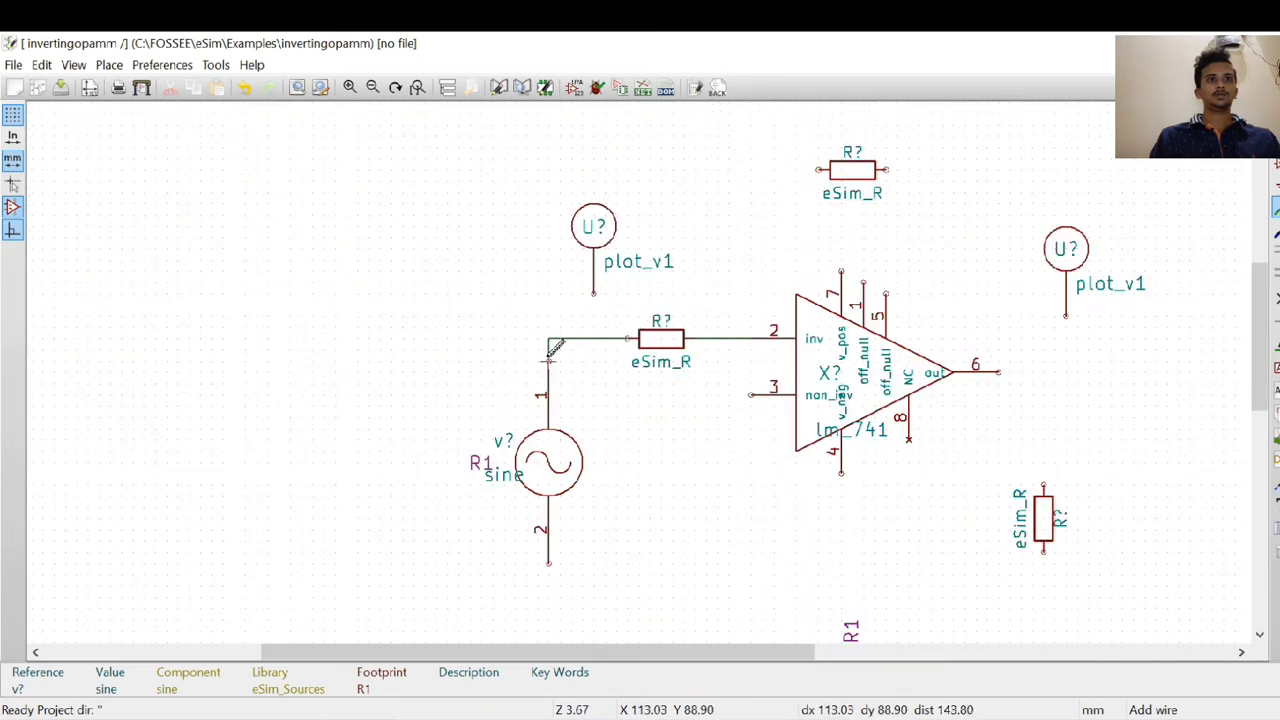
{"action": "left_click", "coordinate": [548, 358]}
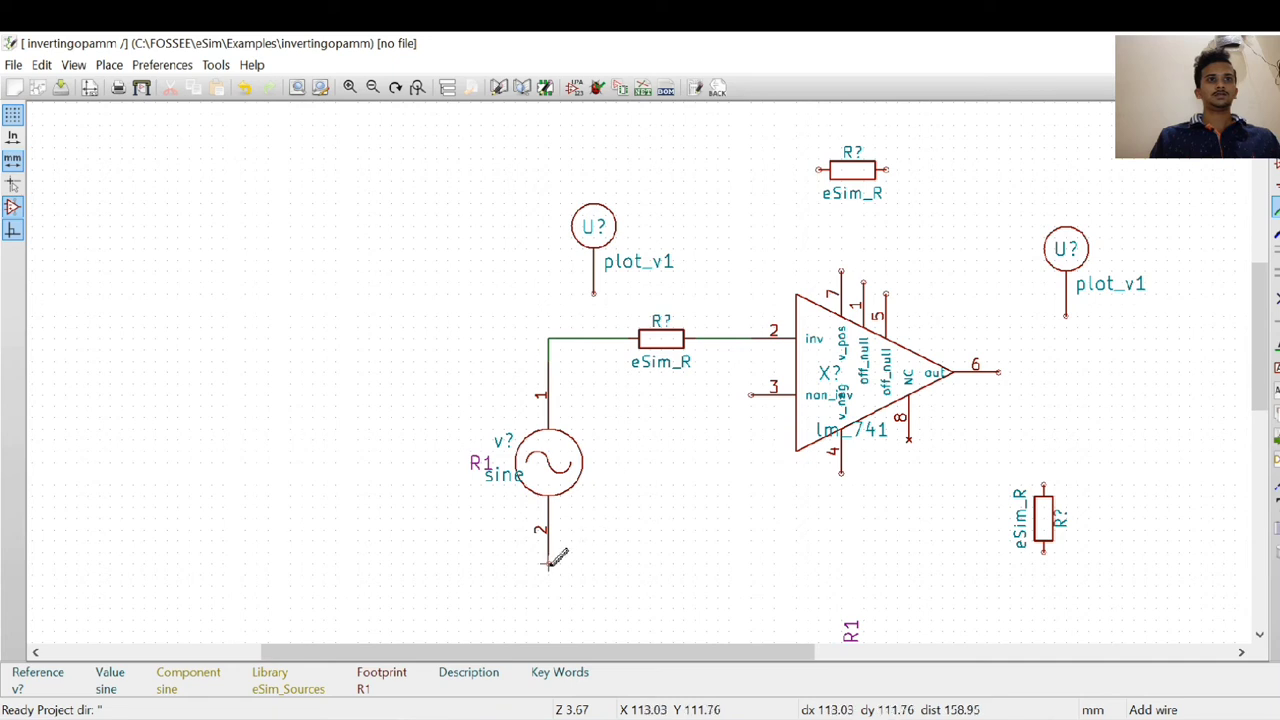
Step: Add a short open-ended wire below the sine source's pin 2 and wire the input plot_v1 probe to the source-resistor node
{"action": "right_click", "coordinate": [548, 595]}
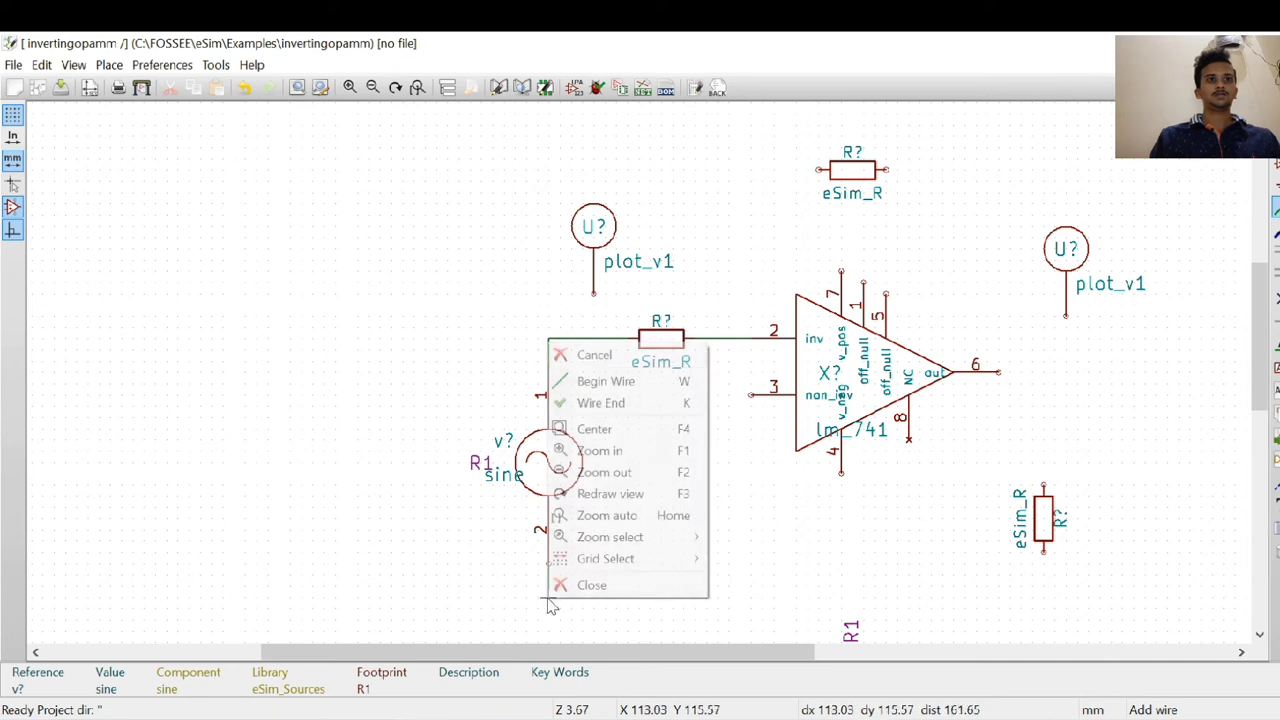
{"action": "left_click", "coordinate": [605, 403]}
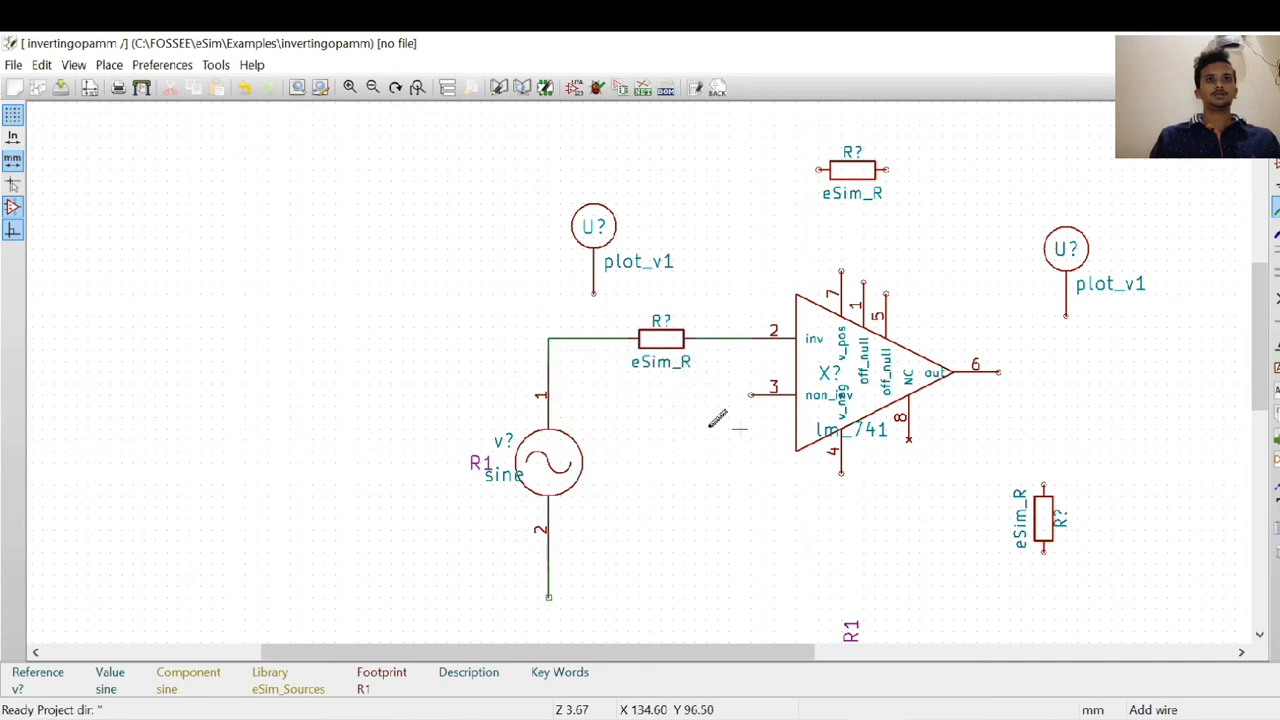
{"action": "left_click", "coordinate": [595, 339]}
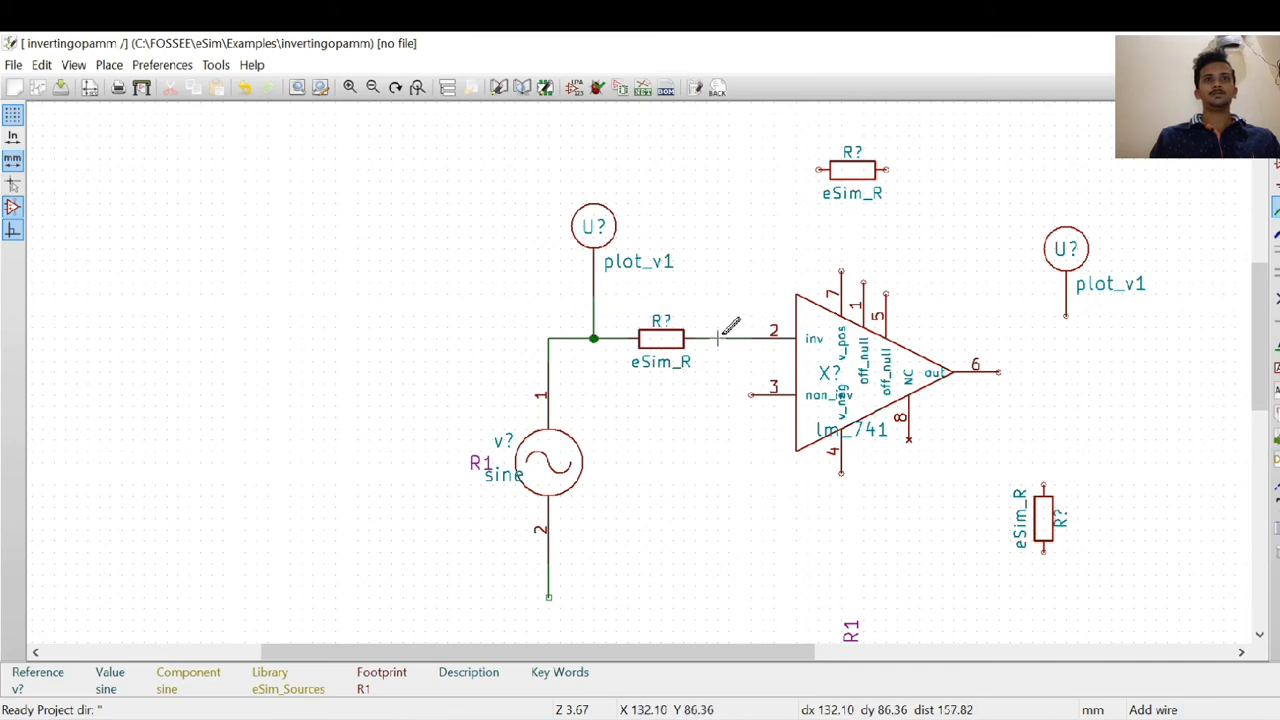
Step: Wire the feedback resistor from the op-amp's inverting input node over to its output line at pin 6
{"action": "left_click", "coordinate": [729, 338]}
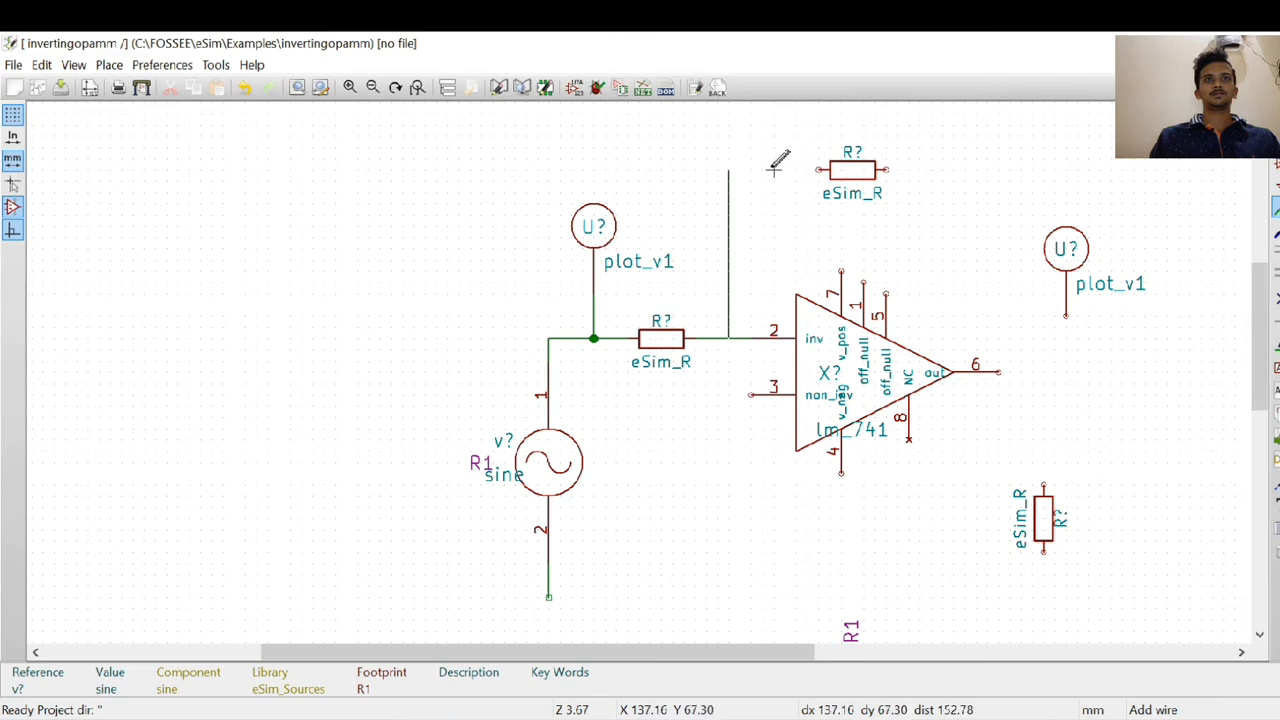
{"action": "left_click", "coordinate": [818, 170]}
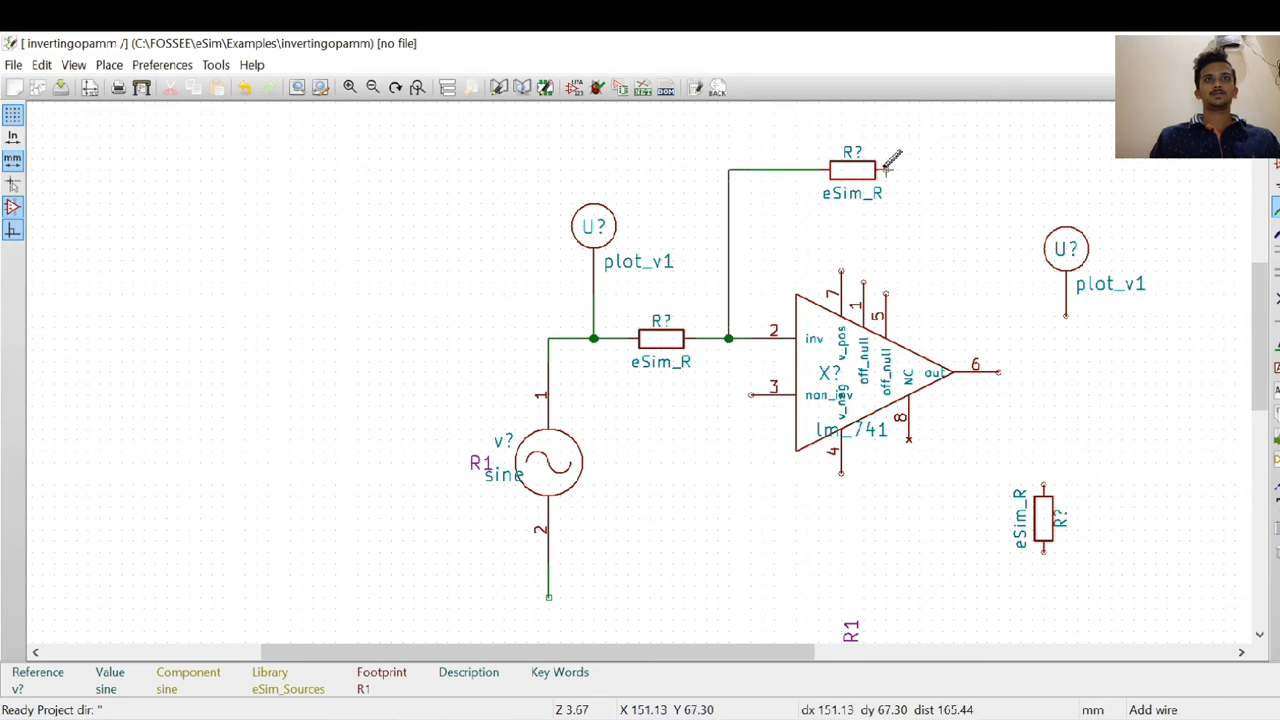
{"action": "left_click", "coordinate": [886, 170]}
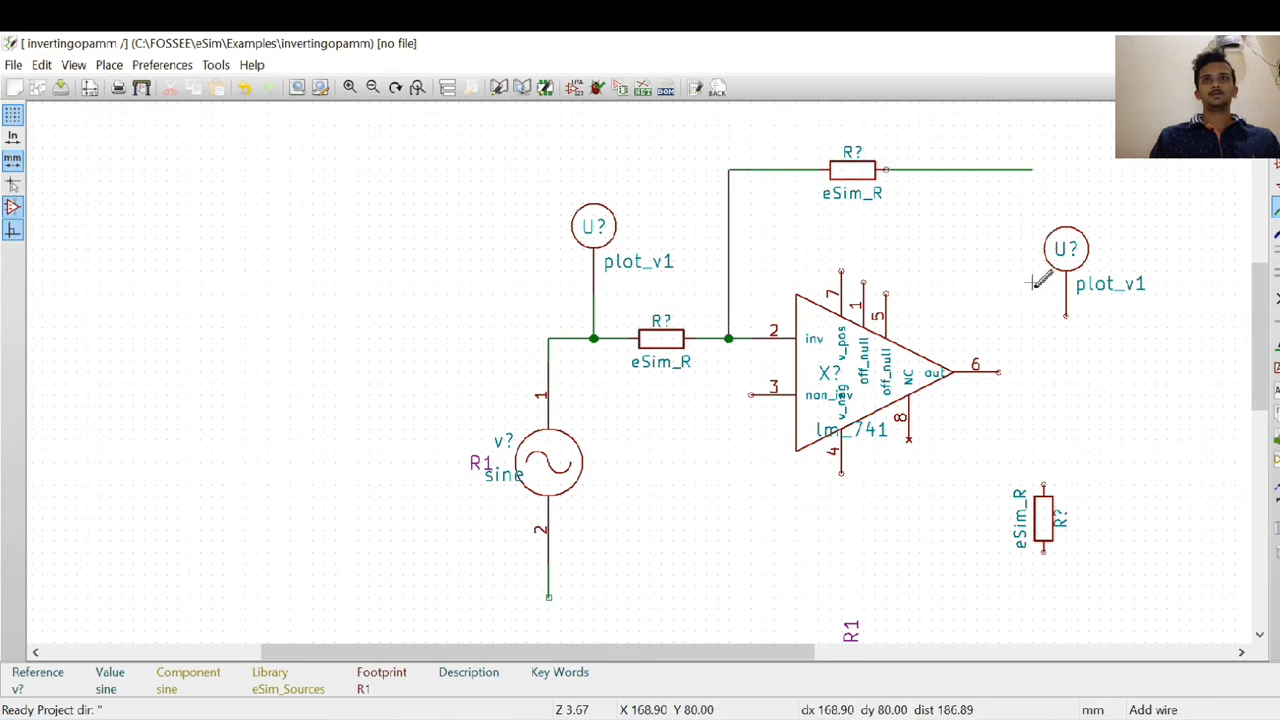
{"action": "right_click", "coordinate": [1032, 372]}
{"action": "left_click", "coordinate": [1080, 432]}
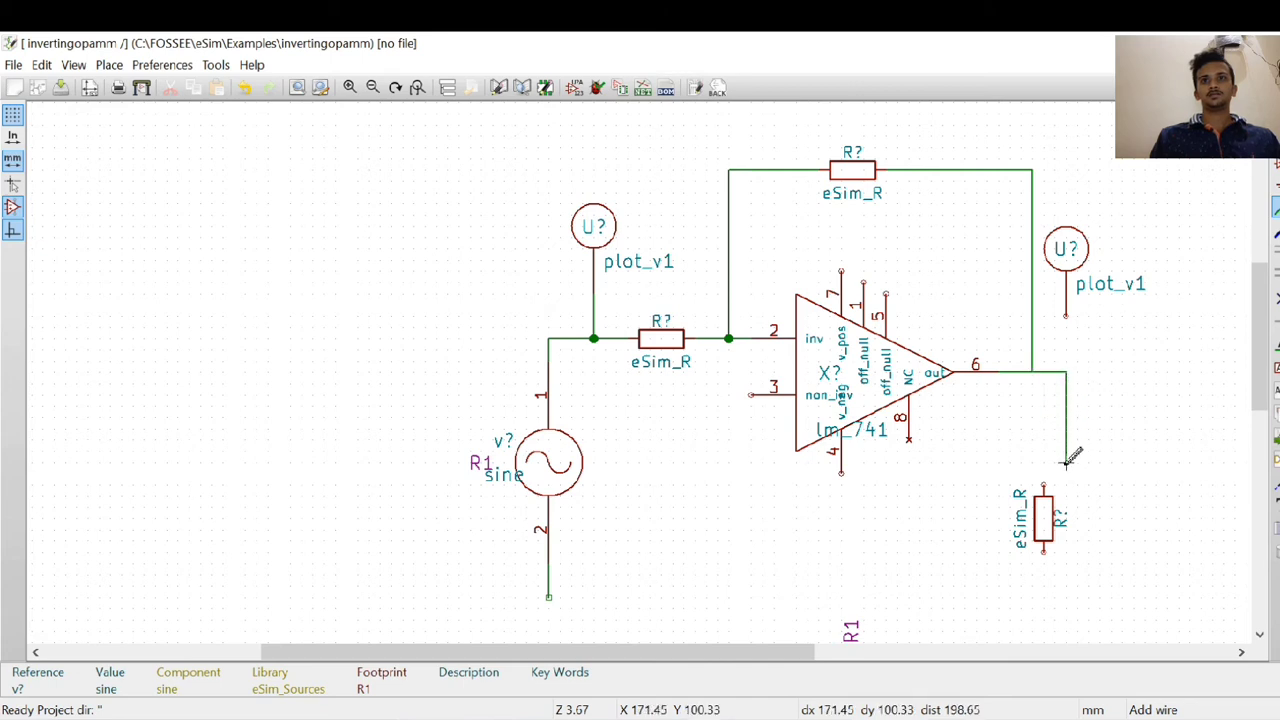
Step: Run the op-amp output wire right and down to an open end, and move the vertical load resistor onto that end
{"action": "right_click", "coordinate": [1066, 460]}
{"action": "left_click", "coordinate": [1100, 272]}
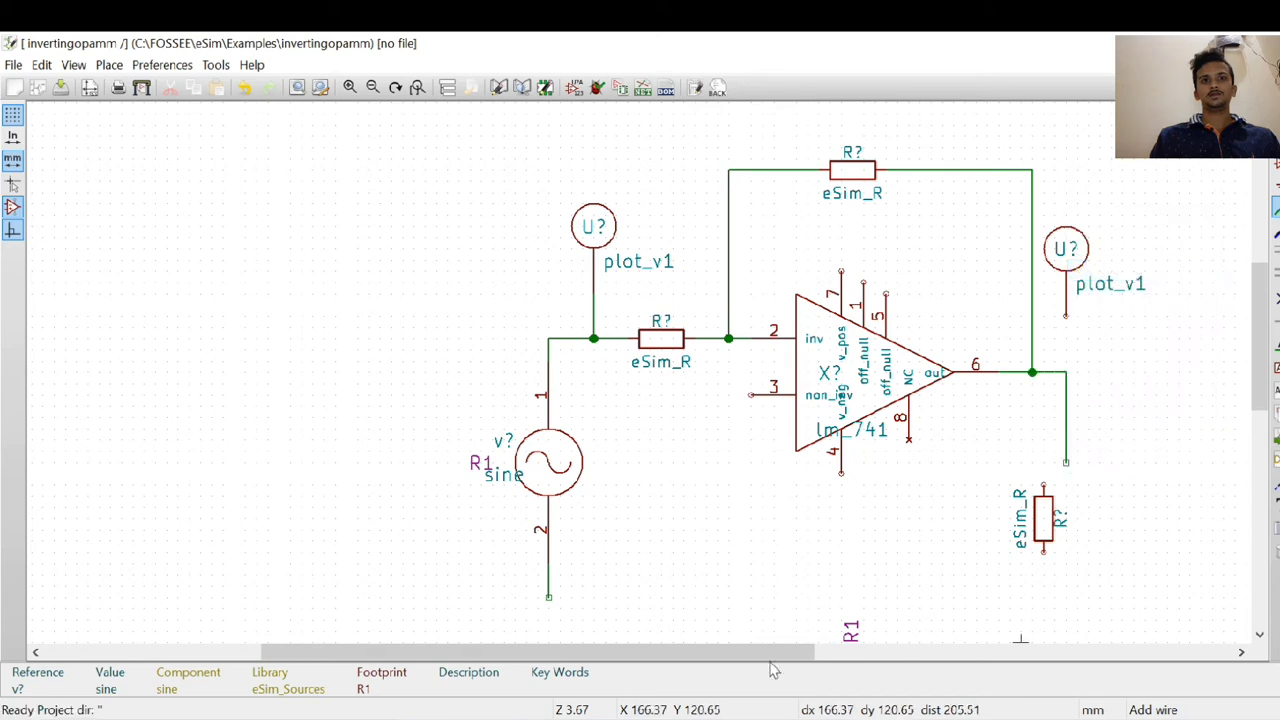
{"action": "left_click_drag", "start_coordinate": [772, 658], "coordinate": [920, 652]}
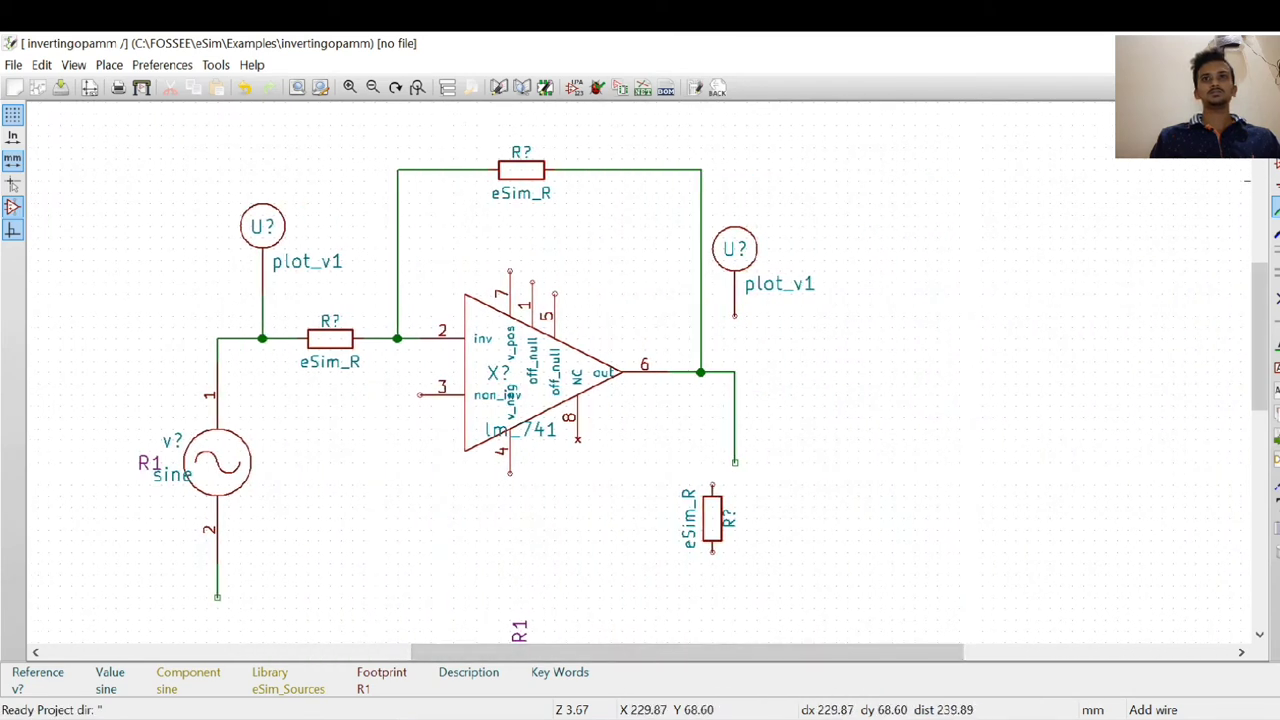
{"action": "left_click_drag", "start_coordinate": [680, 478], "coordinate": [736, 556]}
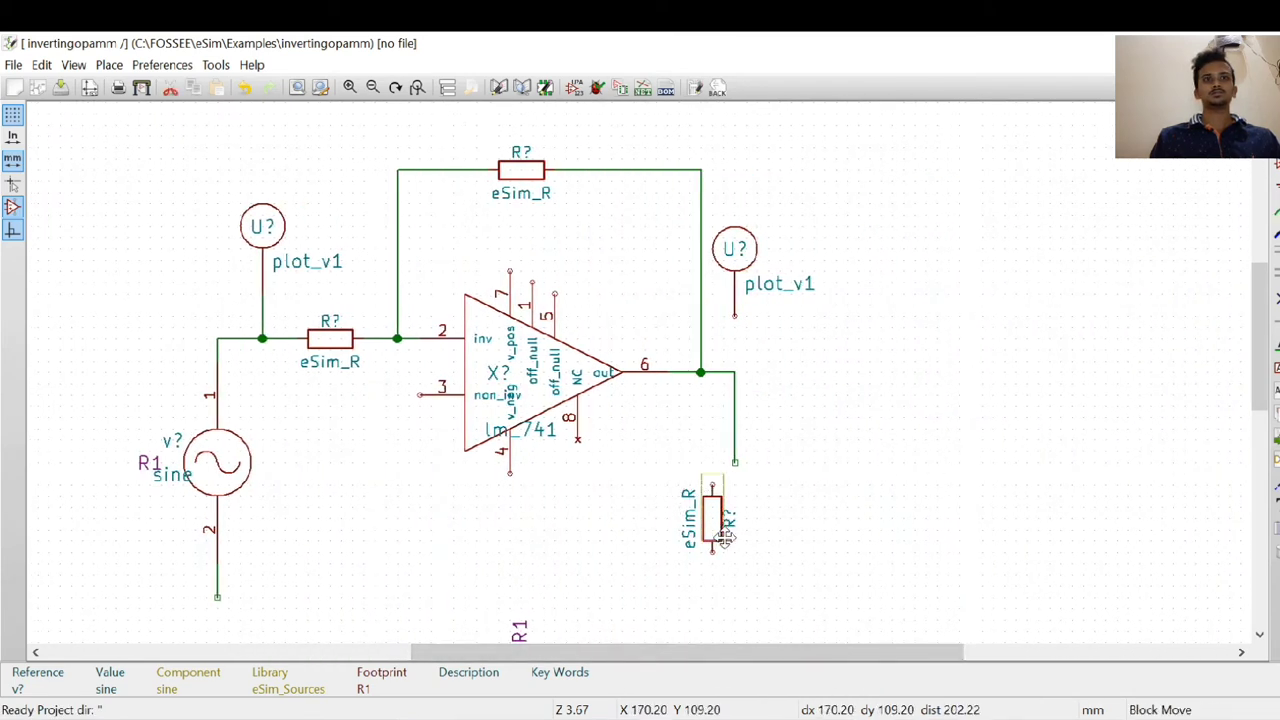
{"action": "left_click", "coordinate": [760, 528]}
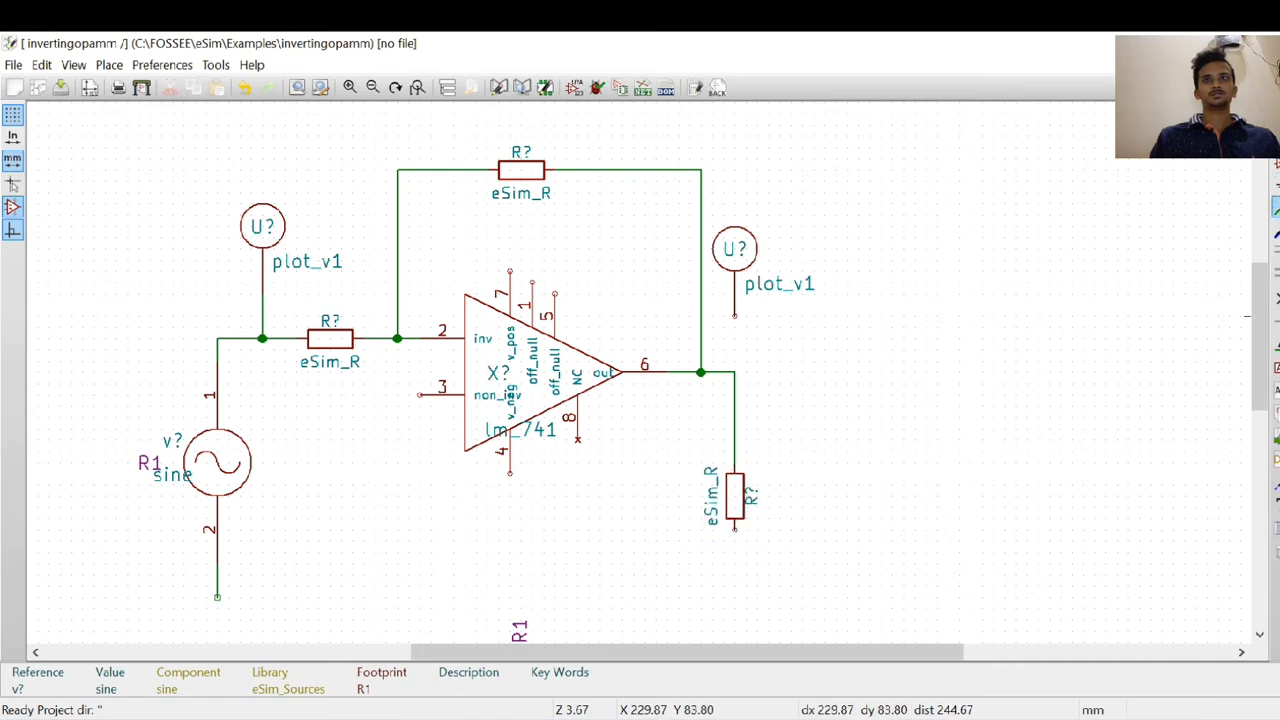
Step: Draw a short open-ended wire downward from the load resistor's lower terminal
{"action": "left_click", "coordinate": [1275, 252]}
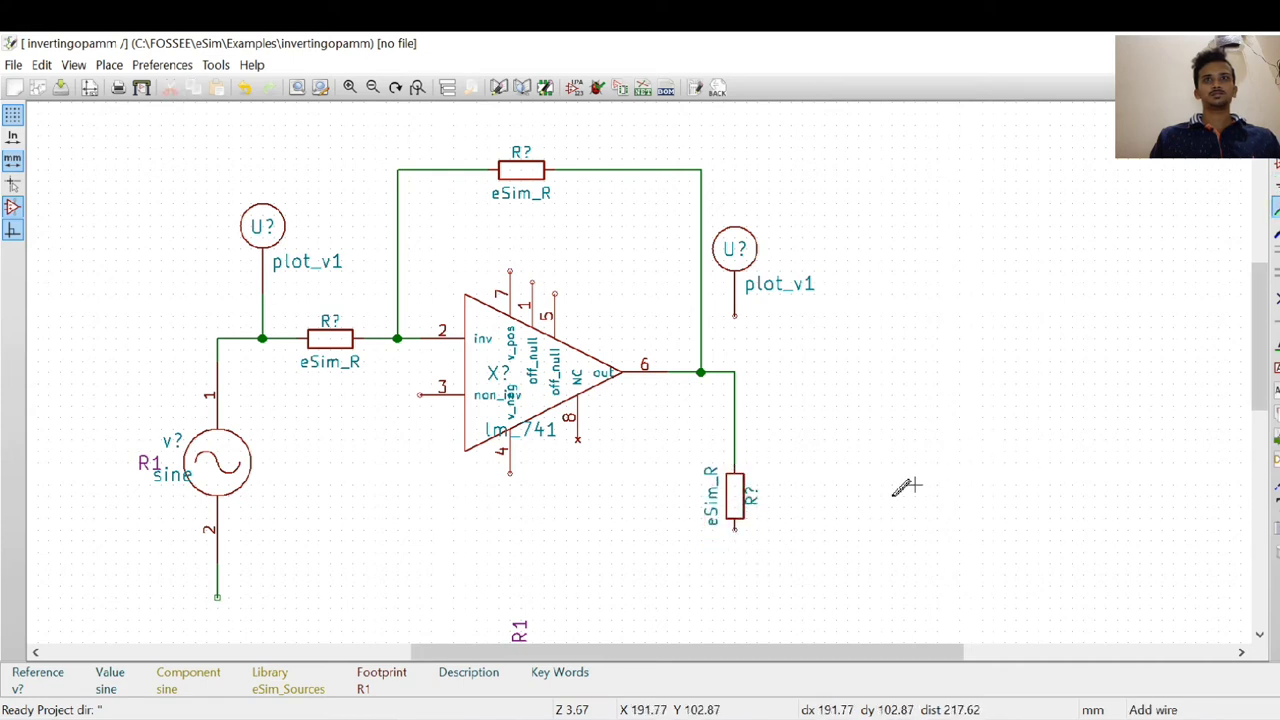
{"action": "right_click", "coordinate": [737, 577]}
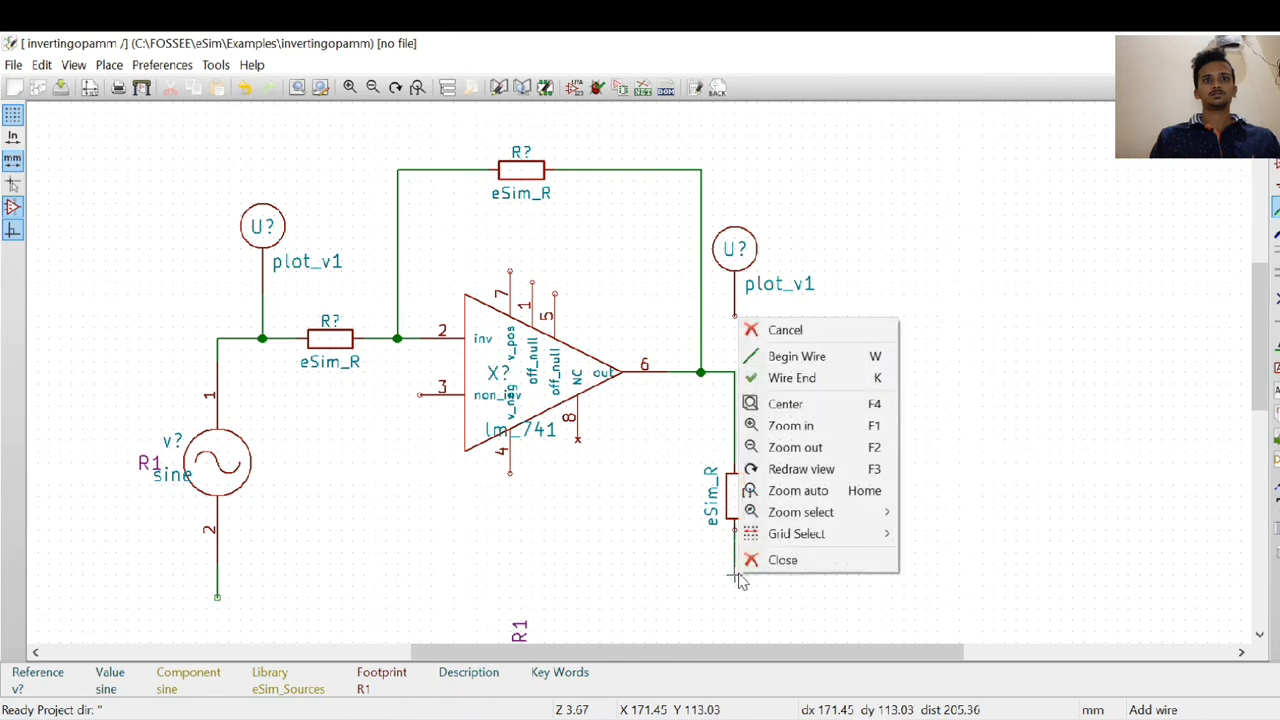
{"action": "left_click", "coordinate": [785, 374]}
Step: Wire the upper DC source's negative terminal around the left side of the circuit to the lower DC source's negative terminal
{"action": "left_click_drag", "start_coordinate": [814, 652], "coordinate": [707, 687]}
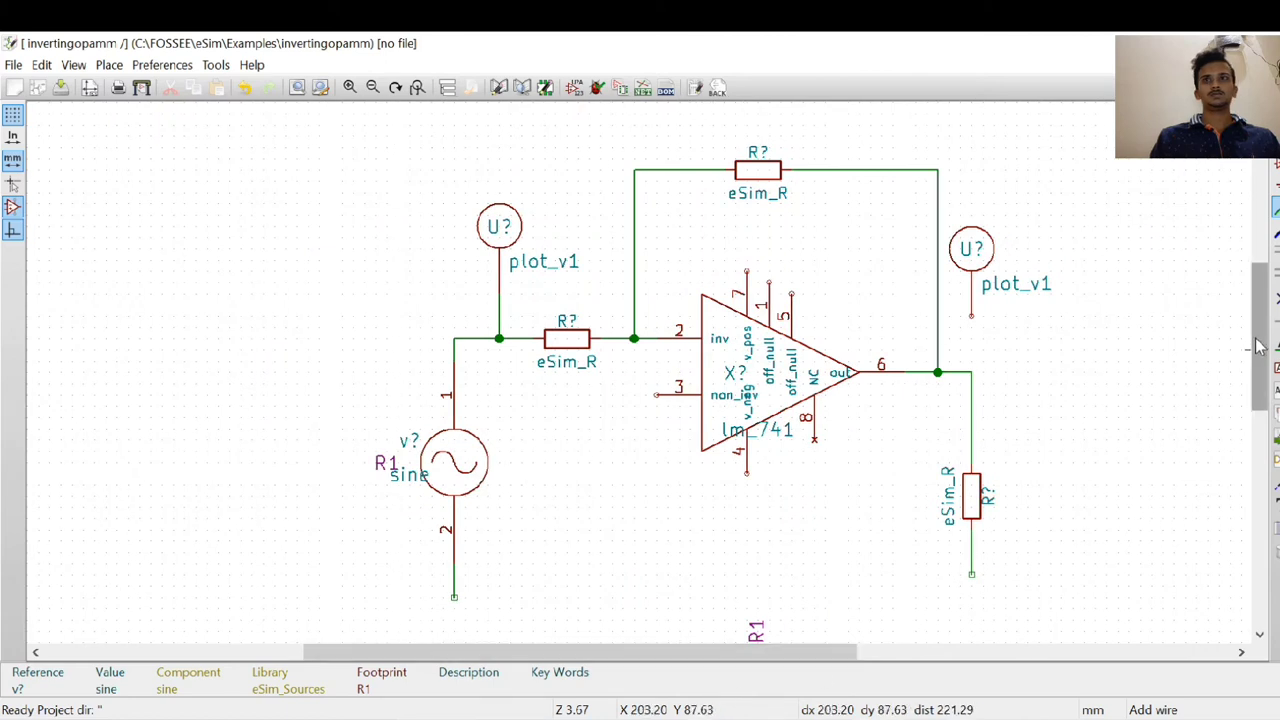
{"action": "left_click_drag", "start_coordinate": [1260, 346], "coordinate": [1264, 303]}
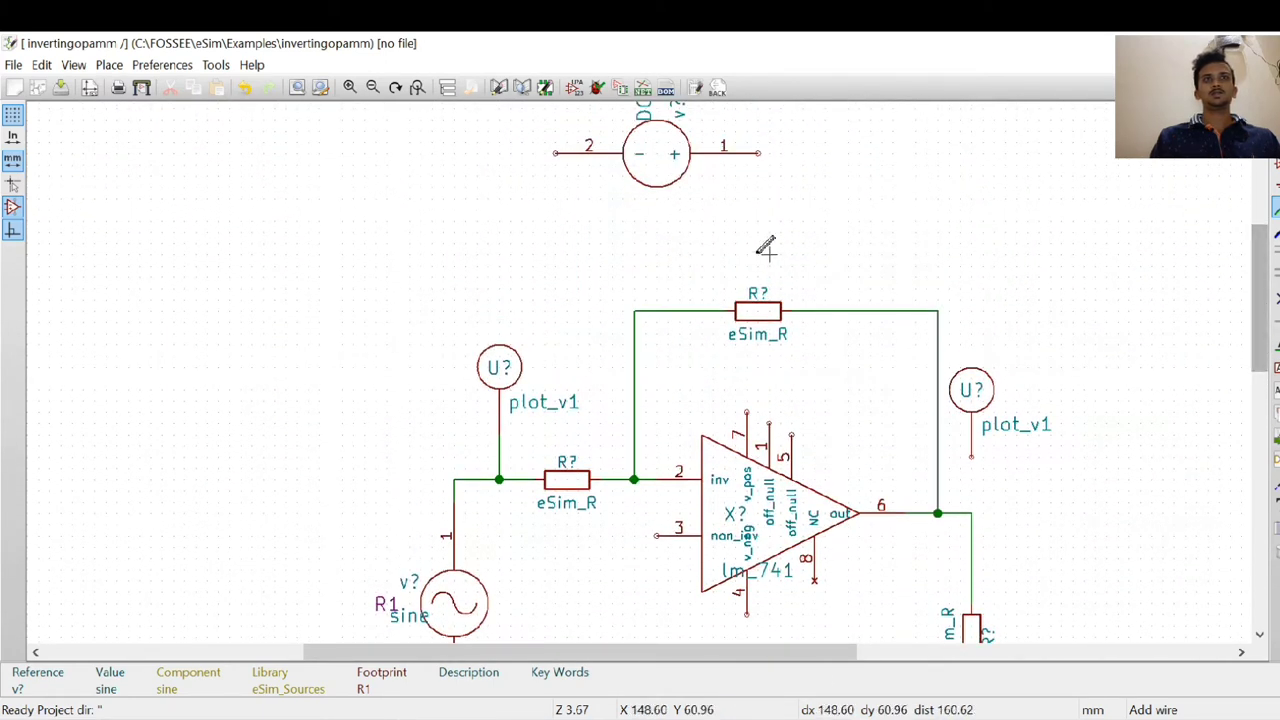
{"action": "left_click", "coordinate": [556, 152]}
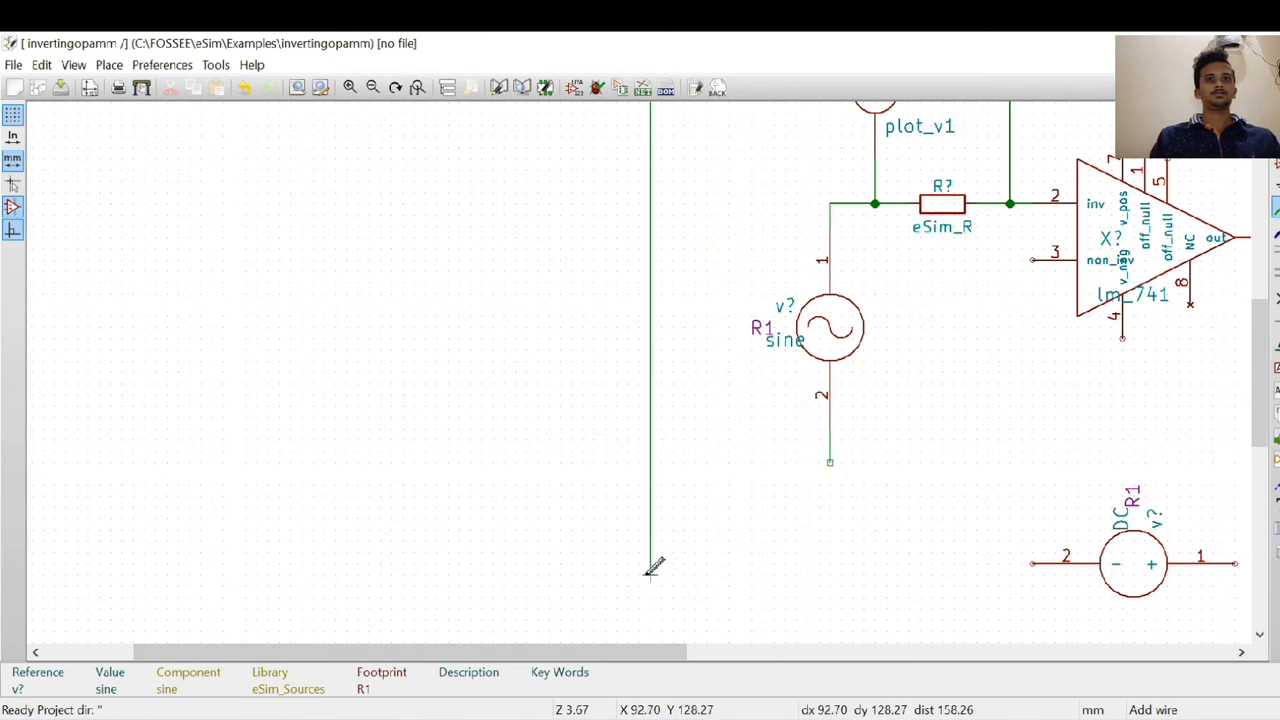
{"action": "left_click", "coordinate": [677, 543]}
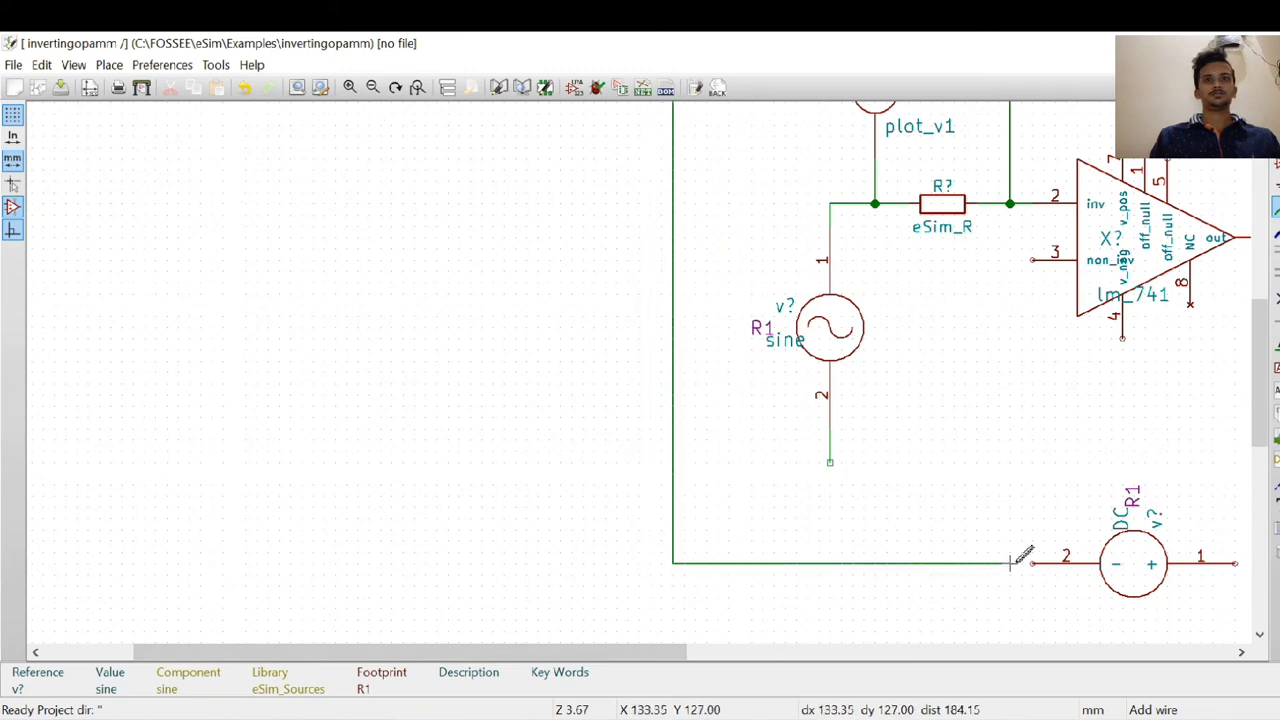
Step: Add a PWR_FLAG symbol and place it above the lower wire, between the sine source and the lower DC source
{"action": "left_click_drag", "start_coordinate": [608, 652], "coordinate": [800, 652]}
{"action": "left_click_drag", "start_coordinate": [1250, 355], "coordinate": [1247, 272]}
{"action": "left_click", "coordinate": [1277, 164]}
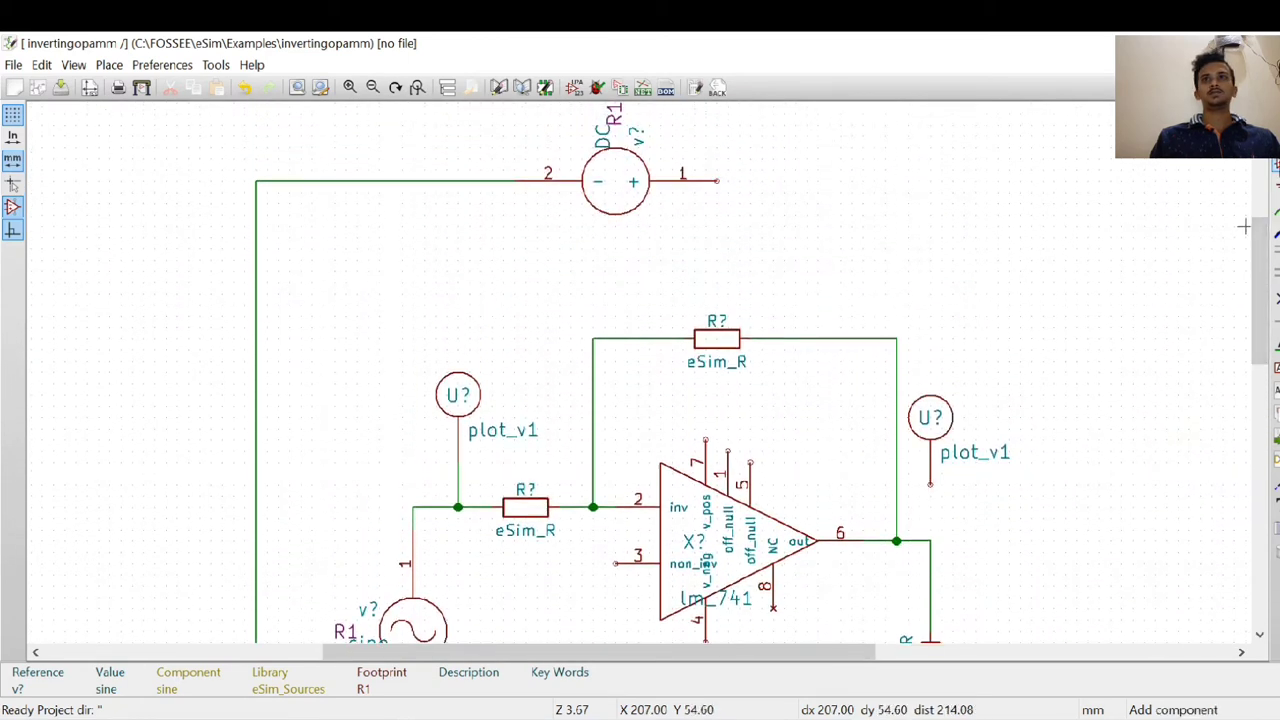
{"action": "left_click", "coordinate": [841, 247]}
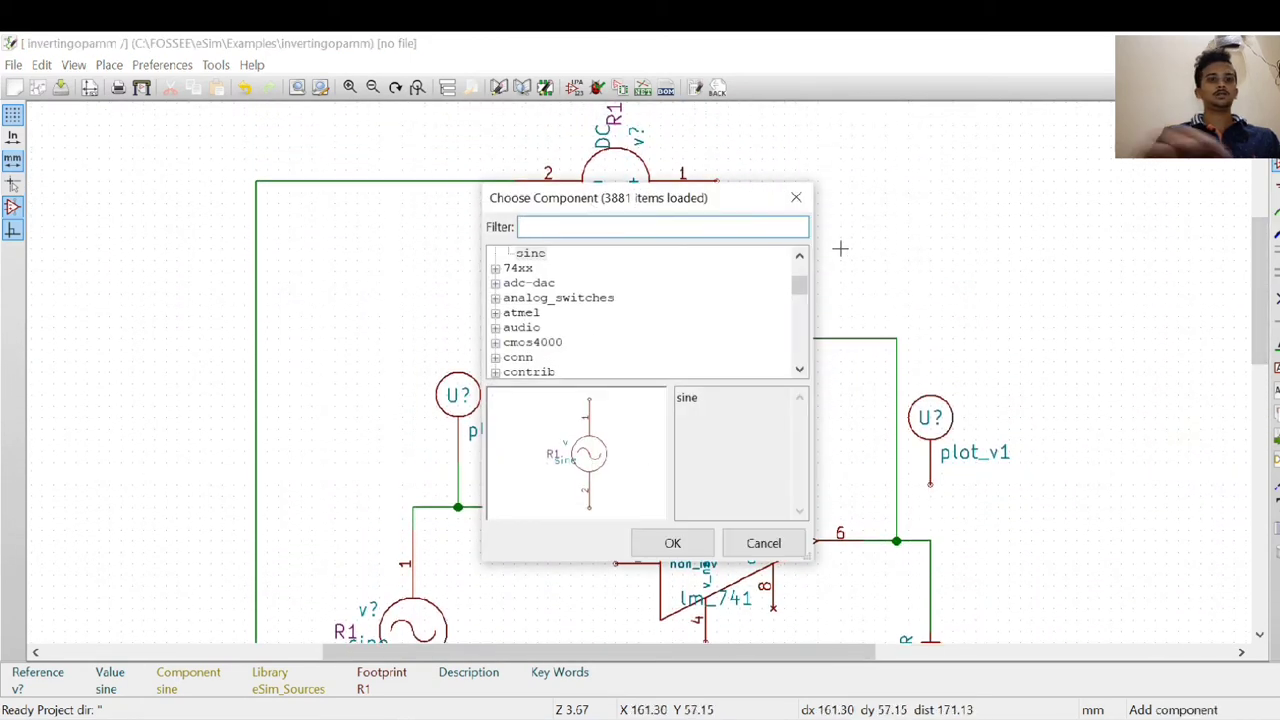
{"action": "type", "text": "pwr"}
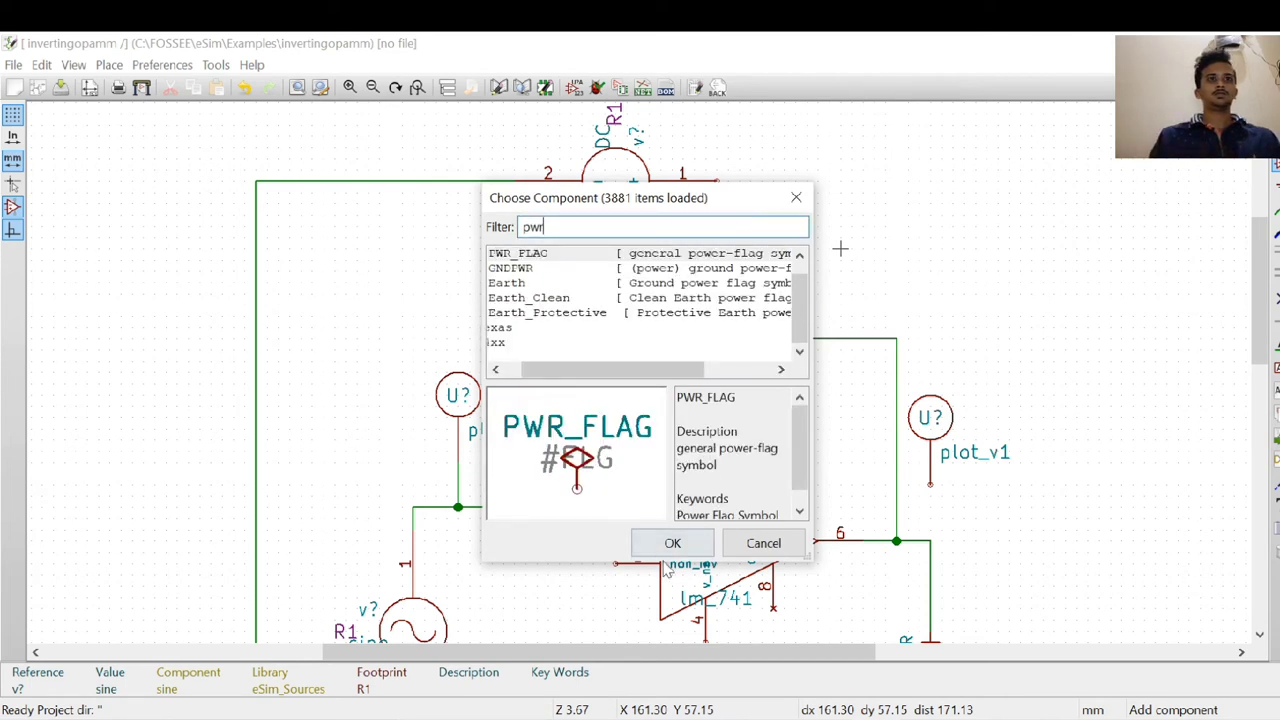
{"action": "left_click", "coordinate": [663, 554]}
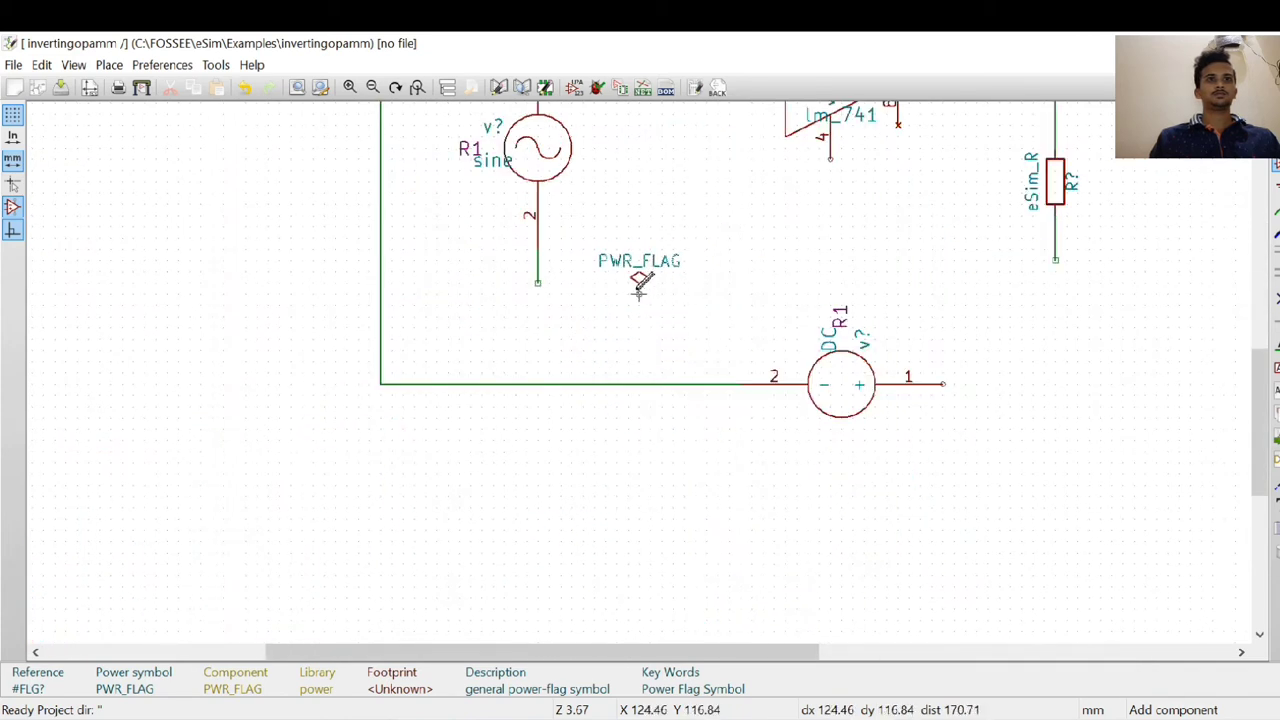
{"action": "left_click", "coordinate": [628, 303]}
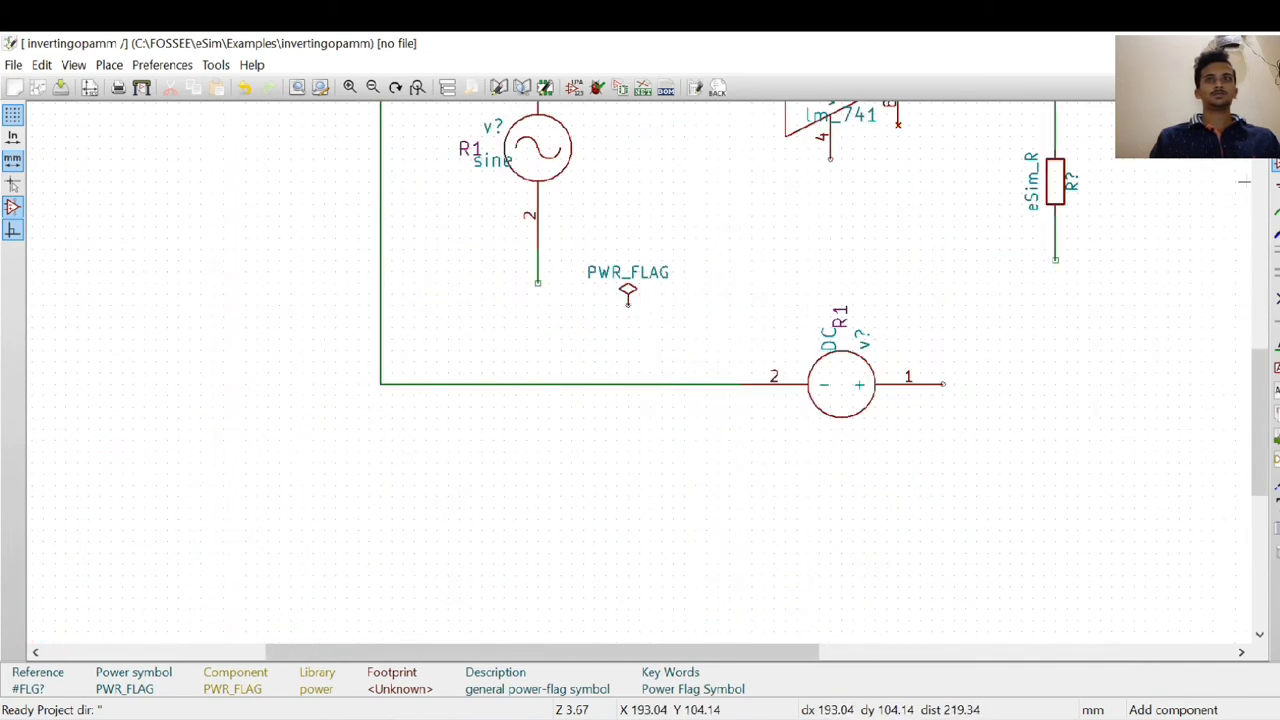
Step: Wire the PWR_FLAG and the sine source's pin 2 down to the line joining the DC sources' negative terminals
{"action": "left_click", "coordinate": [628, 300]}
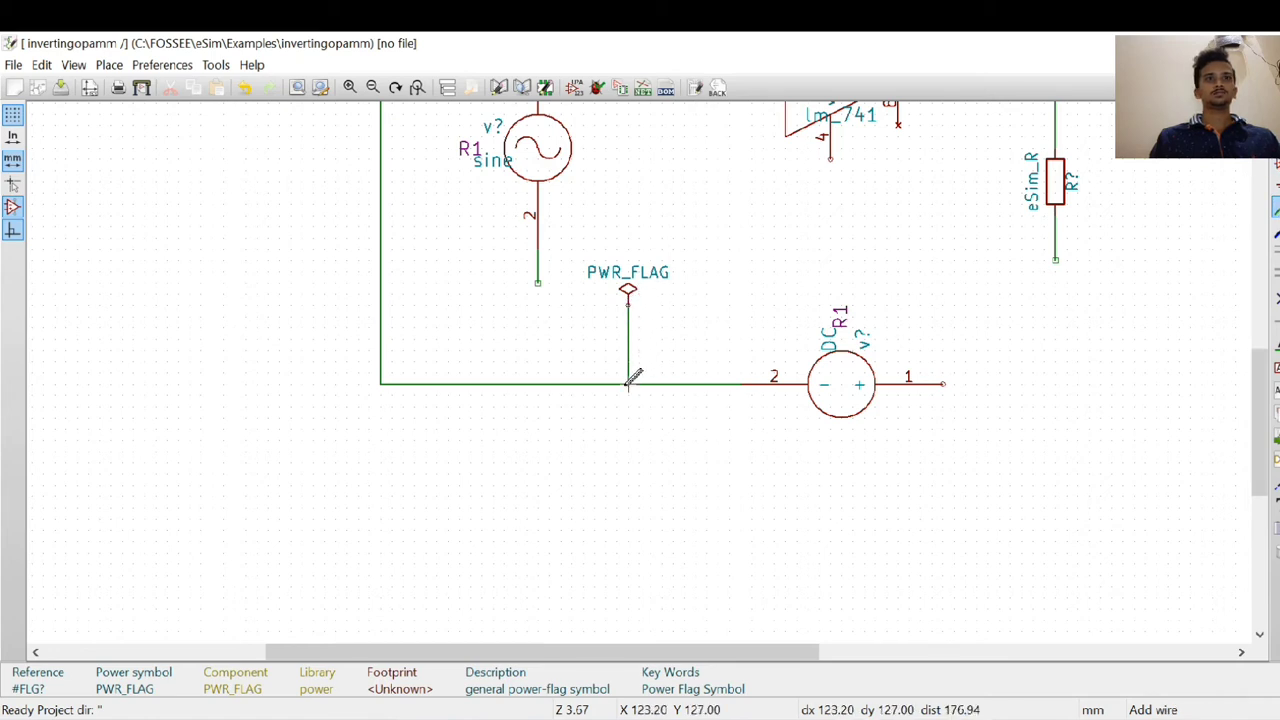
{"action": "left_click", "coordinate": [628, 383]}
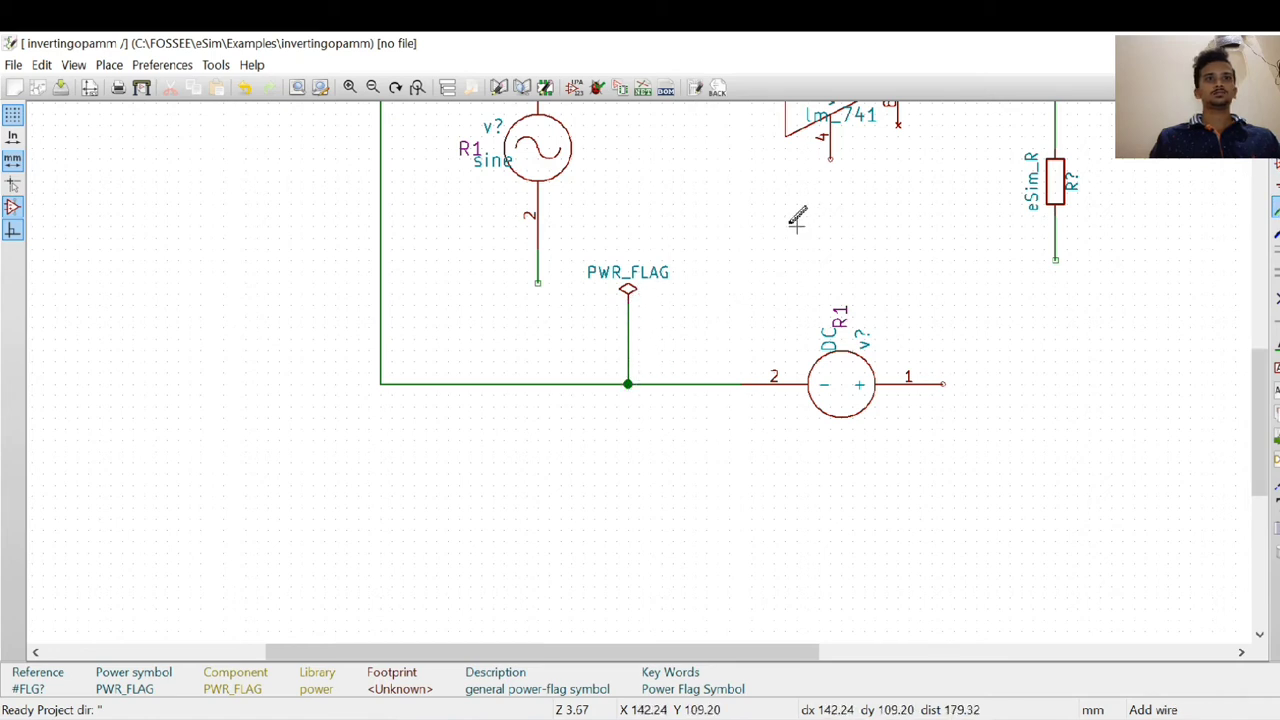
{"action": "left_click", "coordinate": [538, 283]}
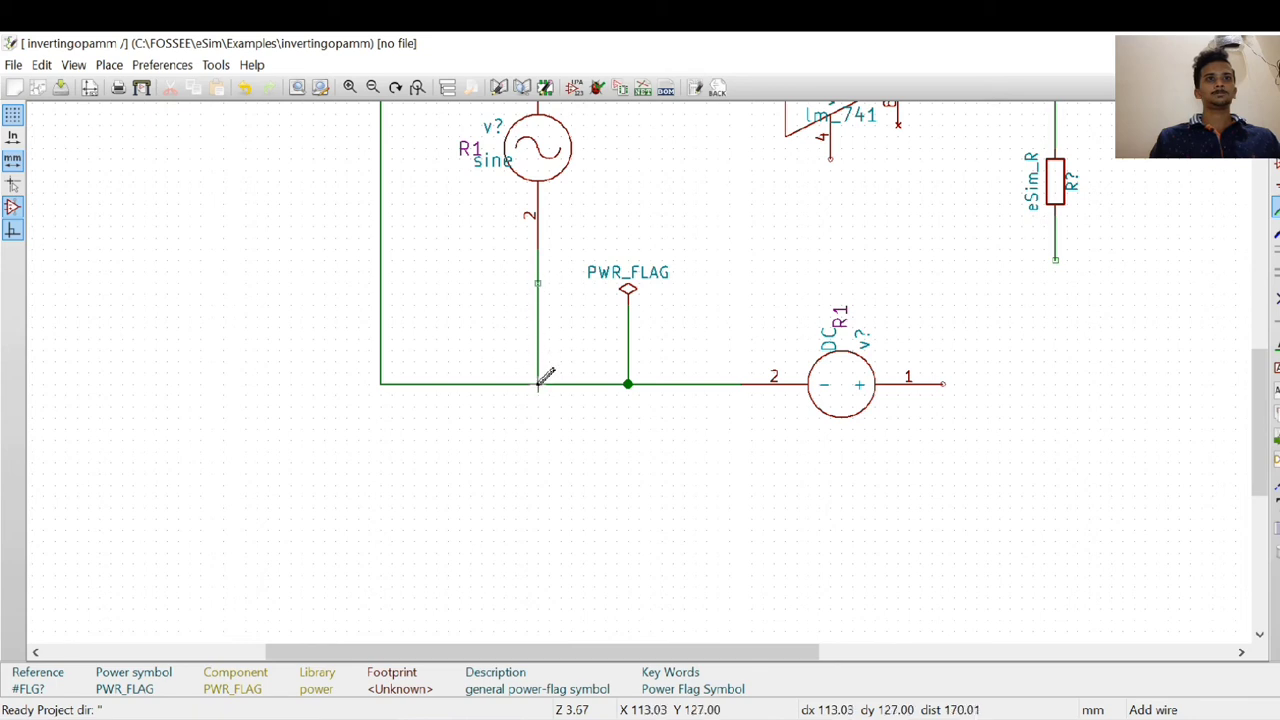
{"action": "left_click", "coordinate": [538, 383]}
Step: Wire the output plot_v1 probe to the feedback line with an open stub to its right, and add an open stub left of the input probe
{"action": "left_click_drag", "start_coordinate": [1256, 408], "coordinate": [1262, 328]}
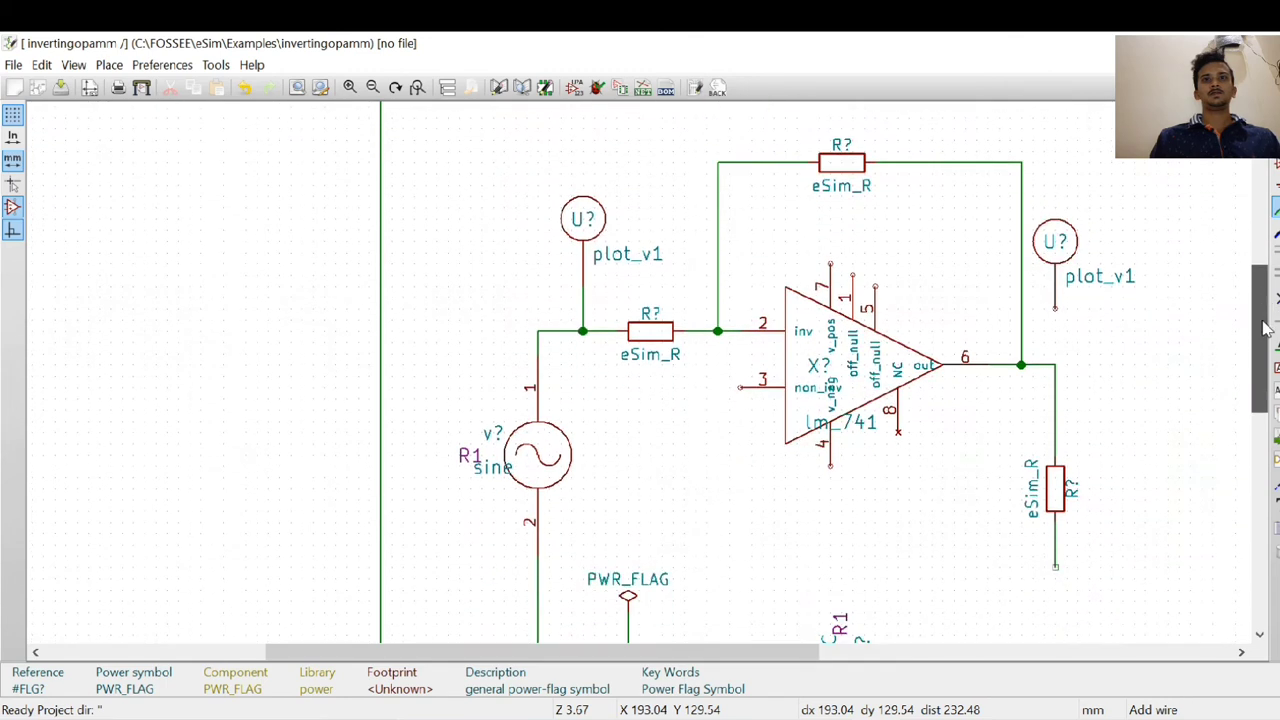
{"action": "left_click", "coordinate": [1021, 305]}
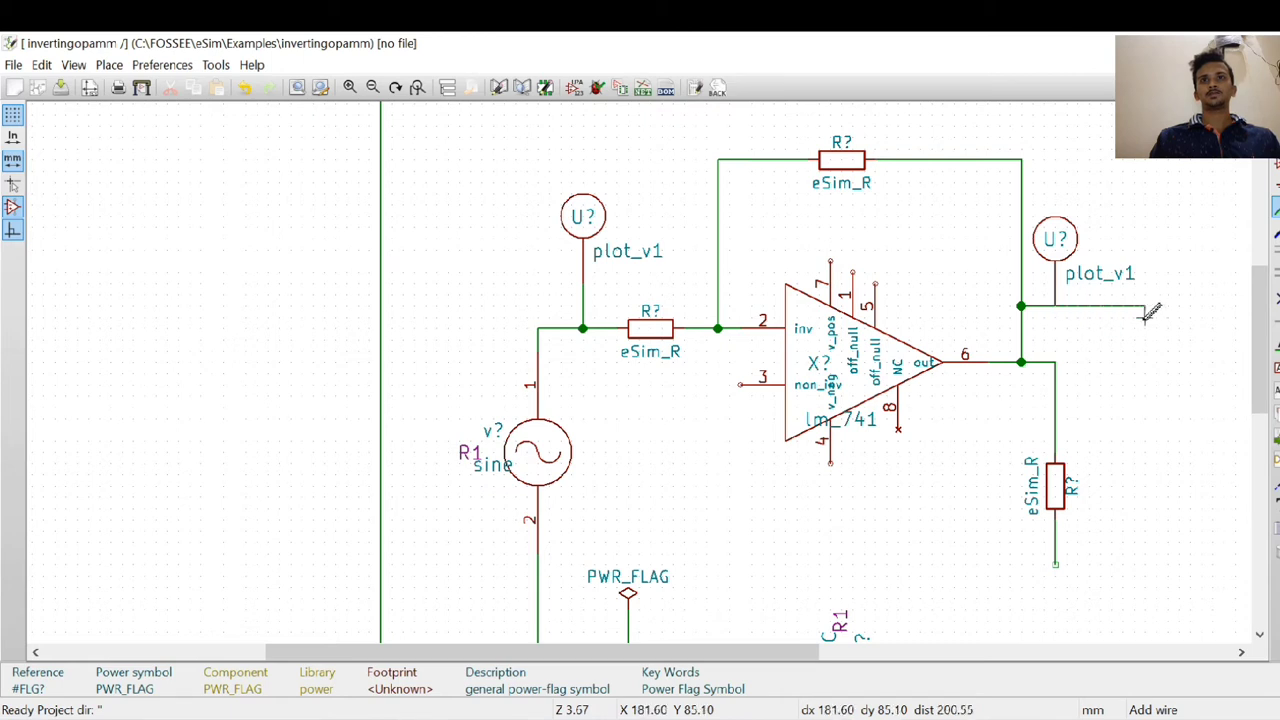
{"action": "right_click", "coordinate": [1103, 308]}
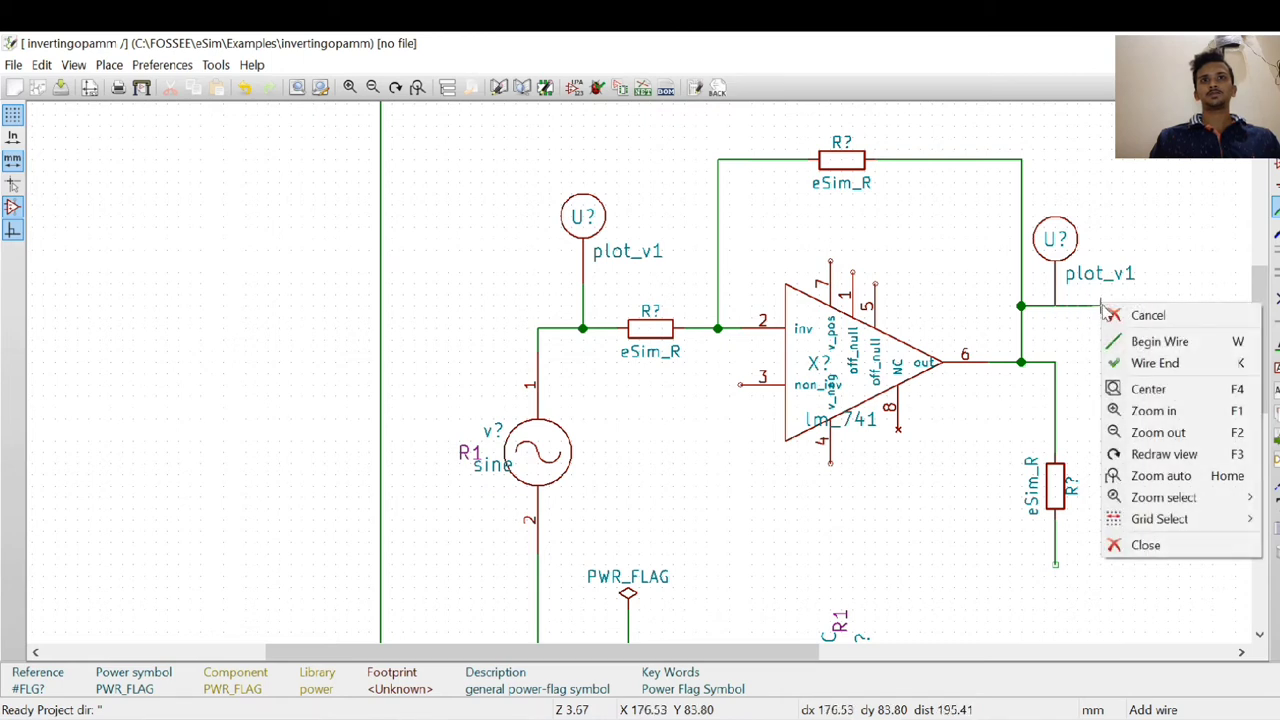
{"action": "left_click", "coordinate": [1140, 362]}
{"action": "right_click", "coordinate": [538, 294]}
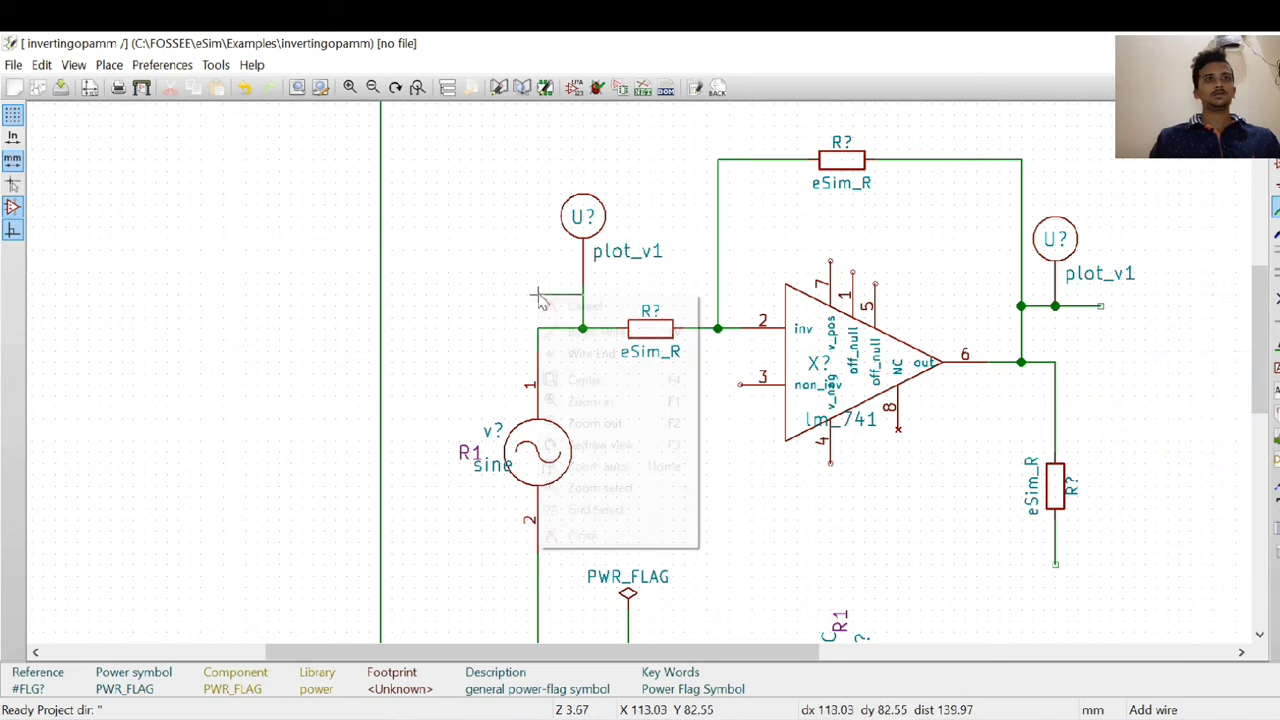
{"action": "left_click", "coordinate": [553, 356]}
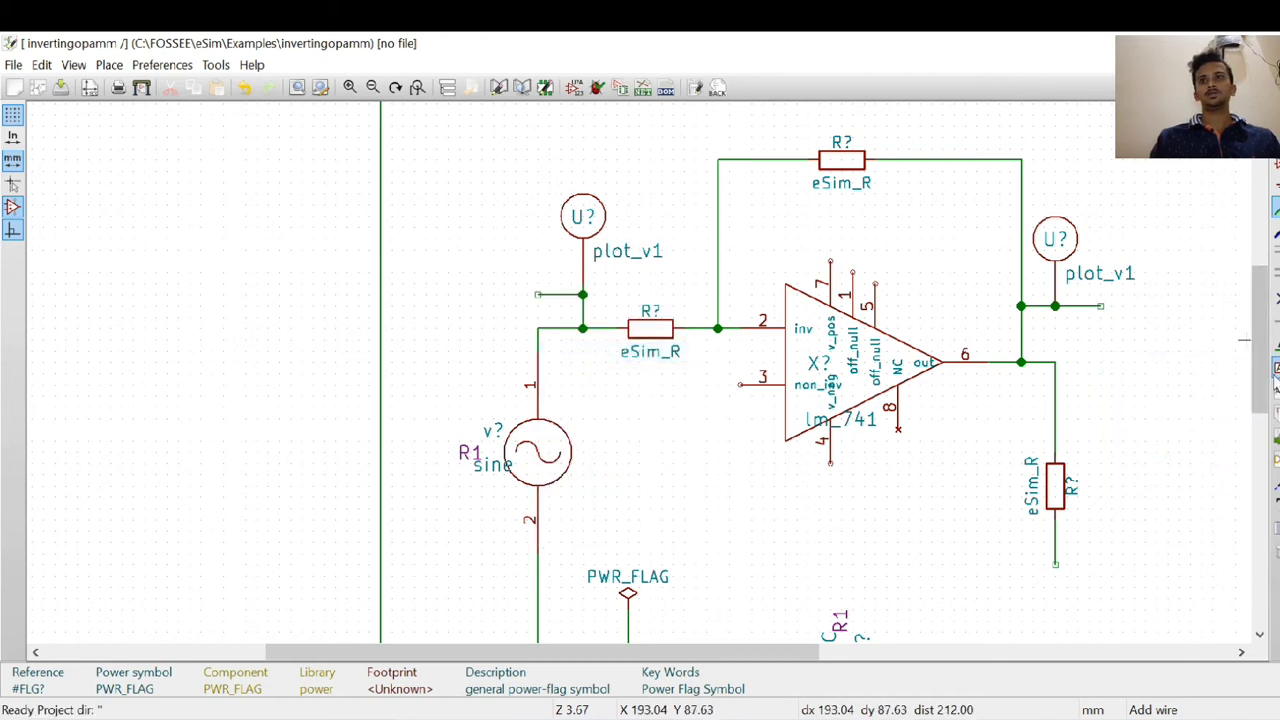
Step: Add a global label named output, turn it to face the other way, and attach it to the output probe's open stub
{"action": "left_click", "coordinate": [1275, 368]}
{"action": "left_click", "coordinate": [1156, 388]}
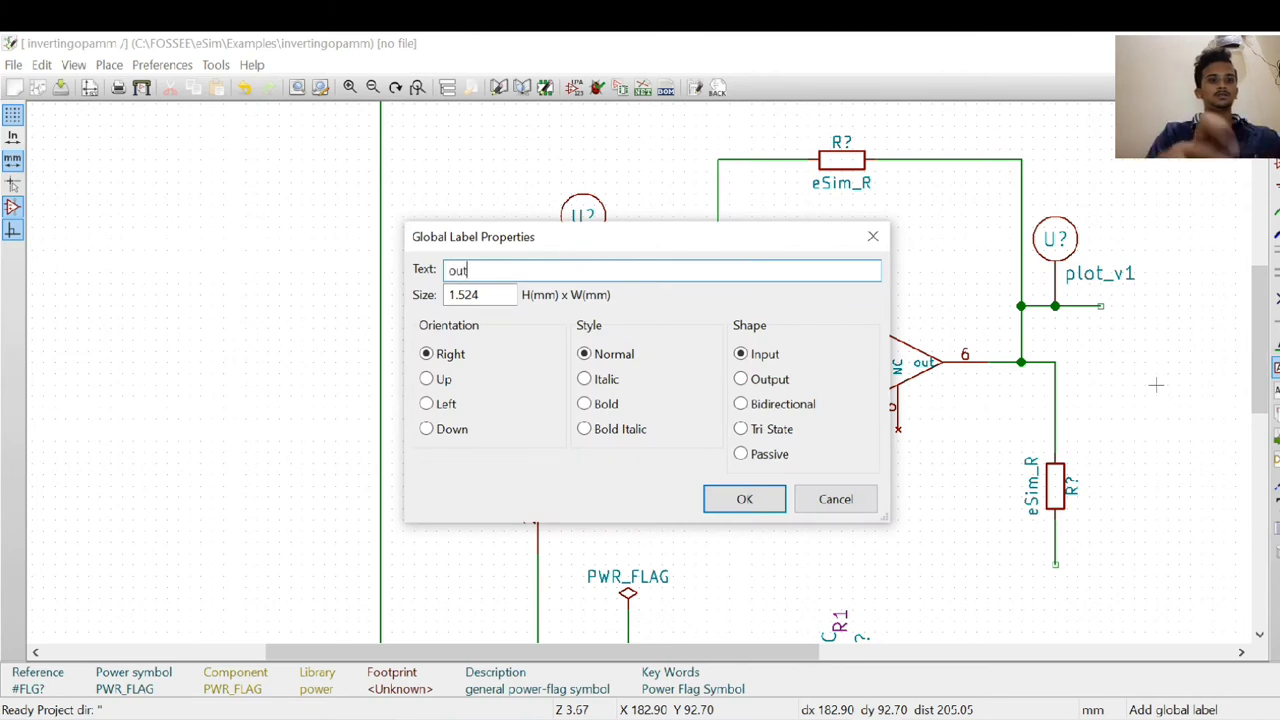
{"action": "left_click", "coordinate": [784, 510]}
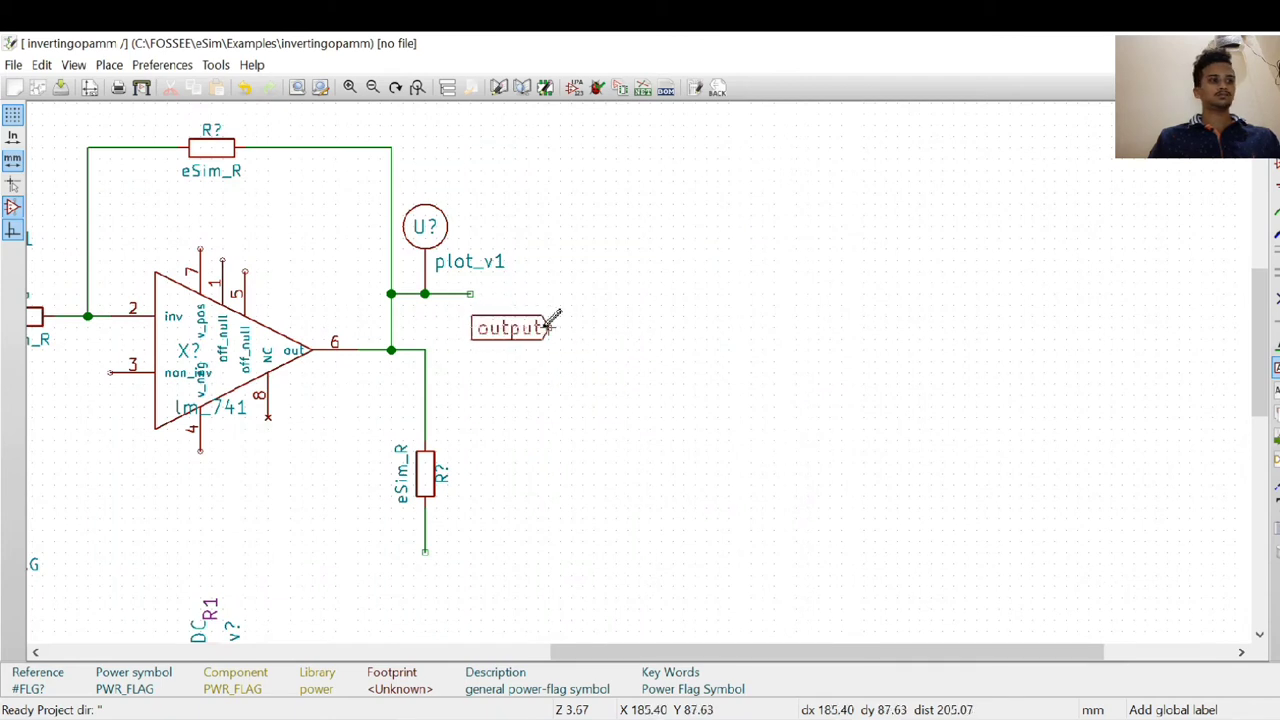
{"action": "key", "text": "r"}
{"action": "key", "text": "r"}
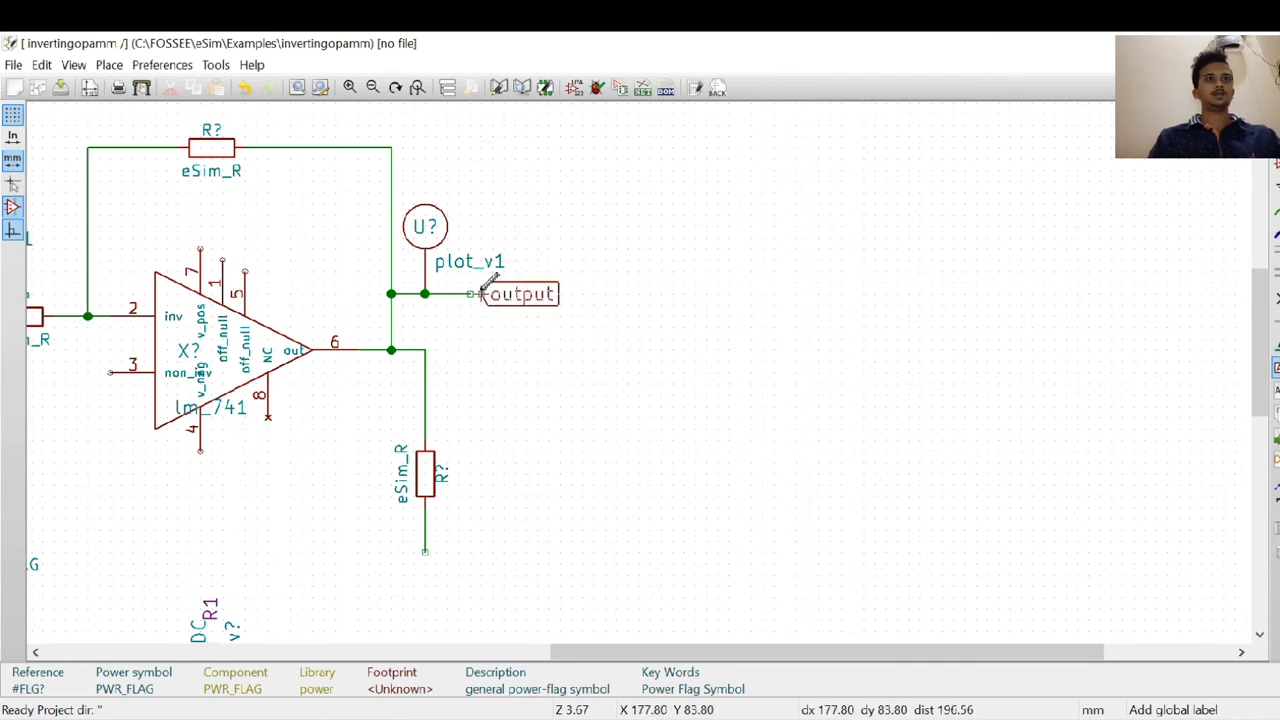
{"action": "left_click", "coordinate": [475, 293]}
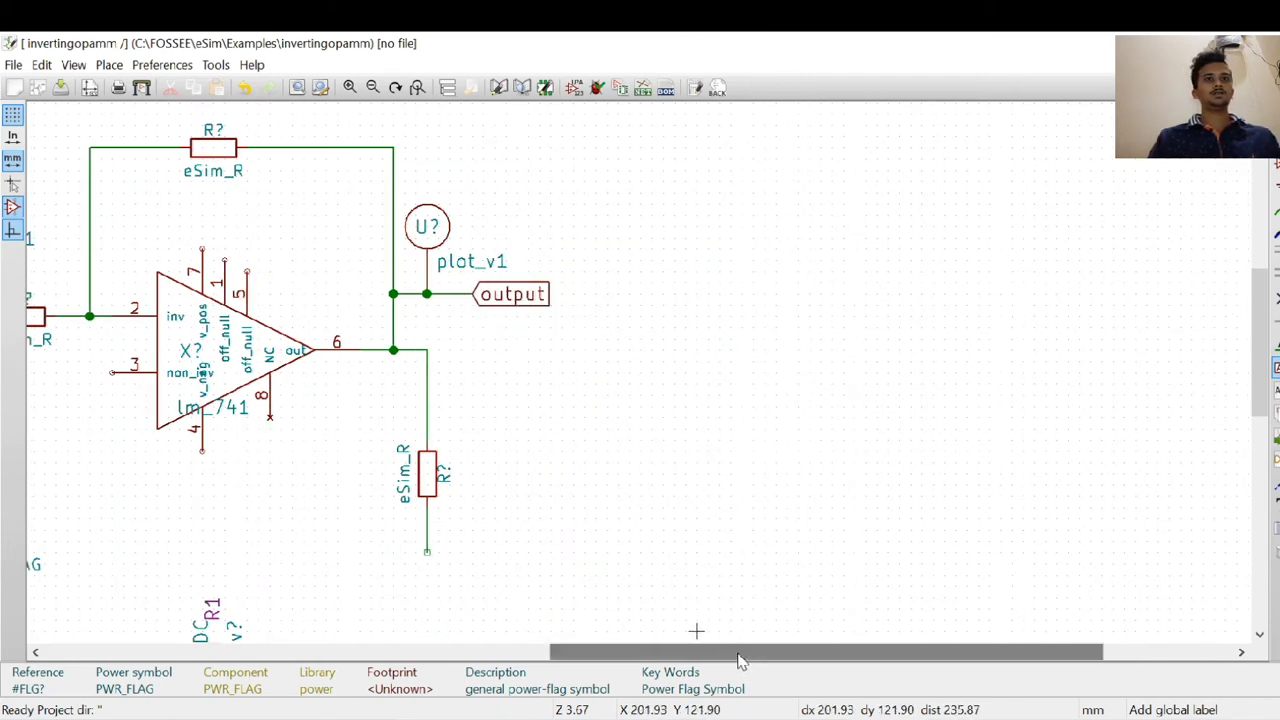
Step: Add a global label named input and attach it to the open stub beside the input probe
{"action": "left_click_drag", "start_coordinate": [740, 652], "coordinate": [483, 652]}
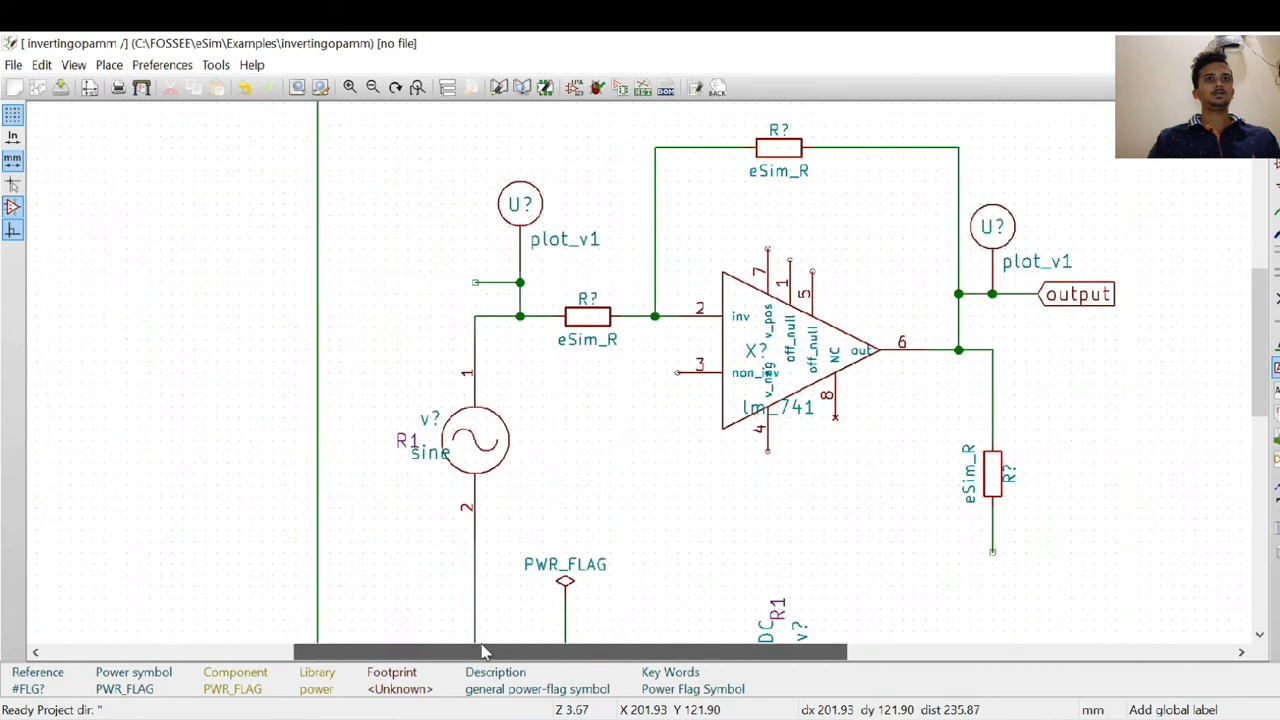
{"action": "right_click", "coordinate": [435, 285]}
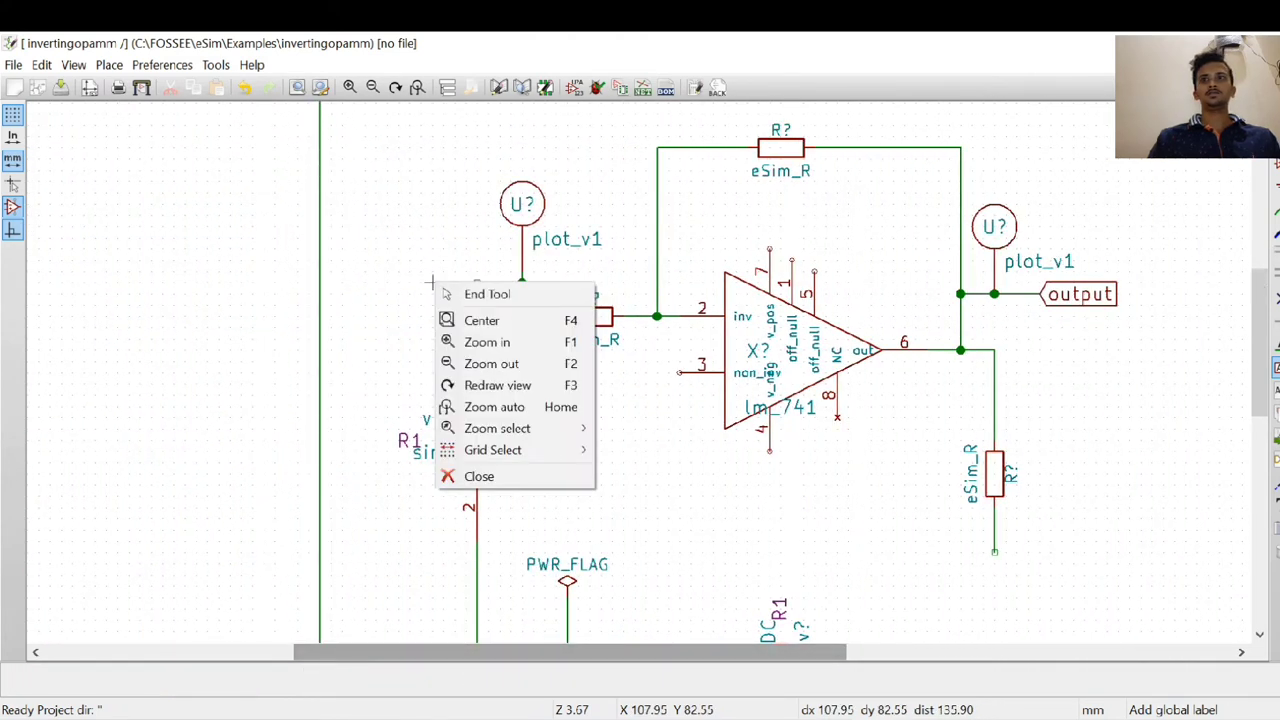
{"action": "left_click", "coordinate": [432, 283]}
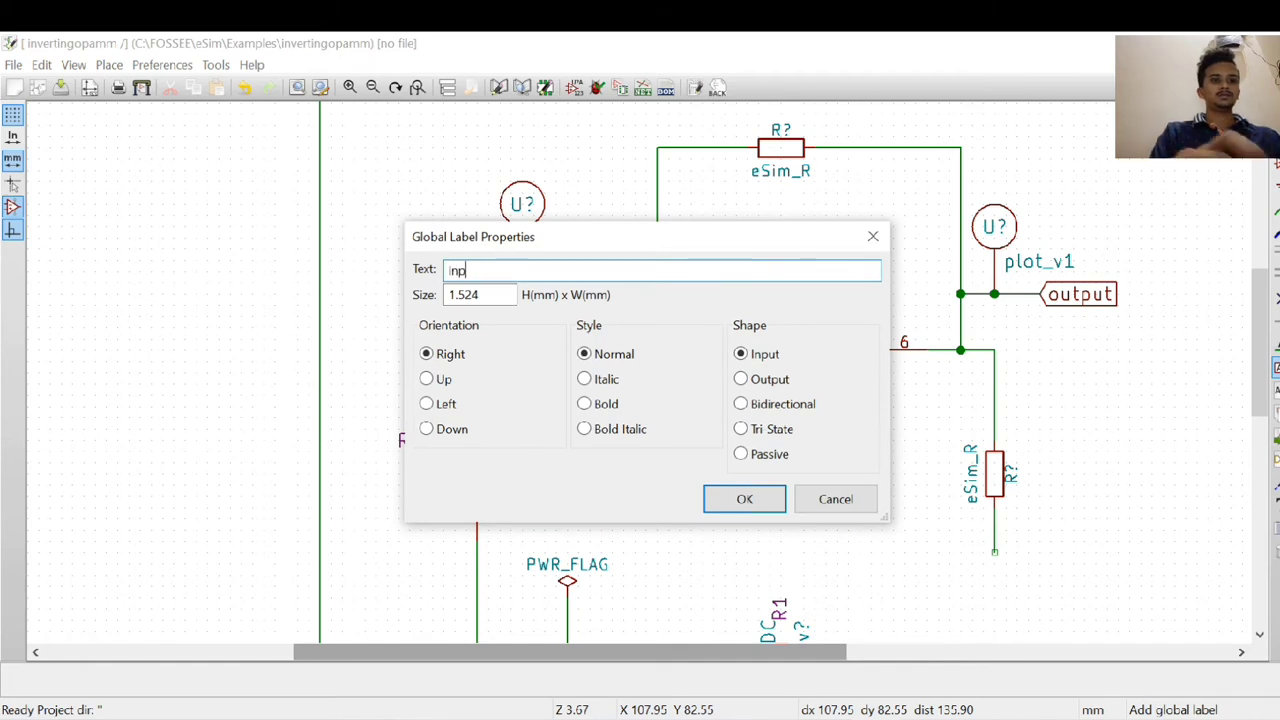
{"action": "left_click", "coordinate": [744, 498]}
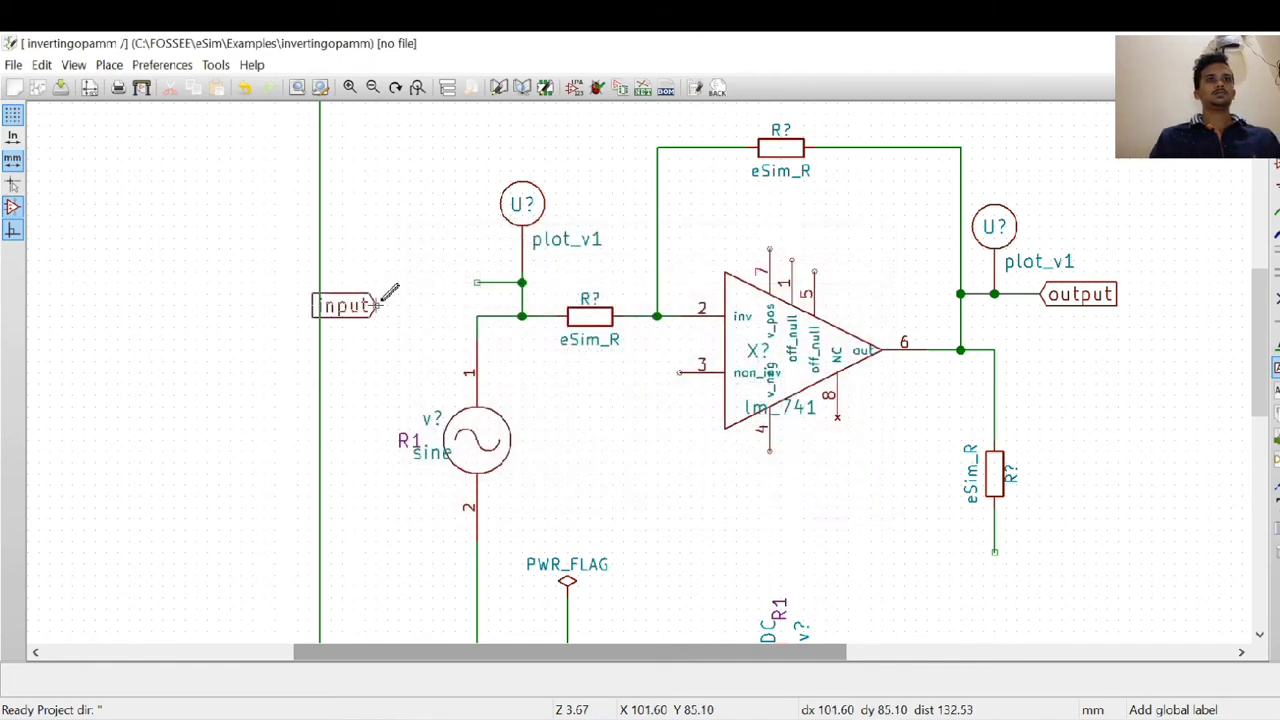
{"action": "left_click", "coordinate": [486, 276]}
{"action": "left_click_drag", "start_coordinate": [677, 651], "coordinate": [757, 648]}
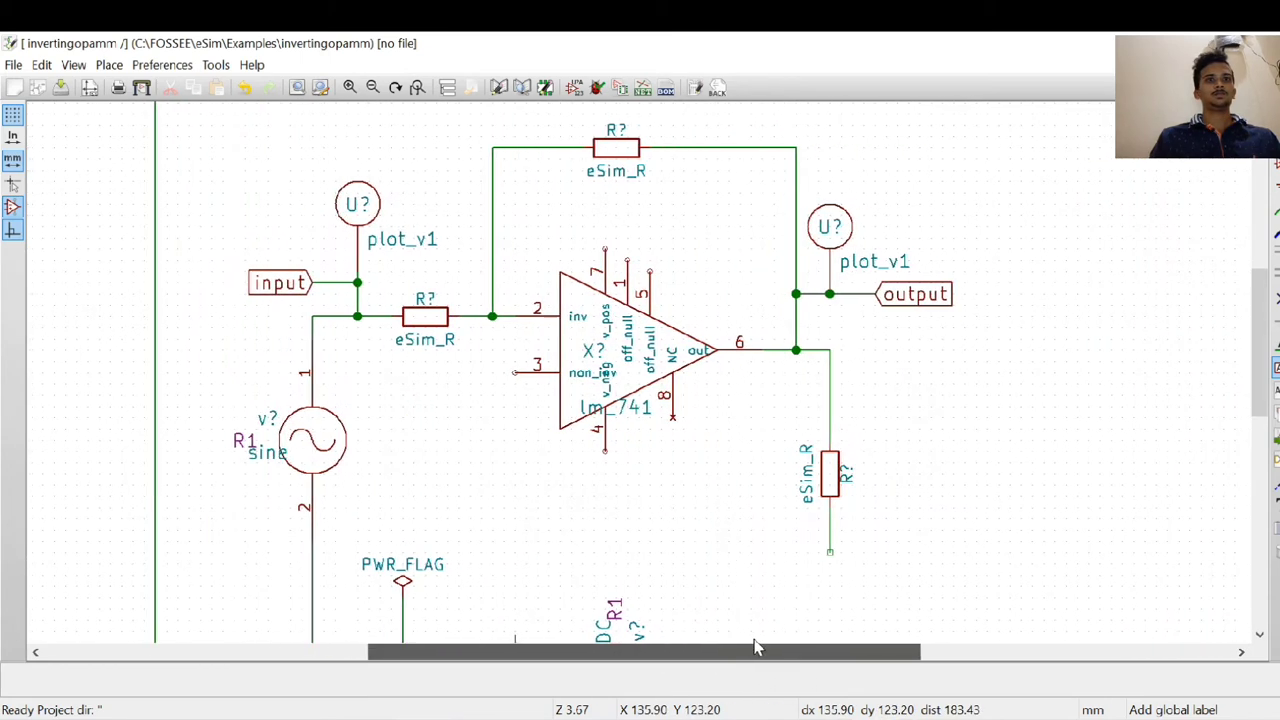
{"action": "right_click", "coordinate": [1062, 273]}
{"action": "left_click", "coordinate": [1055, 274]}
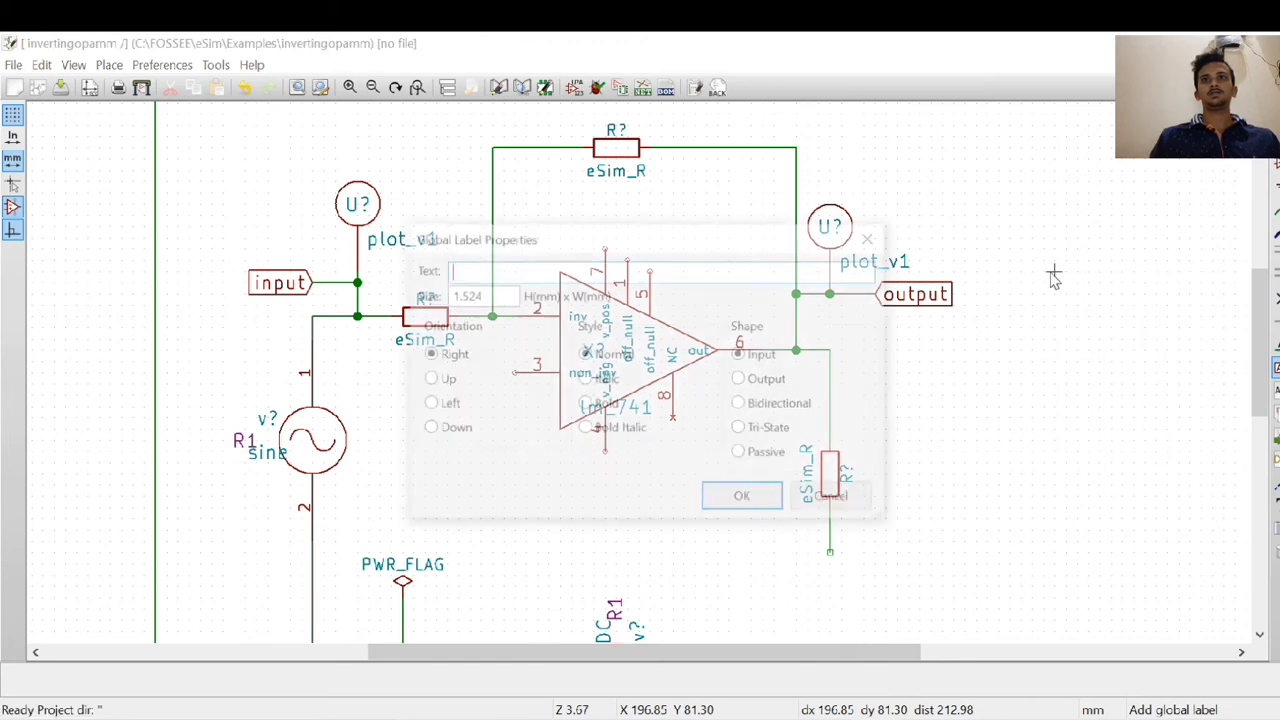
{"action": "left_click", "coordinate": [874, 240]}
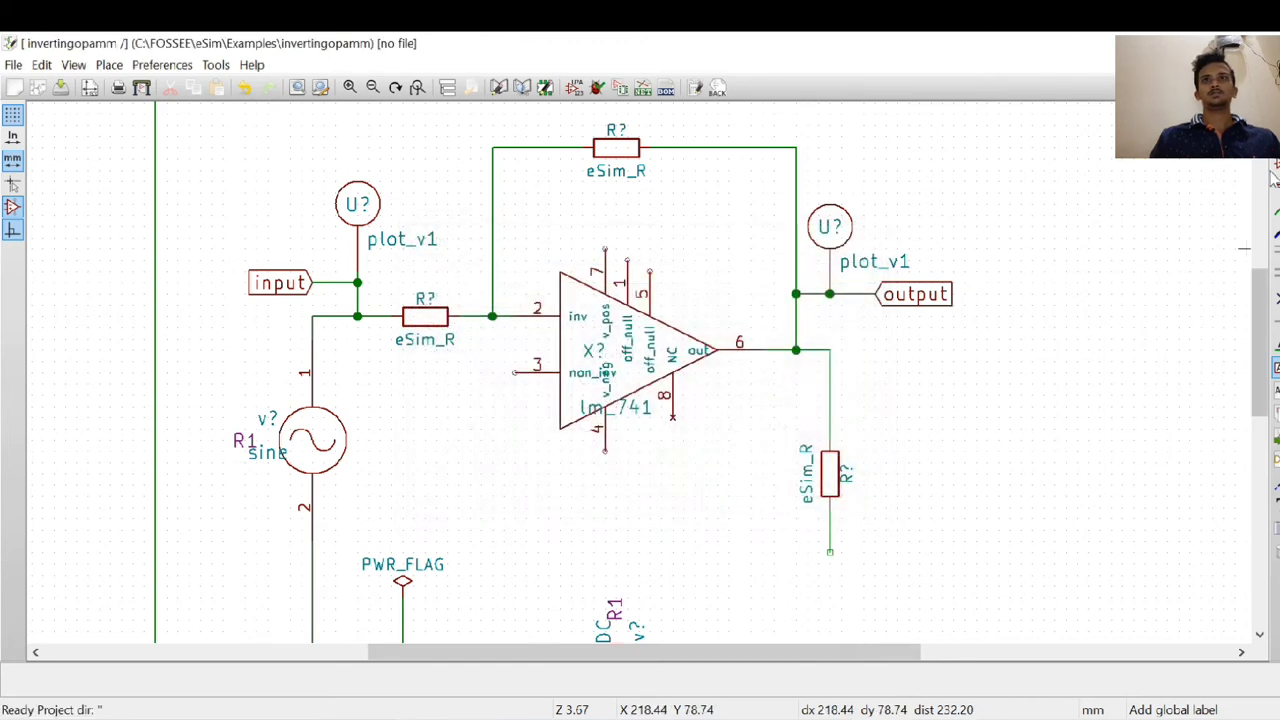
Step: Add a GND symbol and place it at the lower end of the load resistor on the op-amp output
{"action": "key", "text": "a"}
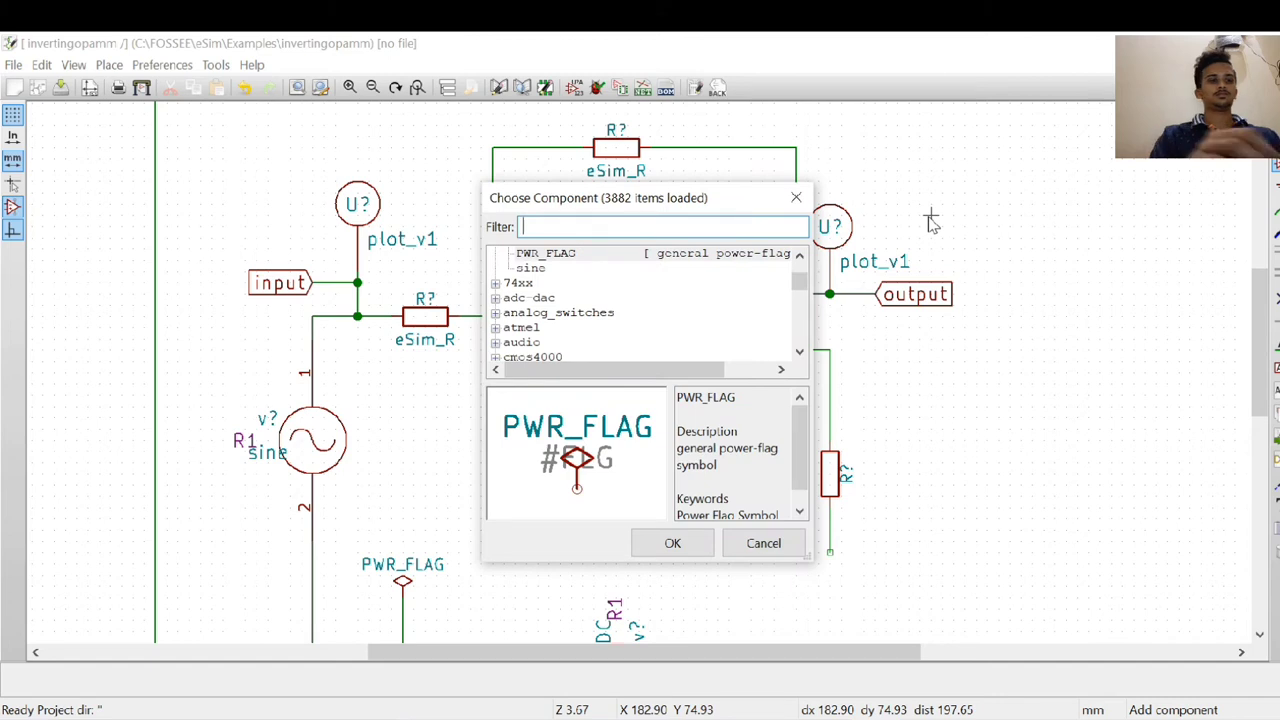
{"action": "type", "text": "gnd"}
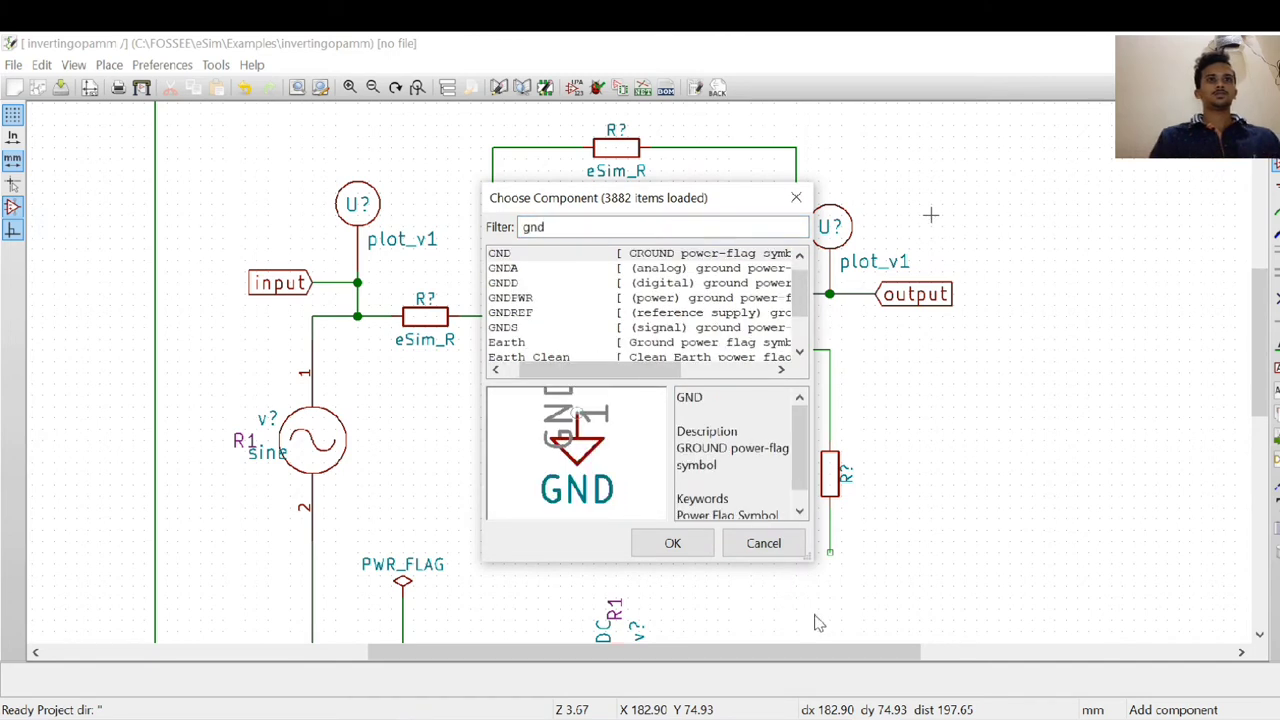
{"action": "left_click", "coordinate": [681, 553]}
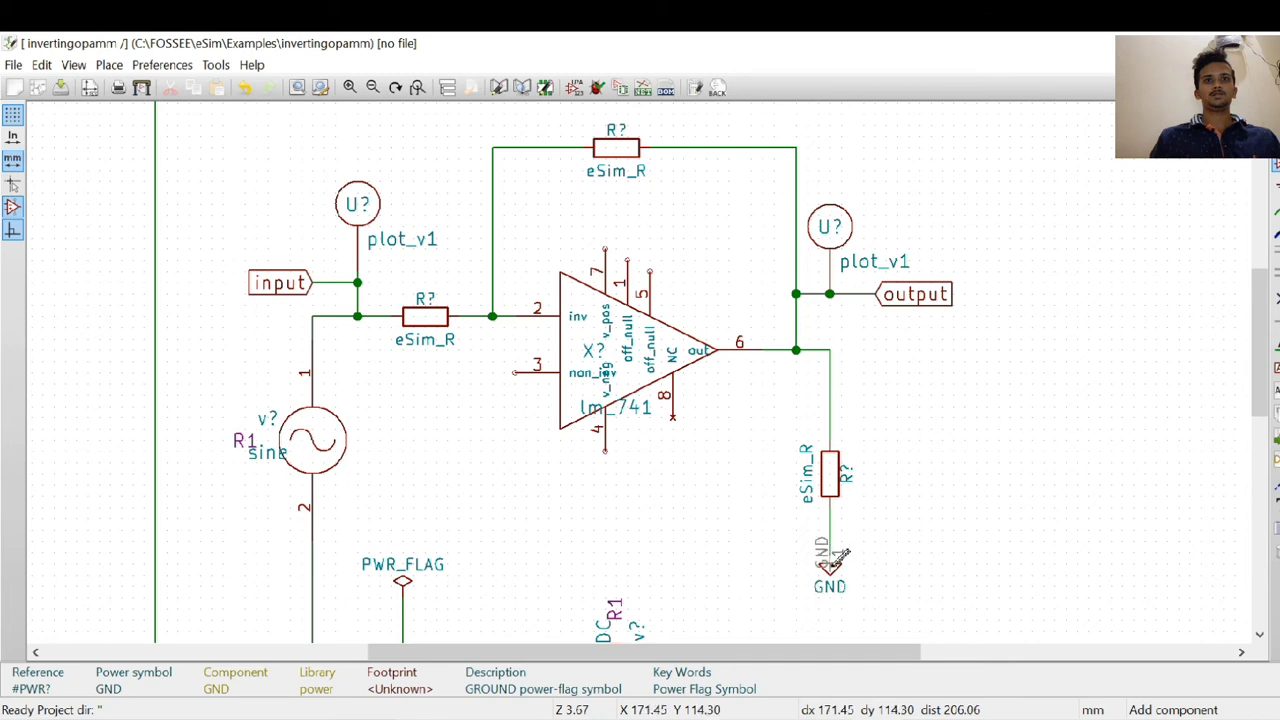
Step: Copy the load resistor's GND symbol and place the copy below the PWR_FLAG junction on the lower line
{"action": "right_click", "coordinate": [832, 565]}
{"action": "left_click", "coordinate": [880, 351]}
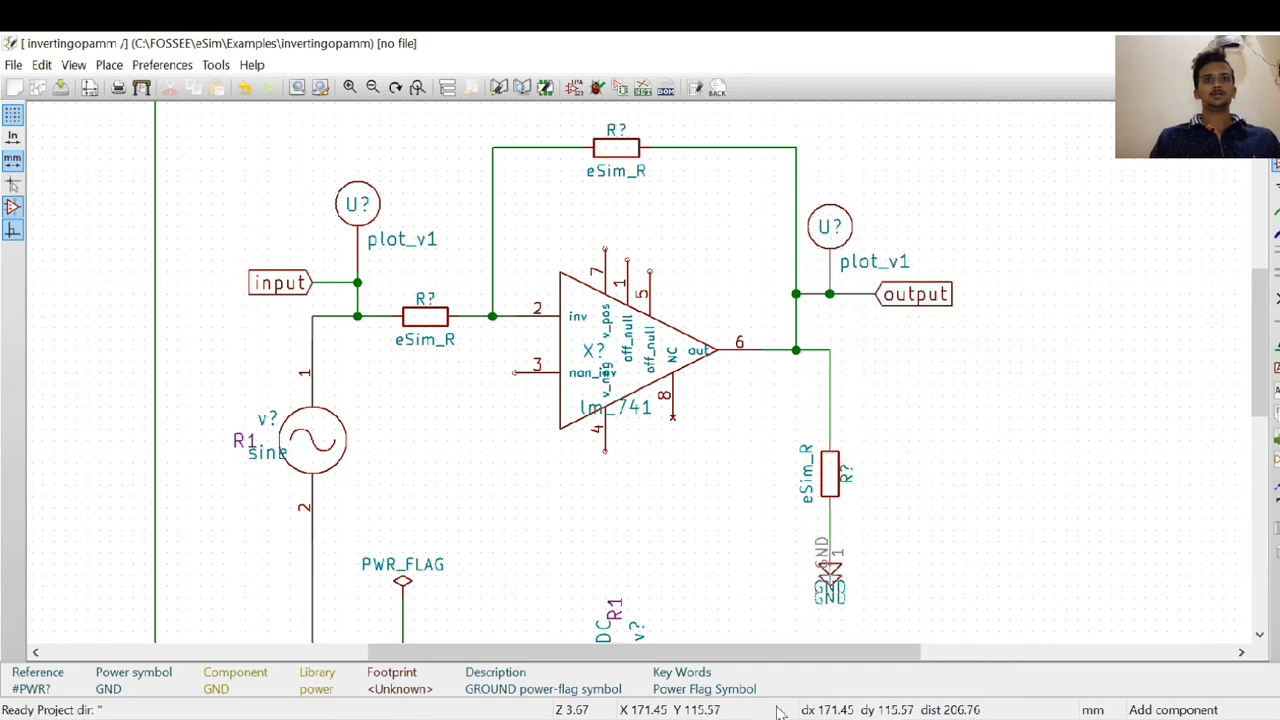
{"action": "left_click_drag", "start_coordinate": [781, 656], "coordinate": [684, 656]}
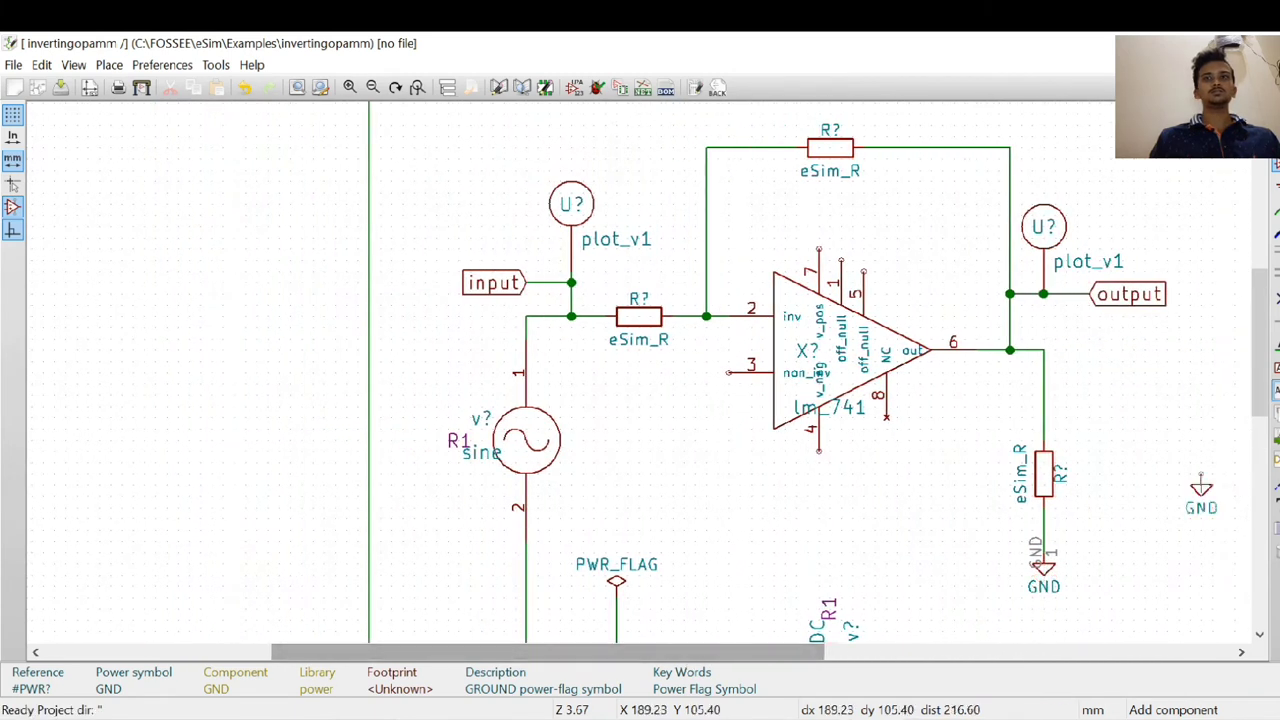
{"action": "left_click_drag", "start_coordinate": [1257, 378], "coordinate": [1257, 429]}
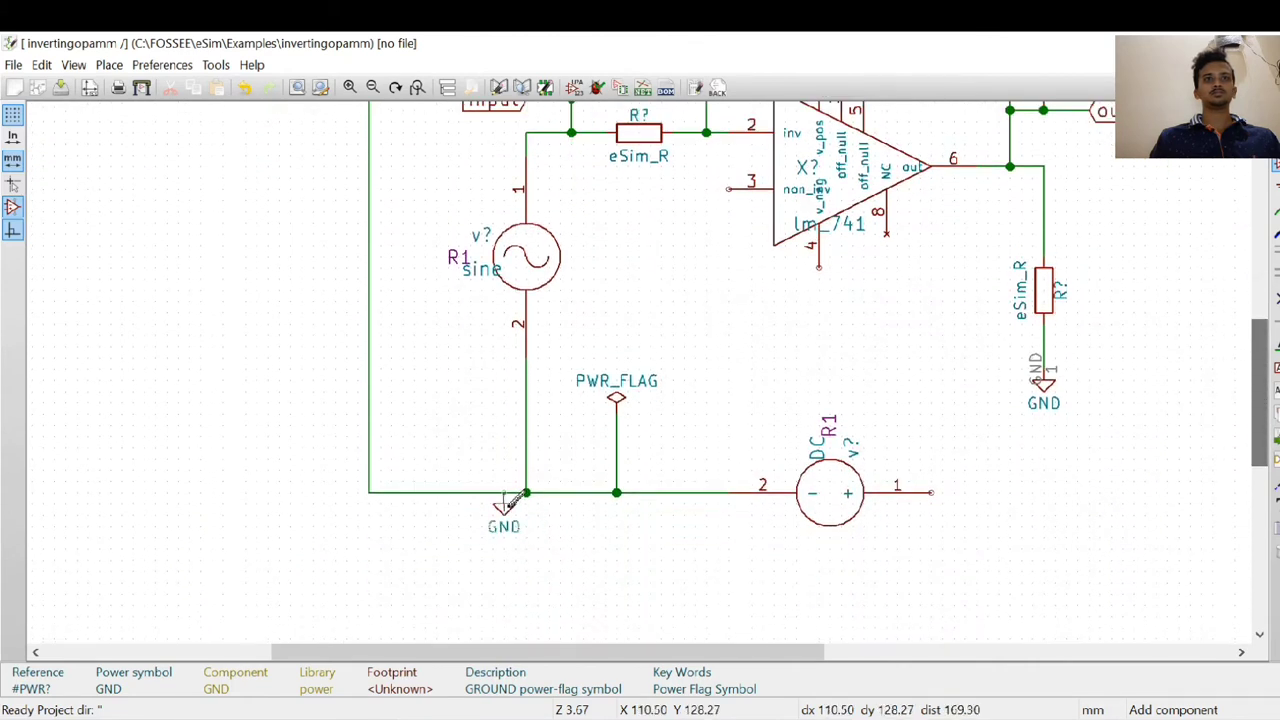
{"action": "left_click", "coordinate": [616, 548]}
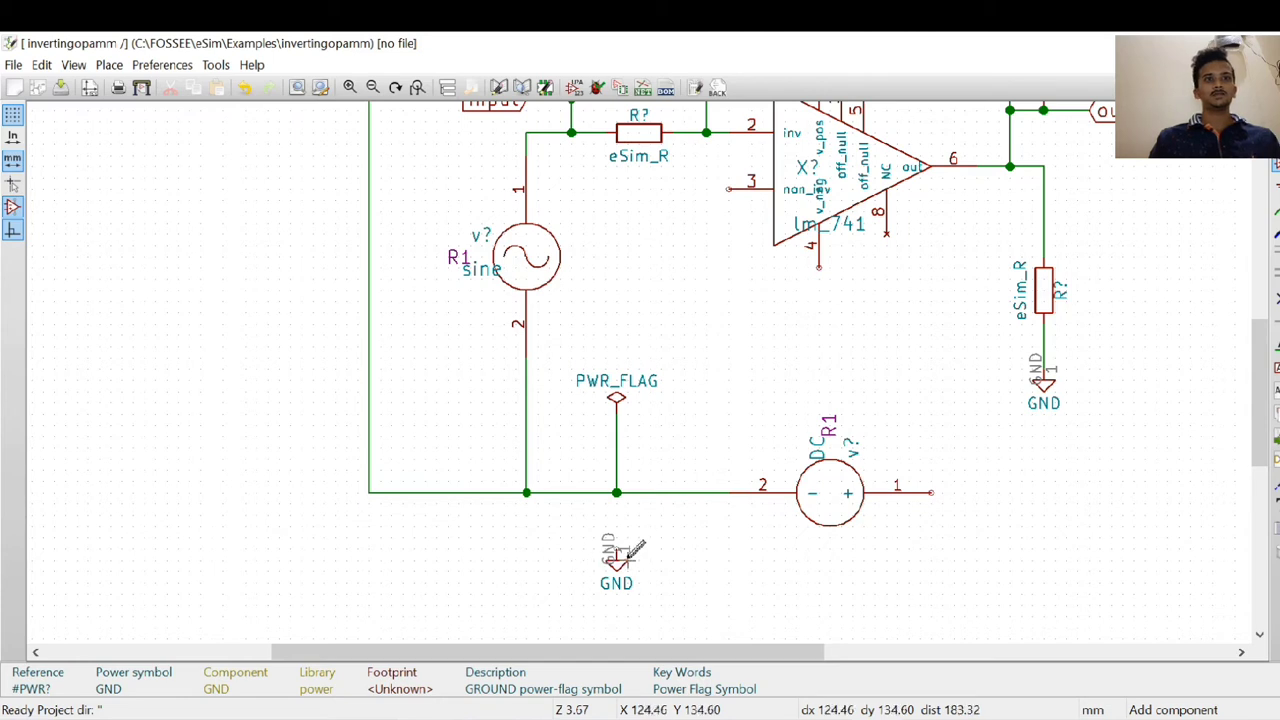
Step: Place another GND copy below op-amp pin 3 and wire it to that pin, and wire the lower GND to the PWR_FLAG junction
{"action": "right_click", "coordinate": [616, 557]}
{"action": "left_click", "coordinate": [660, 349]}
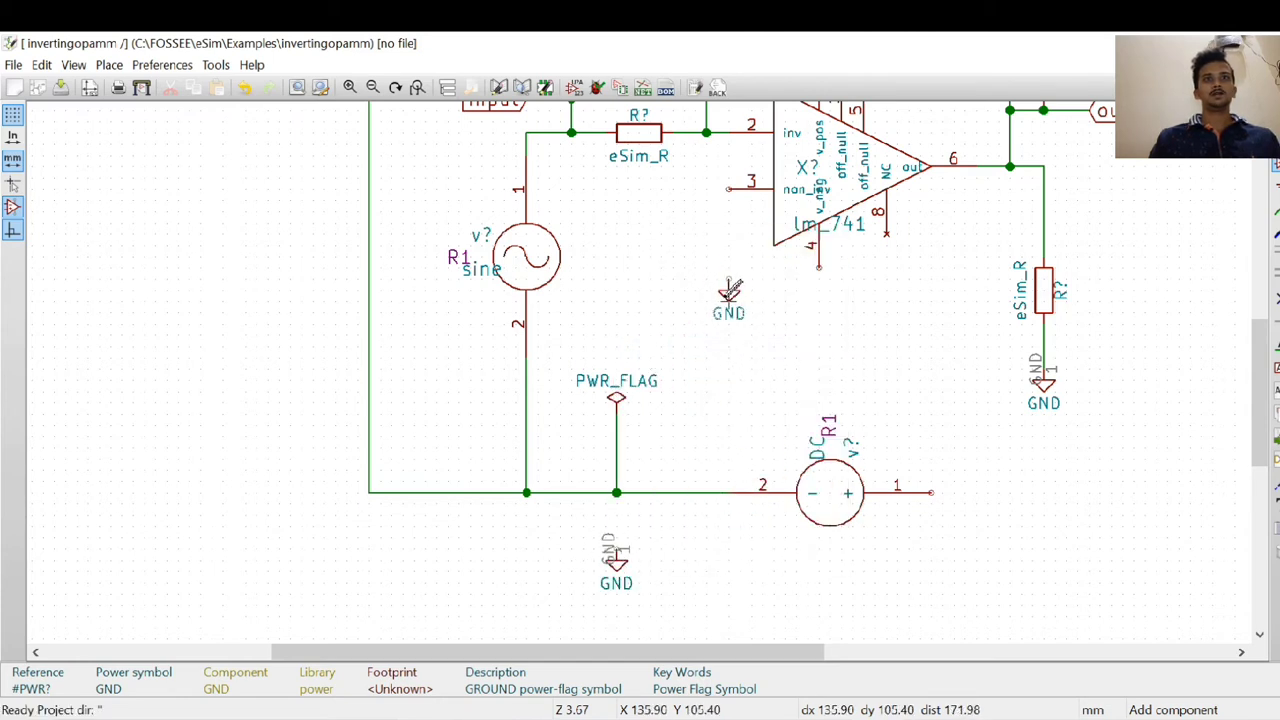
{"action": "left_click", "coordinate": [728, 288]}
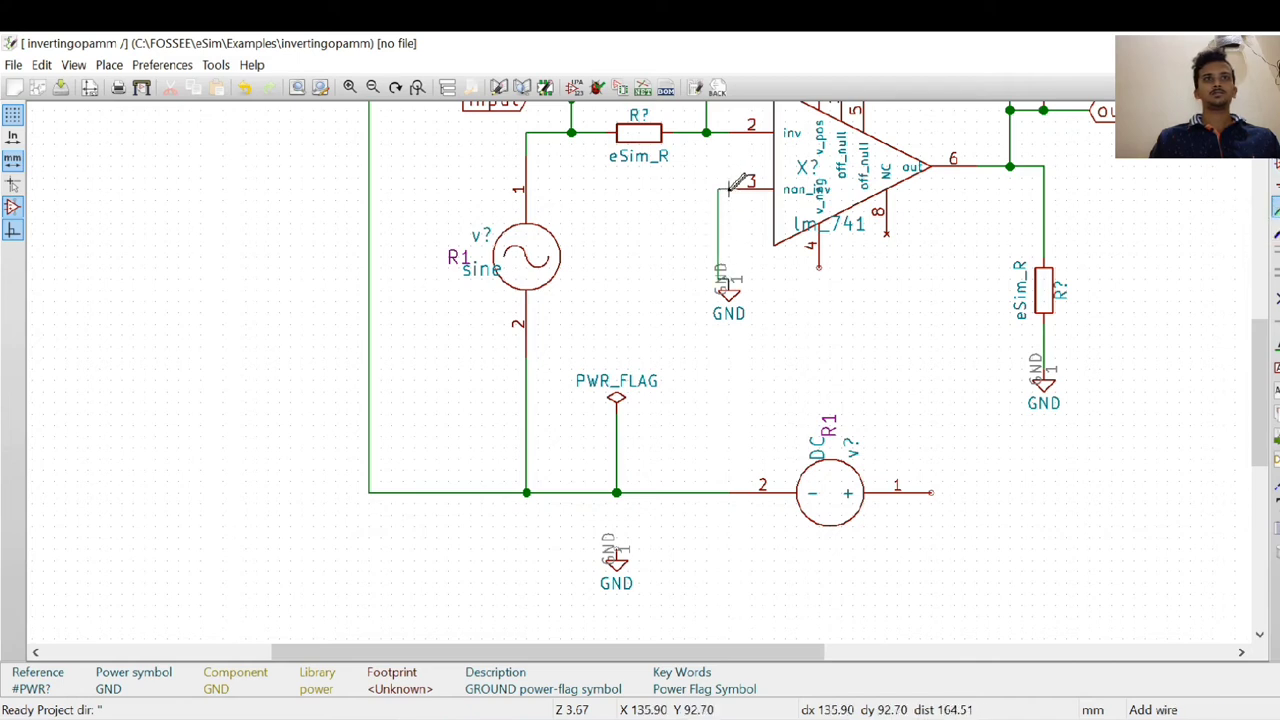
{"action": "left_click", "coordinate": [732, 188]}
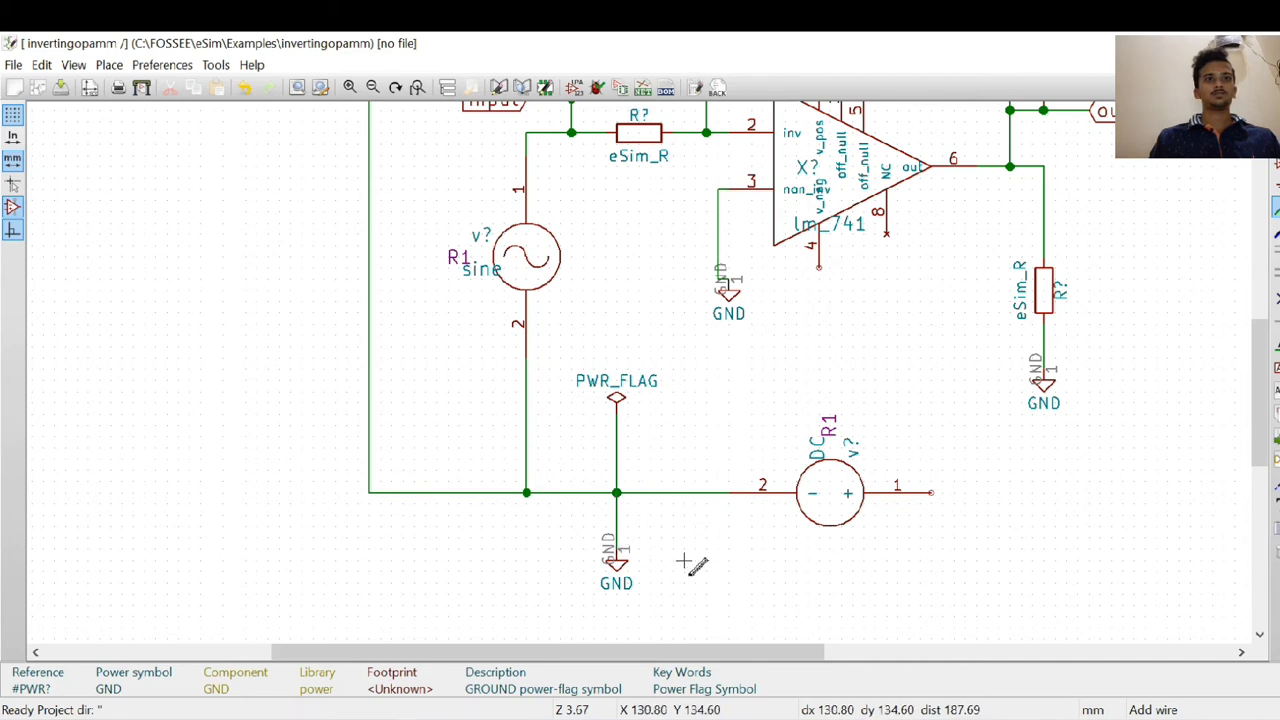
Step: Wire the upper DC source's positive terminal to op-amp pin 7 and the lower DC source's positive terminal to pin 4
{"action": "left_click_drag", "start_coordinate": [689, 655], "coordinate": [724, 657]}
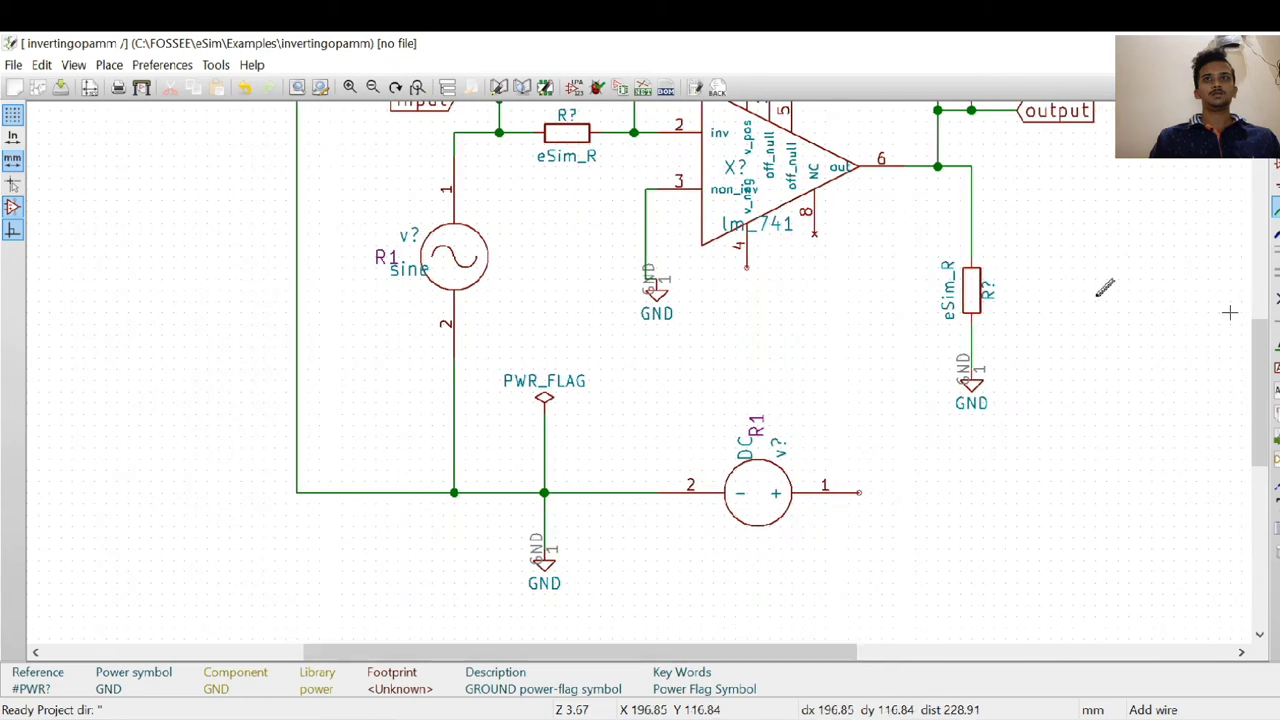
{"action": "left_click_drag", "start_coordinate": [1256, 425], "coordinate": [1244, 313]}
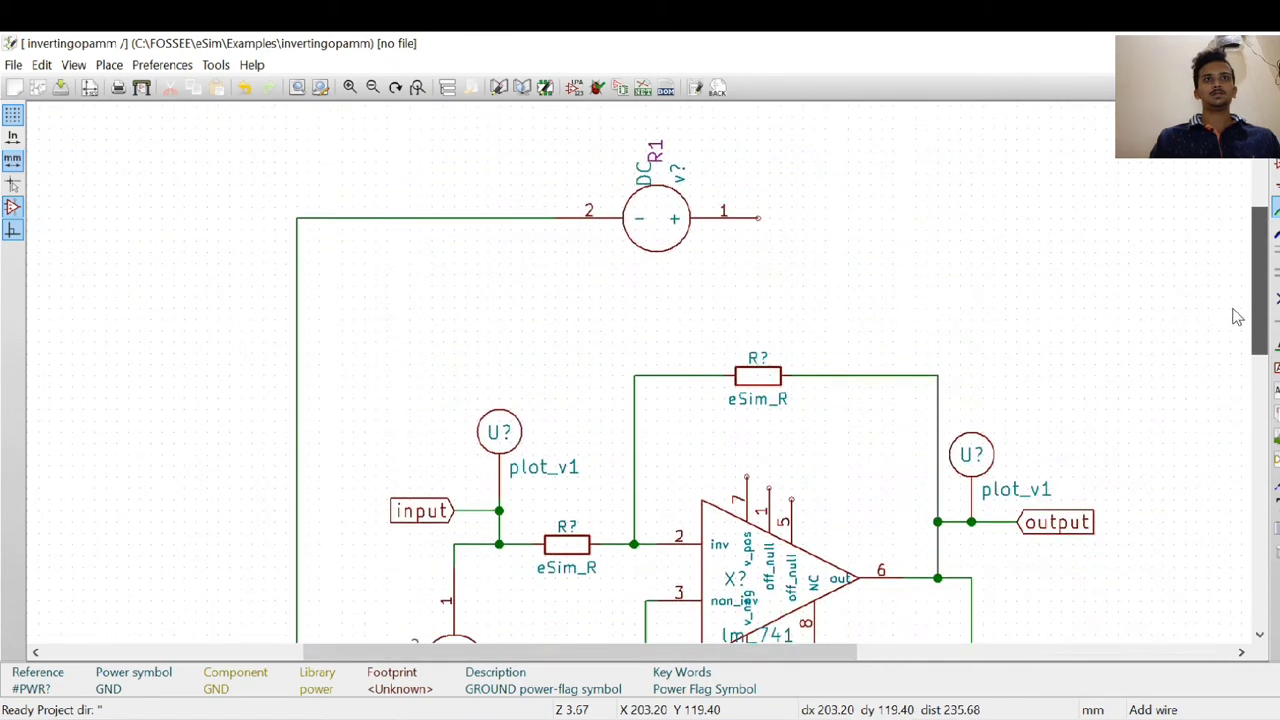
{"action": "left_click", "coordinate": [758, 207]}
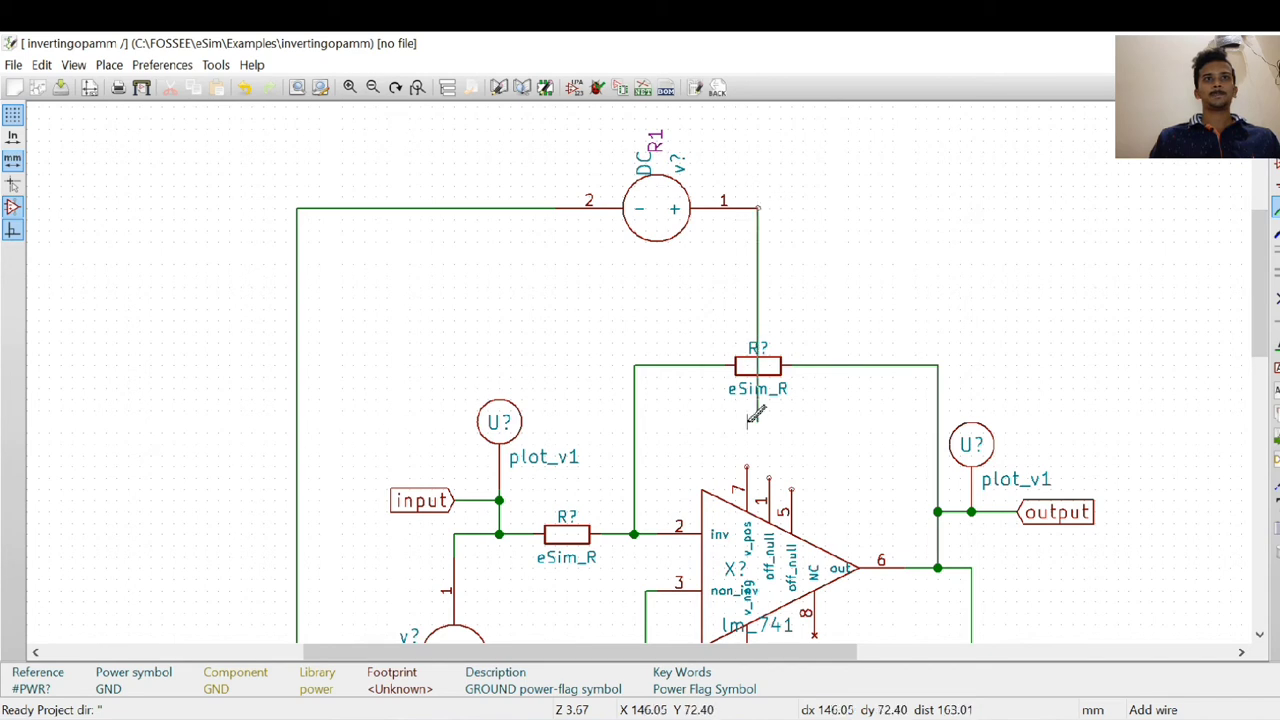
{"action": "left_click", "coordinate": [747, 466]}
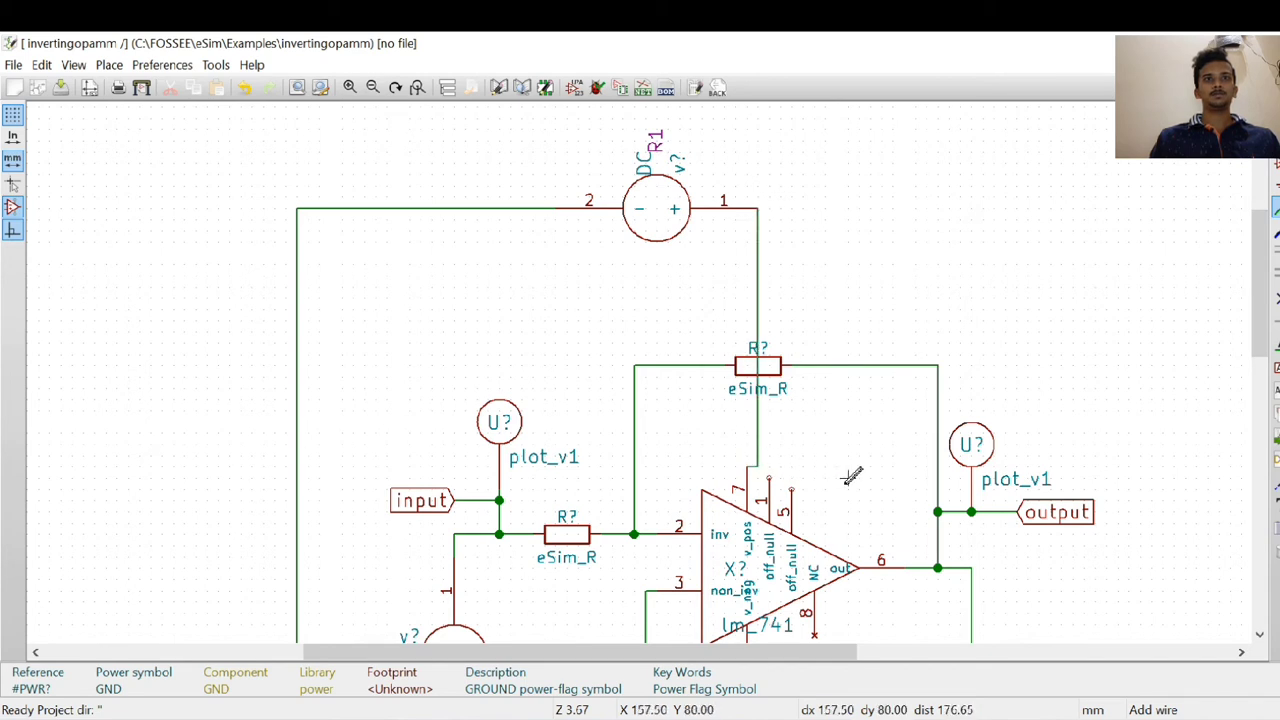
{"action": "left_click_drag", "start_coordinate": [1258, 255], "coordinate": [1258, 353]}
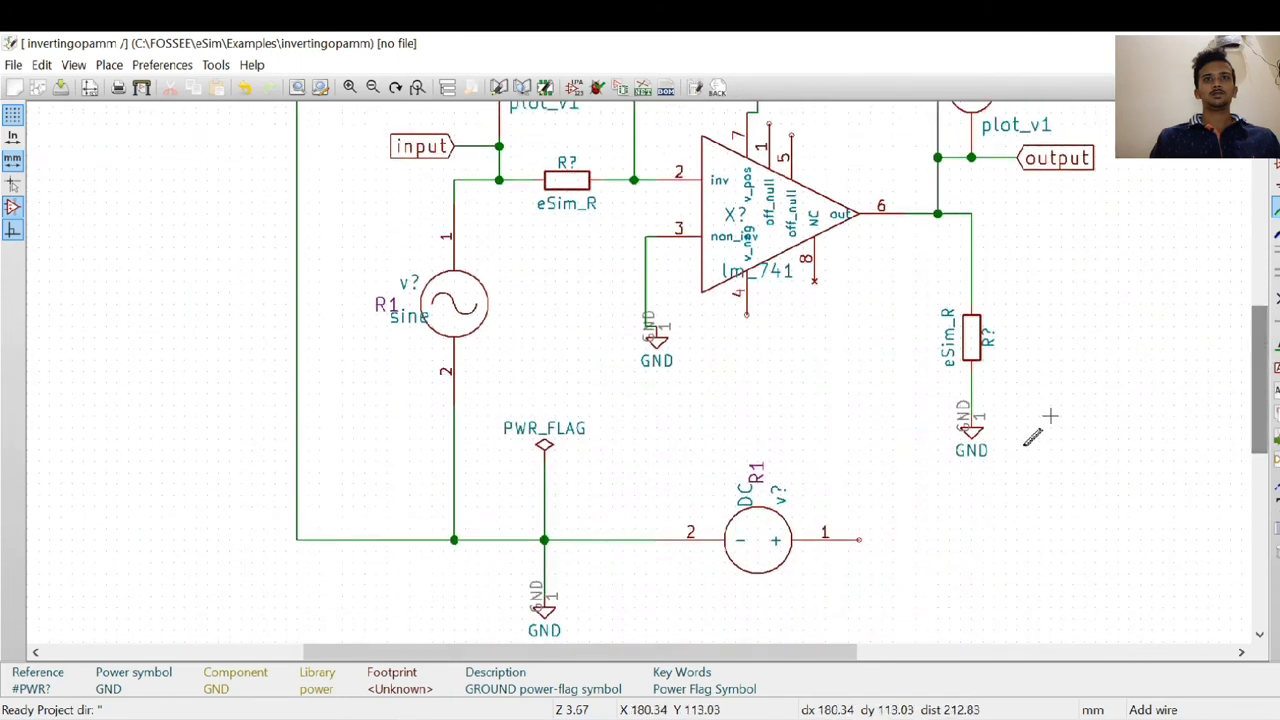
{"action": "left_click", "coordinate": [859, 540]}
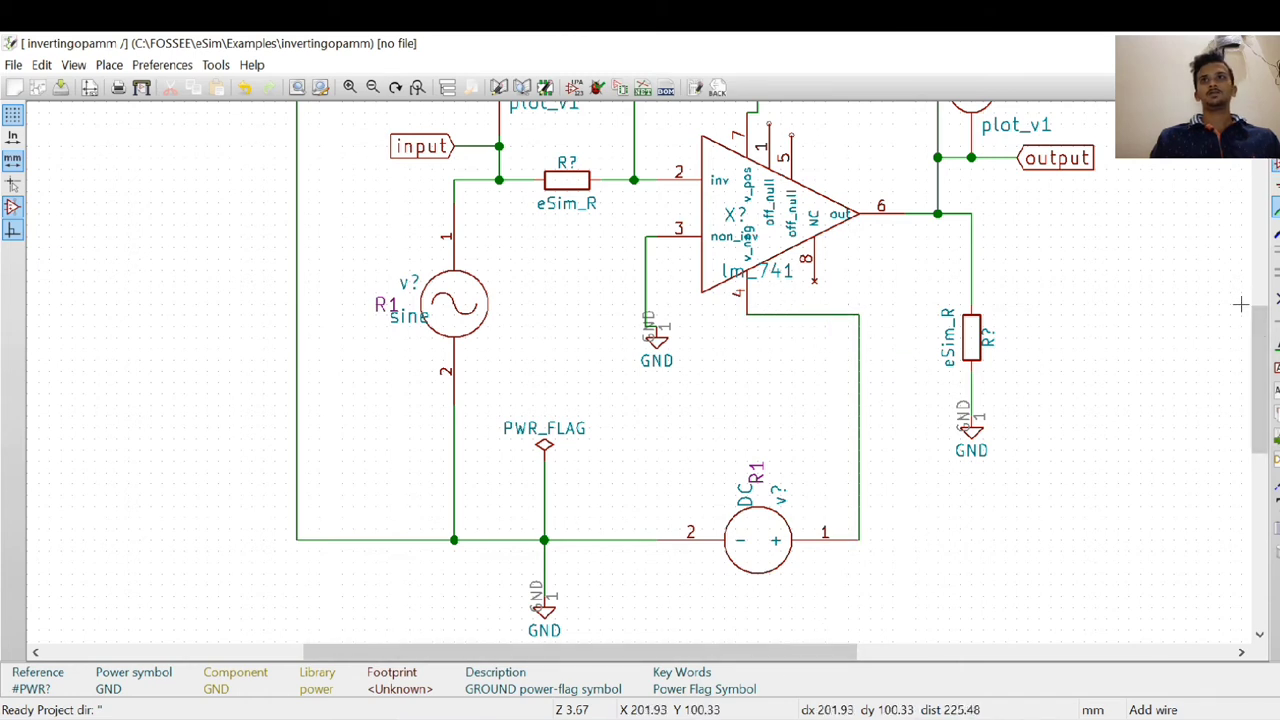
Step: Set the value of the load resistor at the op-amp output to 5k
{"action": "left_click_drag", "start_coordinate": [746, 654], "coordinate": [832, 653]}
{"action": "left_click_drag", "start_coordinate": [1263, 386], "coordinate": [1262, 356]}
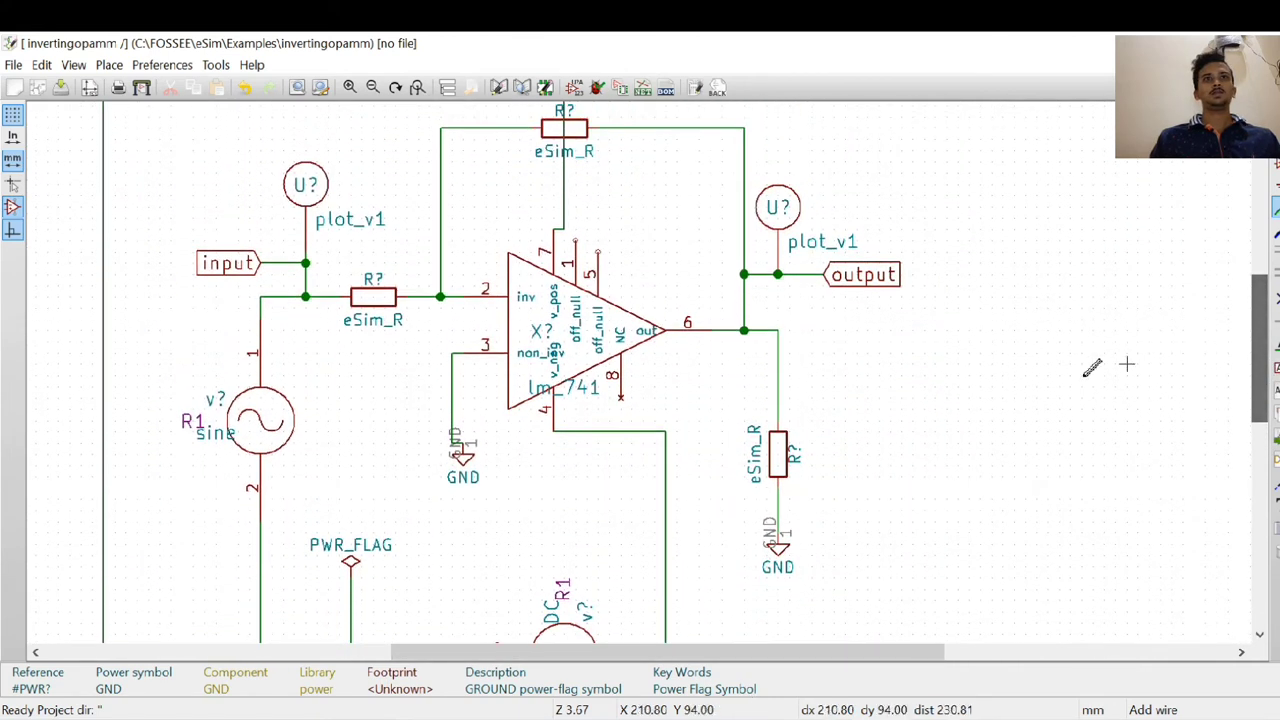
{"action": "right_click", "coordinate": [779, 445]}
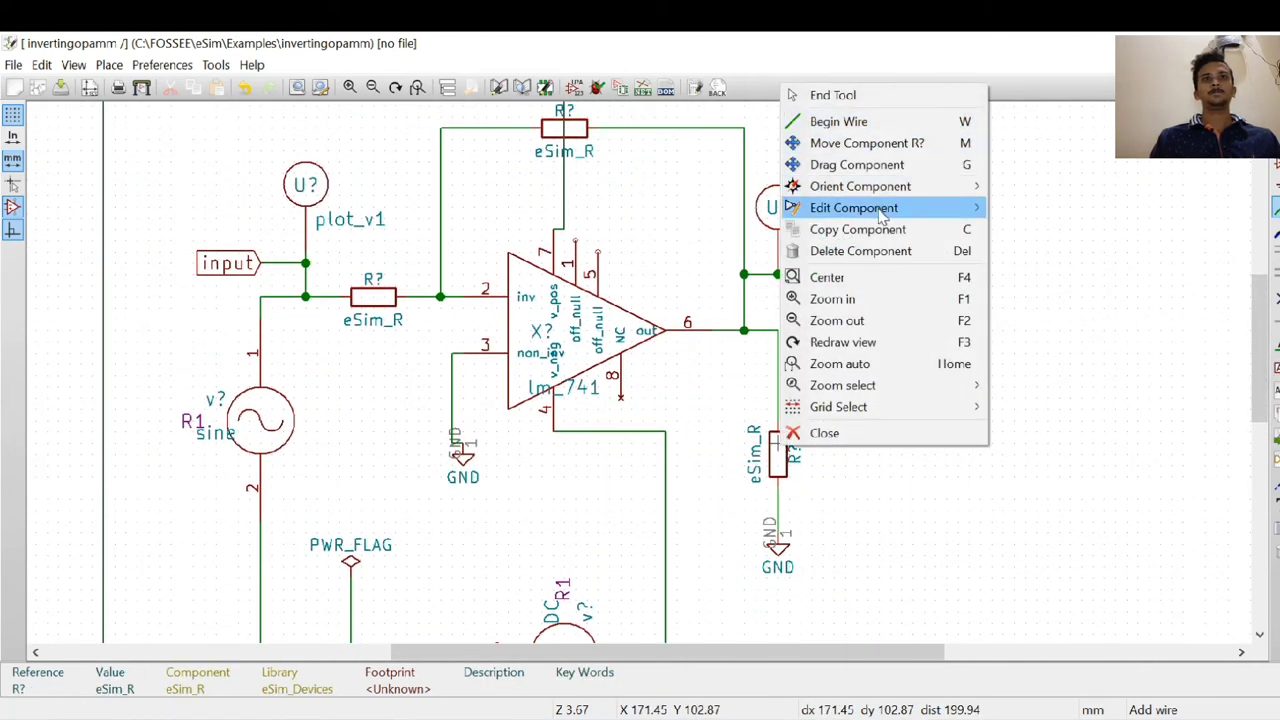
{"action": "mouse_move", "coordinate": [895, 211]}
{"action": "left_click", "coordinate": [1032, 229]}
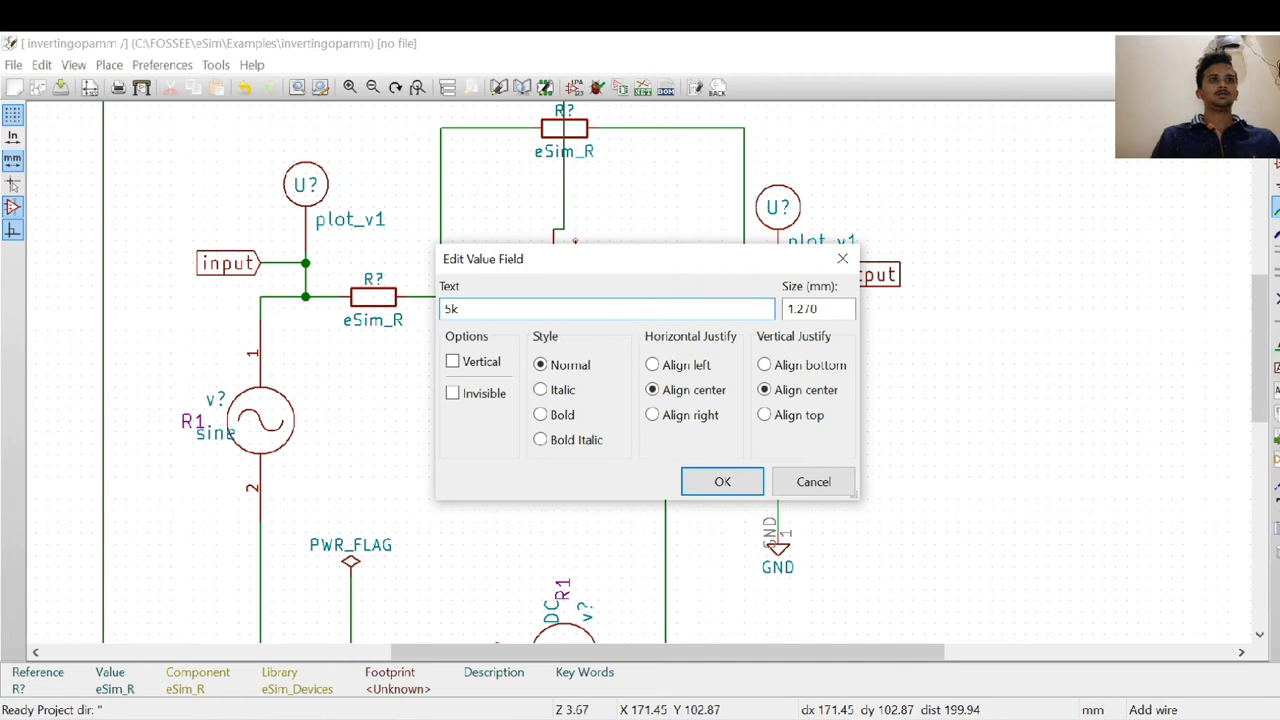
{"action": "left_click", "coordinate": [694, 484]}
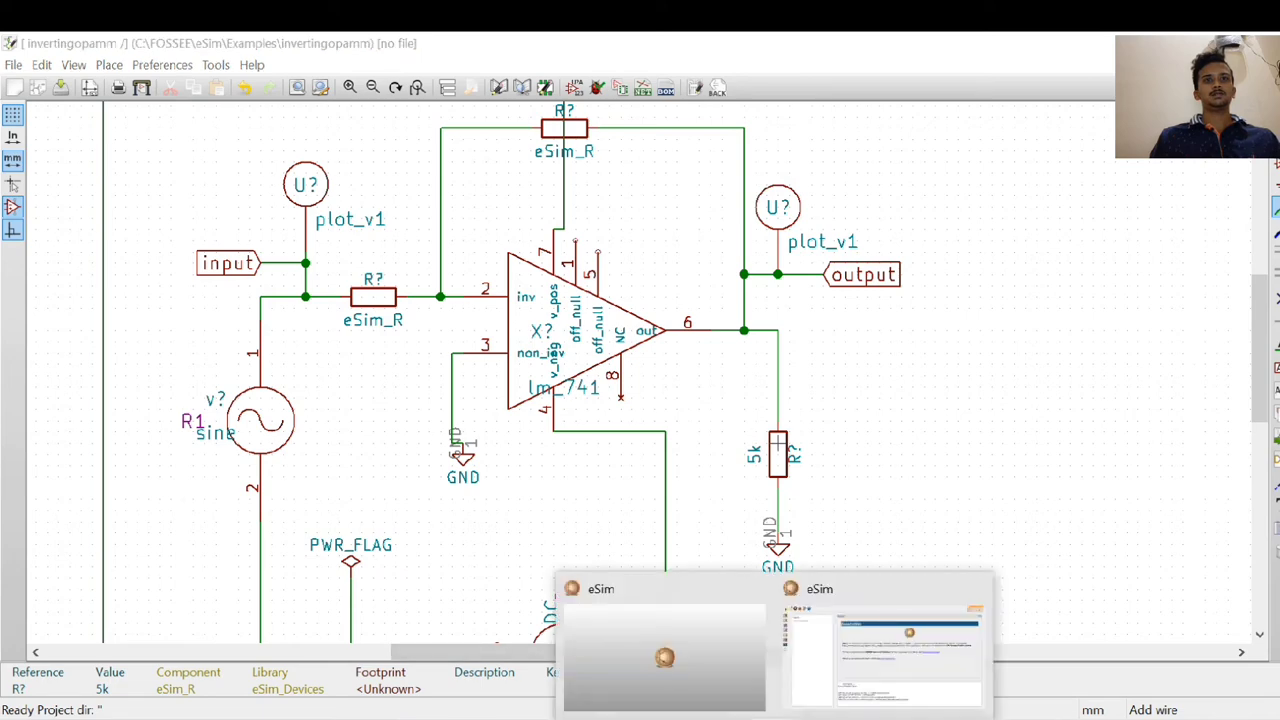
{"action": "left_click", "coordinate": [800, 655]}
{"action": "left_click", "coordinate": [1162, 43]}
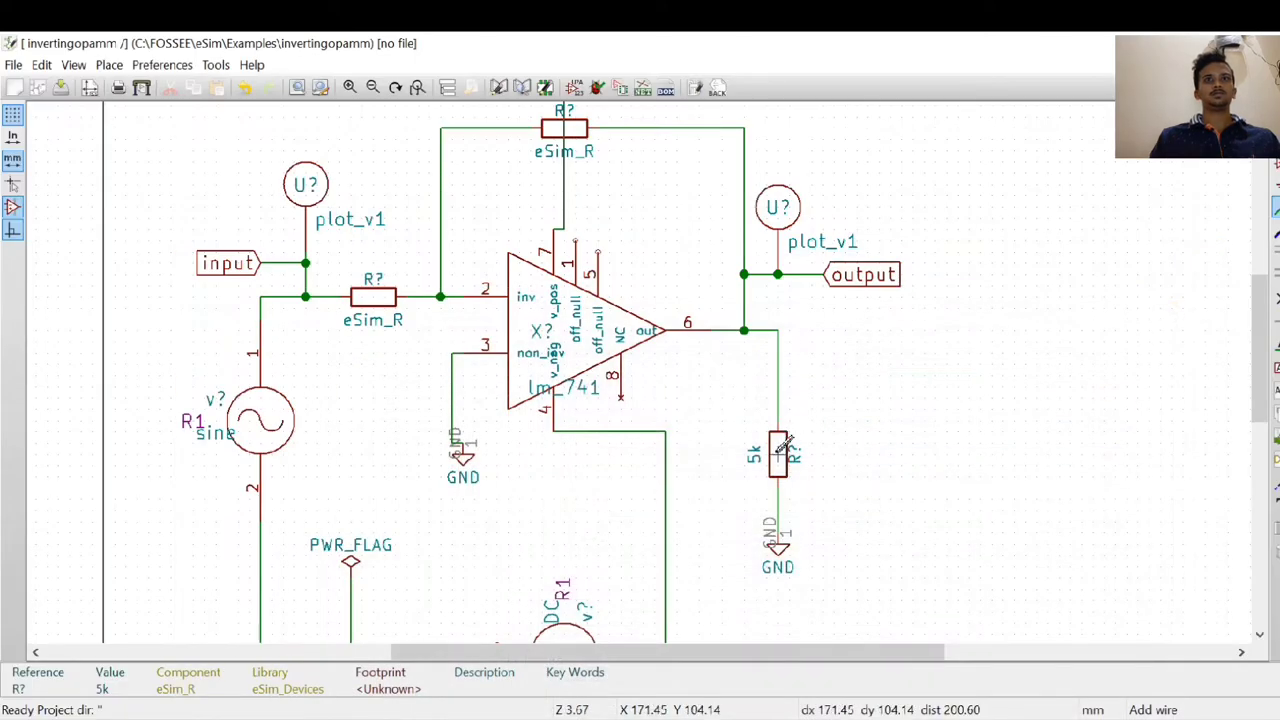
Step: Set the load resistor's reference to Rl in its component properties
{"action": "right_click", "coordinate": [778, 455]}
{"action": "mouse_move", "coordinate": [865, 216]}
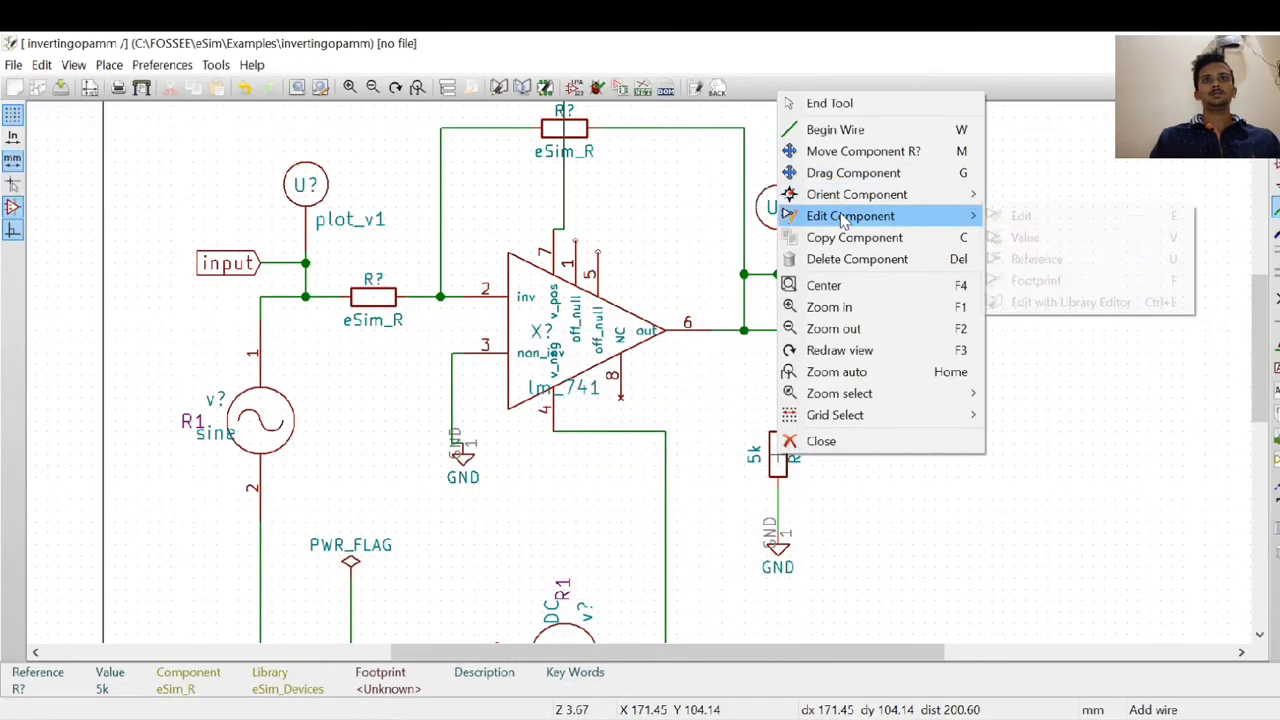
{"action": "left_click", "coordinate": [1021, 216]}
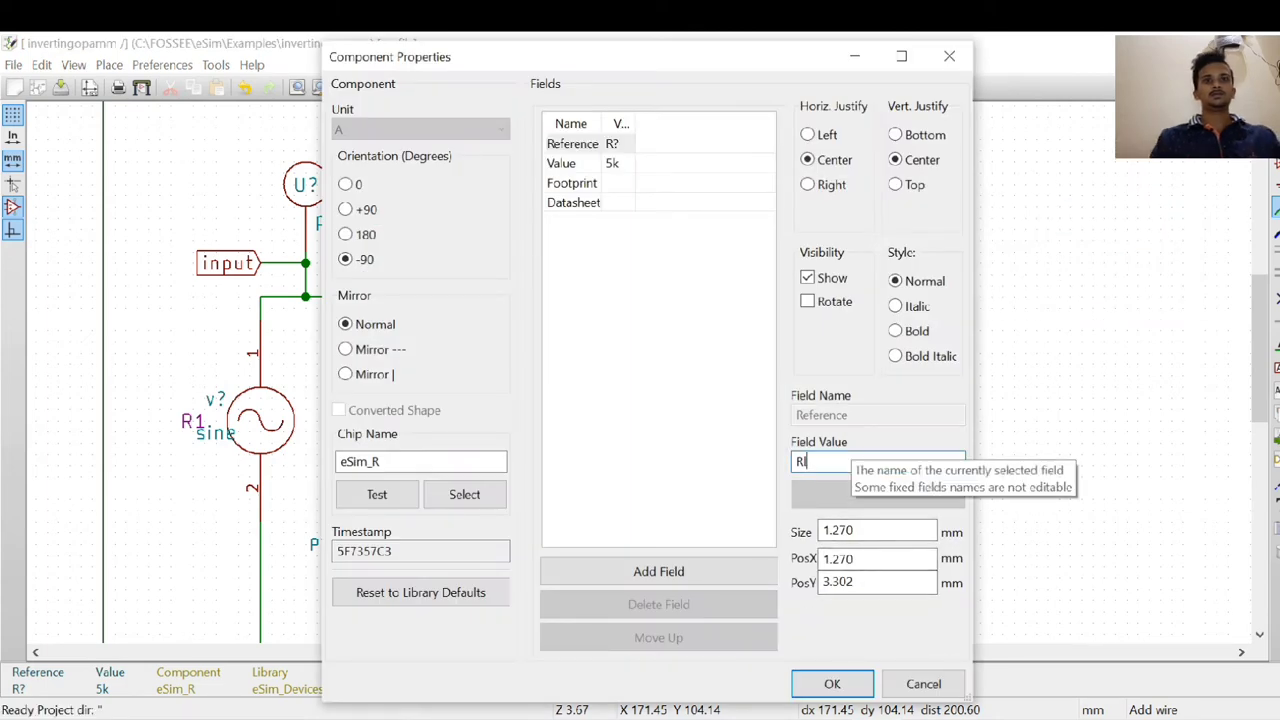
{"action": "left_click", "coordinate": [832, 683]}
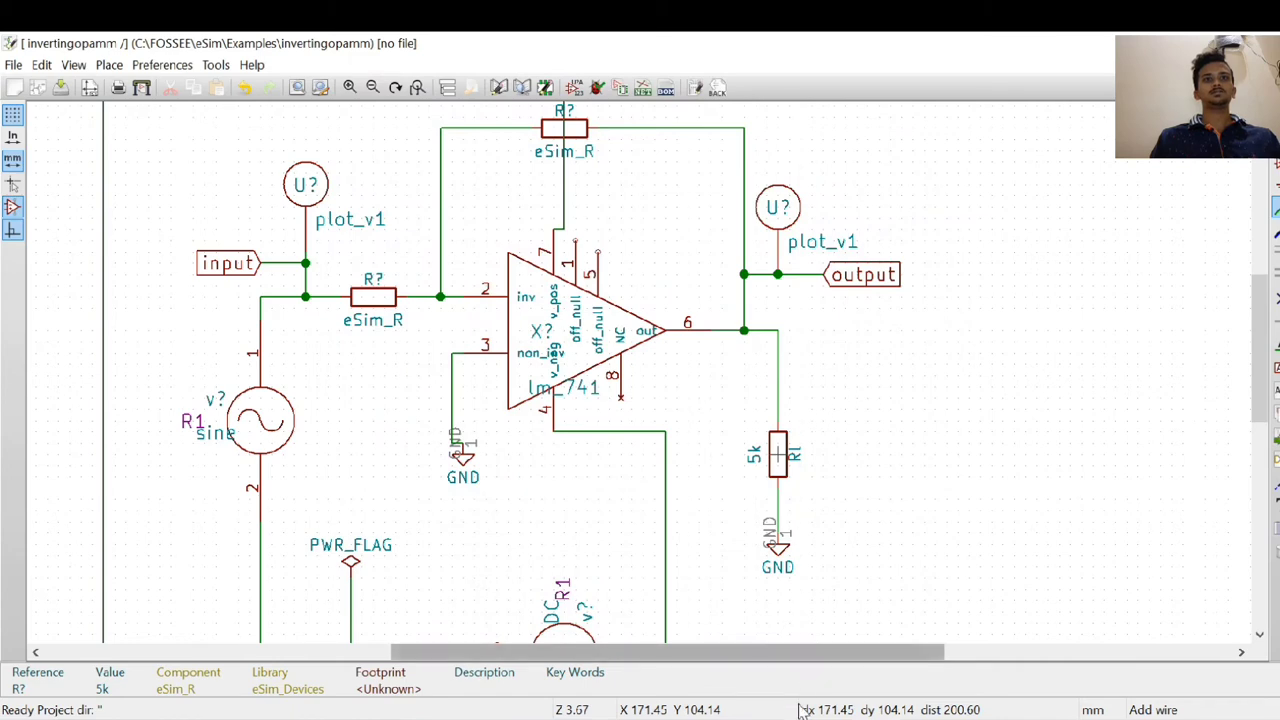
{"action": "mouse_move", "coordinate": [770, 717]}
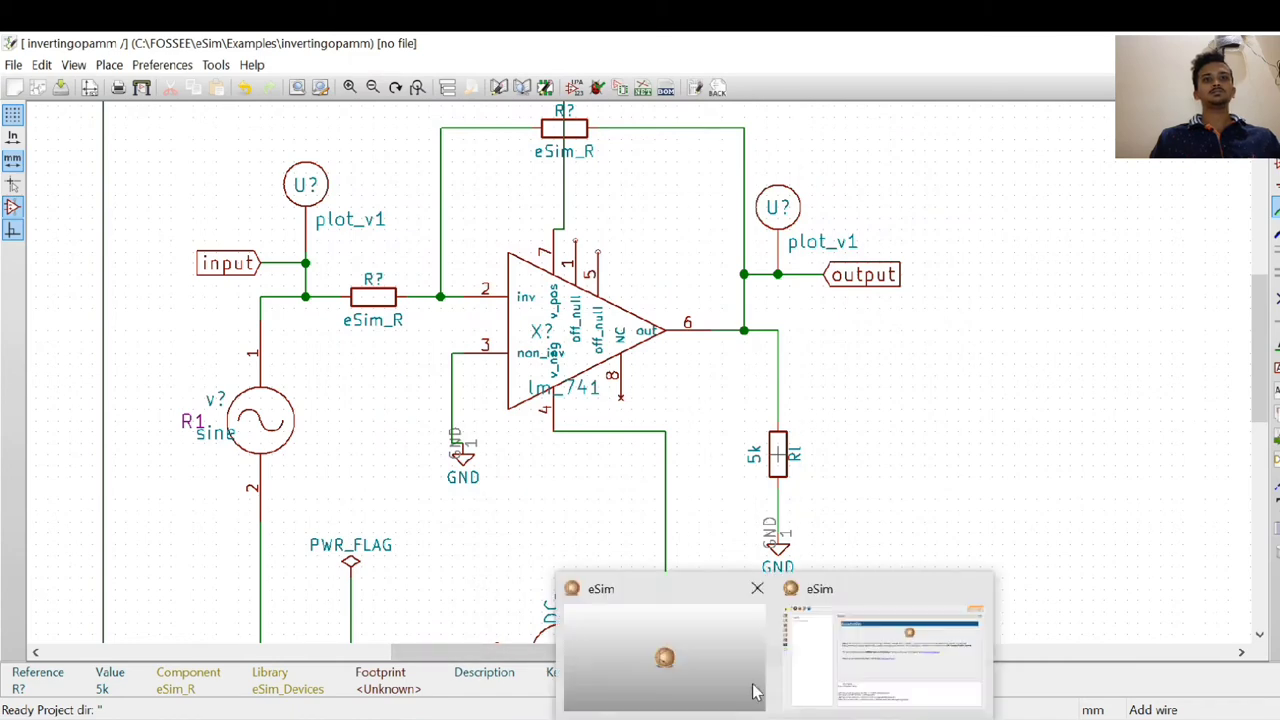
{"action": "left_click", "coordinate": [798, 660]}
{"action": "left_click", "coordinate": [1180, 43]}
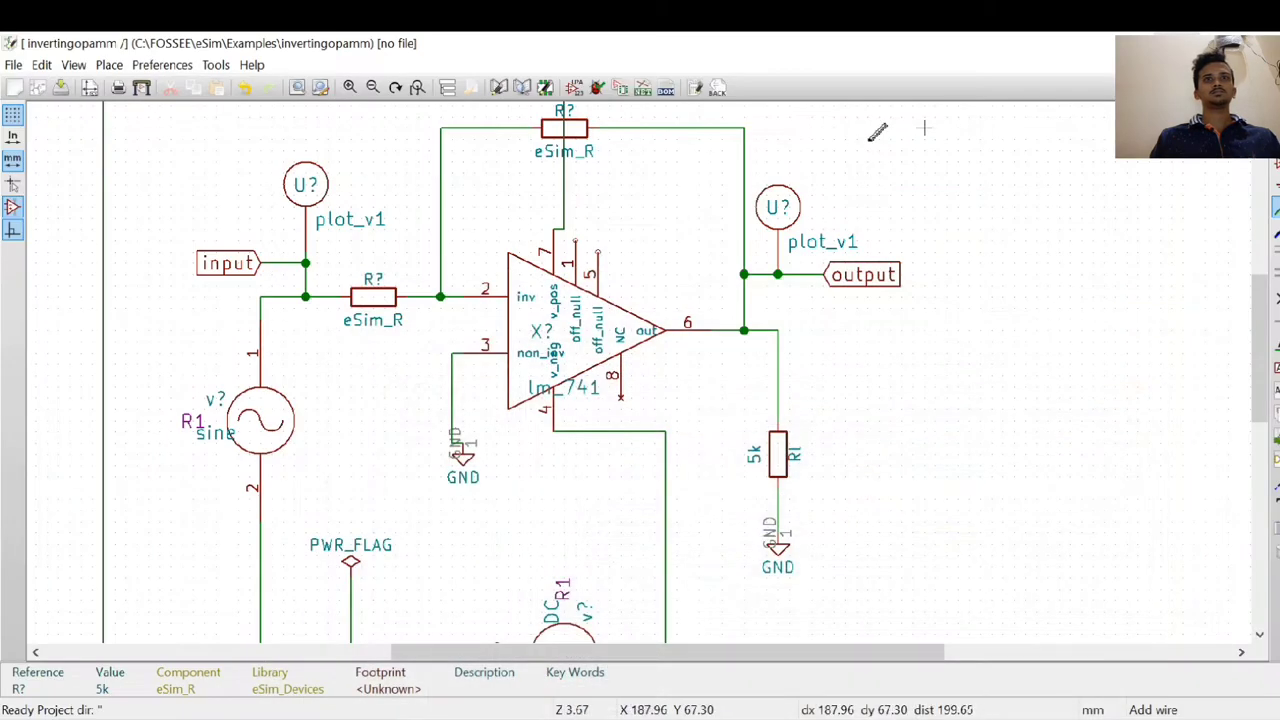
Step: Set the feedback resistor's reference to Rf in its component properties
{"action": "right_click", "coordinate": [558, 122]}
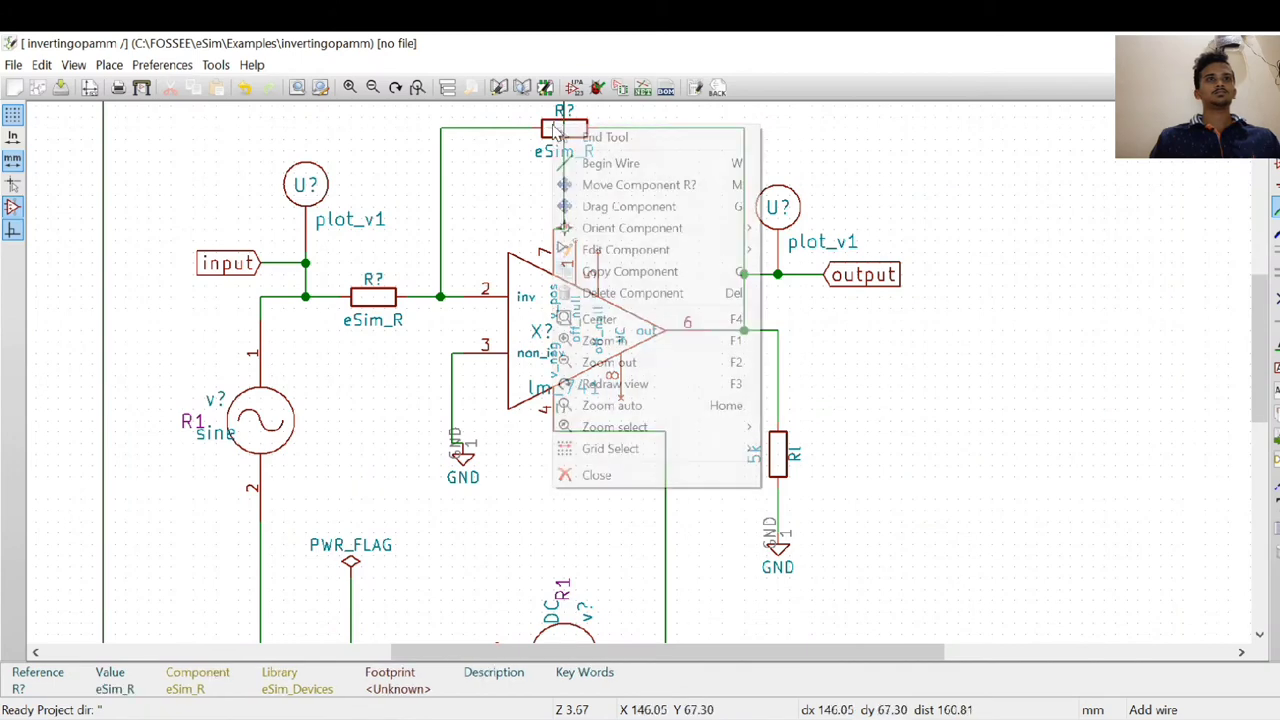
{"action": "mouse_move", "coordinate": [626, 252]}
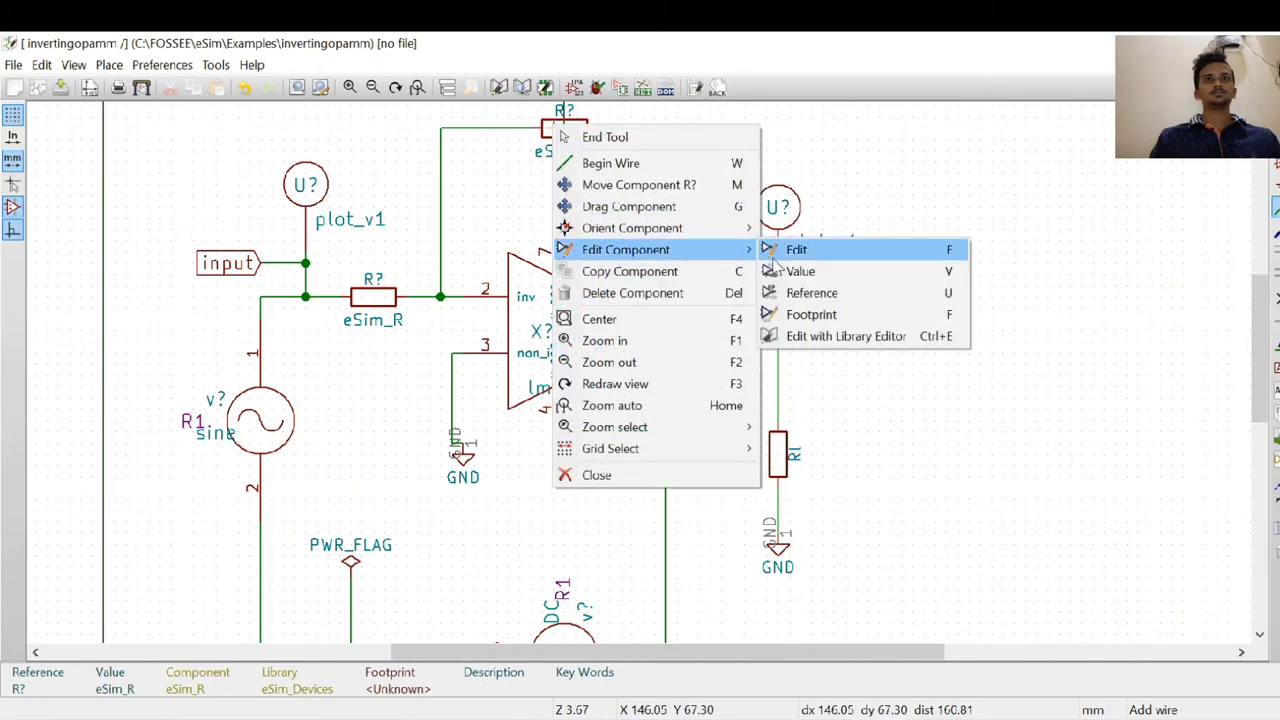
{"action": "left_click", "coordinate": [790, 250]}
{"action": "left_click", "coordinate": [806, 461]}
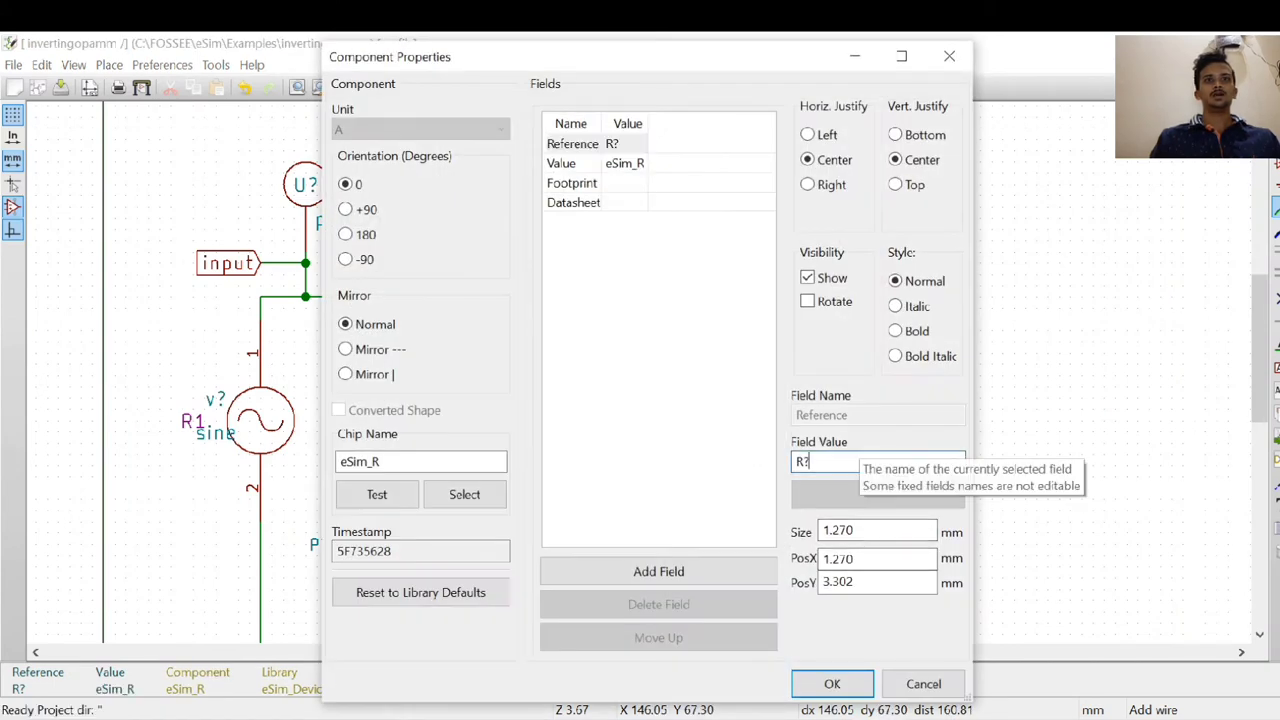
{"action": "type", "text": "g"}
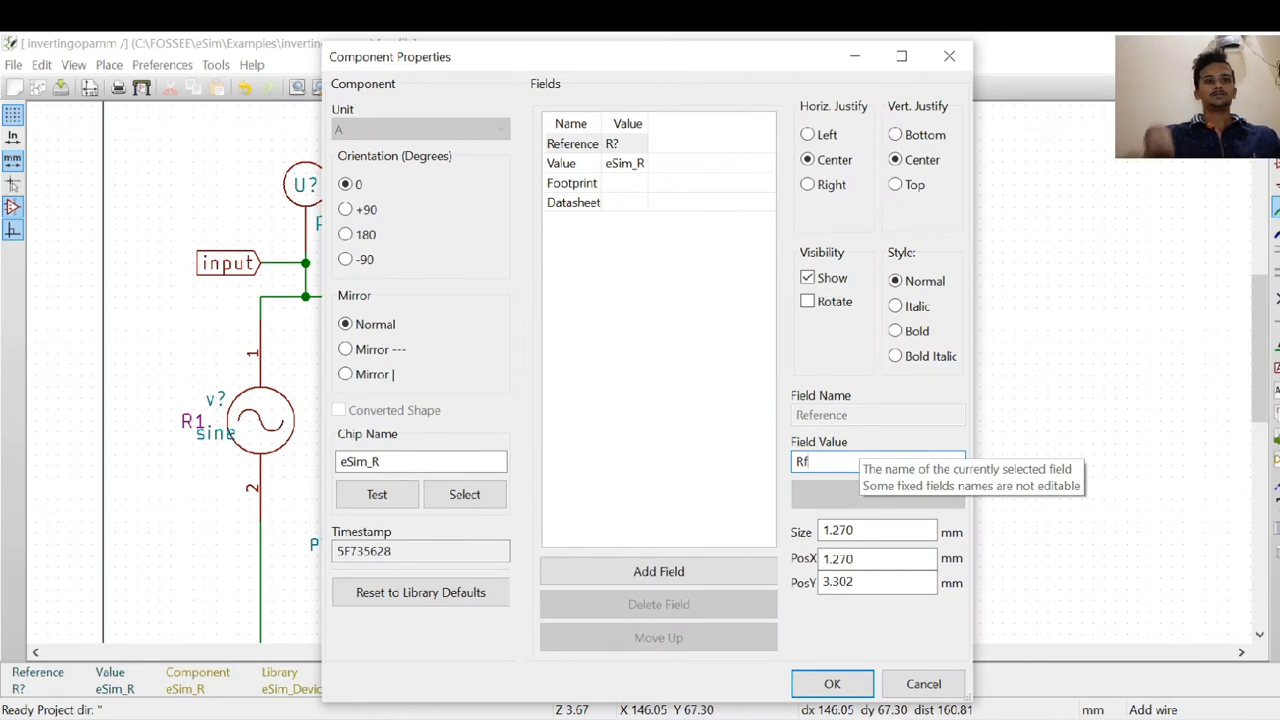
{"action": "left_click", "coordinate": [815, 683]}
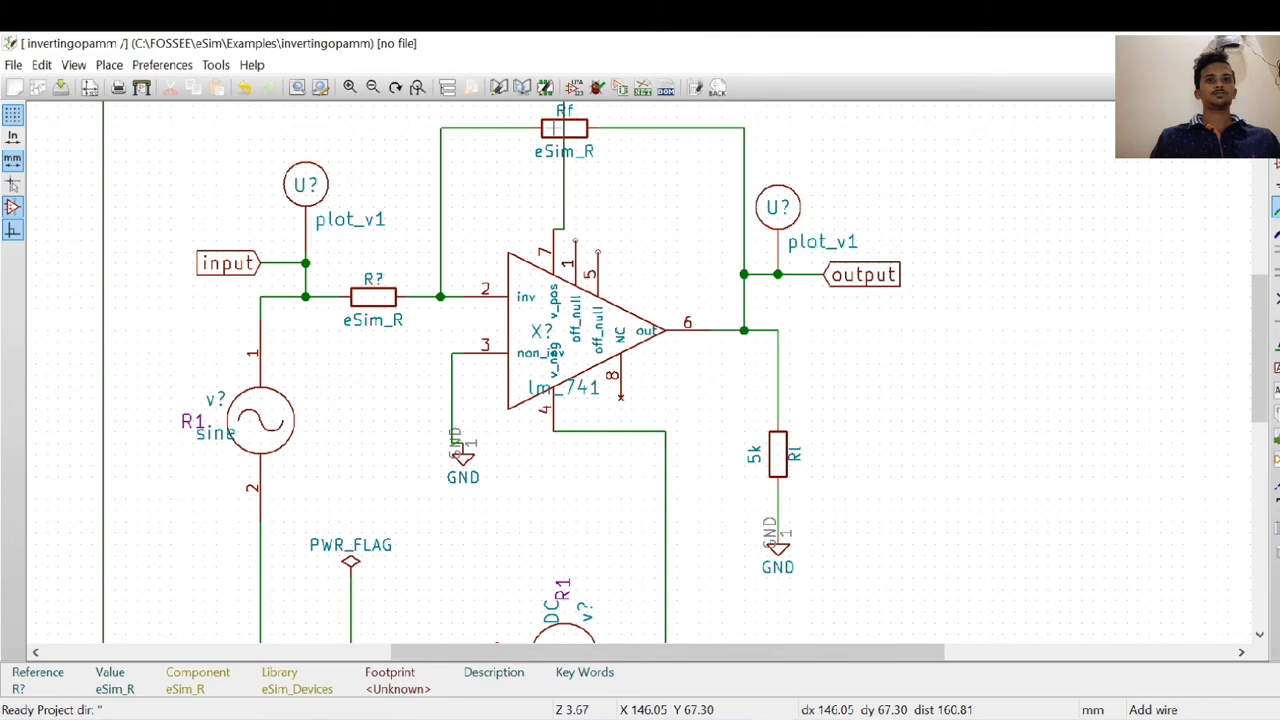
{"action": "left_click", "coordinate": [814, 677]}
{"action": "mouse_move", "coordinate": [774, 718]}
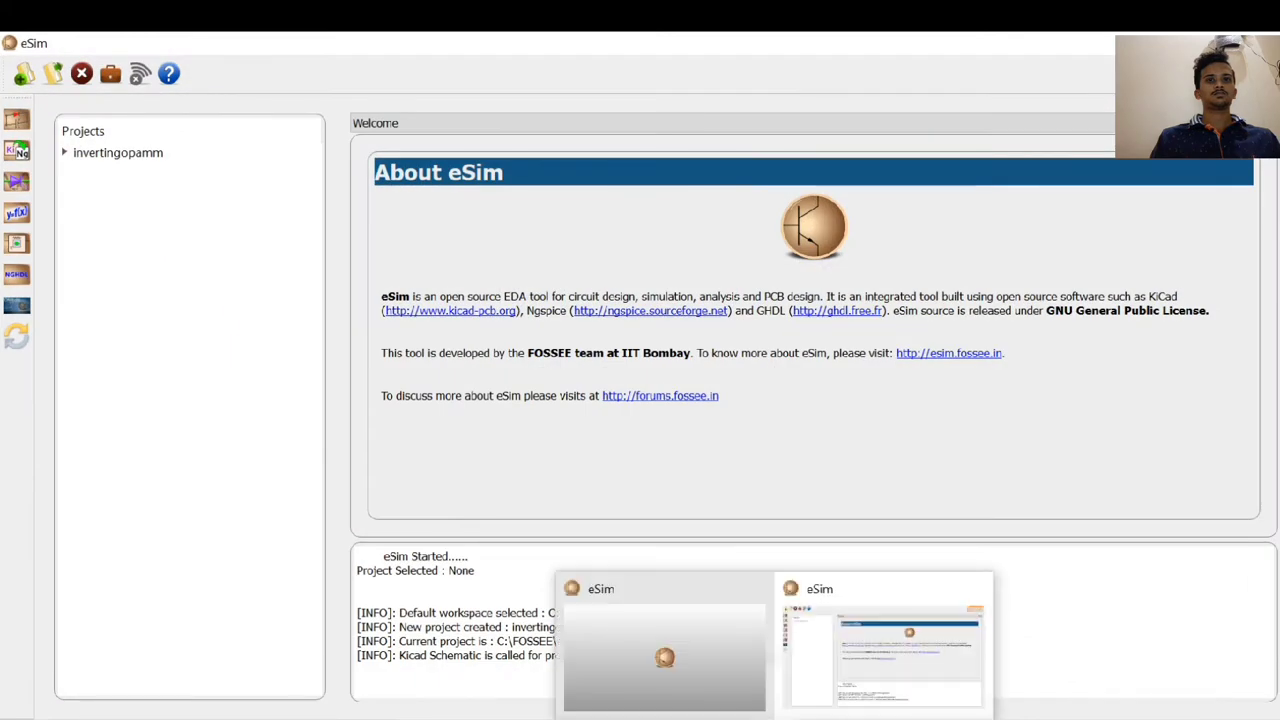
{"action": "left_click", "coordinate": [665, 645]}
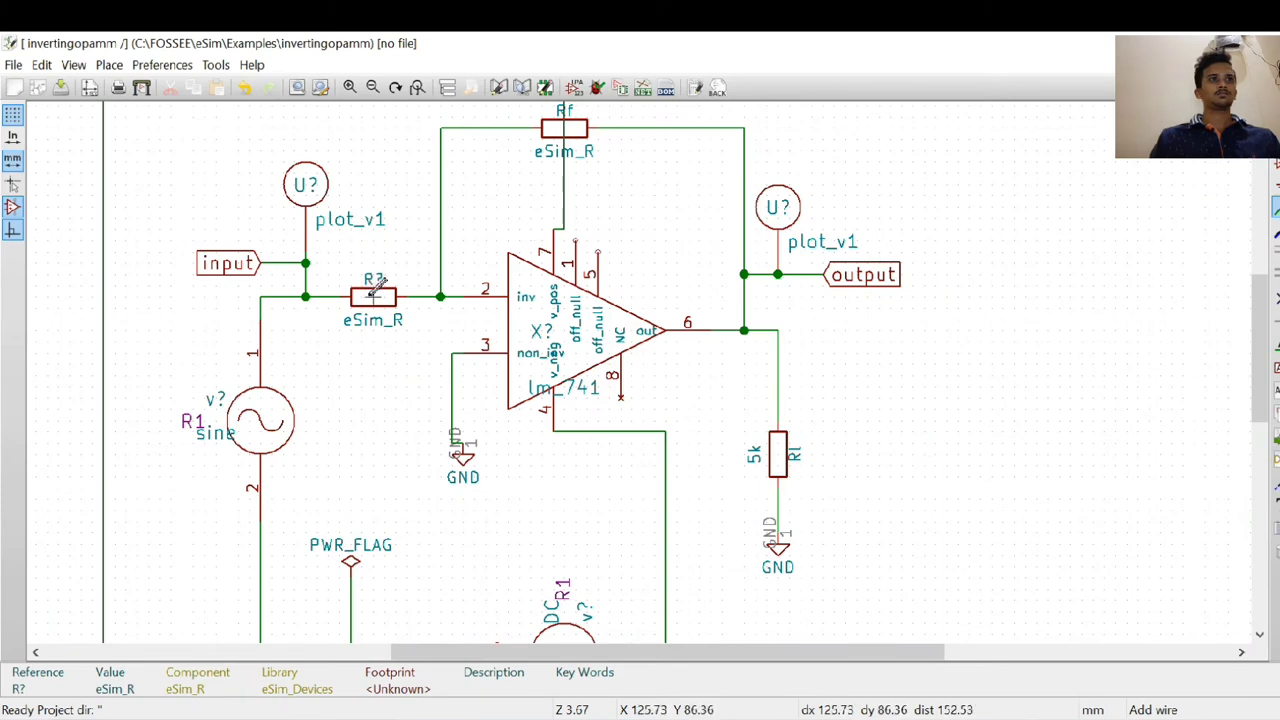
Step: Set the reference of the input resistor at op-amp pin 2 to R1 in its component properties
{"action": "right_click", "coordinate": [373, 290]}
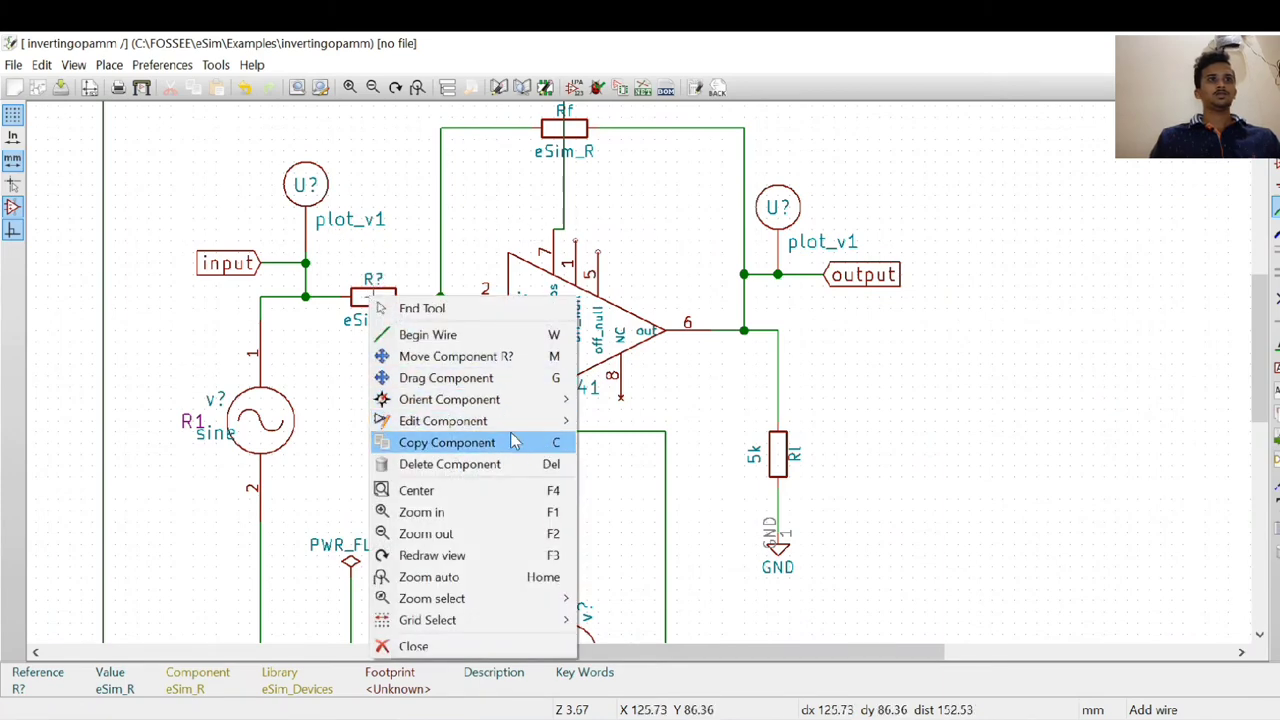
{"action": "mouse_move", "coordinate": [480, 421]}
{"action": "left_click", "coordinate": [600, 421]}
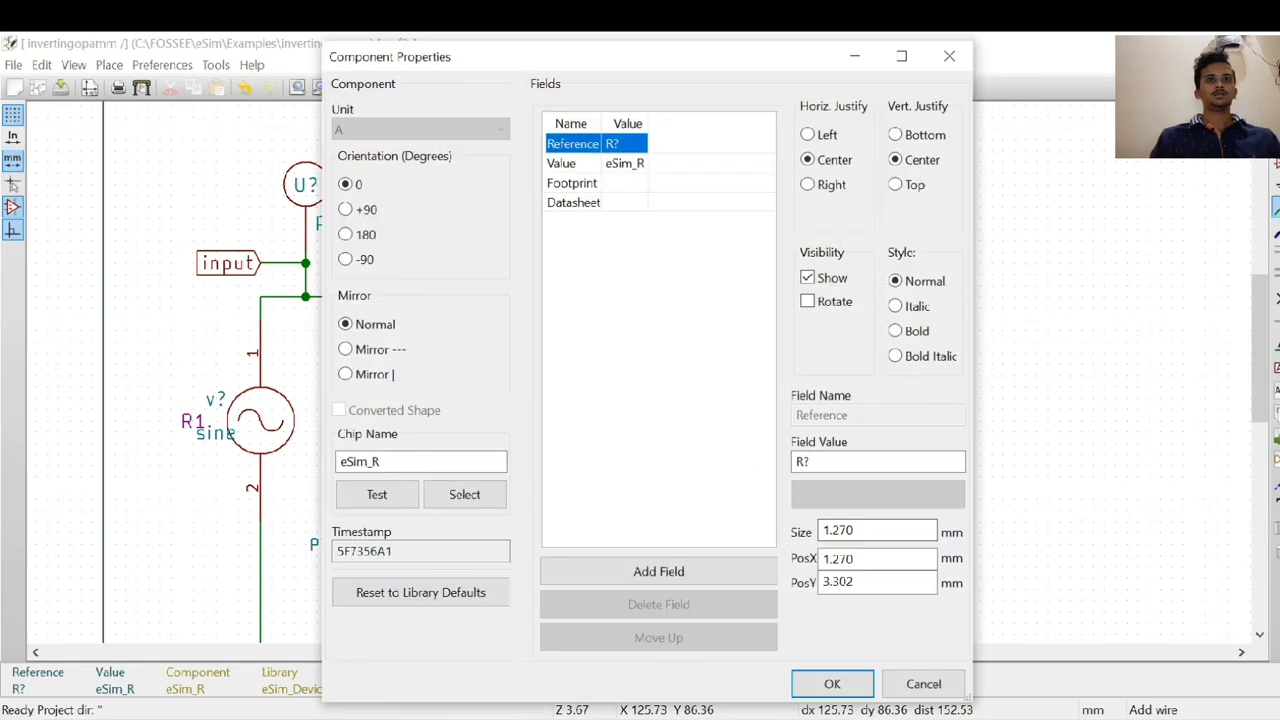
{"action": "left_click", "coordinate": [837, 458]}
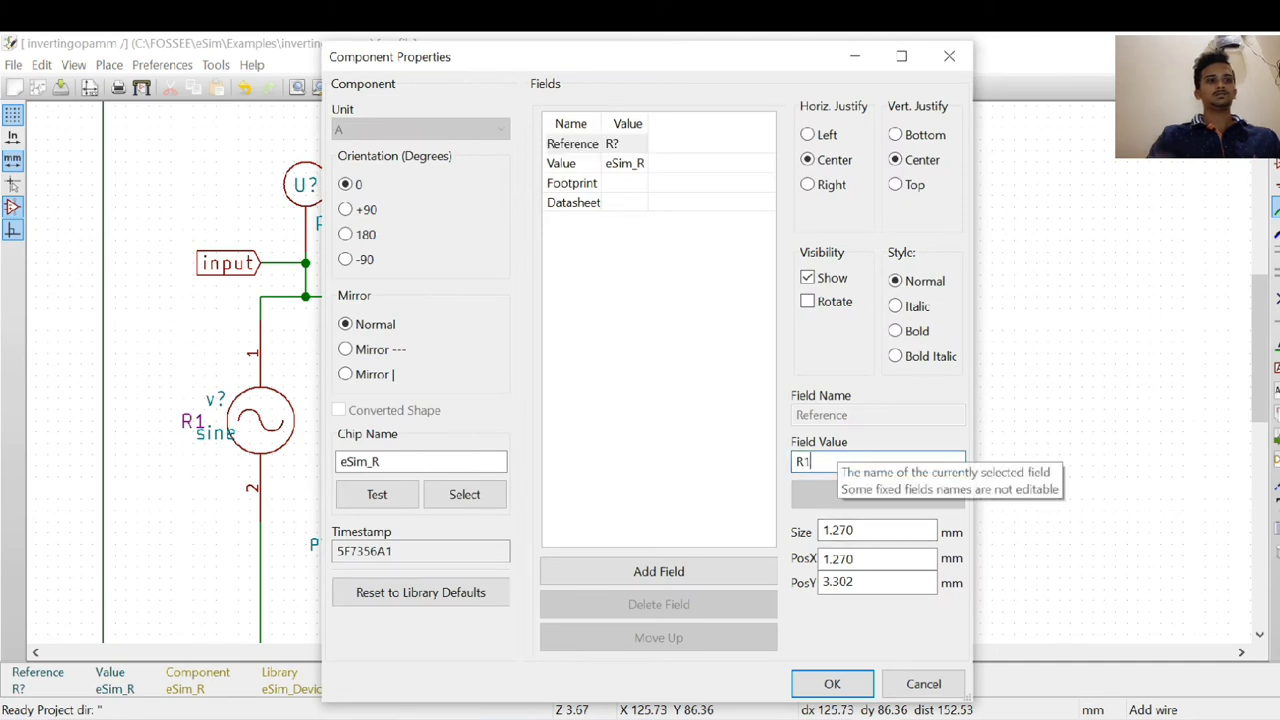
{"action": "type", "text": "1"}
{"action": "left_click", "coordinate": [832, 683]}
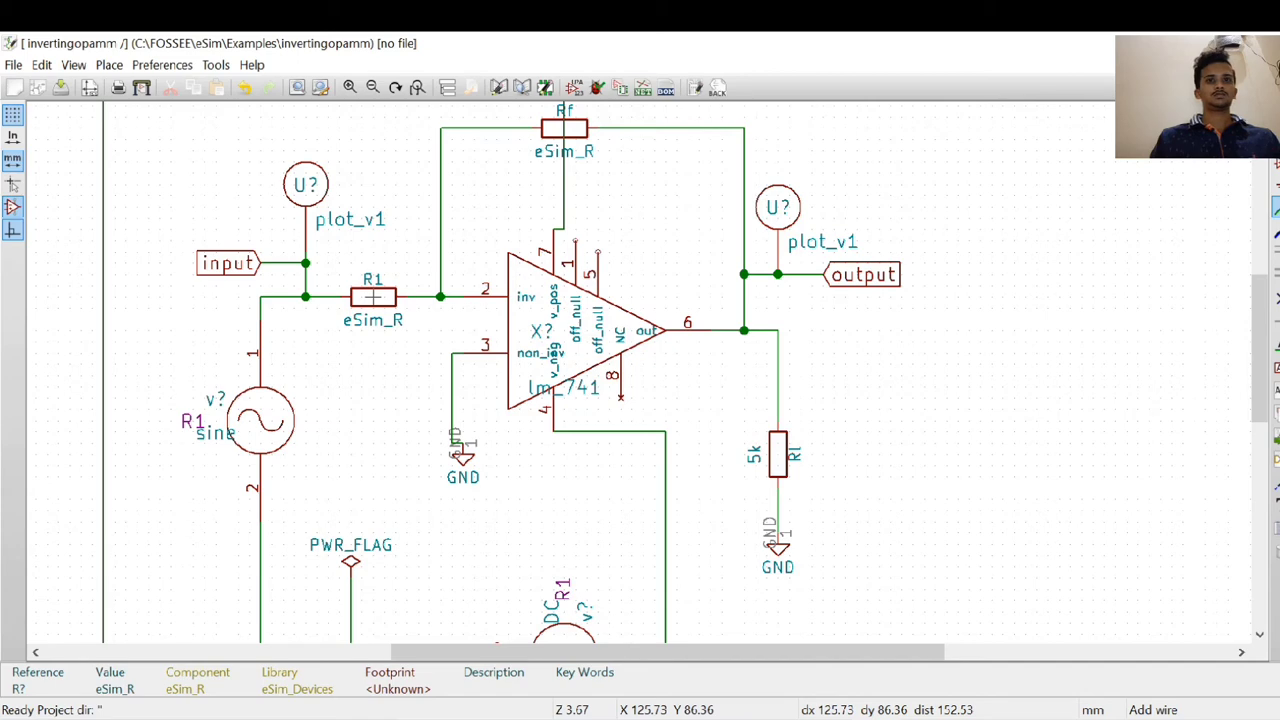
Step: Set the sine source's reference to v1 in its component properties
{"action": "left_click", "coordinate": [775, 719]}
{"action": "left_click", "coordinate": [800, 690]}
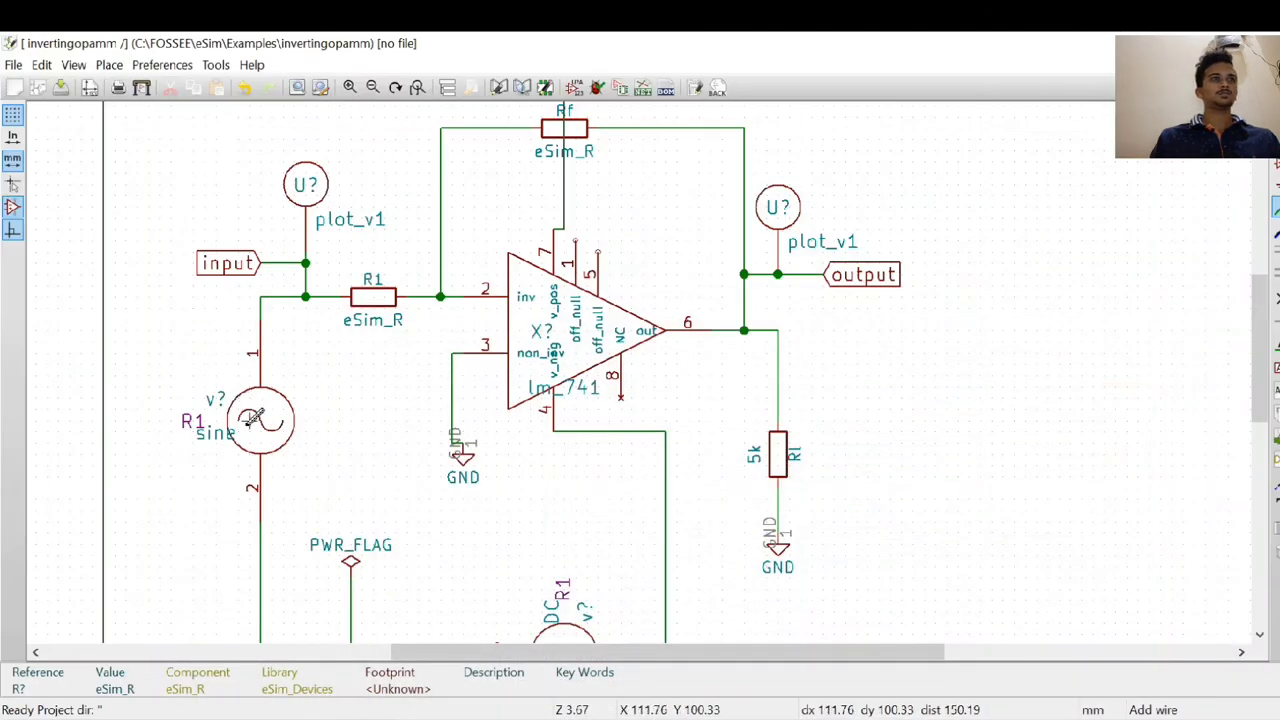
{"action": "right_click", "coordinate": [252, 426]}
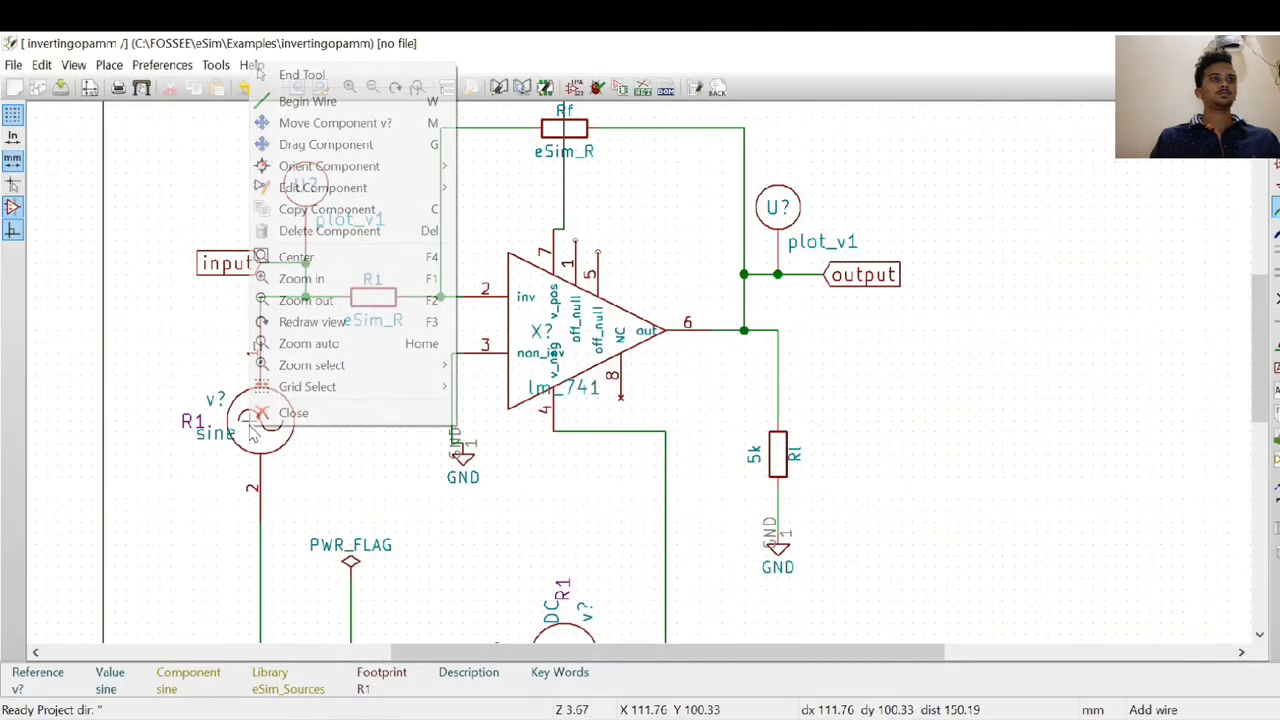
{"action": "mouse_move", "coordinate": [387, 188]}
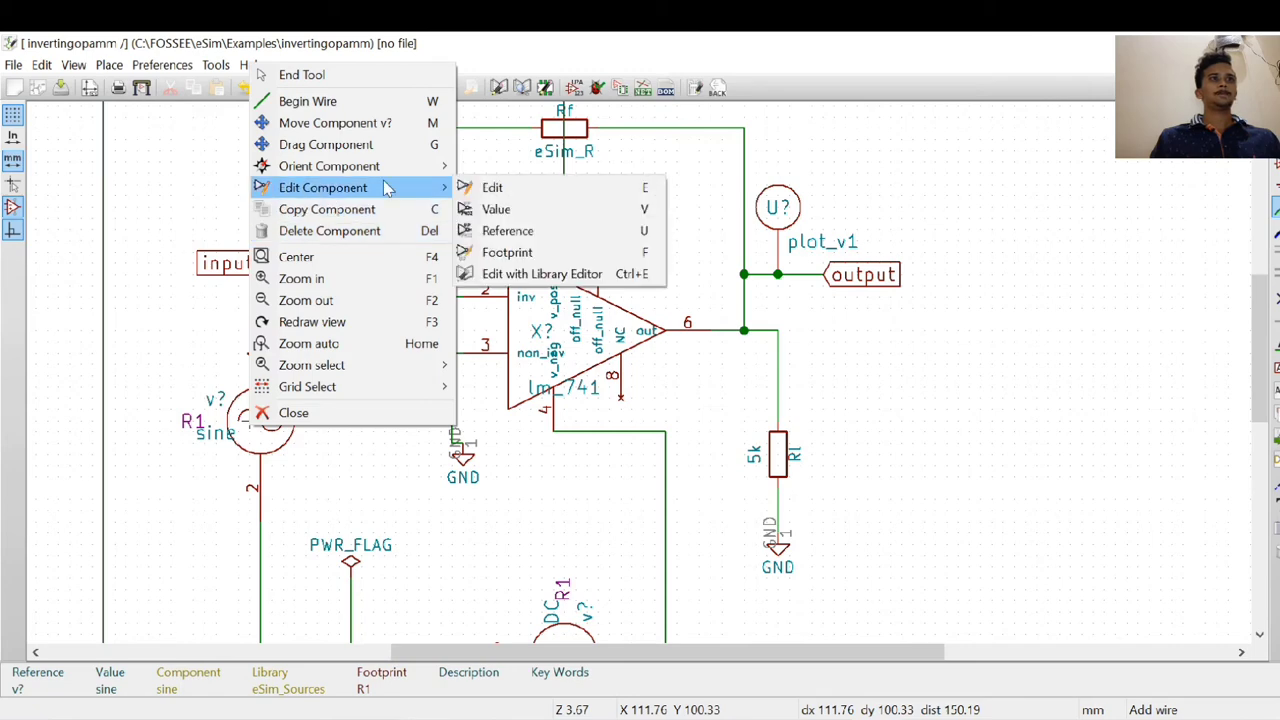
{"action": "left_click", "coordinate": [513, 188]}
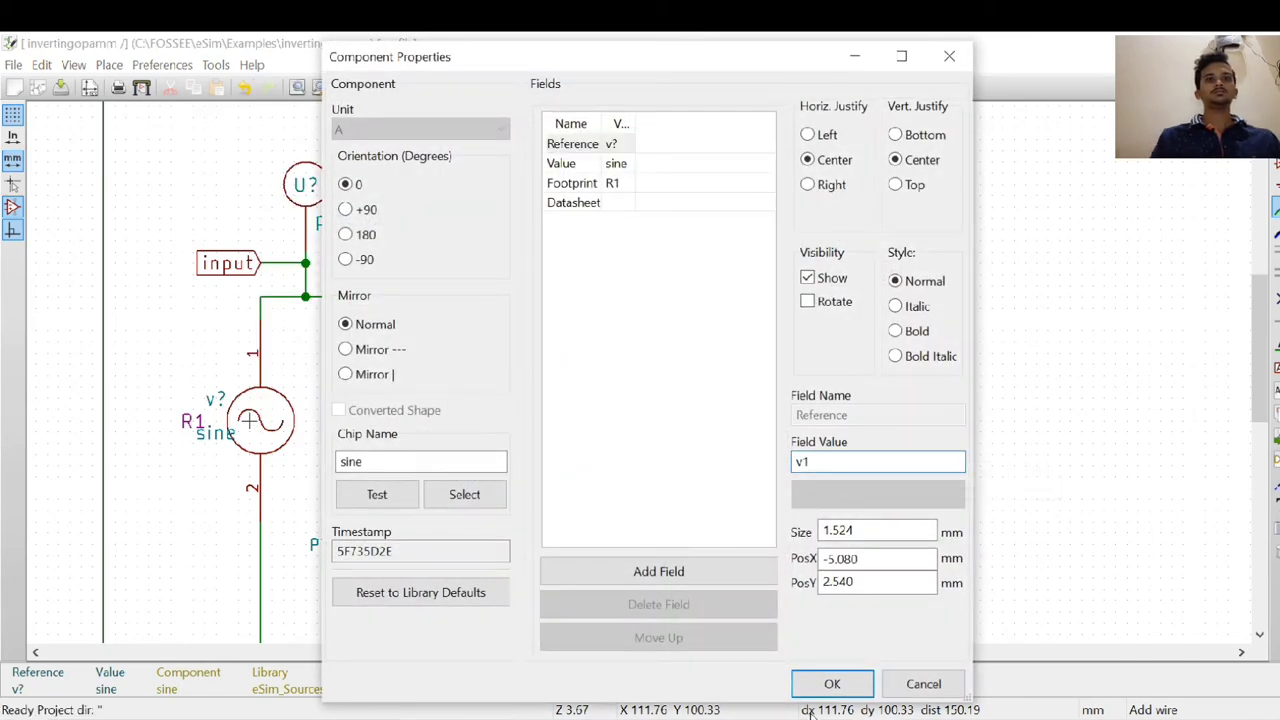
{"action": "left_click", "coordinate": [831, 684]}
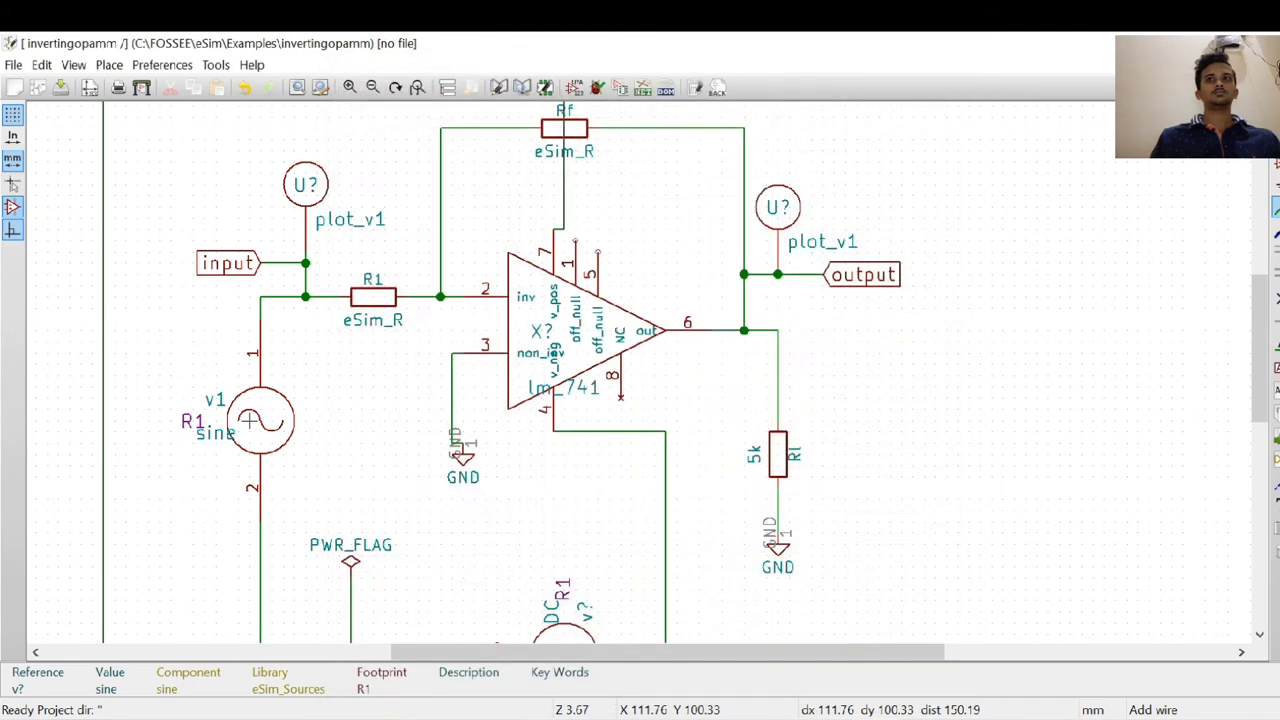
Step: Set the reference of the upper DC source feeding op-amp pin 7 to v2 in its component properties
{"action": "left_click_drag", "start_coordinate": [1264, 371], "coordinate": [1252, 287]}
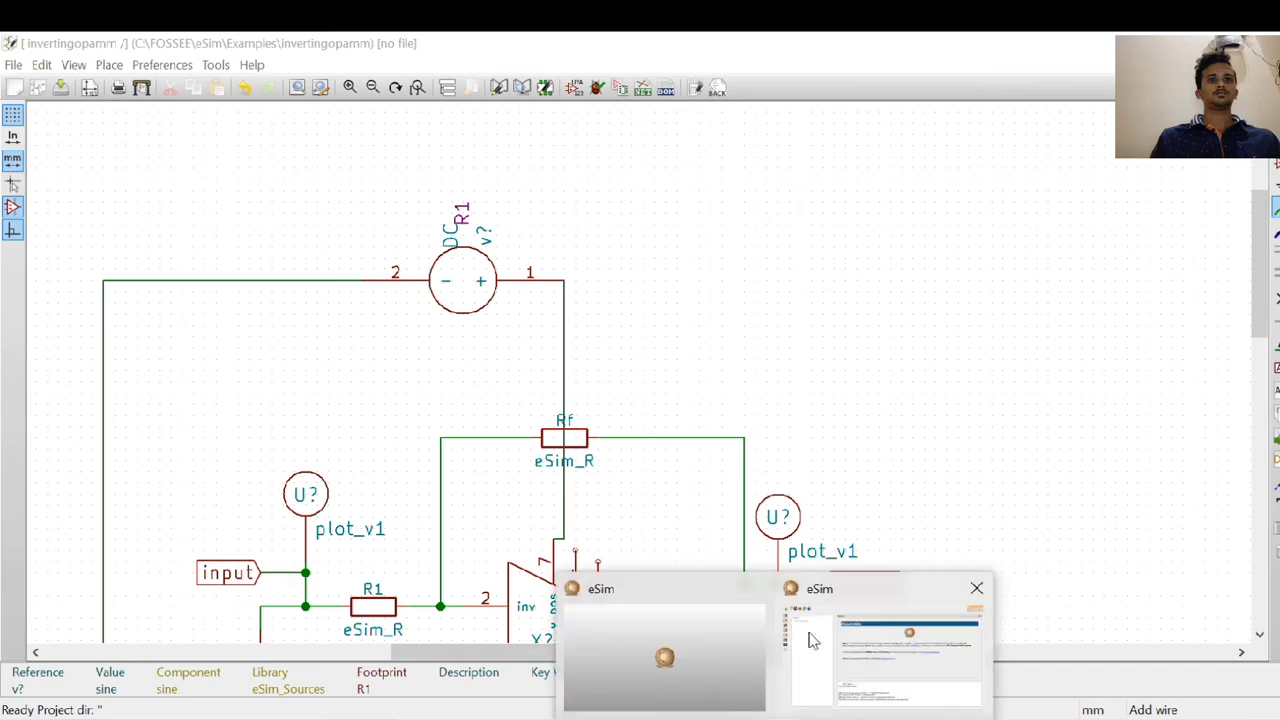
{"action": "left_click", "coordinate": [815, 640]}
{"action": "left_click", "coordinate": [1165, 43]}
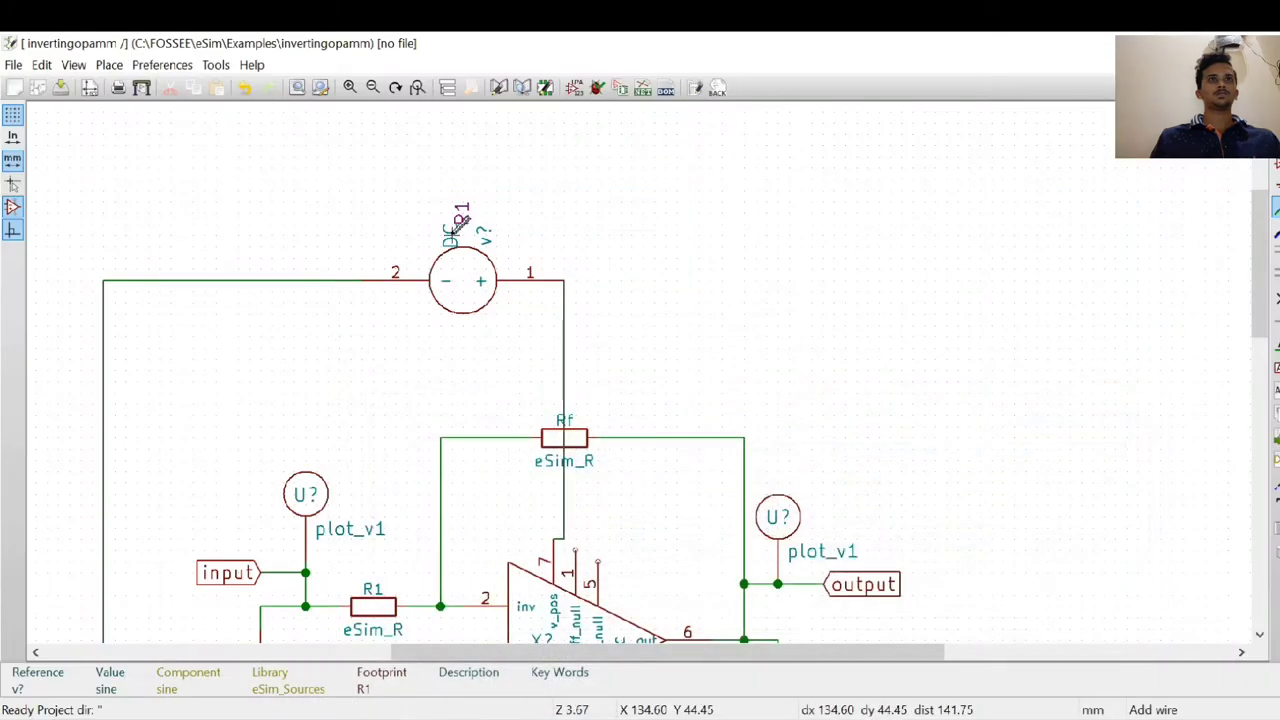
{"action": "right_click", "coordinate": [471, 288]}
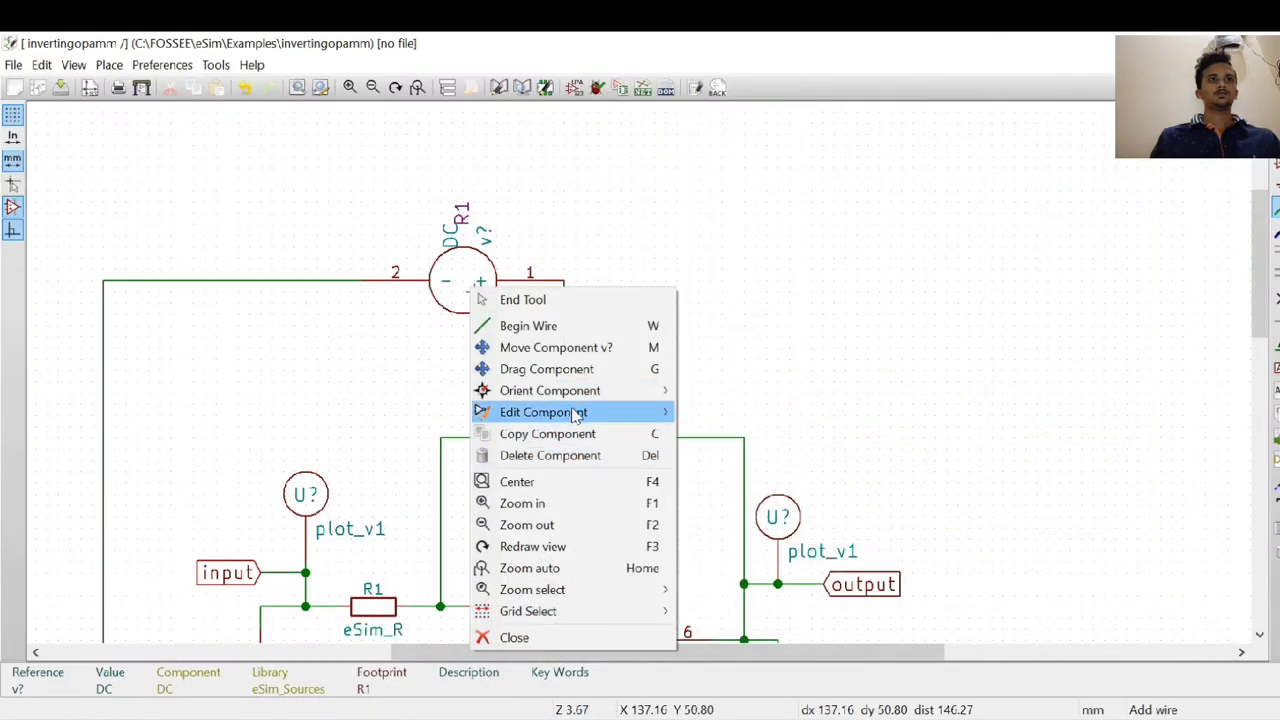
{"action": "mouse_move", "coordinate": [583, 411]}
{"action": "left_click", "coordinate": [769, 417]}
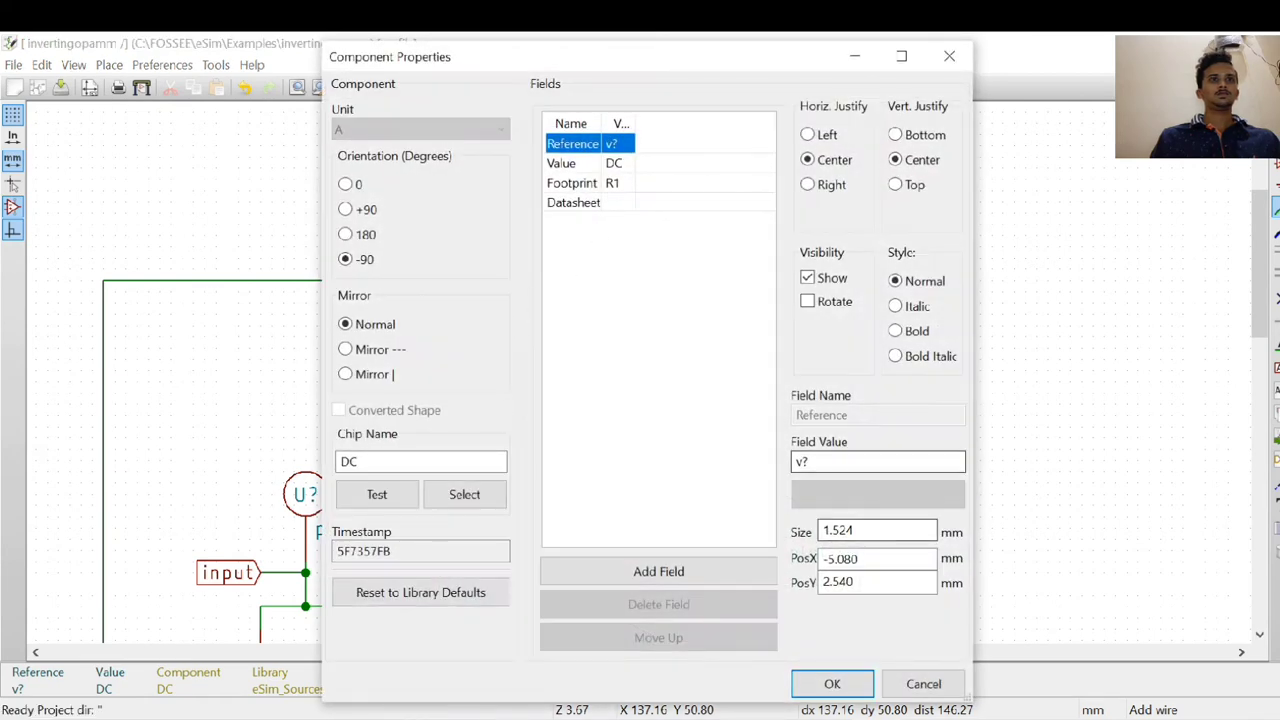
{"action": "left_click", "coordinate": [850, 462]}
{"action": "key", "text": "BackSpace"}
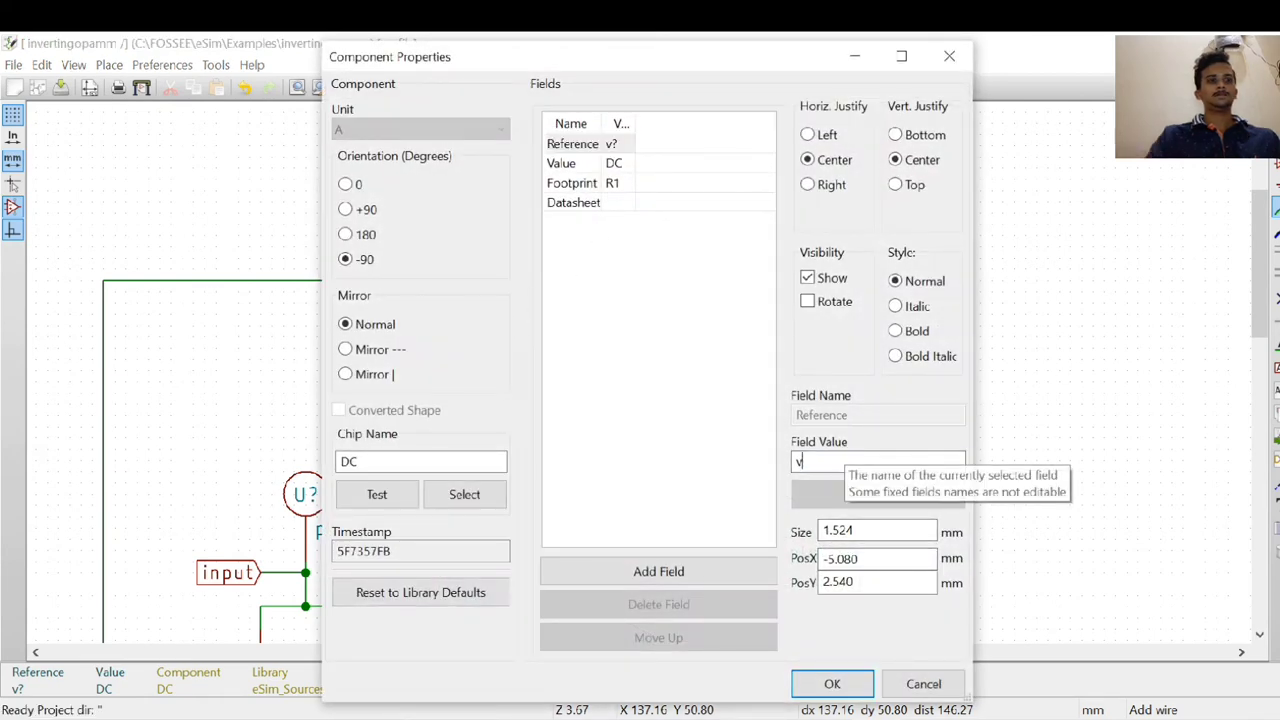
{"action": "type", "text": "2"}
{"action": "left_click", "coordinate": [832, 683]}
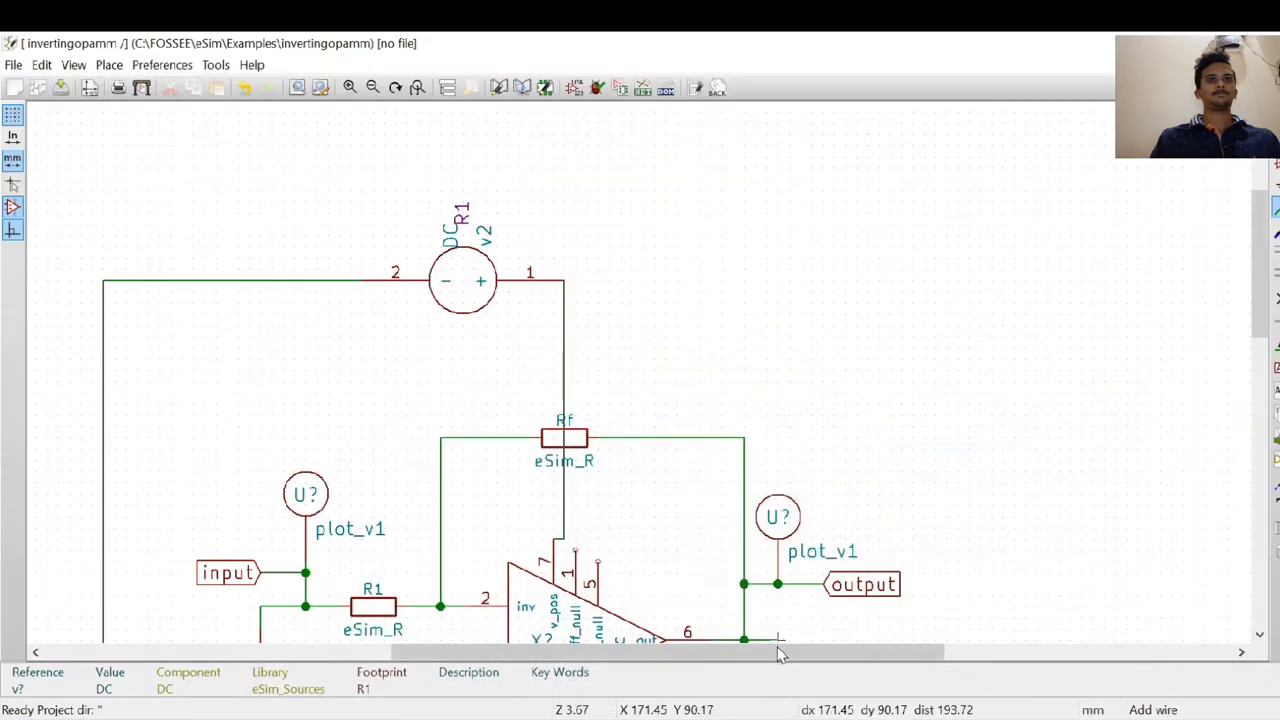
Step: Set the reference of the lower DC source feeding op-amp pin 4 to v3 in its component properties
{"action": "left_click_drag", "start_coordinate": [777, 651], "coordinate": [646, 662]}
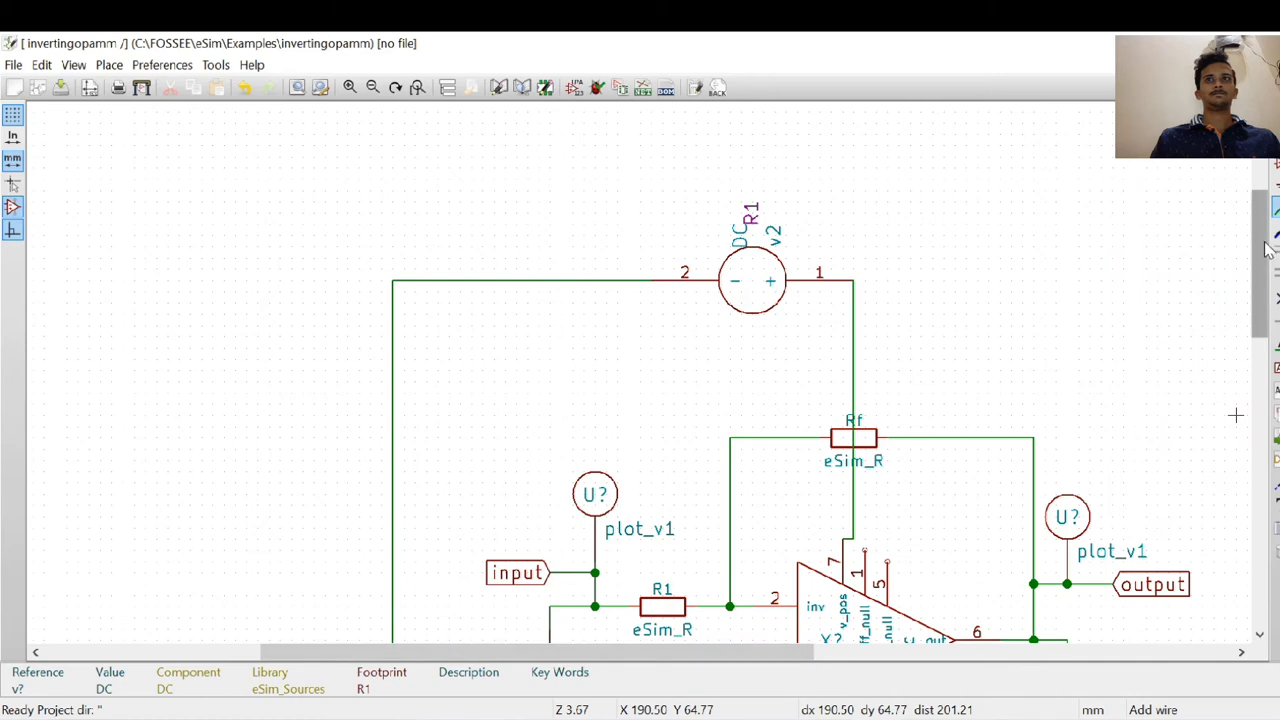
{"action": "left_click_drag", "start_coordinate": [1258, 264], "coordinate": [1258, 389]}
{"action": "right_click", "coordinate": [855, 515]}
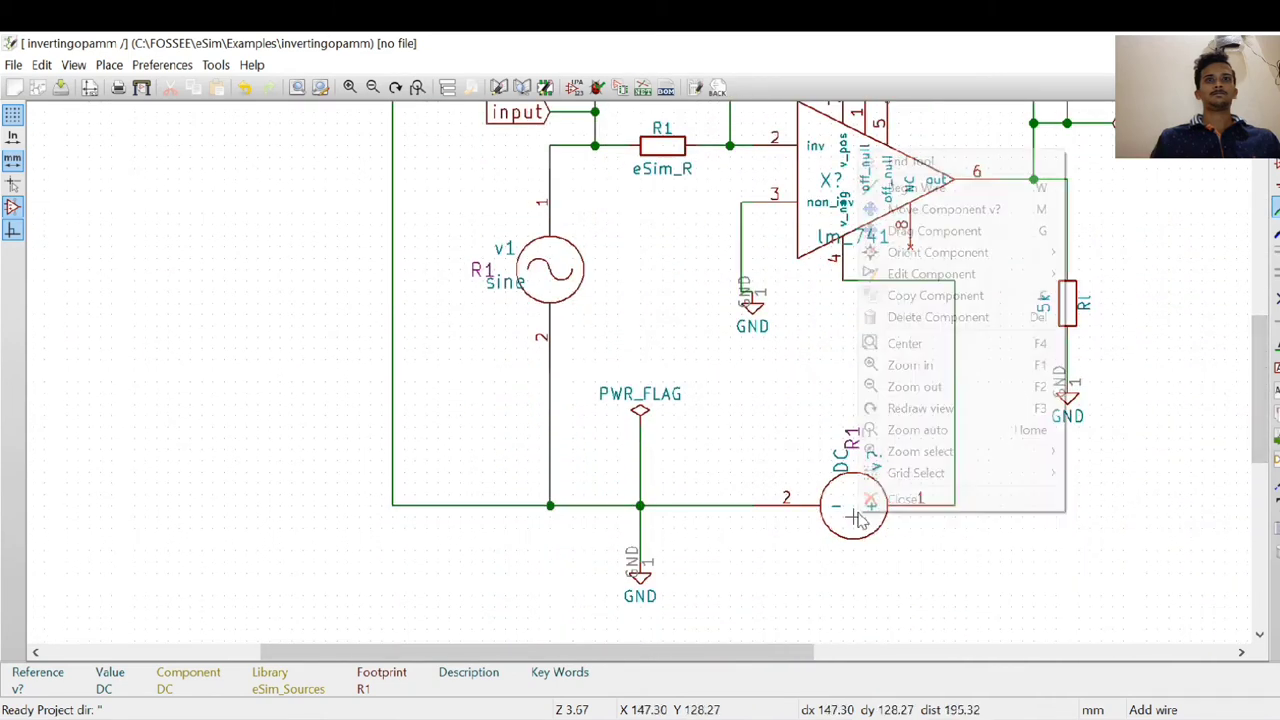
{"action": "mouse_move", "coordinate": [895, 283]}
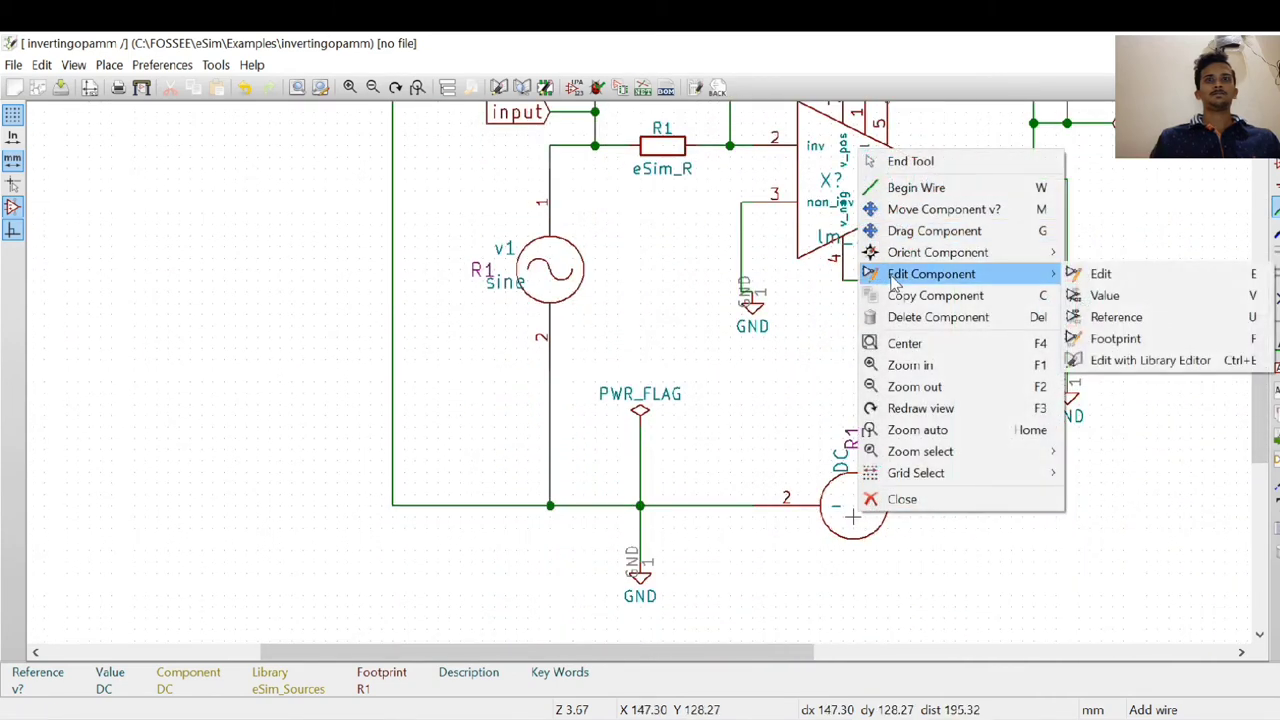
{"action": "left_click", "coordinate": [1100, 273]}
{"action": "left_click", "coordinate": [840, 461]}
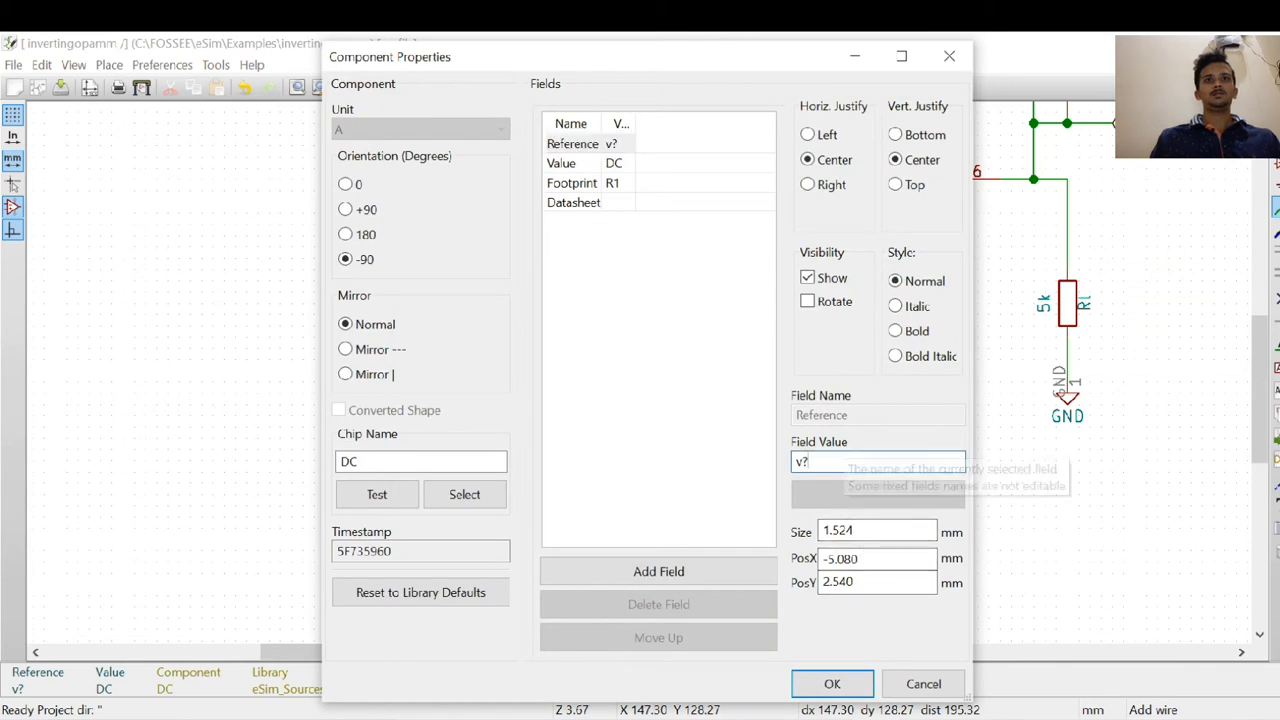
{"action": "key", "text": "BackSpace"}
{"action": "type", "text": "3"}
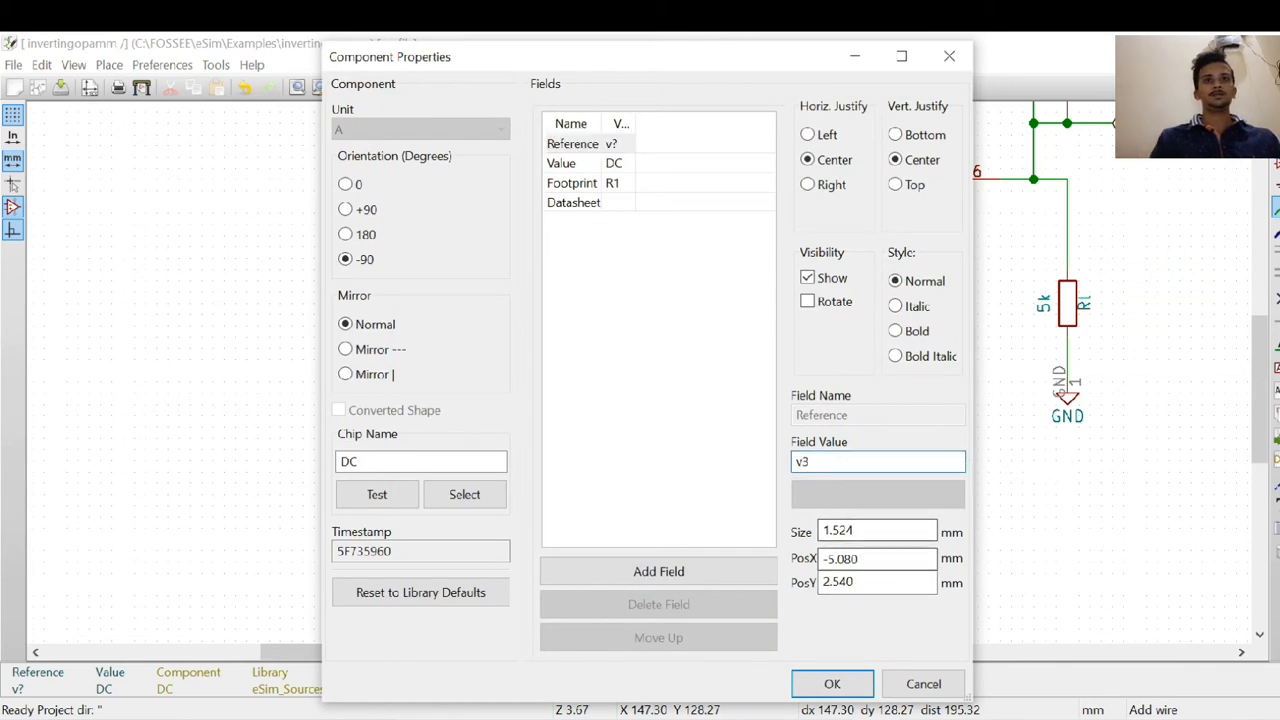
{"action": "left_click", "coordinate": [830, 684]}
{"action": "left_click_drag", "start_coordinate": [674, 652], "coordinate": [744, 652]}
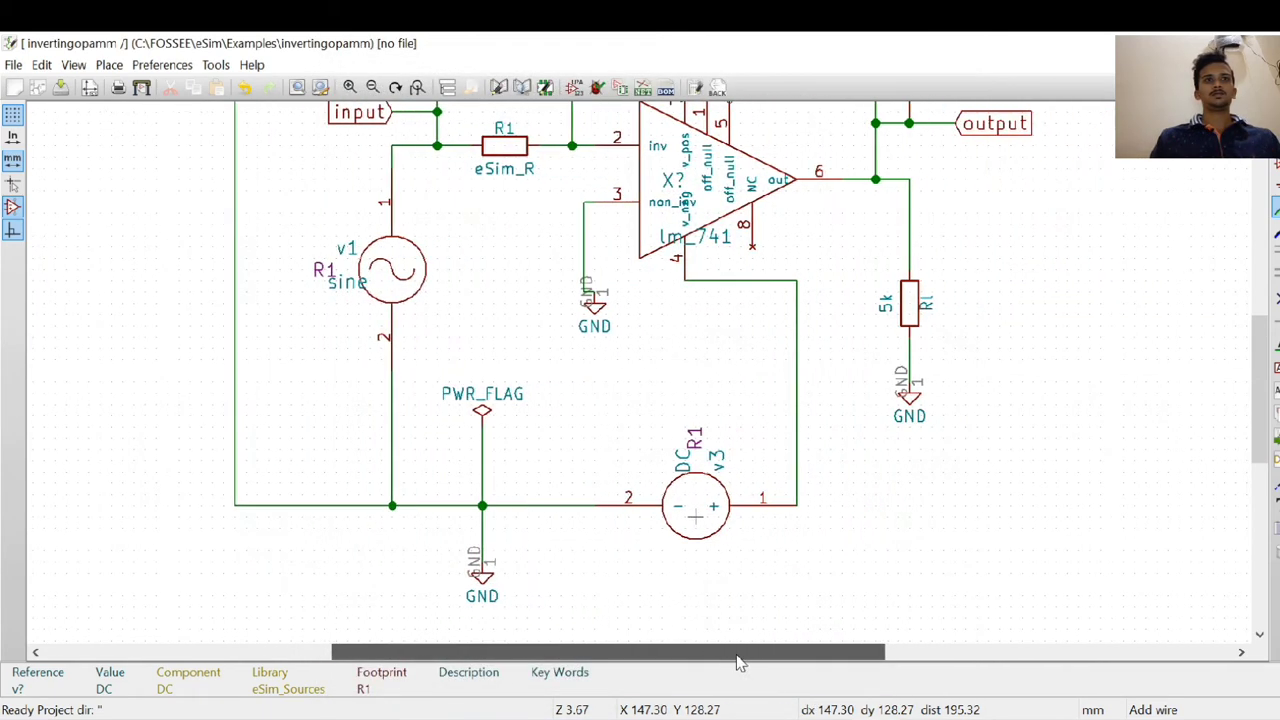
{"action": "left_click_drag", "start_coordinate": [1263, 427], "coordinate": [1263, 369]}
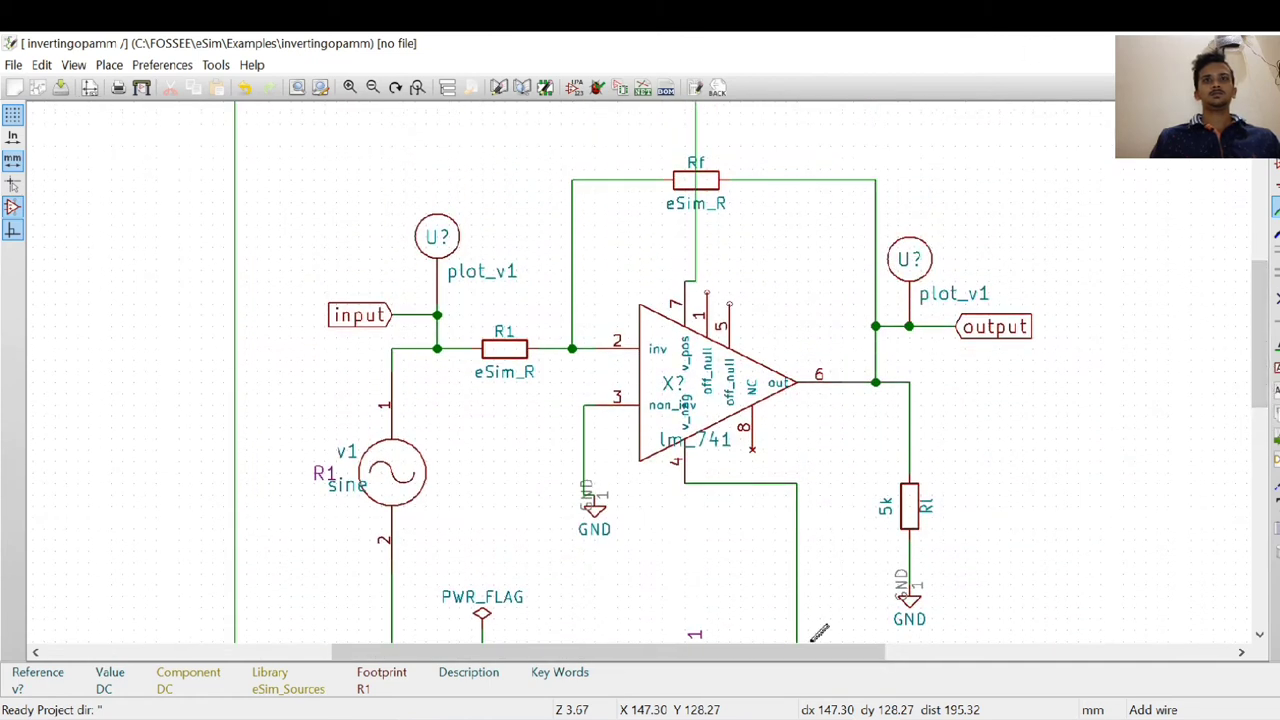
{"action": "left_click", "coordinate": [816, 684]}
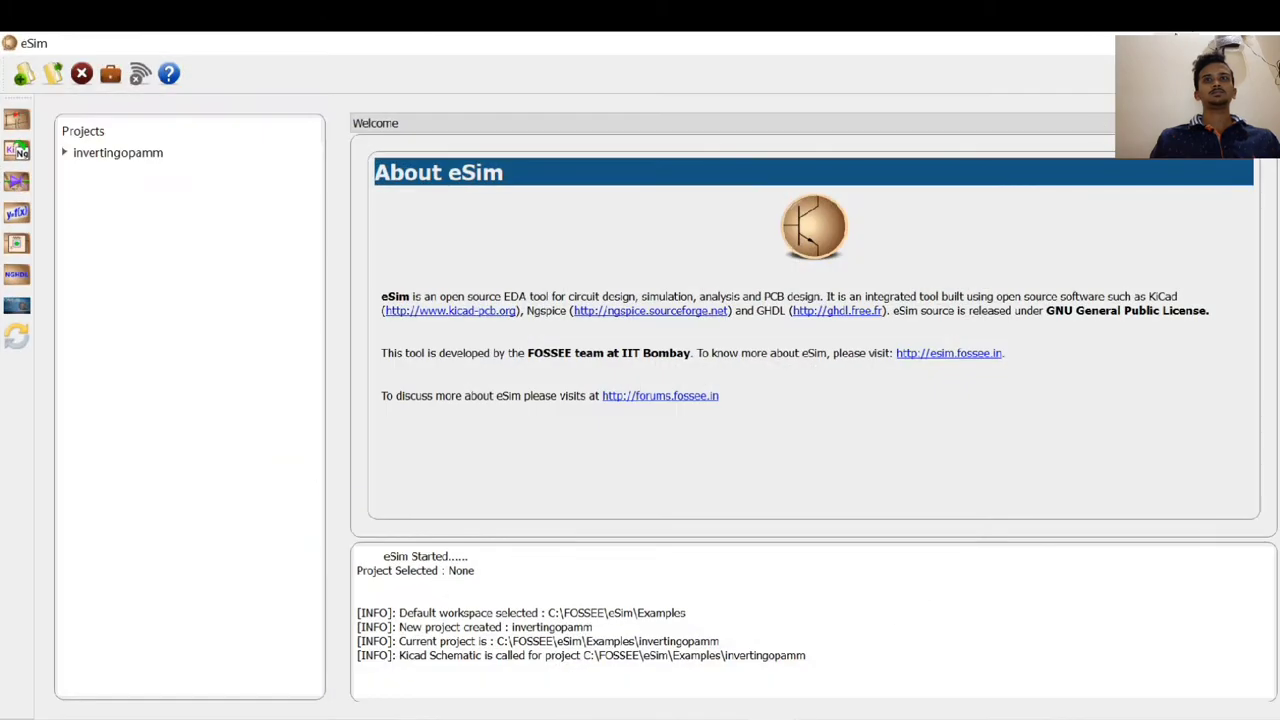
{"action": "key", "text": "alt+Tab"}
{"action": "right_click", "coordinate": [911, 261]}
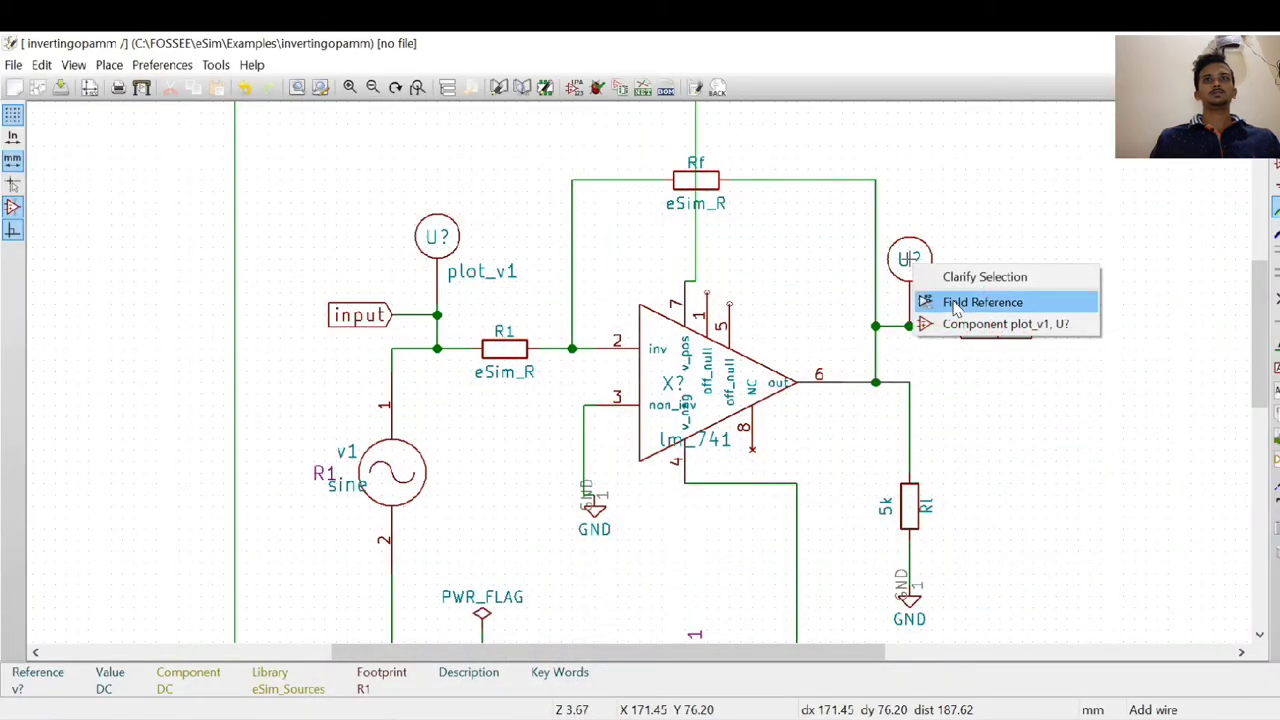
{"action": "left_click", "coordinate": [955, 304]}
{"action": "left_click", "coordinate": [911, 261]}
{"action": "right_click", "coordinate": [911, 261]}
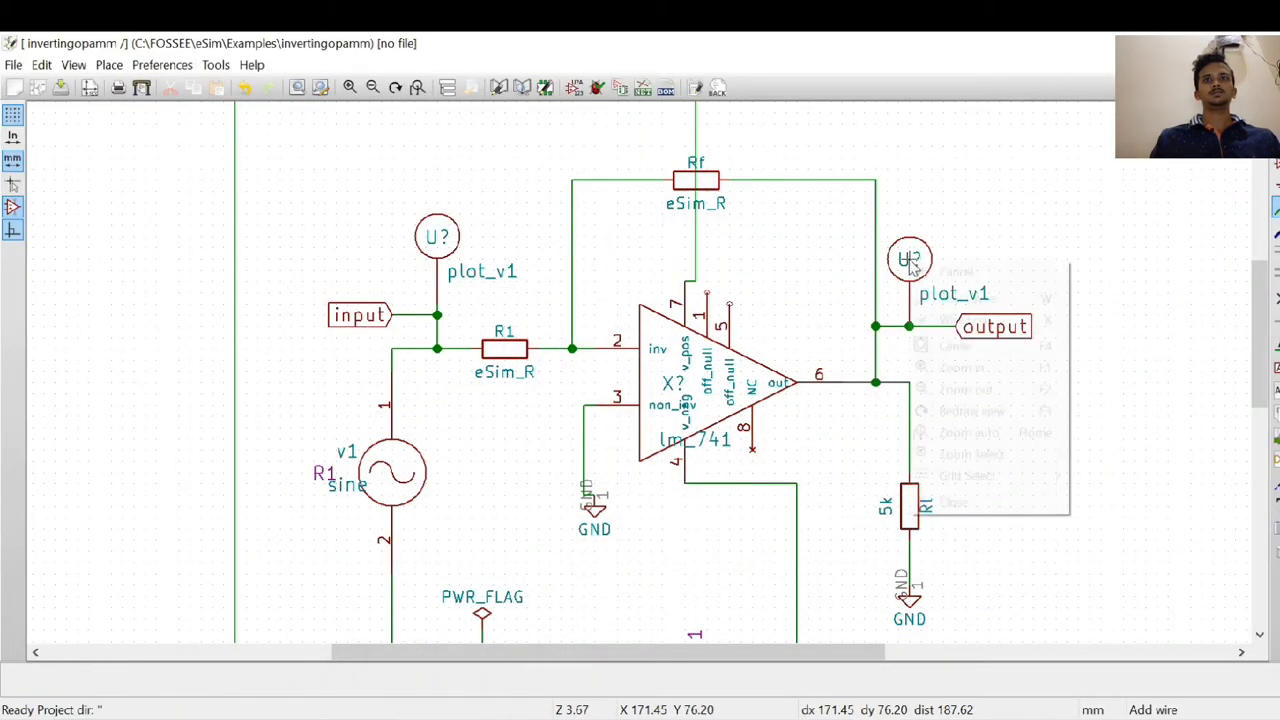
{"action": "left_click", "coordinate": [910, 260]}
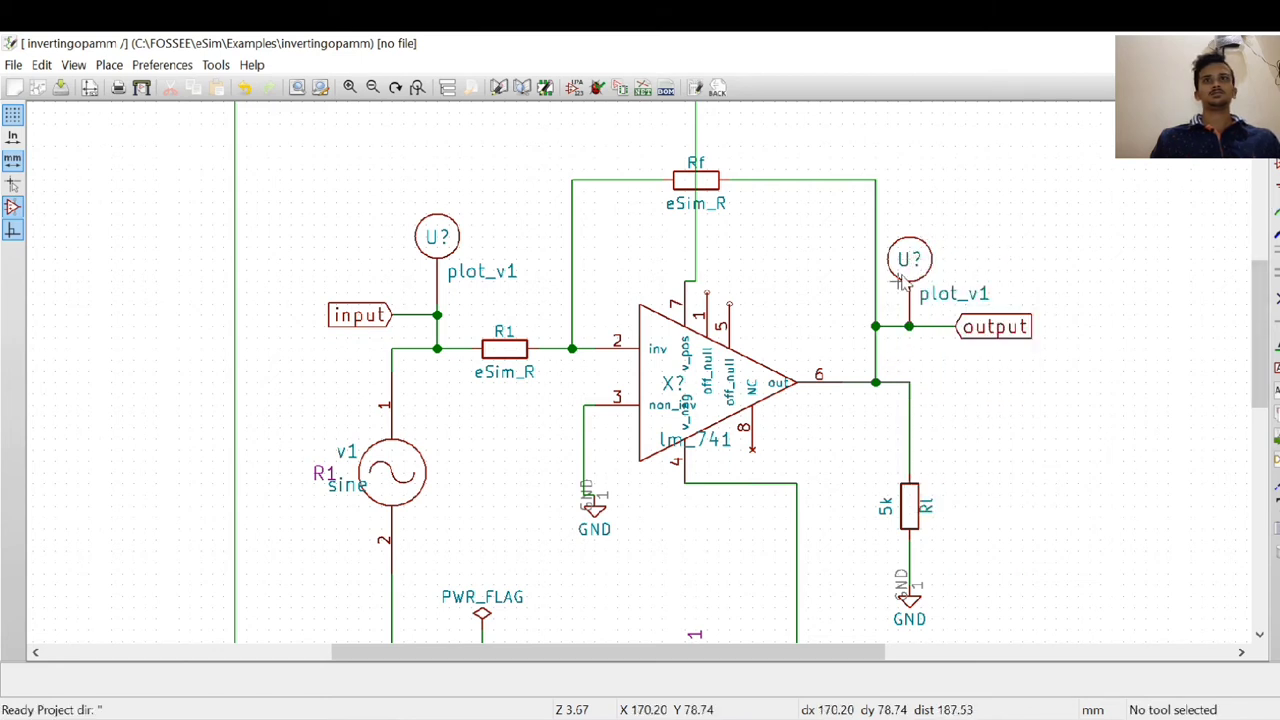
Step: Set the reference of the voltage plot component at the output node to U2 in its component properties
{"action": "right_click", "coordinate": [910, 262]}
{"action": "left_click", "coordinate": [945, 317]}
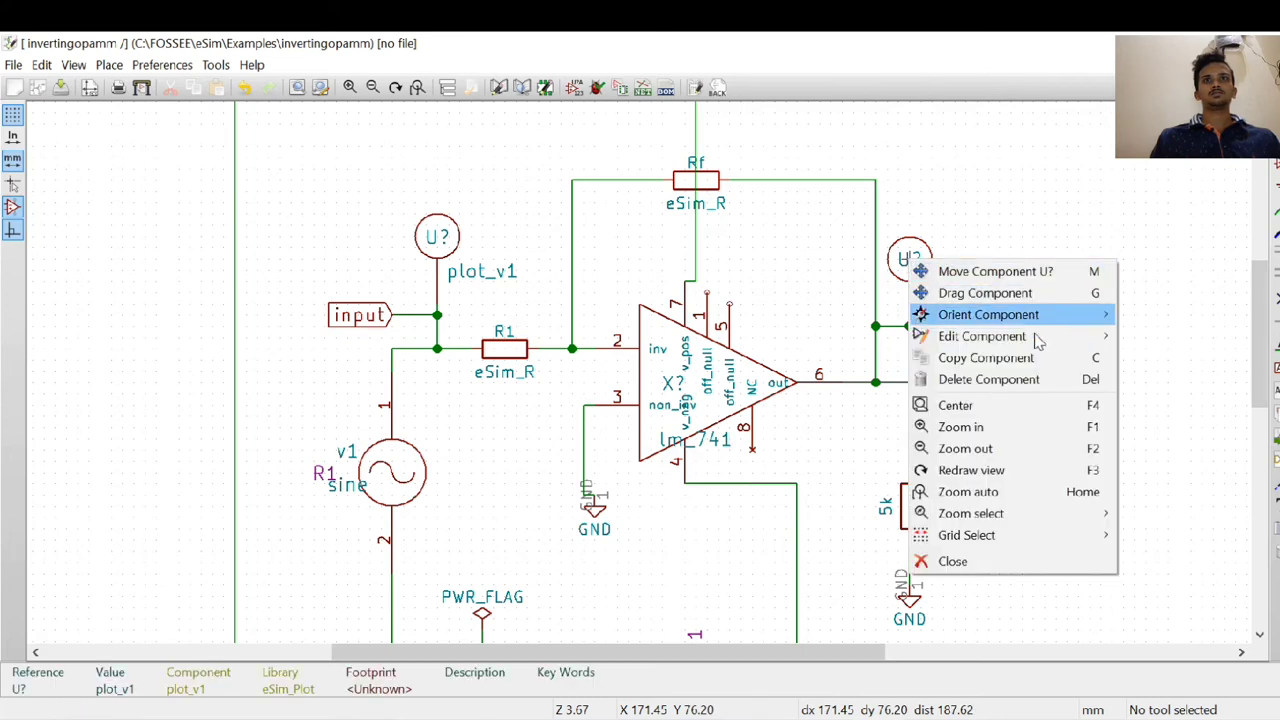
{"action": "mouse_move", "coordinate": [1022, 340]}
{"action": "left_click", "coordinate": [880, 338]}
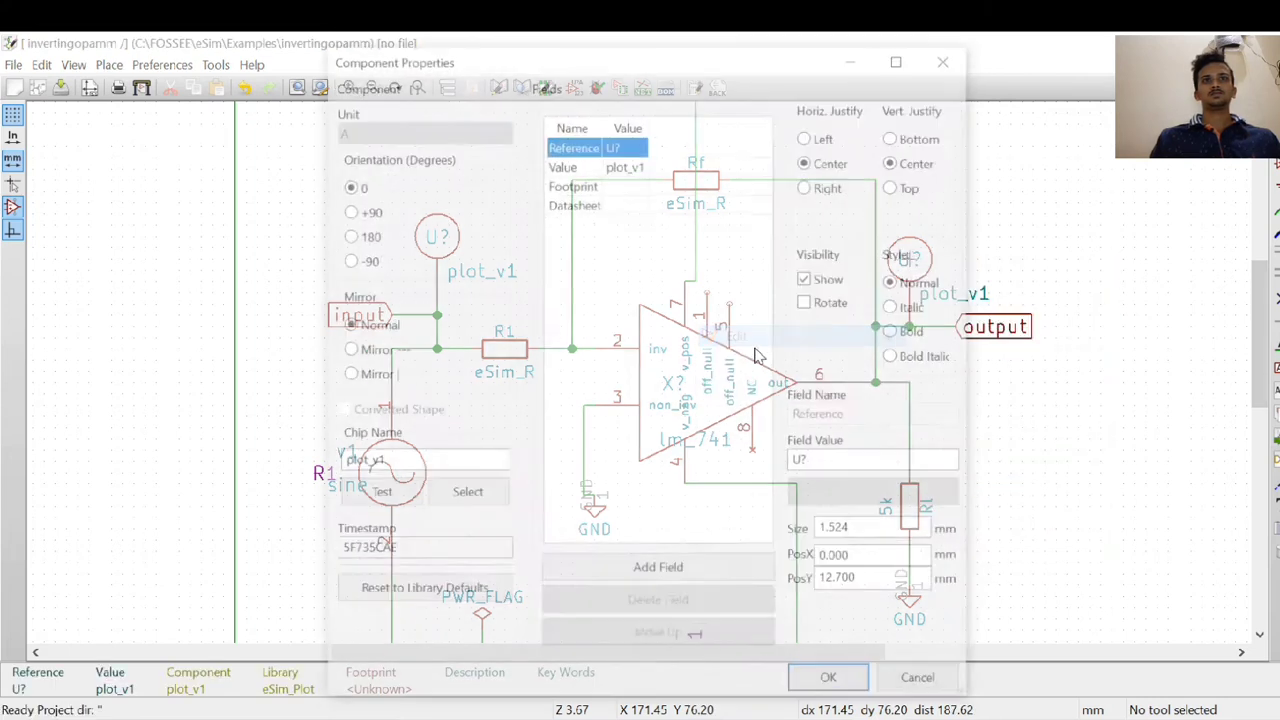
{"action": "left_click", "coordinate": [826, 461]}
{"action": "key", "text": "BackSpace"}
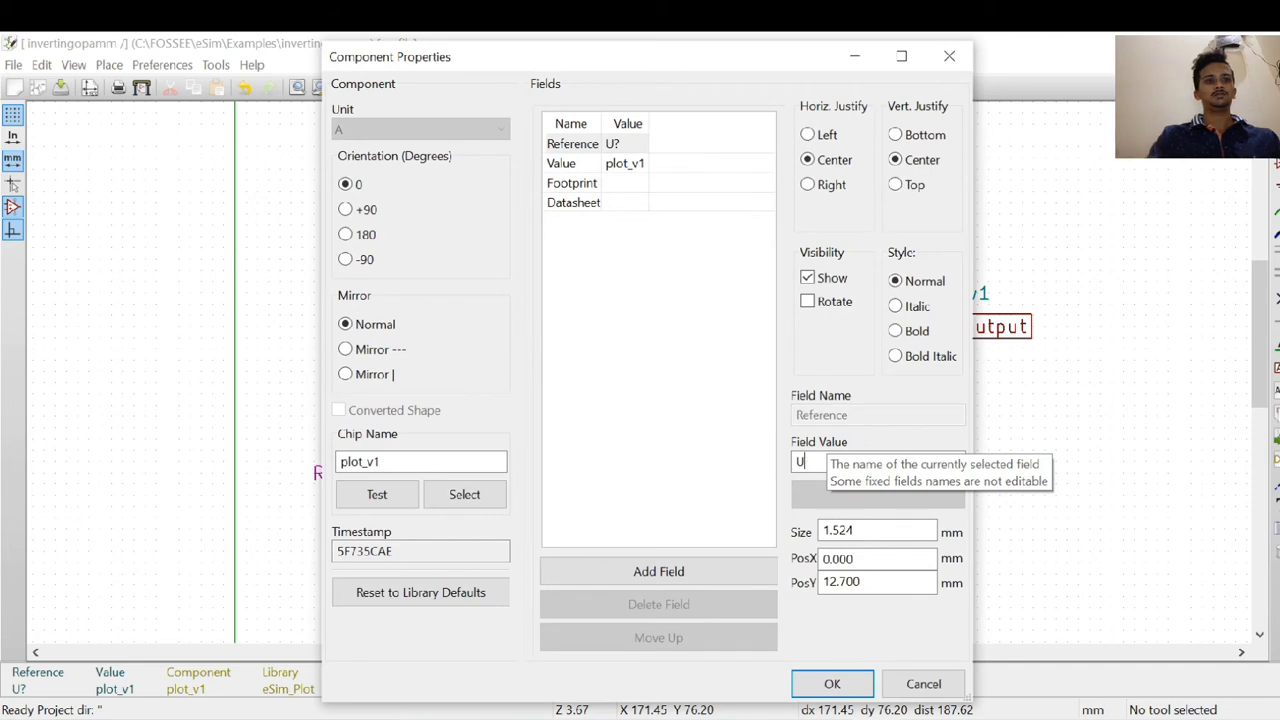
{"action": "left_click", "coordinate": [832, 684]}
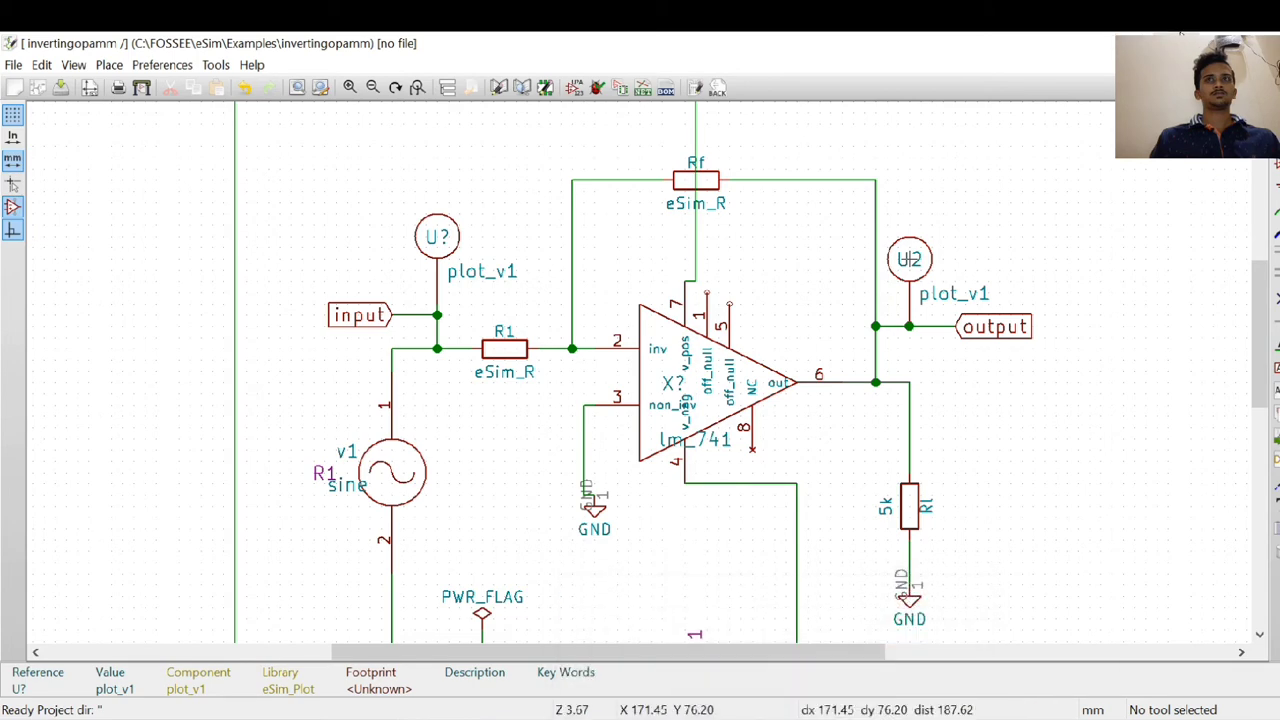
Step: Set the reference of the voltage plot component at the input node to U1 in its component properties
{"action": "left_click", "coordinate": [822, 718]}
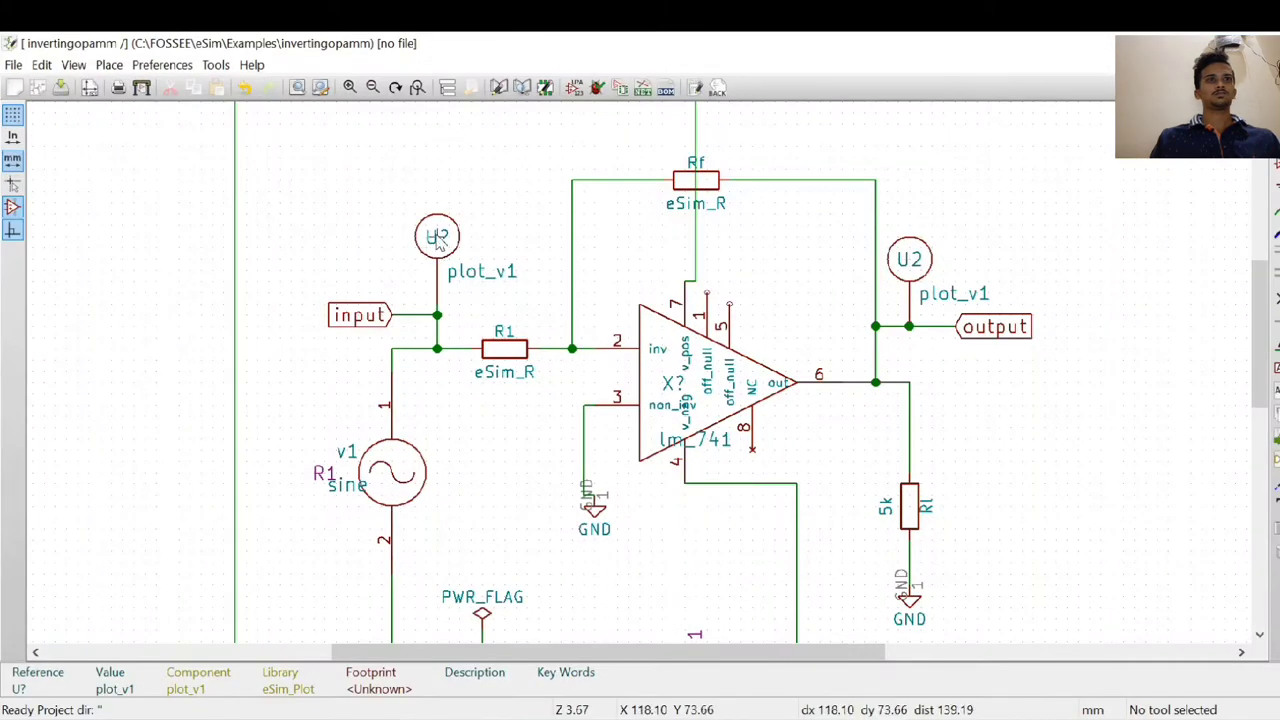
{"action": "right_click", "coordinate": [437, 236]}
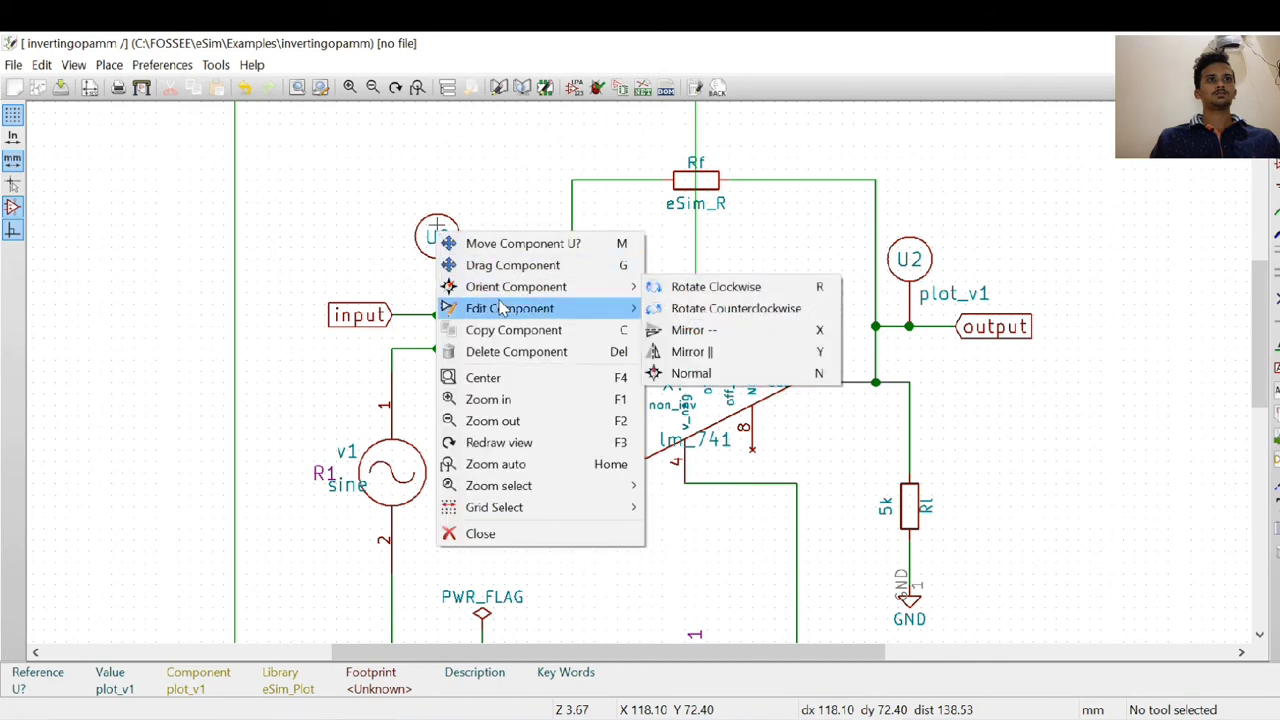
{"action": "mouse_move", "coordinate": [506, 307]}
{"action": "left_click", "coordinate": [760, 307]}
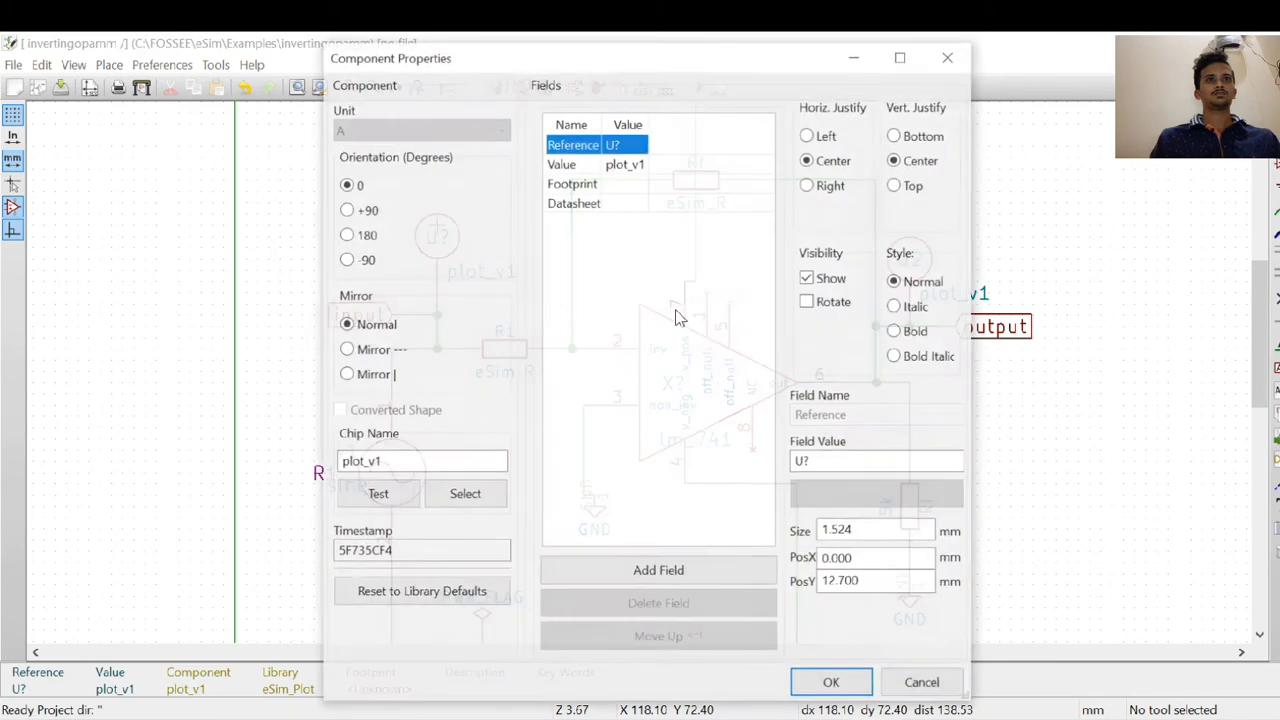
{"action": "left_click", "coordinate": [855, 461]}
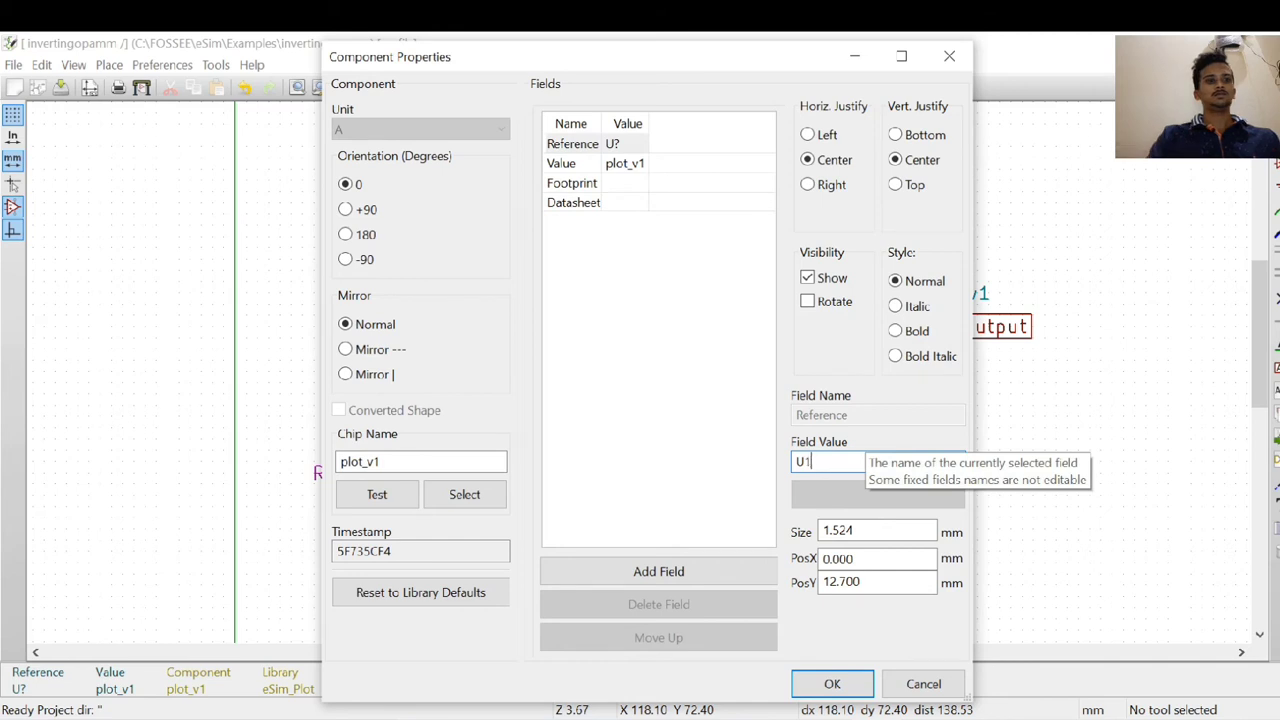
{"action": "type", "text": "1"}
{"action": "left_click", "coordinate": [832, 684]}
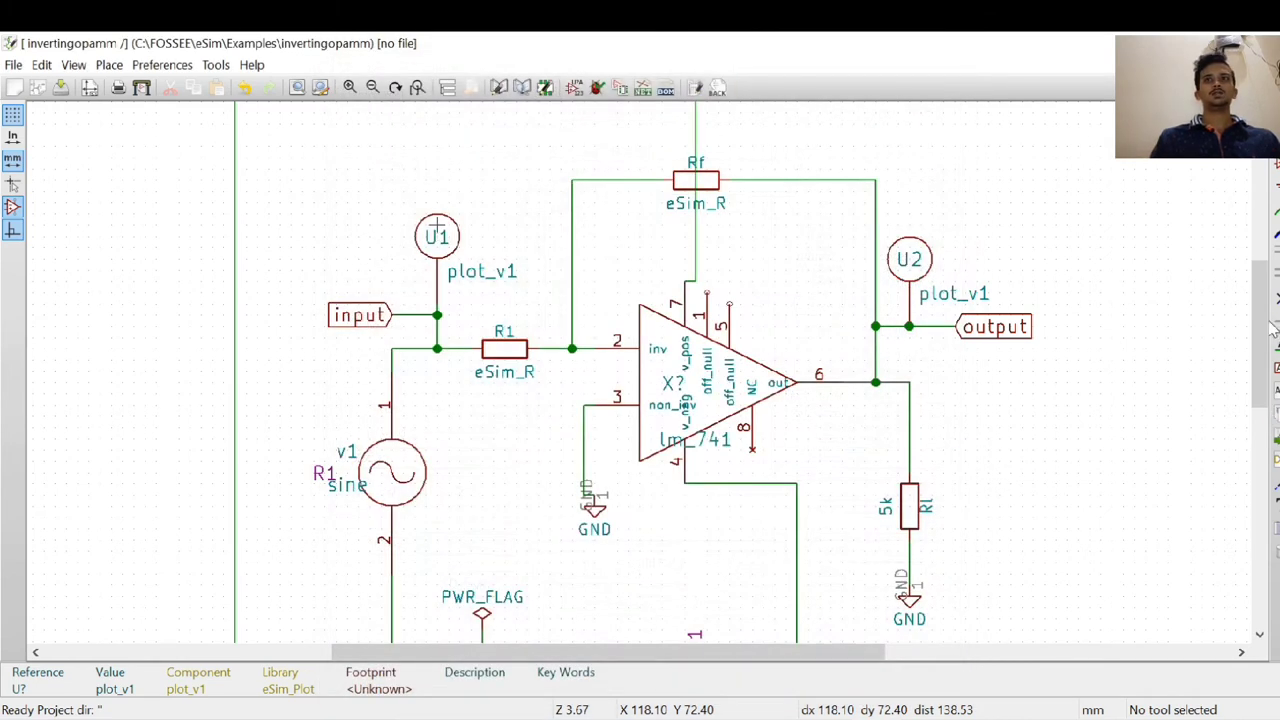
Step: Set the value of the upper DC source v2 feeding op-amp pin 7 to 15
{"action": "left_click_drag", "start_coordinate": [1260, 330], "coordinate": [1249, 249]}
{"action": "scroll", "coordinate": [1171, 306], "scroll_direction": "down", "scroll_amount": 1}
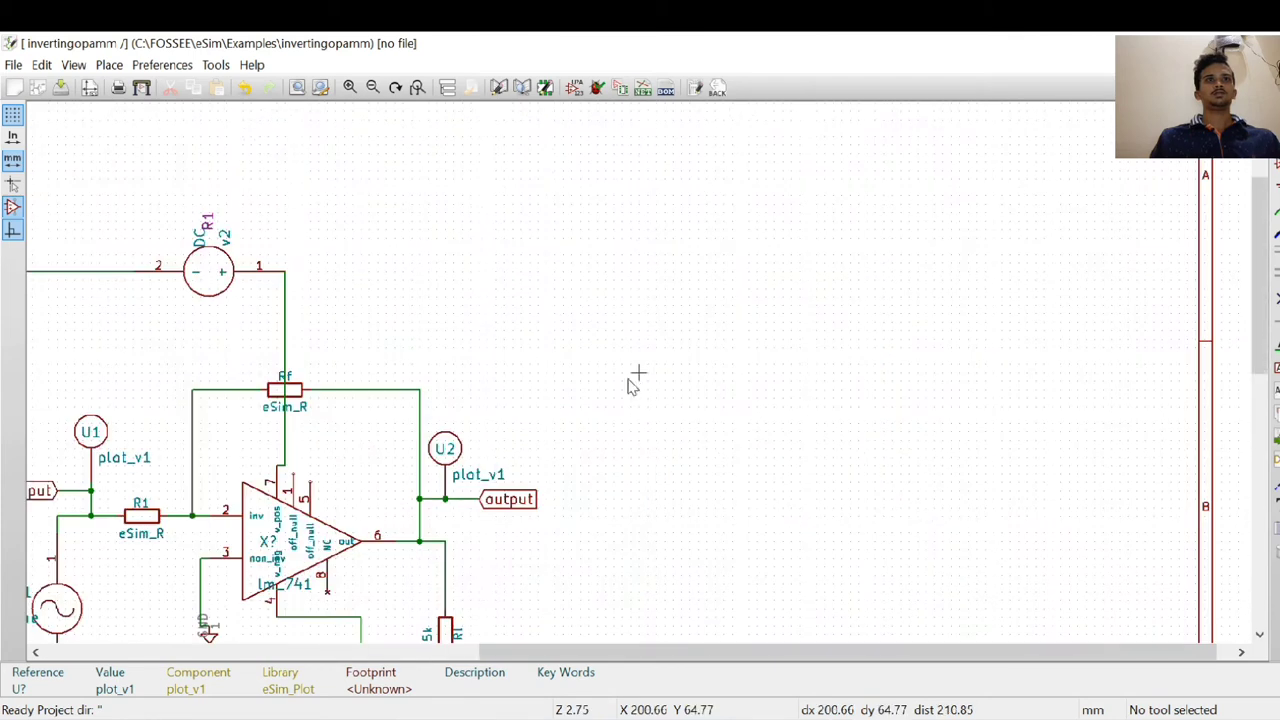
{"action": "left_click_drag", "start_coordinate": [710, 651], "coordinate": [466, 651]}
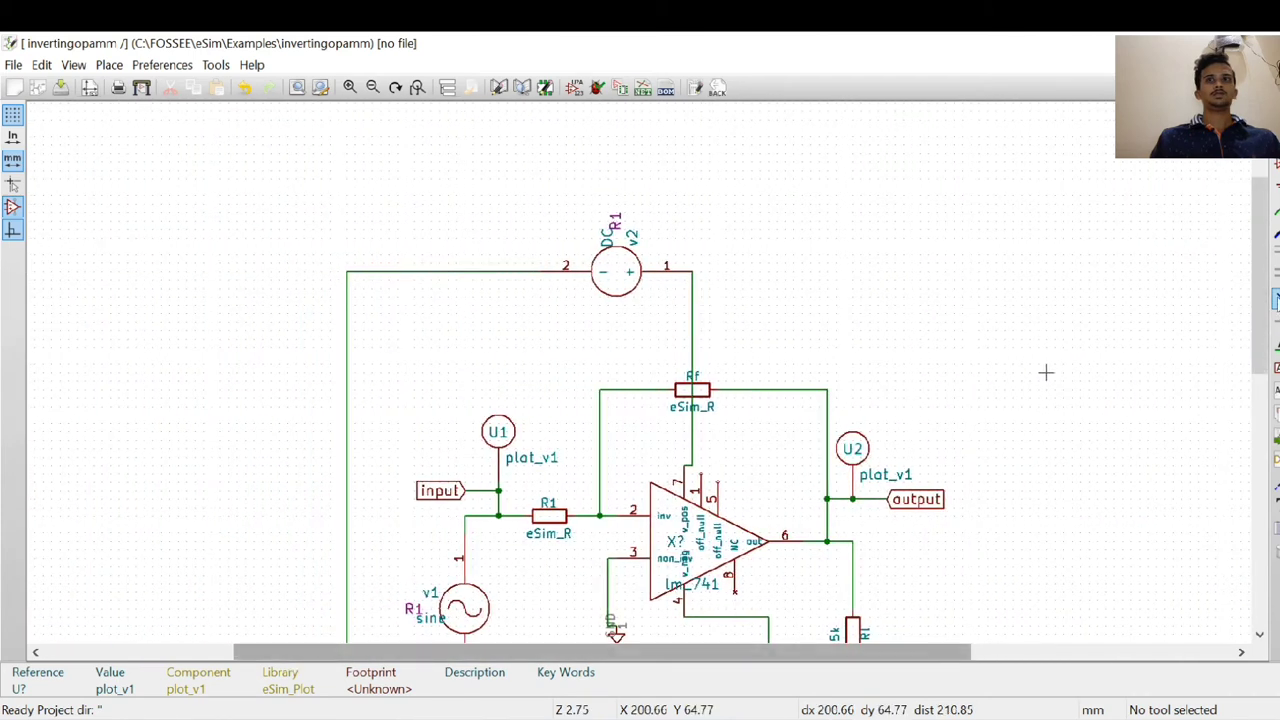
{"action": "mouse_move", "coordinate": [1257, 329]}
{"action": "left_mouse_down"}
{"action": "mouse_move", "coordinate": [1264, 407]}
{"action": "mouse_move", "coordinate": [1264, 338]}
{"action": "left_mouse_up"}
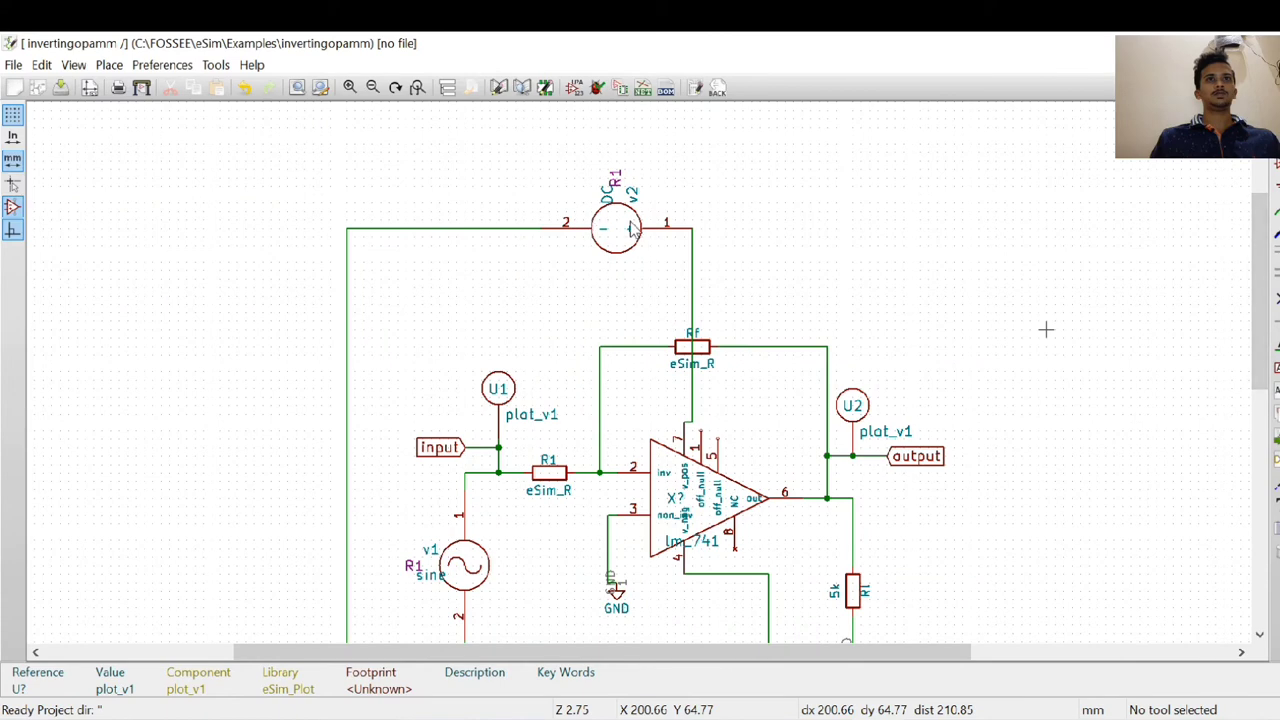
{"action": "mouse_move", "coordinate": [777, 718]}
{"action": "left_click", "coordinate": [795, 692]}
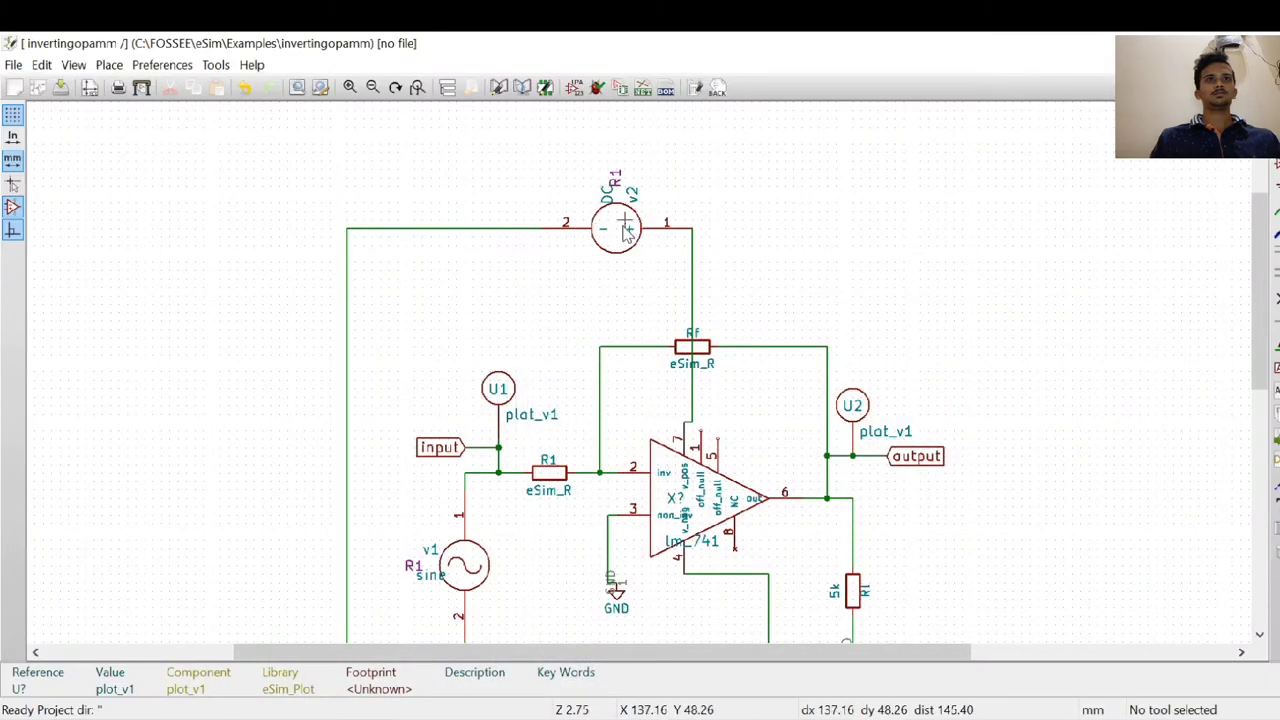
{"action": "right_click", "coordinate": [616, 228]}
{"action": "mouse_move", "coordinate": [727, 310]}
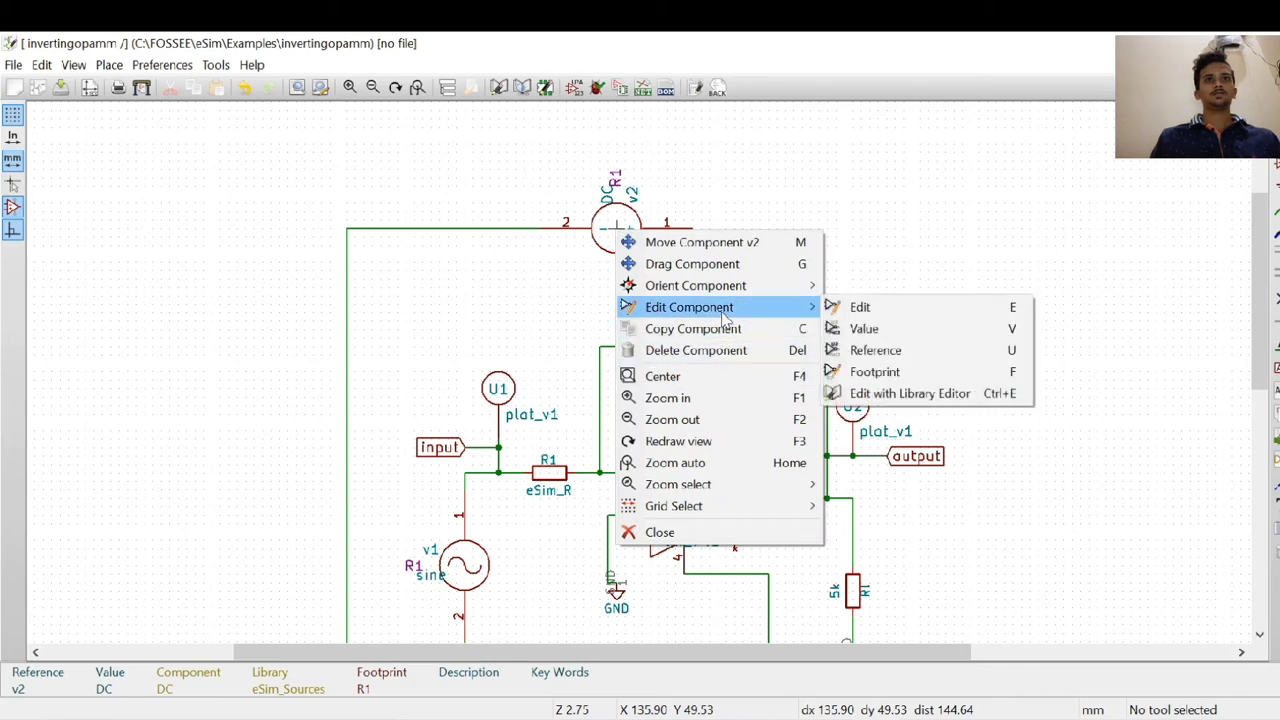
{"action": "left_click", "coordinate": [840, 328]}
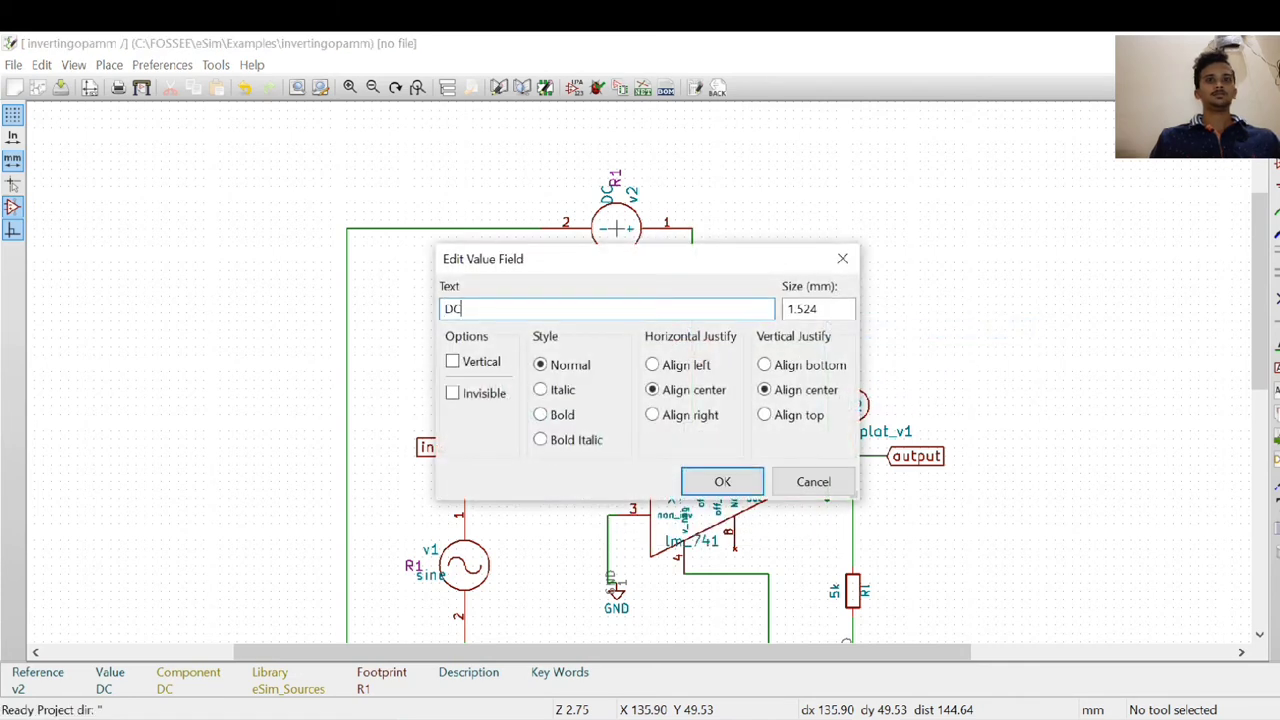
{"action": "key", "text": "BackSpace"}
{"action": "key", "text": "BackSpace"}
{"action": "type", "text": "15"}
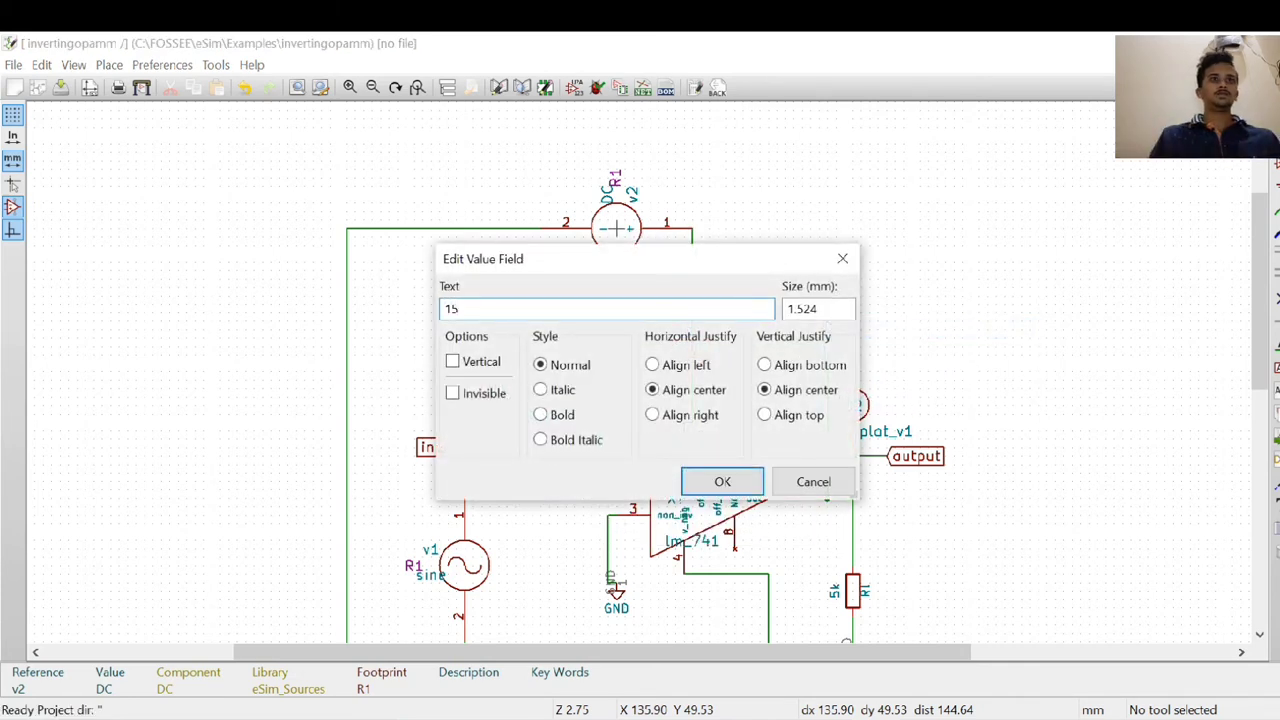
{"action": "left_click", "coordinate": [723, 481]}
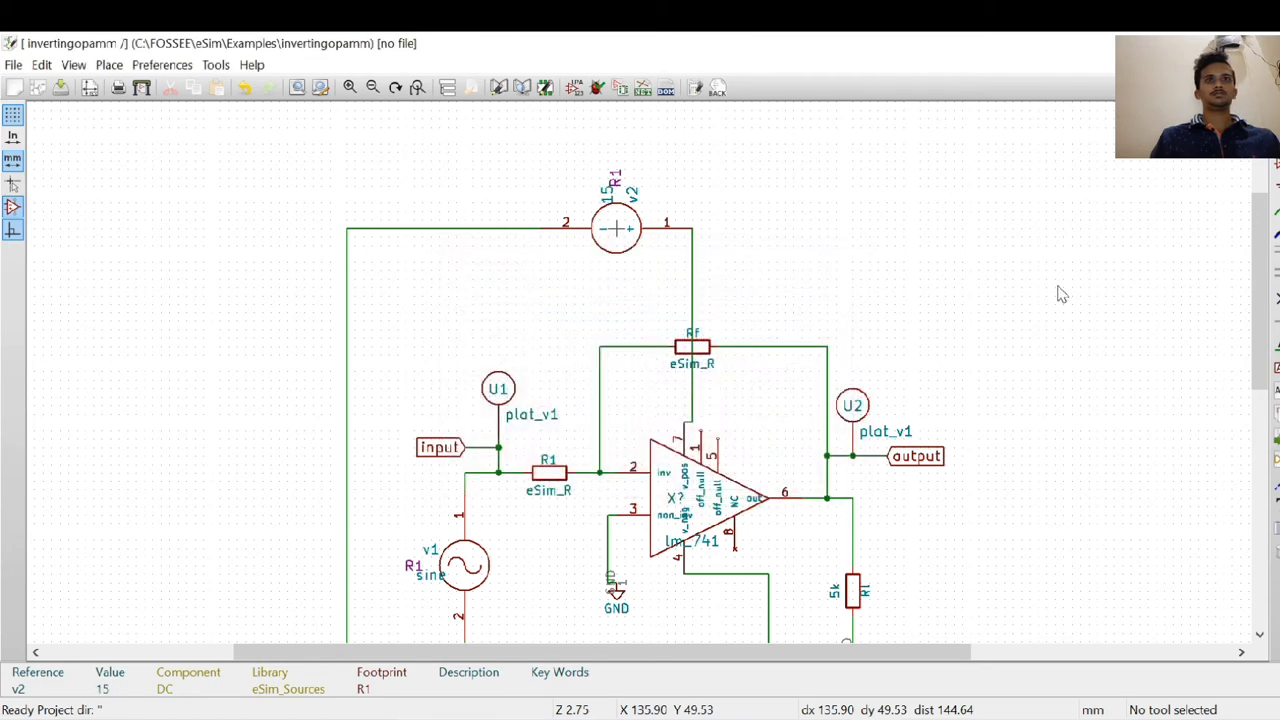
Step: Set the value of the lower DC source v3 feeding op-amp pin 4 to -15
{"action": "mouse_move", "coordinate": [776, 719]}
{"action": "left_click", "coordinate": [836, 662]}
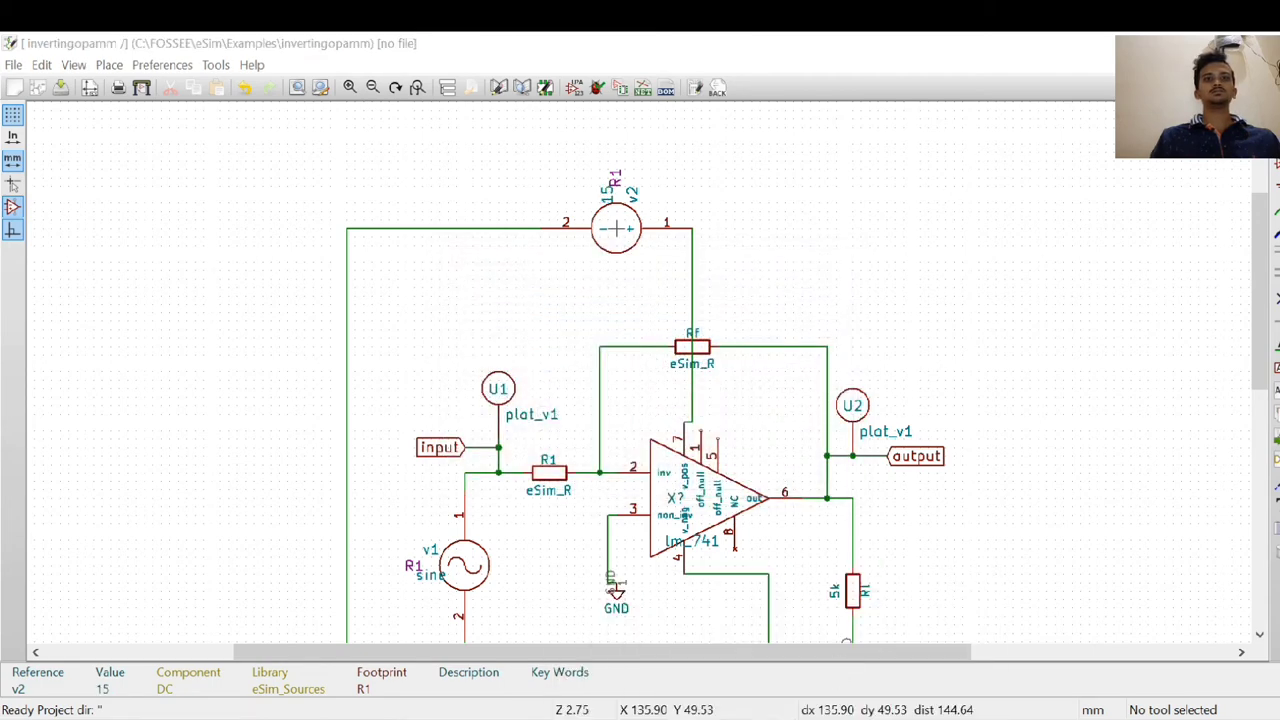
{"action": "left_click", "coordinate": [1163, 43]}
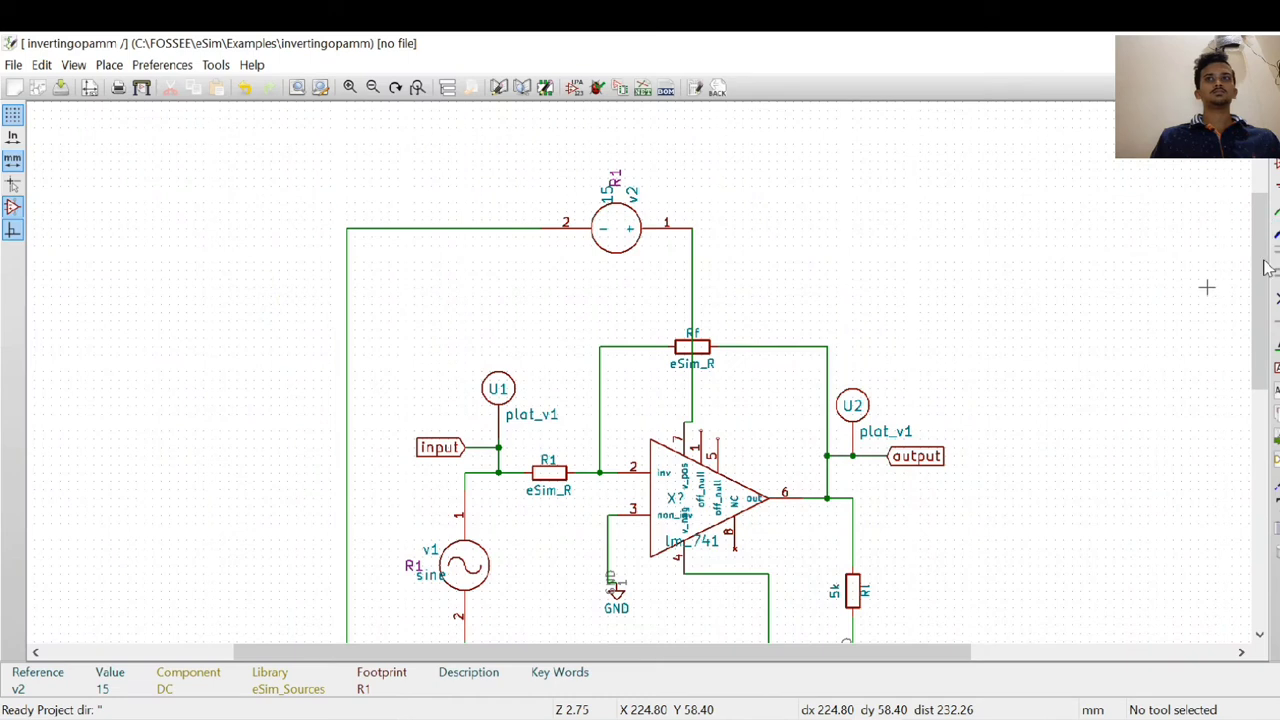
{"action": "left_click_drag", "start_coordinate": [1265, 268], "coordinate": [1265, 336]}
{"action": "right_click", "coordinate": [697, 548]}
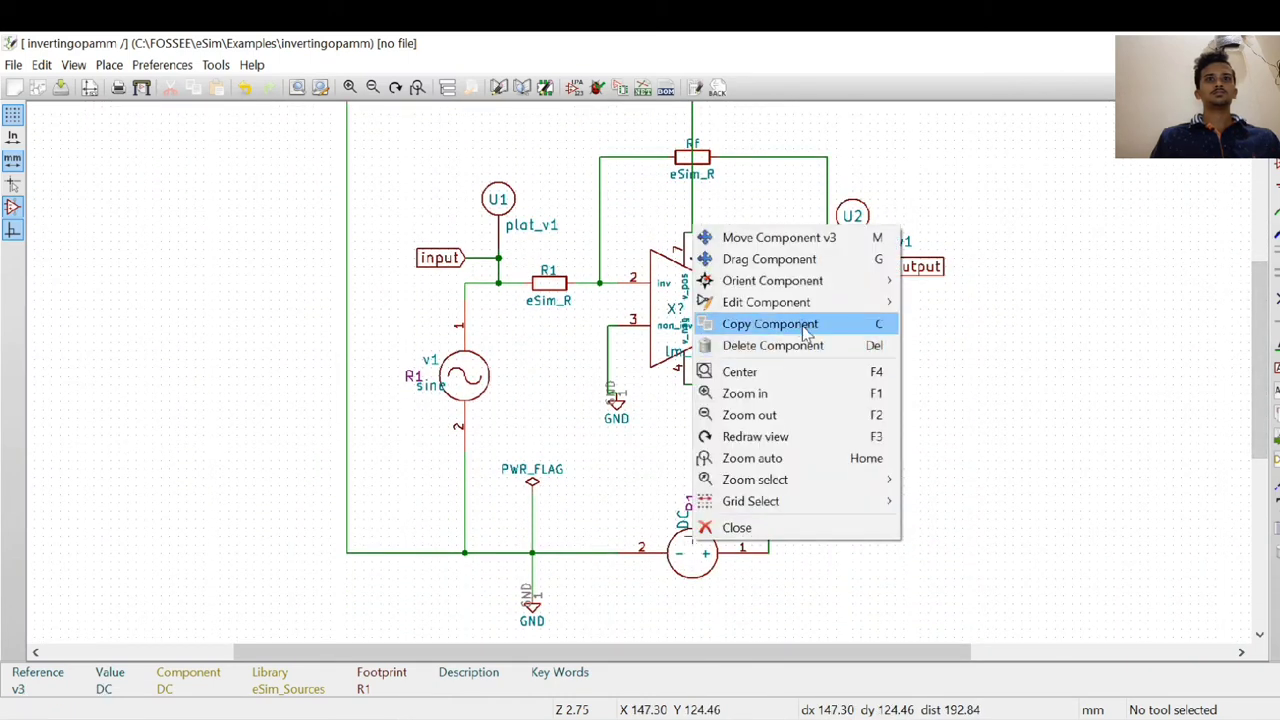
{"action": "mouse_move", "coordinate": [795, 302]}
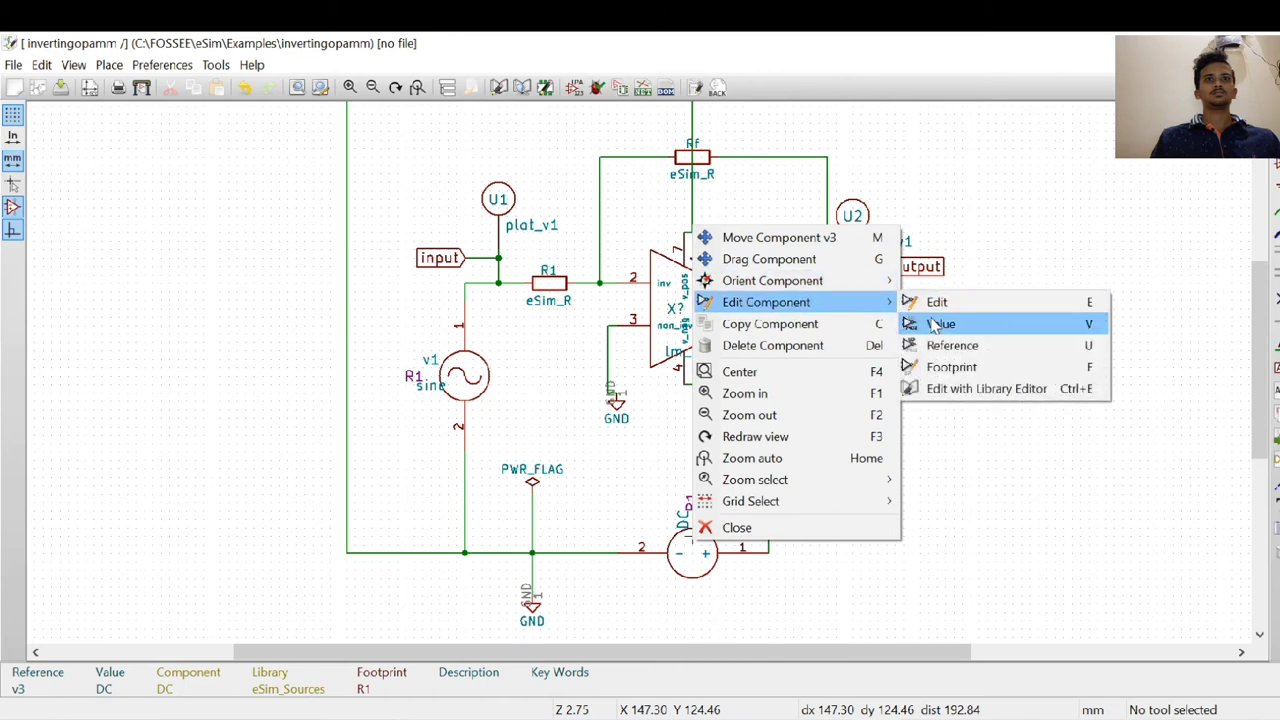
{"action": "left_click", "coordinate": [940, 324]}
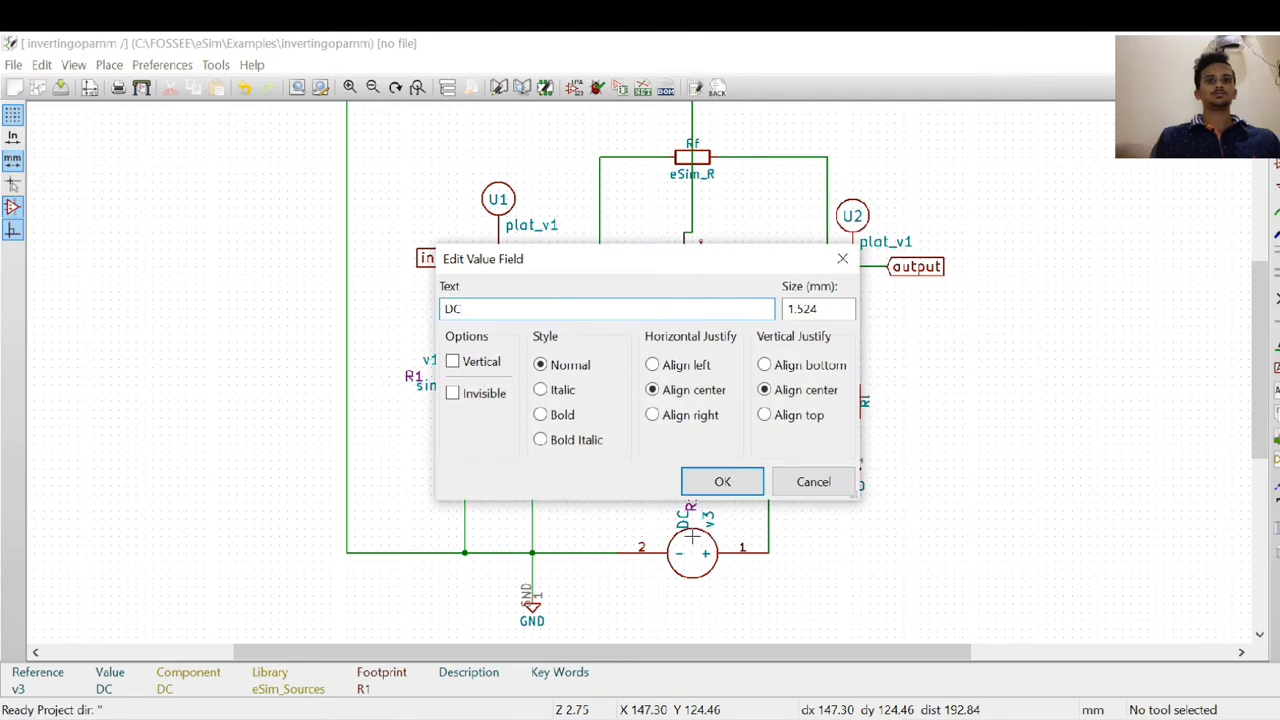
{"action": "type", "text": "-15"}
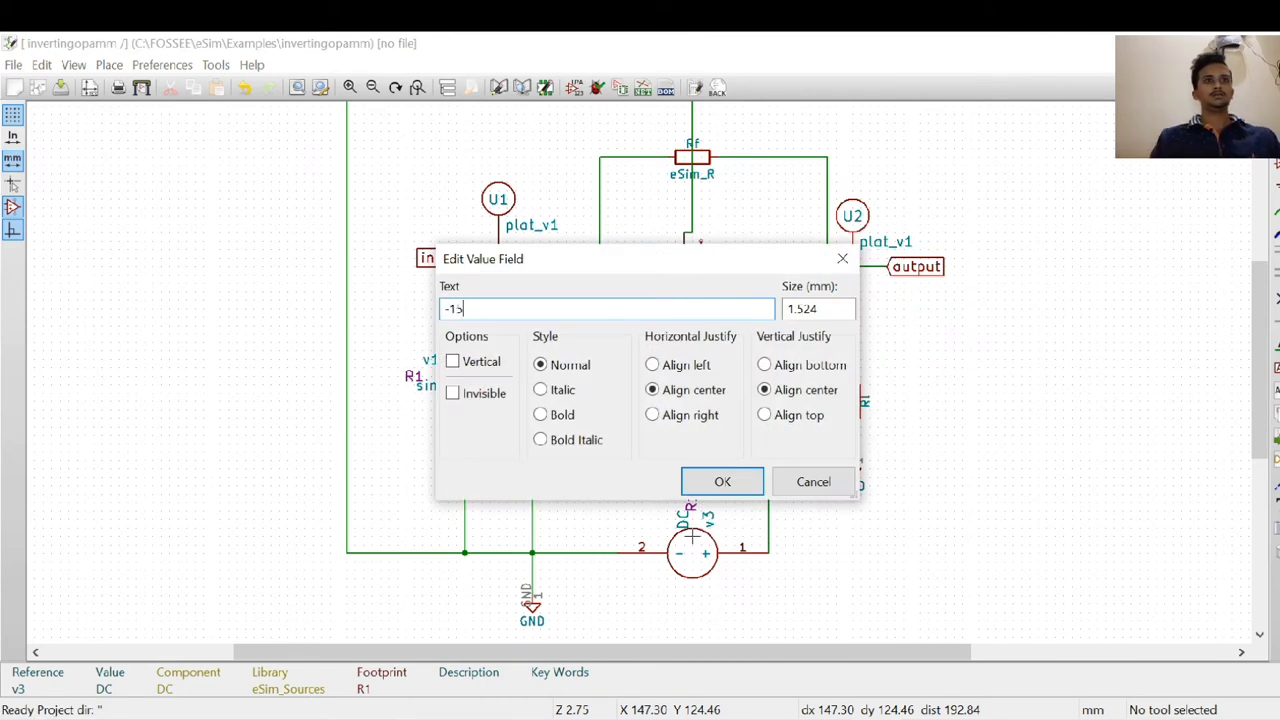
{"action": "left_click", "coordinate": [688, 482]}
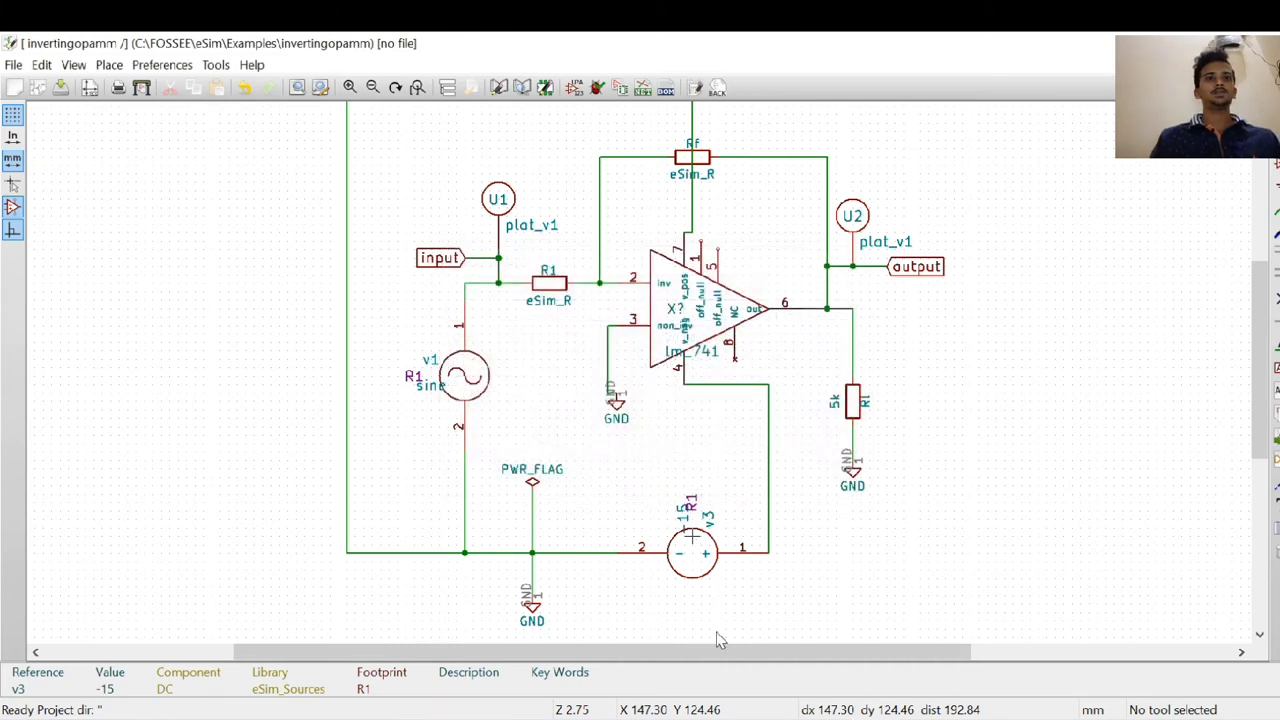
Step: Set the value of the feedback resistor Rf to 2k
{"action": "left_click_drag", "start_coordinate": [705, 652], "coordinate": [694, 652]}
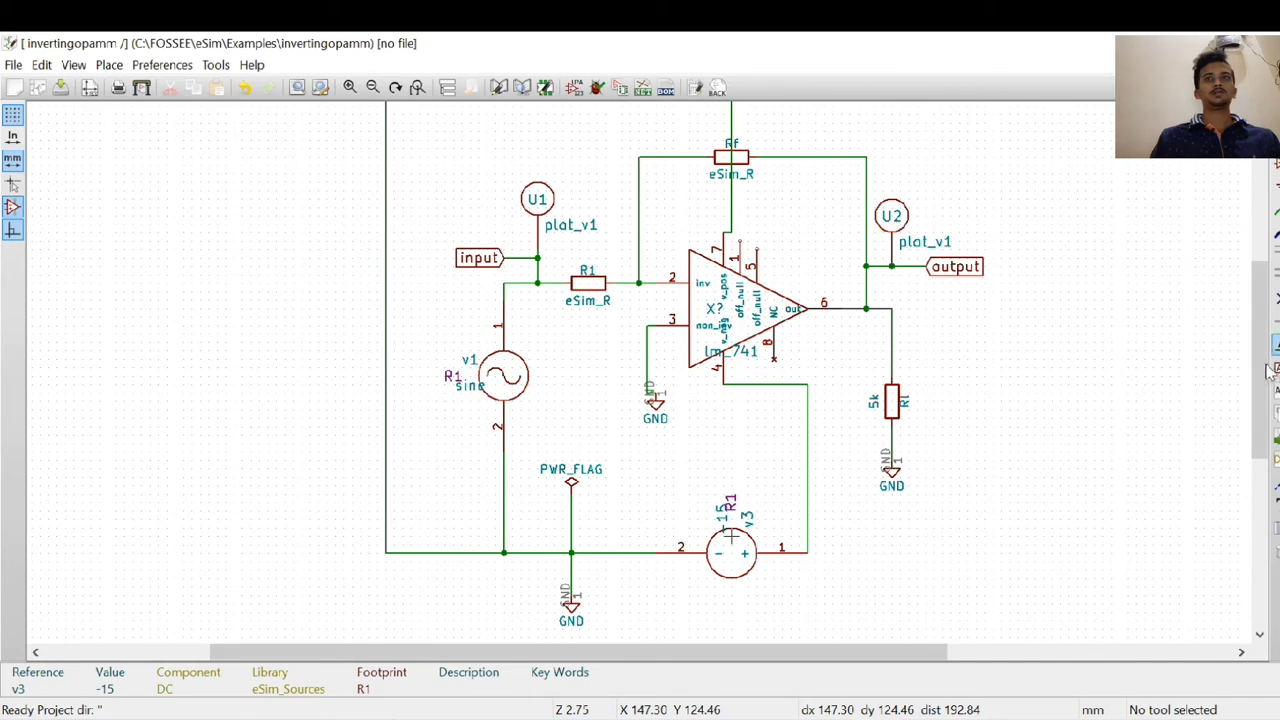
{"action": "left_click_drag", "start_coordinate": [1259, 360], "coordinate": [1259, 338]}
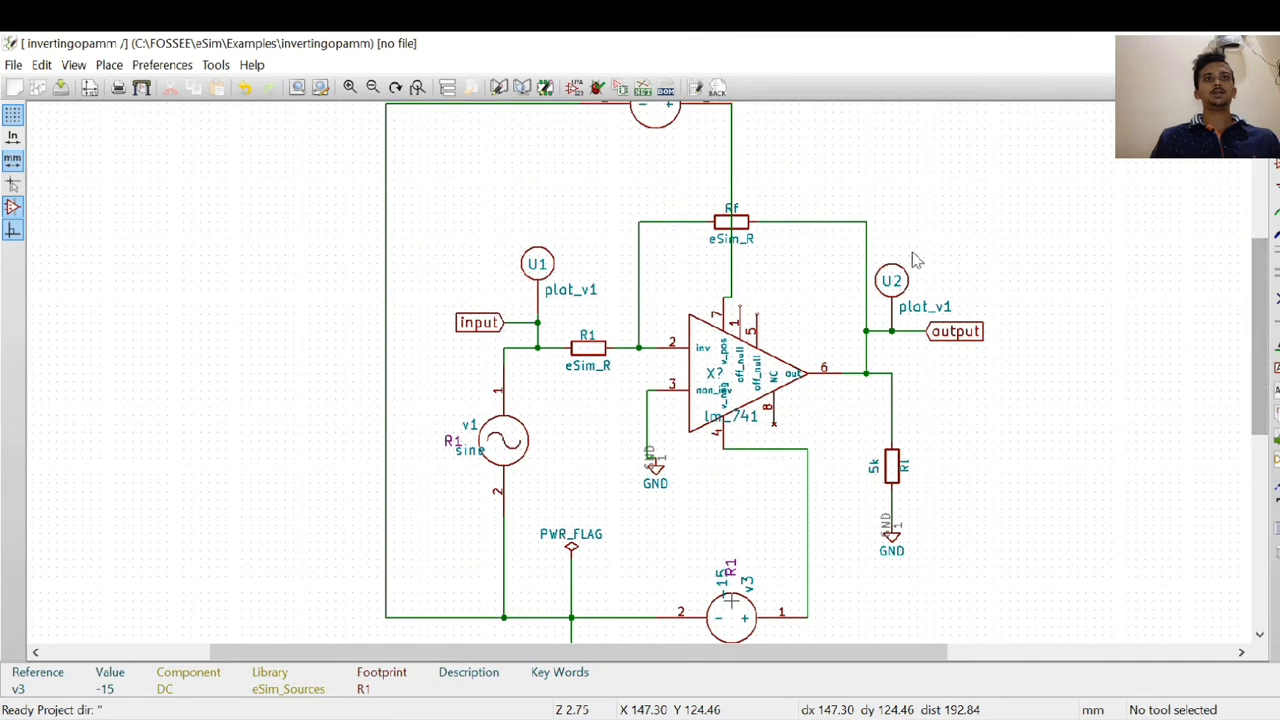
{"action": "mouse_move", "coordinate": [771, 715]}
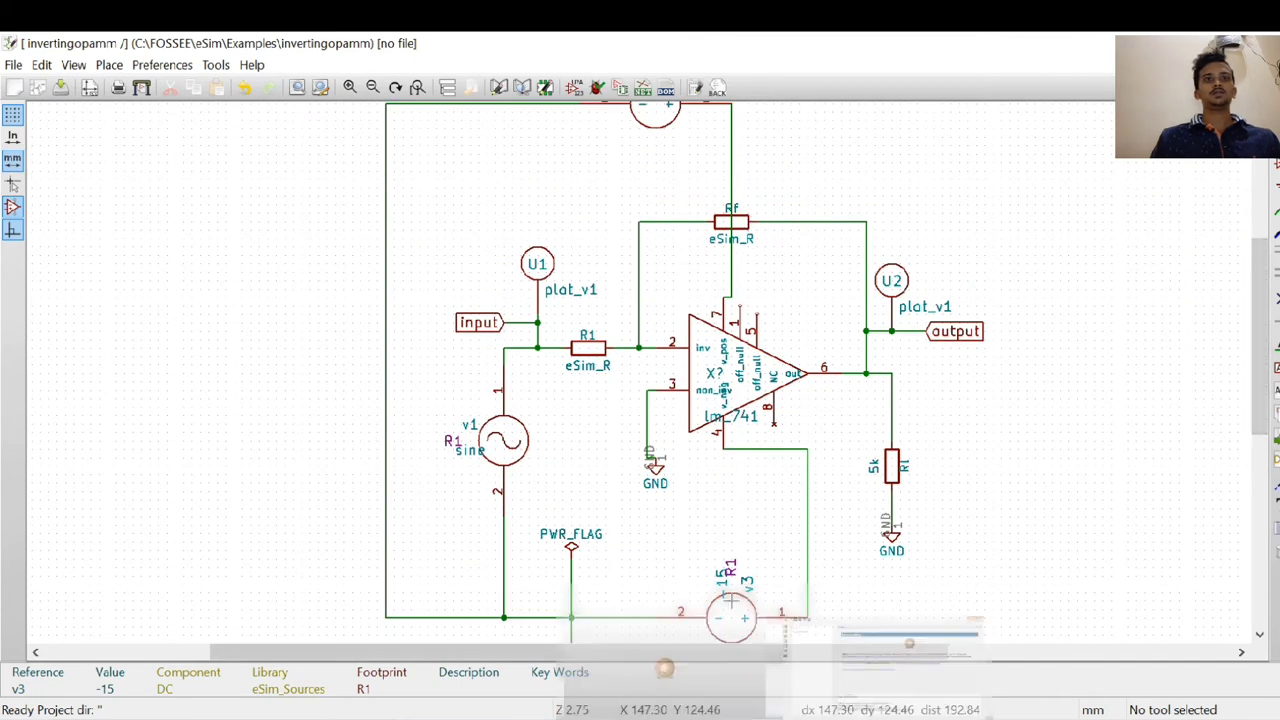
{"action": "left_click", "coordinate": [890, 605]}
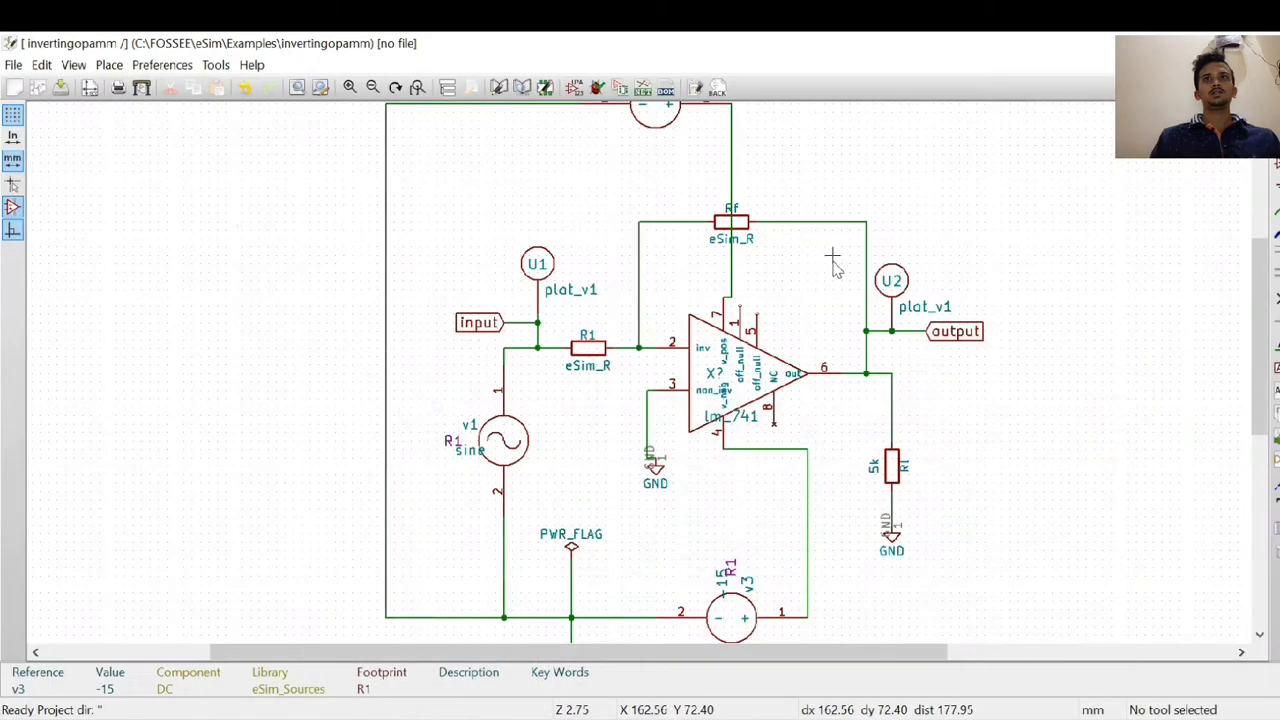
{"action": "left_click", "coordinate": [738, 226]}
{"action": "left_click", "coordinate": [767, 260]}
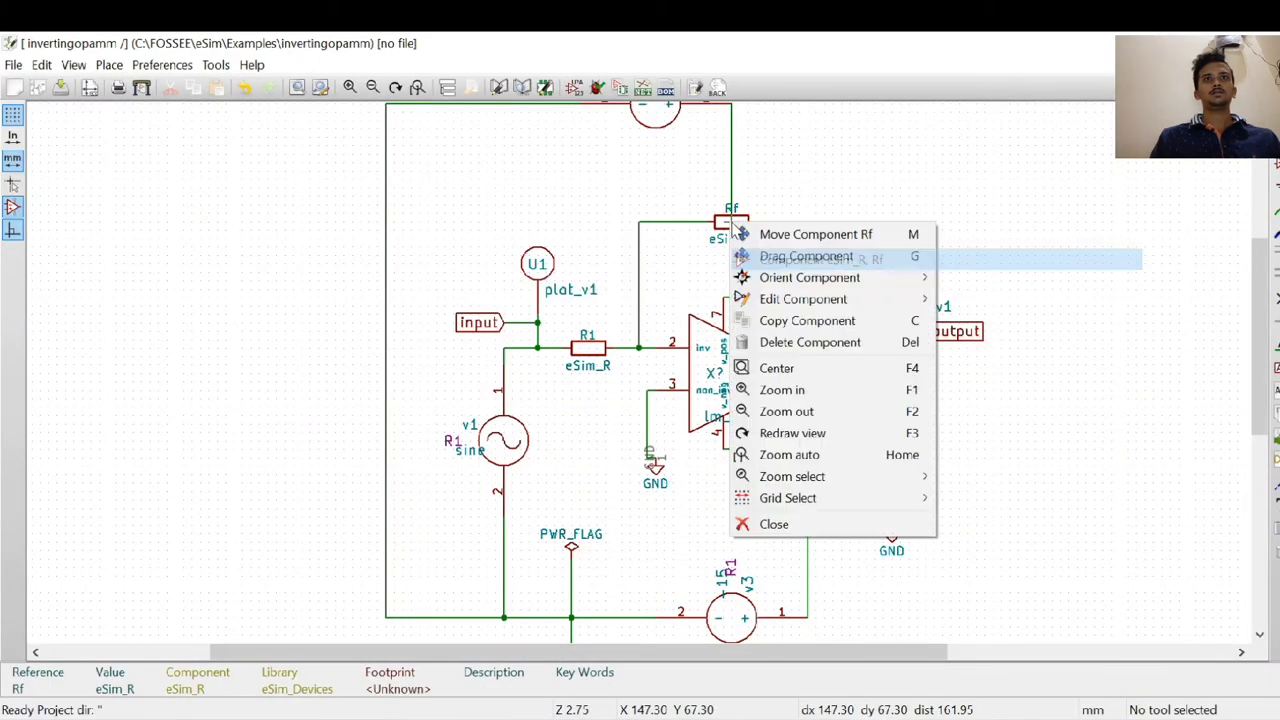
{"action": "mouse_move", "coordinate": [866, 298]}
{"action": "left_click", "coordinate": [944, 321]}
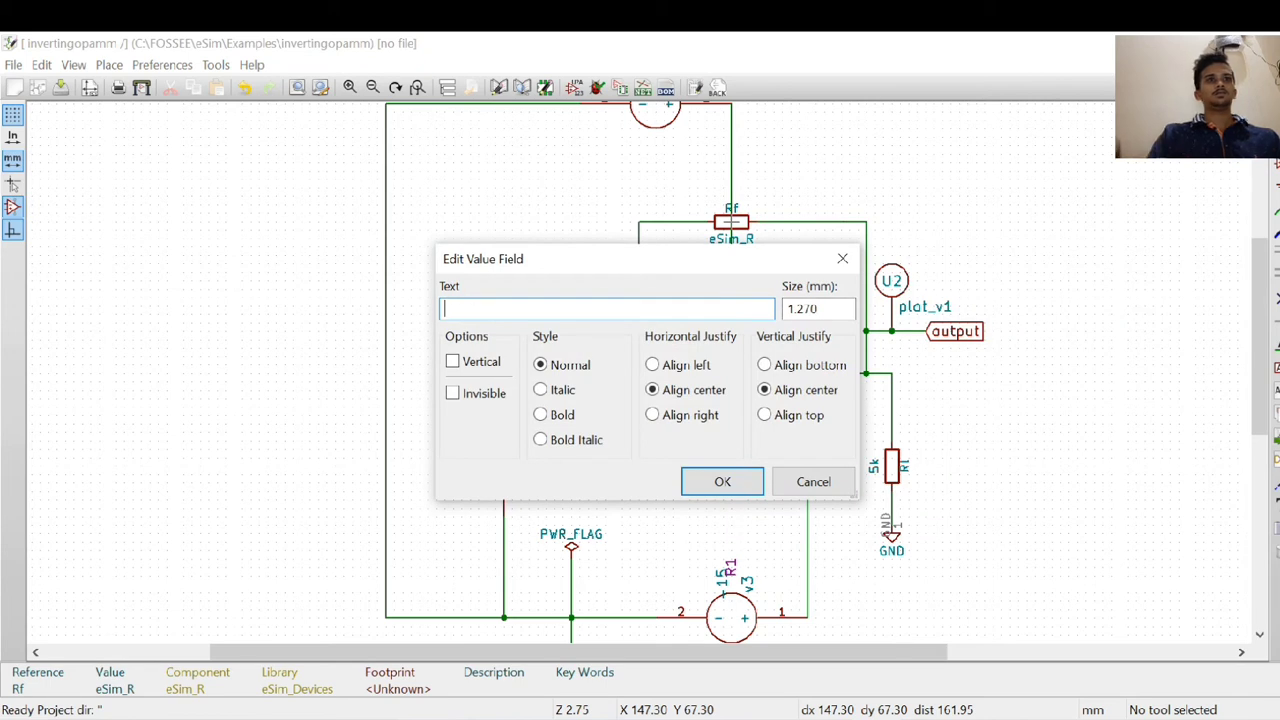
{"action": "type", "text": "2k"}
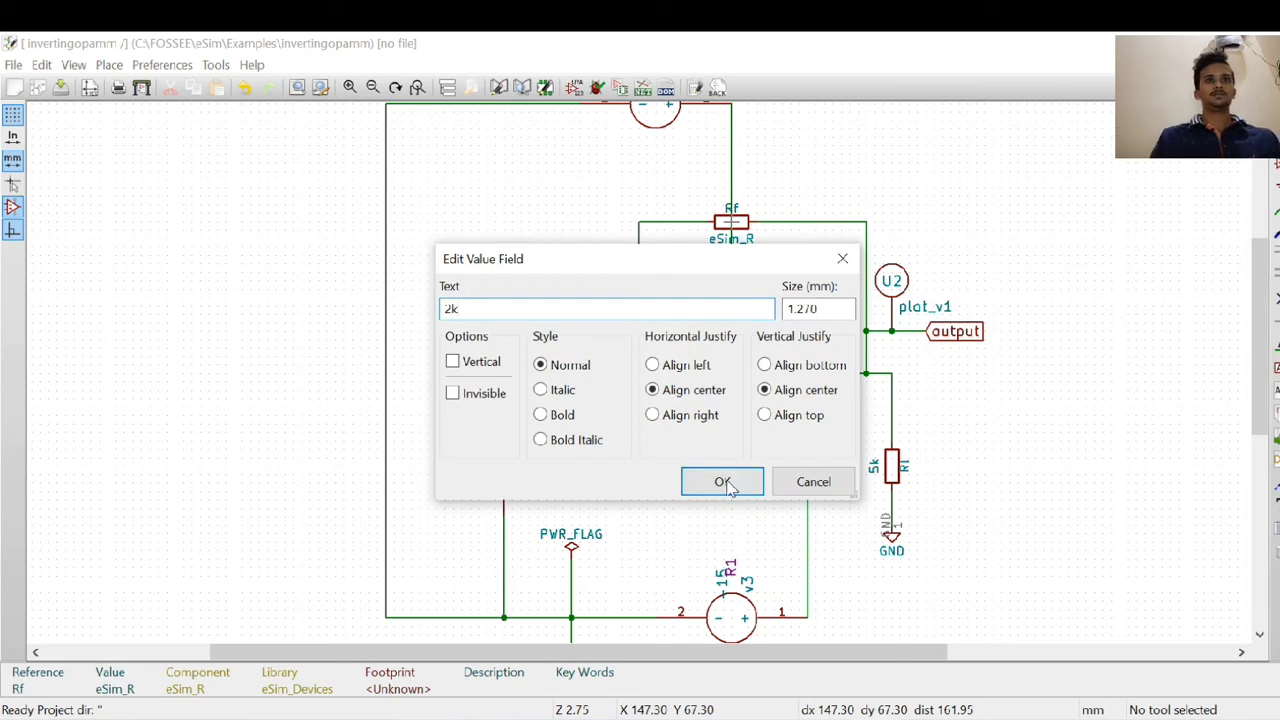
{"action": "left_click", "coordinate": [722, 482]}
Step: Set the value of the input resistor R1 to 1k
{"action": "right_click", "coordinate": [581, 348]}
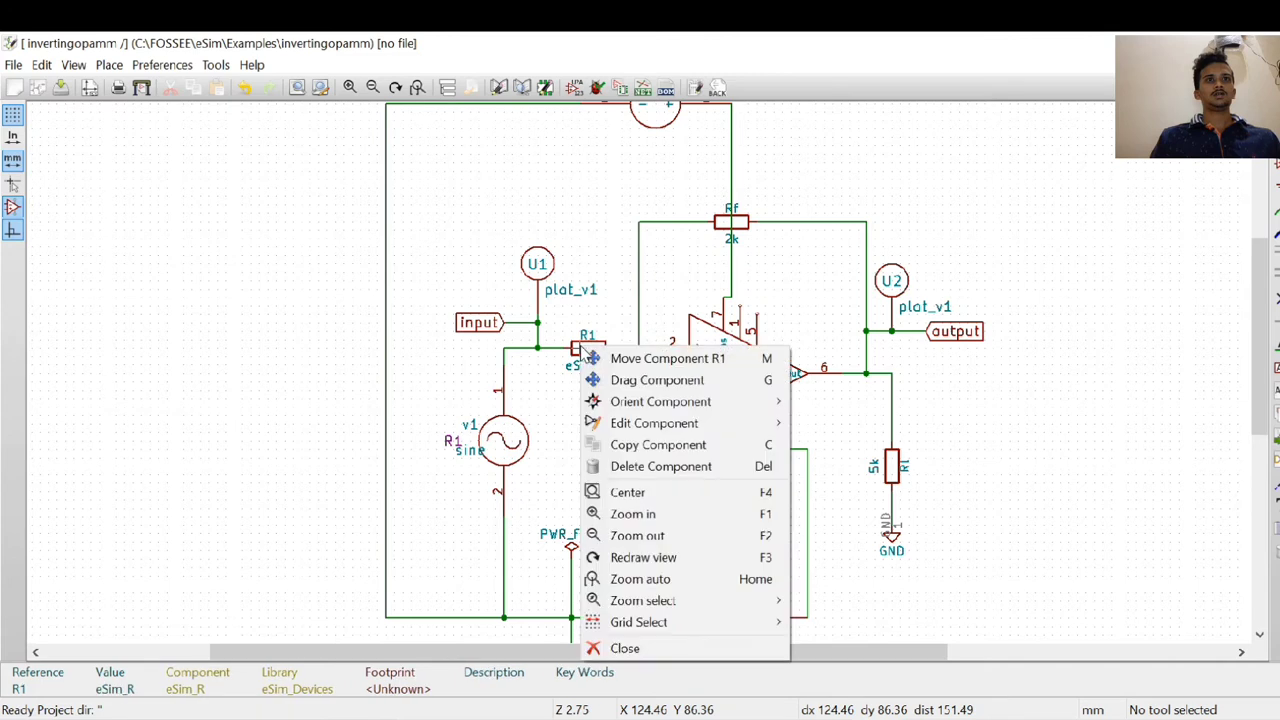
{"action": "mouse_move", "coordinate": [659, 433]}
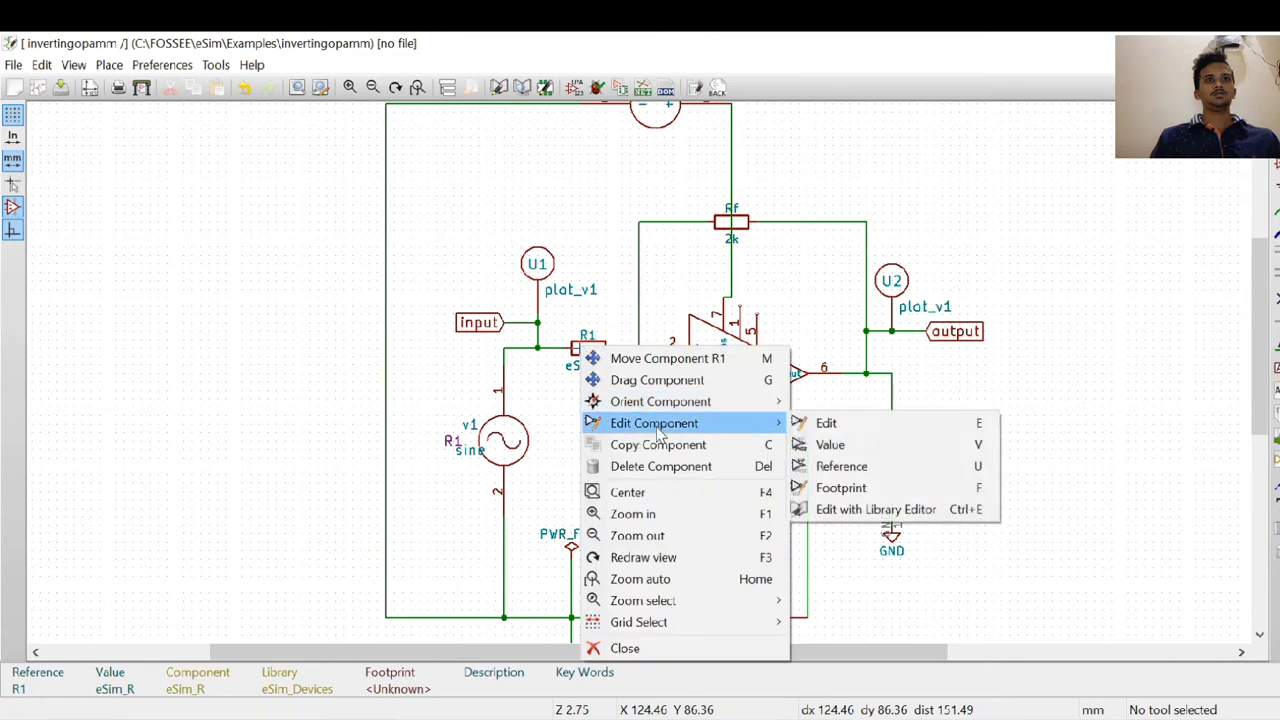
{"action": "left_click", "coordinate": [840, 445]}
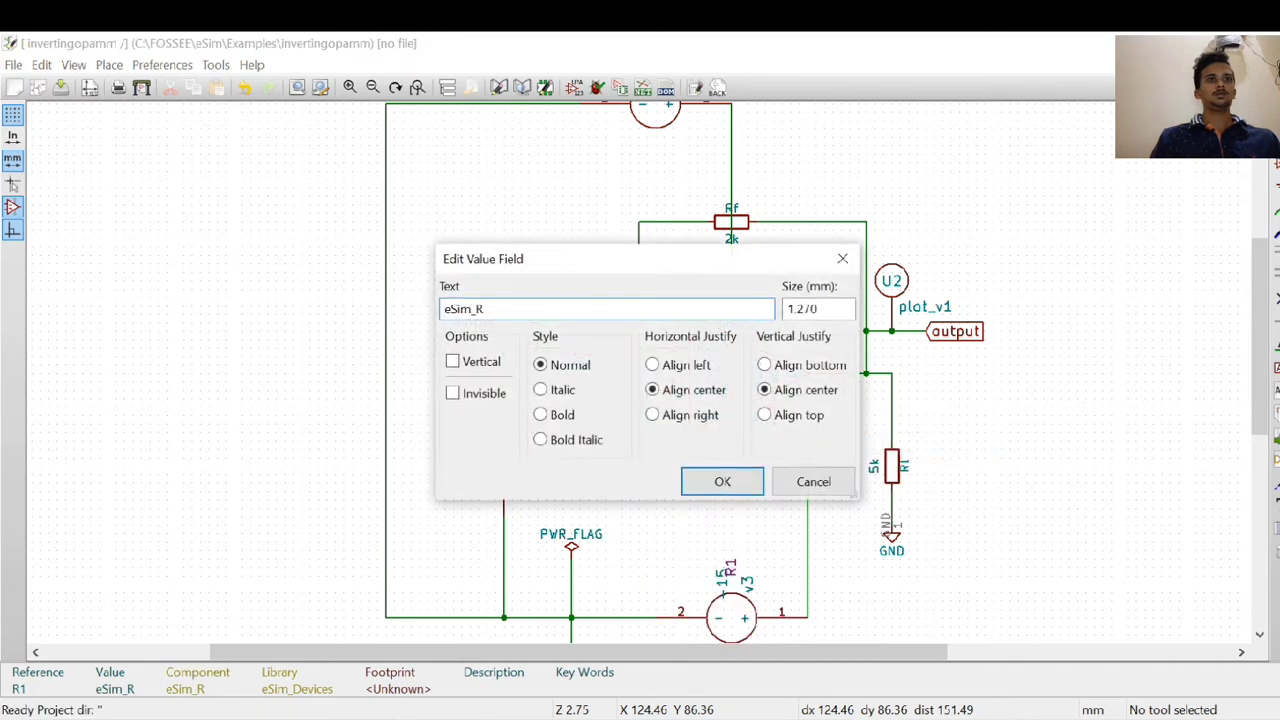
{"action": "key", "text": "BackSpace"}
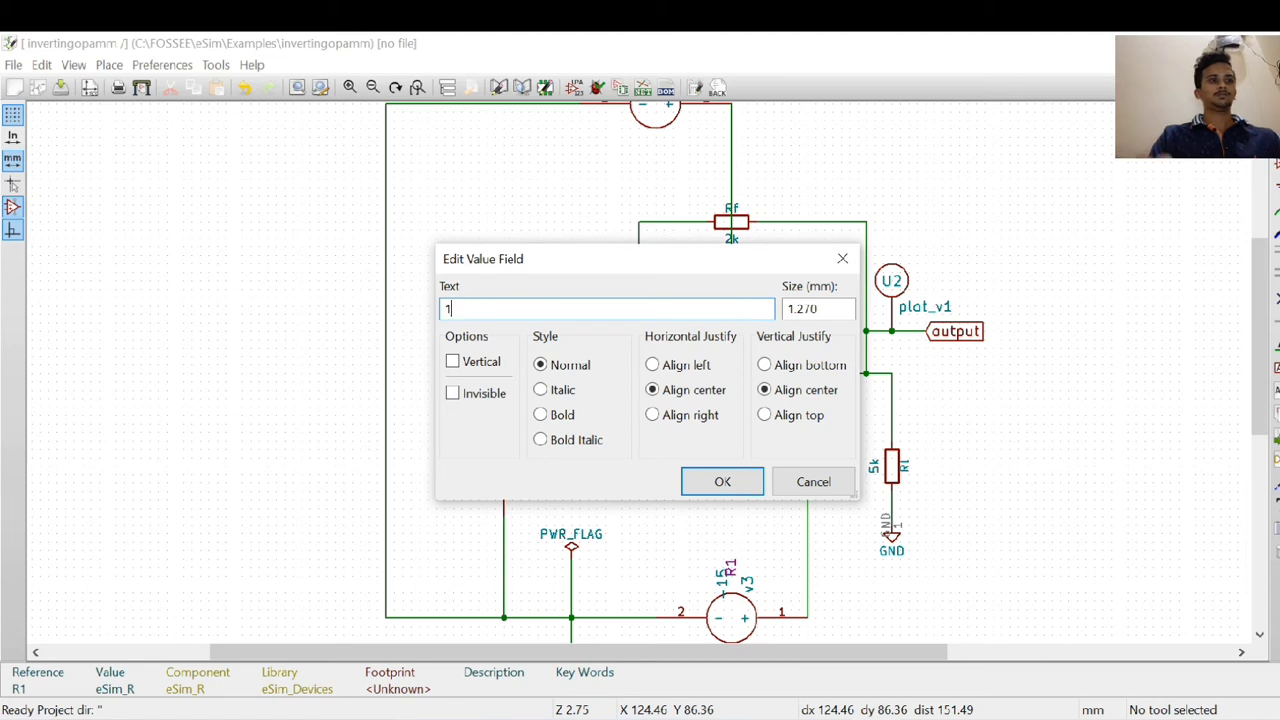
{"action": "left_click", "coordinate": [750, 484]}
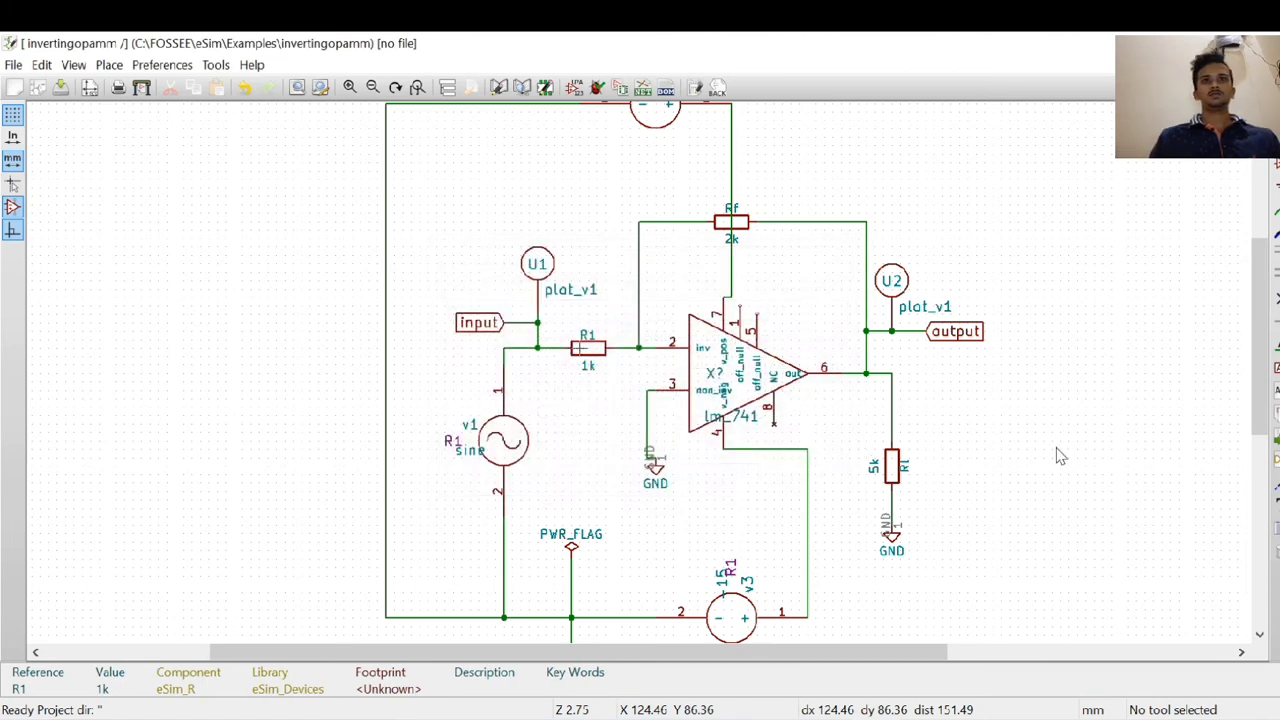
Step: Annotate the unannotated components across the entire schematic, keeping the existing annotation
{"action": "scroll", "coordinate": [1094, 400], "scroll_direction": "down", "scroll_amount": 1}
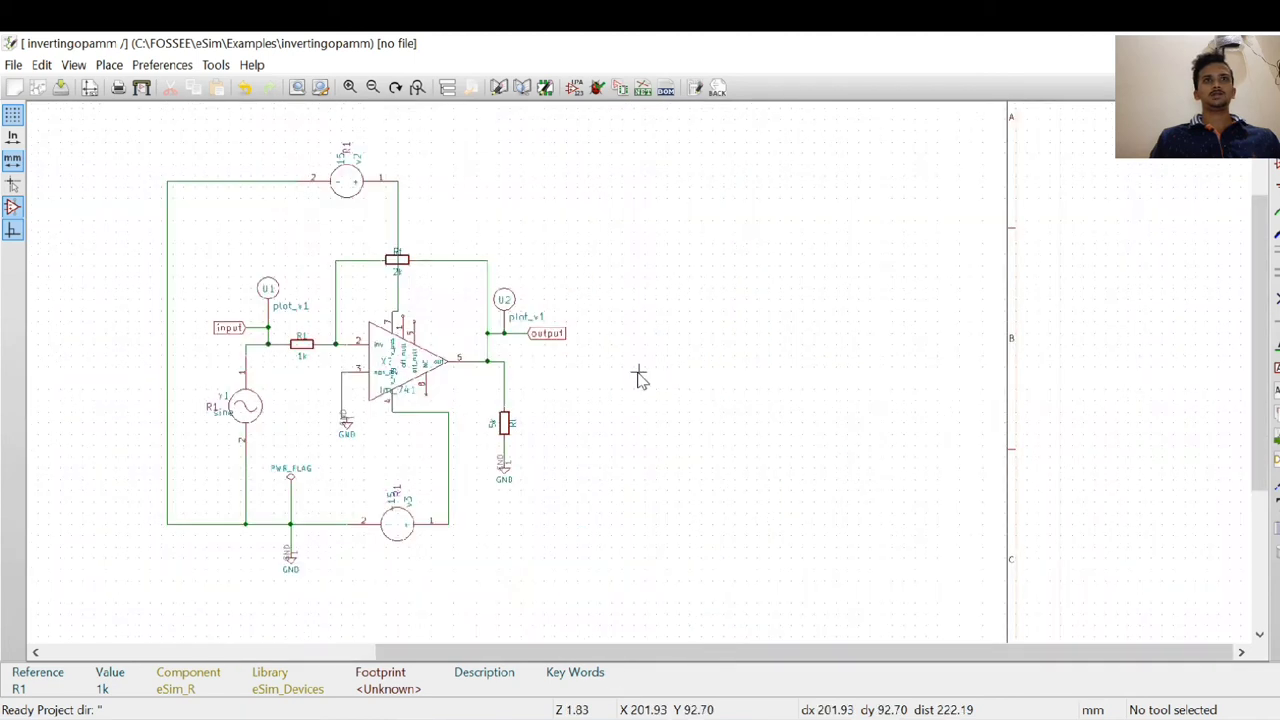
{"action": "scroll", "coordinate": [566, 511], "scroll_direction": "up", "scroll_amount": 1}
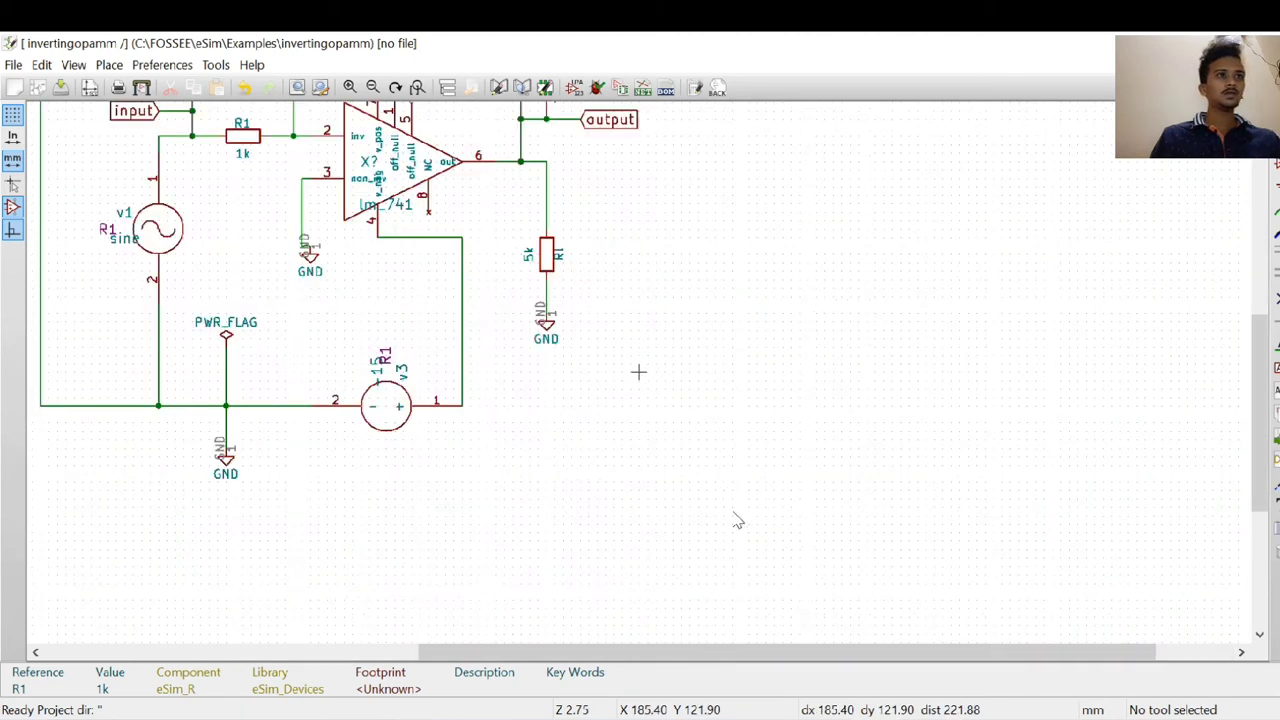
{"action": "left_click_drag", "start_coordinate": [737, 652], "coordinate": [558, 650]}
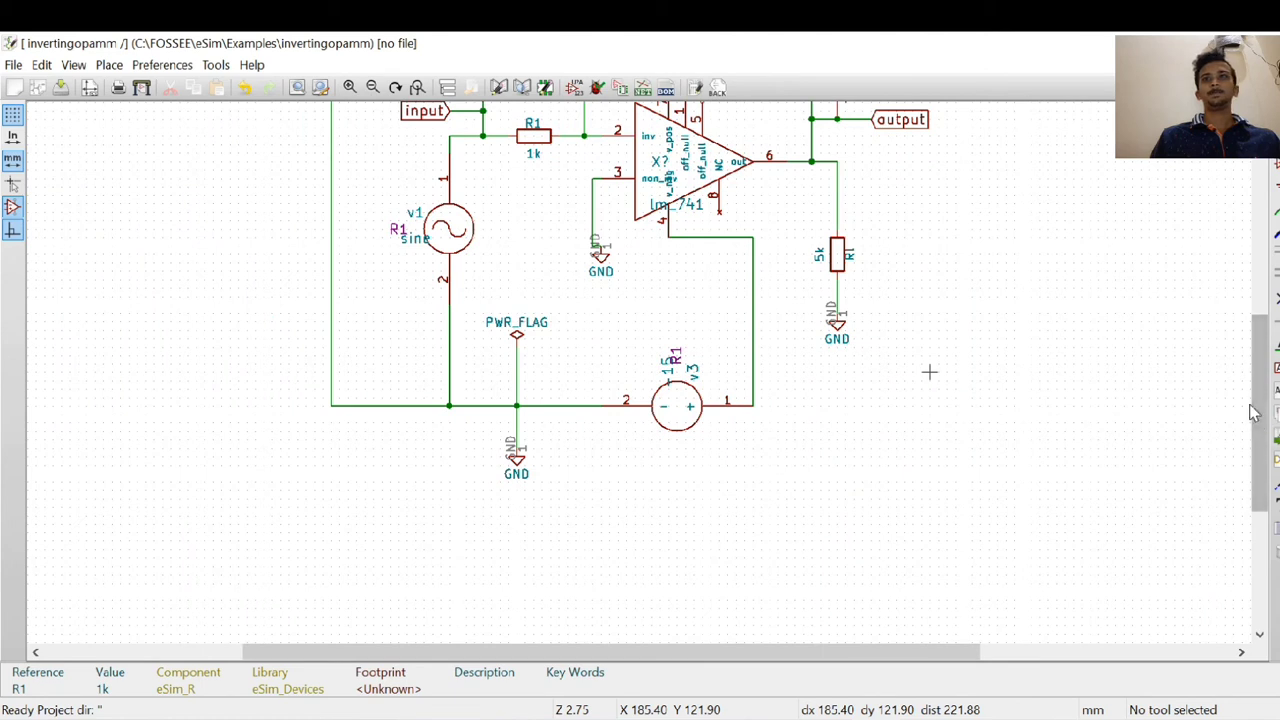
{"action": "mouse_move", "coordinate": [1252, 406]}
{"action": "left_mouse_down"}
{"action": "mouse_move", "coordinate": [1247, 296]}
{"action": "mouse_move", "coordinate": [1247, 321]}
{"action": "left_mouse_up"}
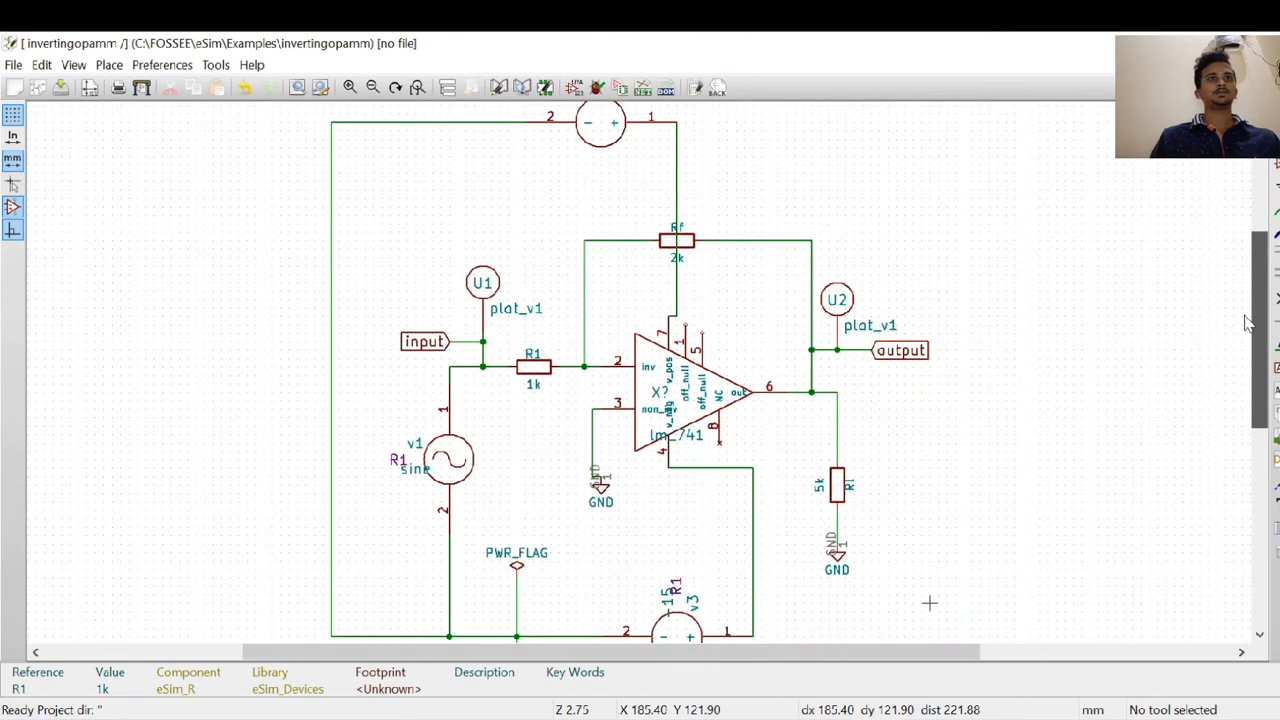
{"action": "left_click", "coordinate": [577, 90]}
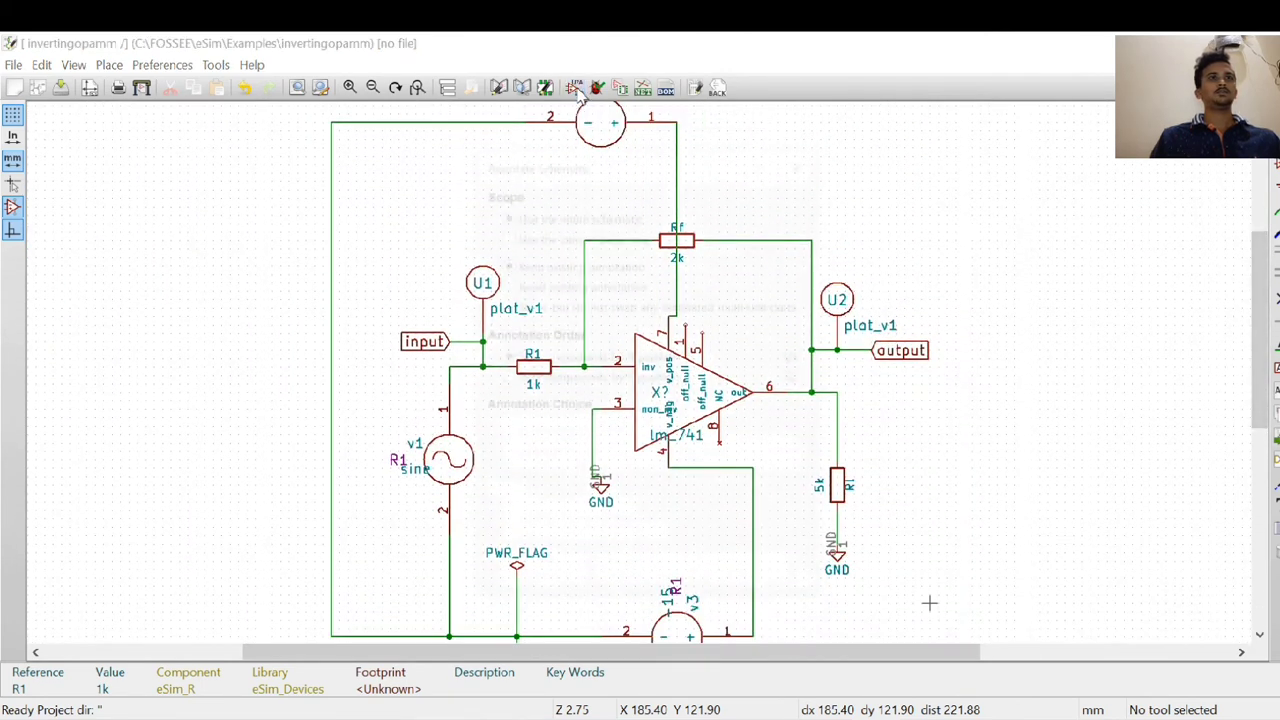
{"action": "left_click", "coordinate": [769, 585]}
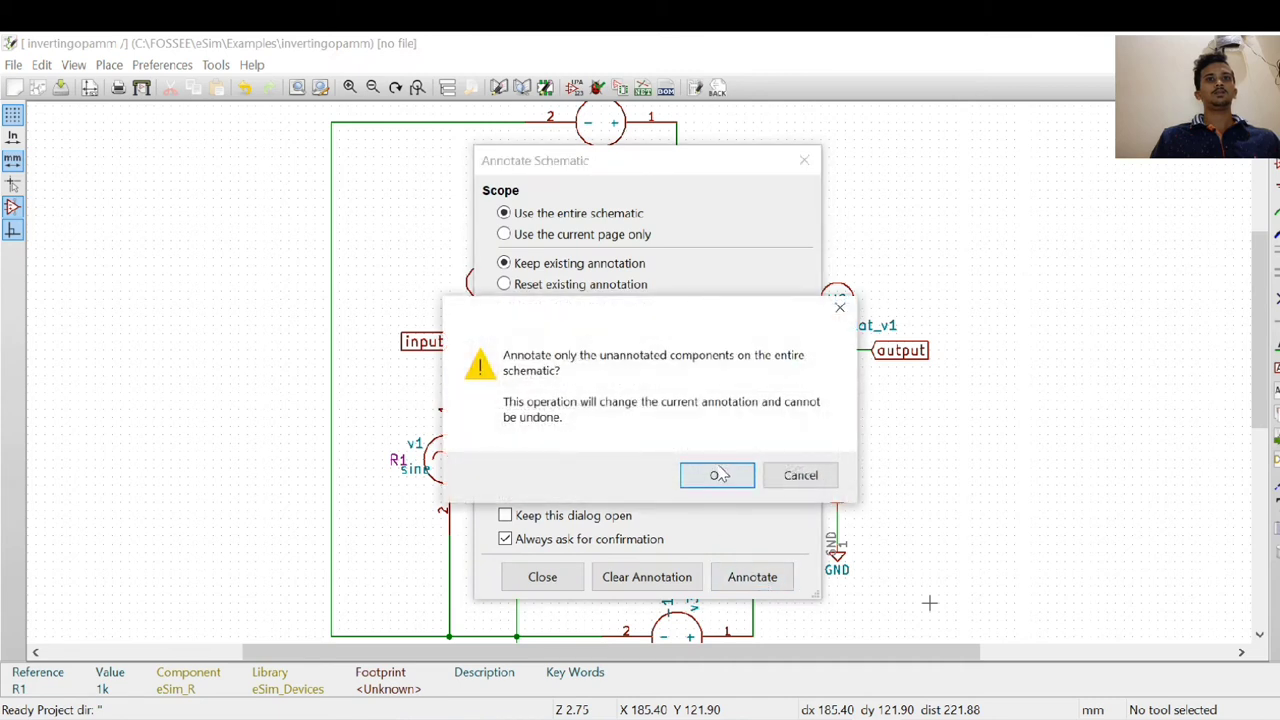
{"action": "left_click", "coordinate": [716, 474]}
Step: Run the electrical rules check on the schematic and move its report clear of the circuit
{"action": "left_click", "coordinate": [598, 90]}
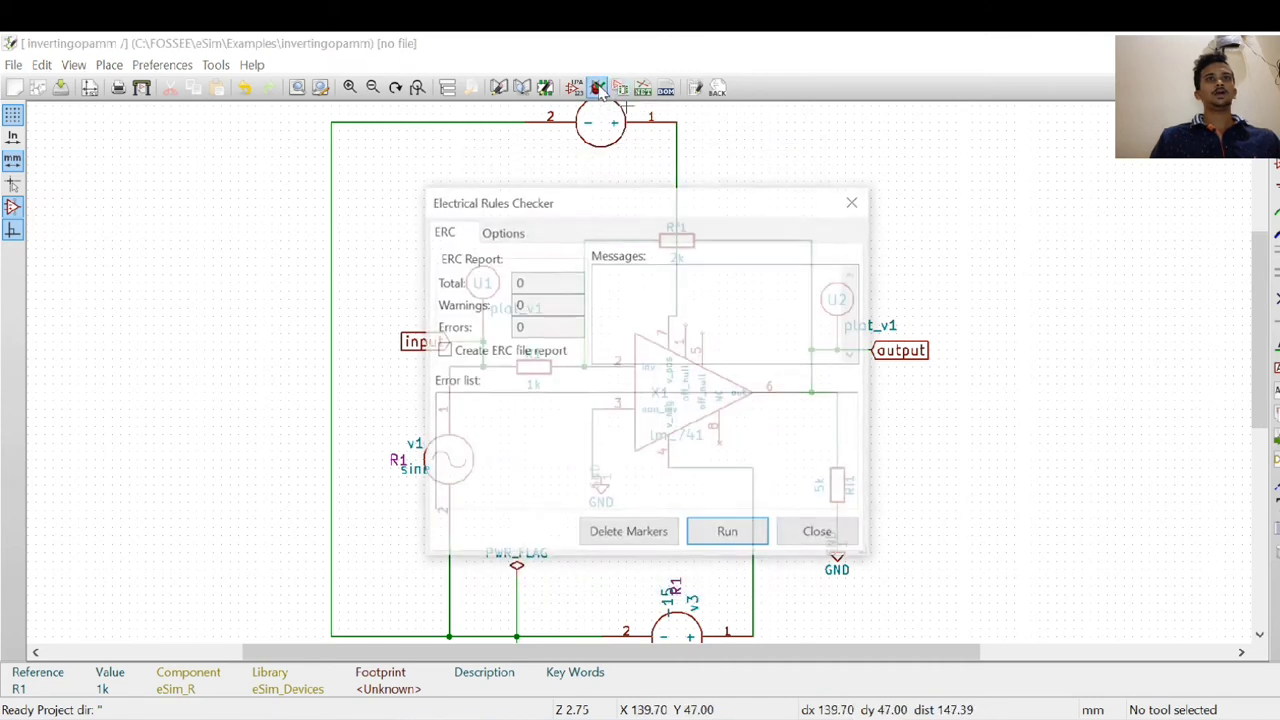
{"action": "left_click", "coordinate": [746, 533]}
{"action": "left_click_drag", "start_coordinate": [731, 213], "coordinate": [1279, 108]}
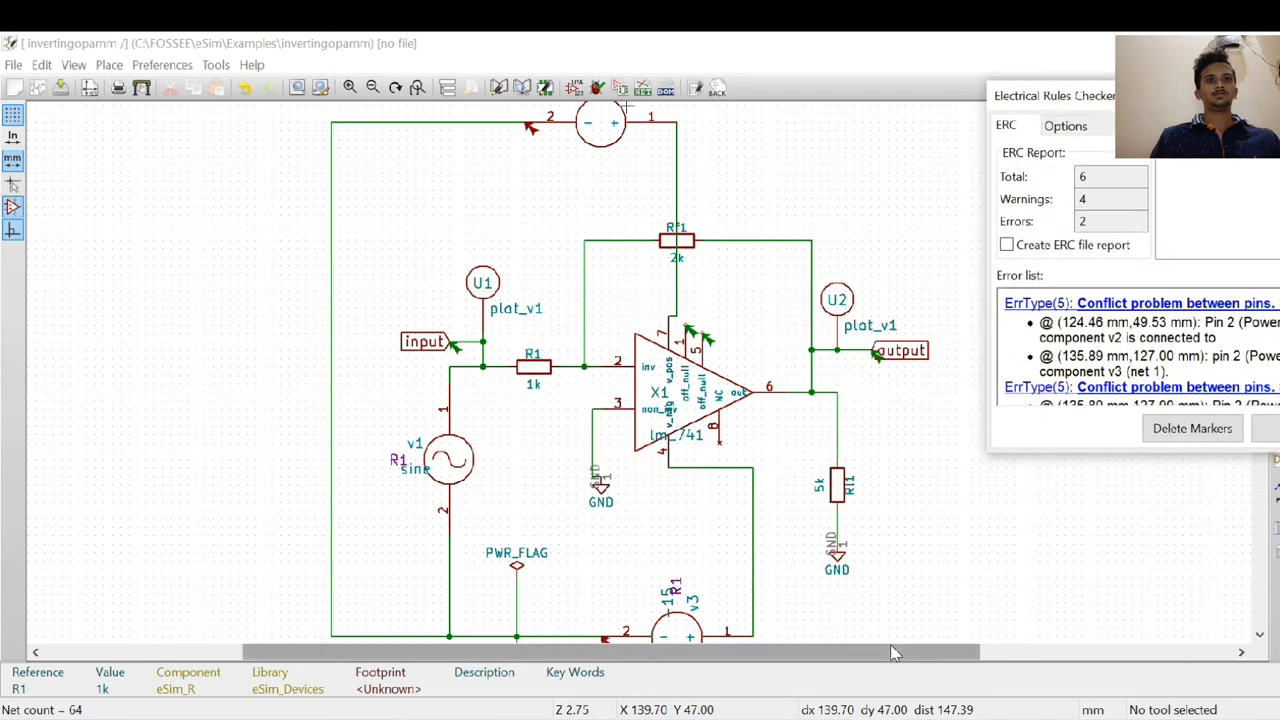
Step: Compare the rules check report with the flagged pins, then delete the error markers and close the checker
{"action": "left_click_drag", "start_coordinate": [795, 658], "coordinate": [860, 657]}
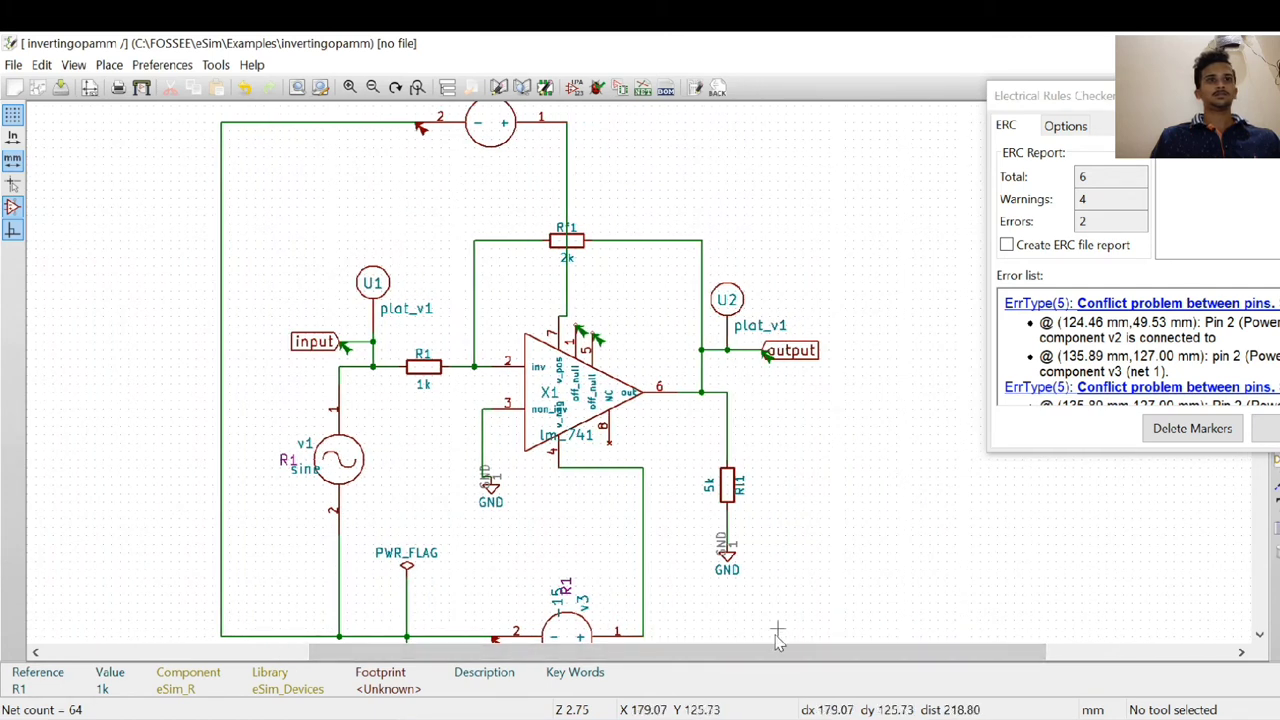
{"action": "mouse_move", "coordinate": [770, 652]}
{"action": "left_mouse_down"}
{"action": "mouse_move", "coordinate": [751, 655]}
{"action": "mouse_move", "coordinate": [766, 655]}
{"action": "left_mouse_up"}
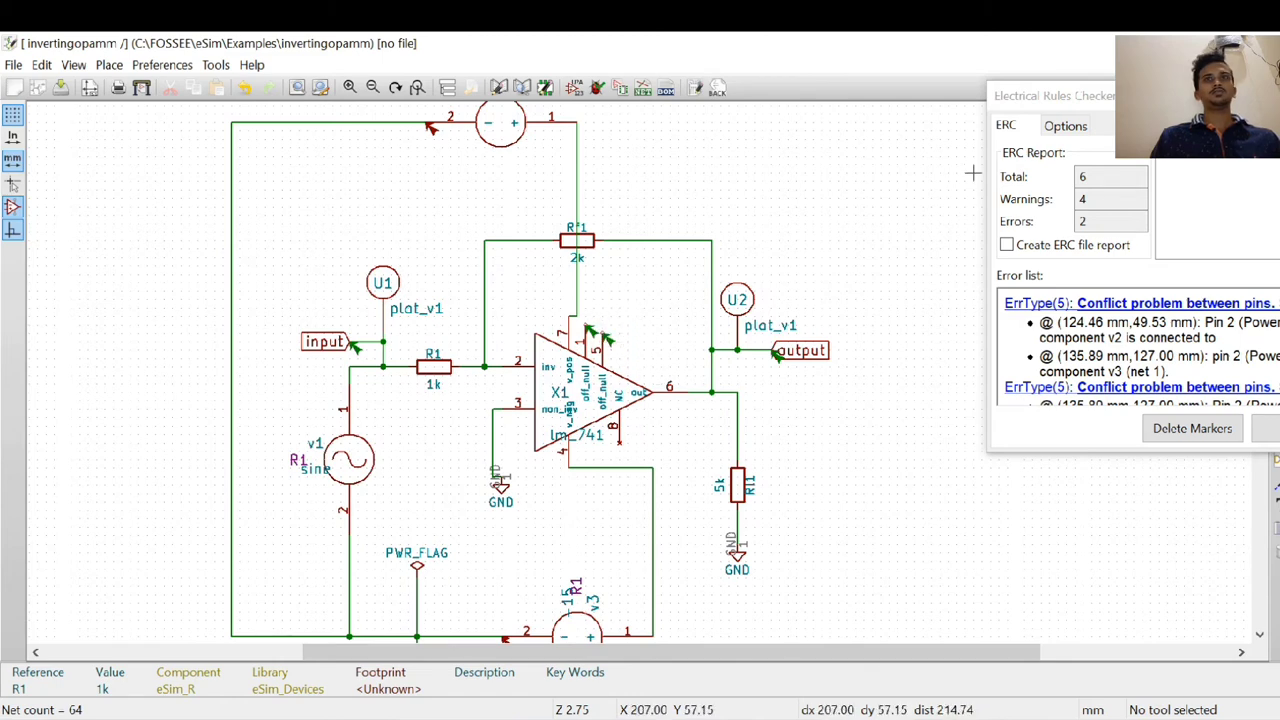
{"action": "left_click_drag", "start_coordinate": [1139, 103], "coordinate": [826, 133]}
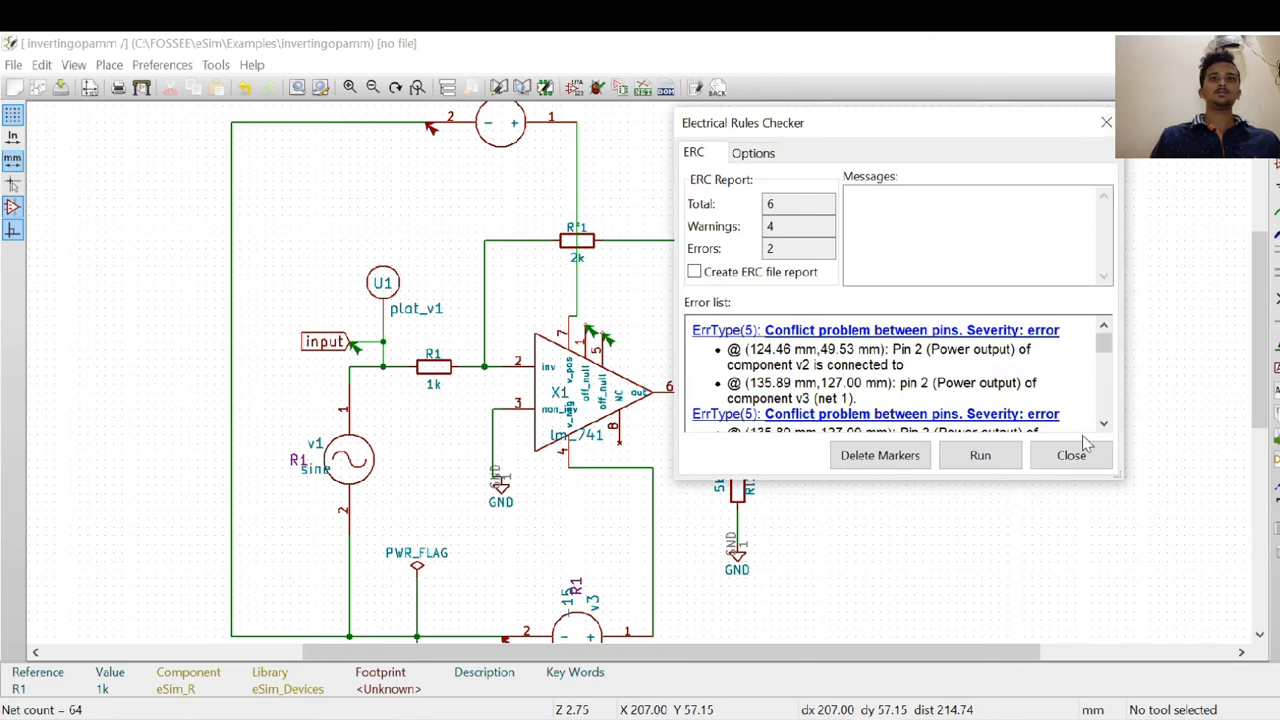
{"action": "left_click_drag", "start_coordinate": [754, 657], "coordinate": [865, 660]}
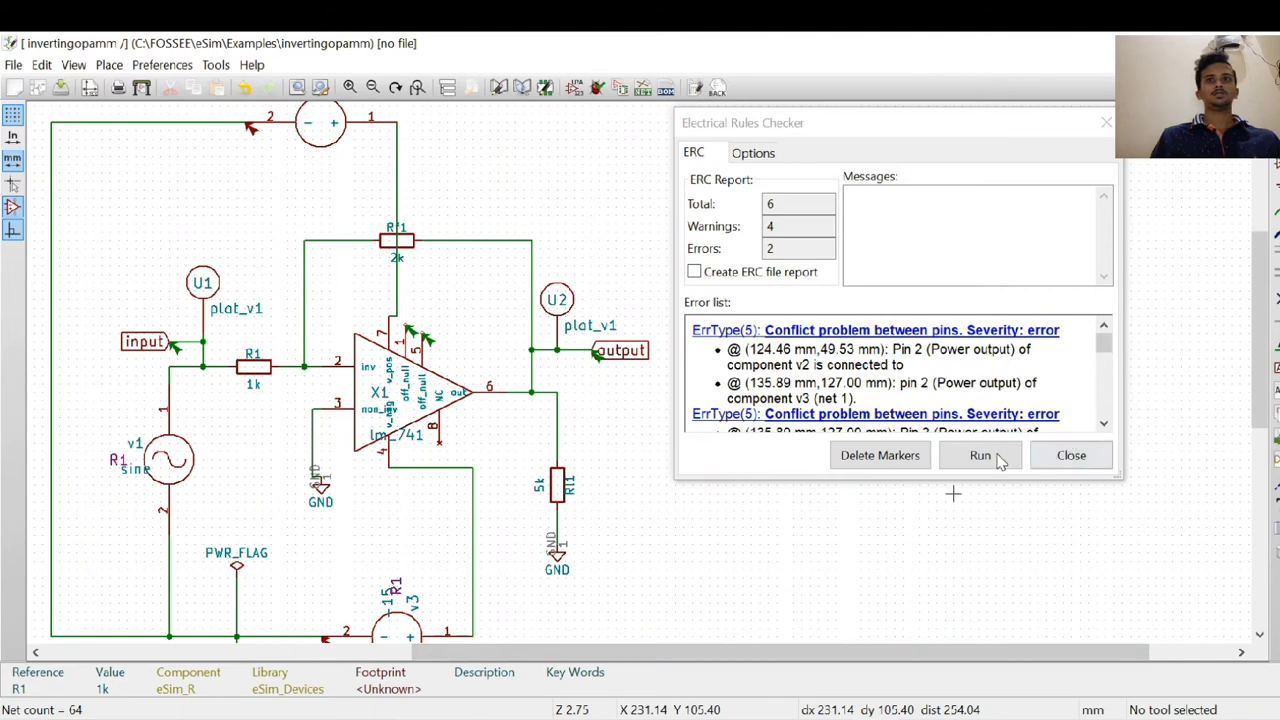
{"action": "left_click", "coordinate": [879, 456]}
{"action": "left_click", "coordinate": [1071, 456]}
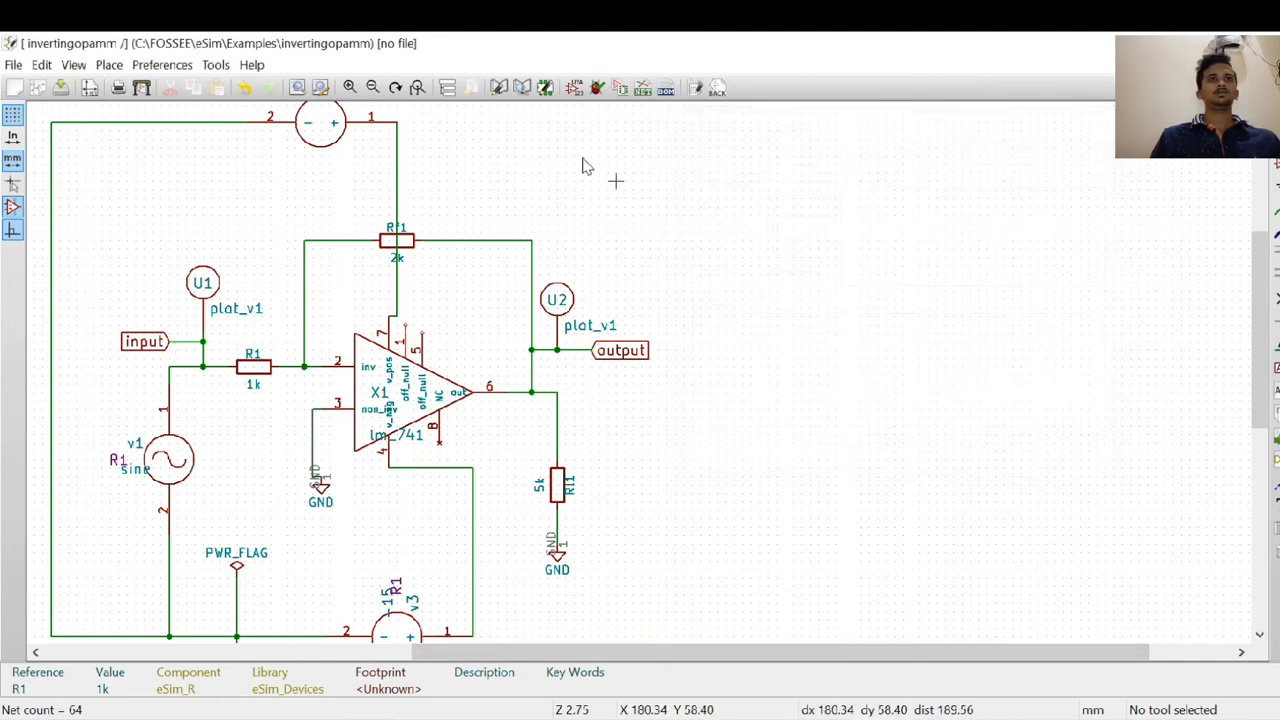
Step: Generate the SPICE netlist invertingopamm.cir in the project folder with the default format, and save the schematic
{"action": "left_click", "coordinate": [645, 90]}
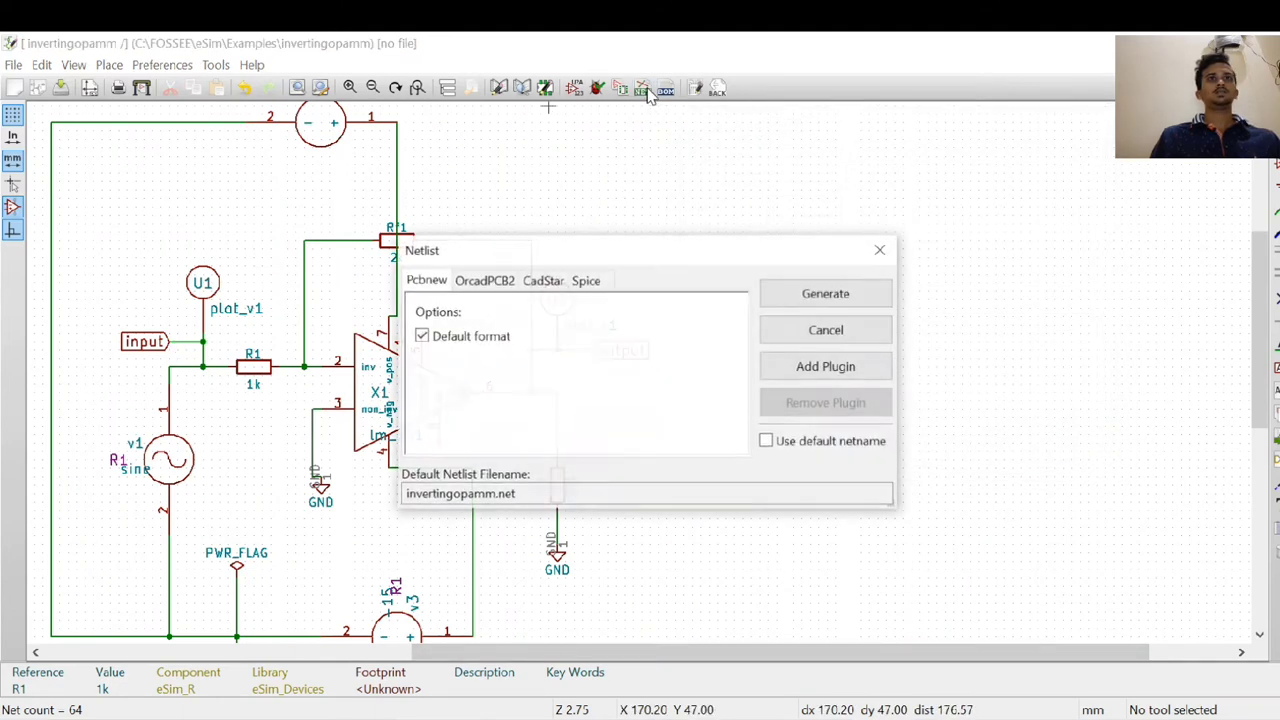
{"action": "left_click", "coordinate": [598, 280]}
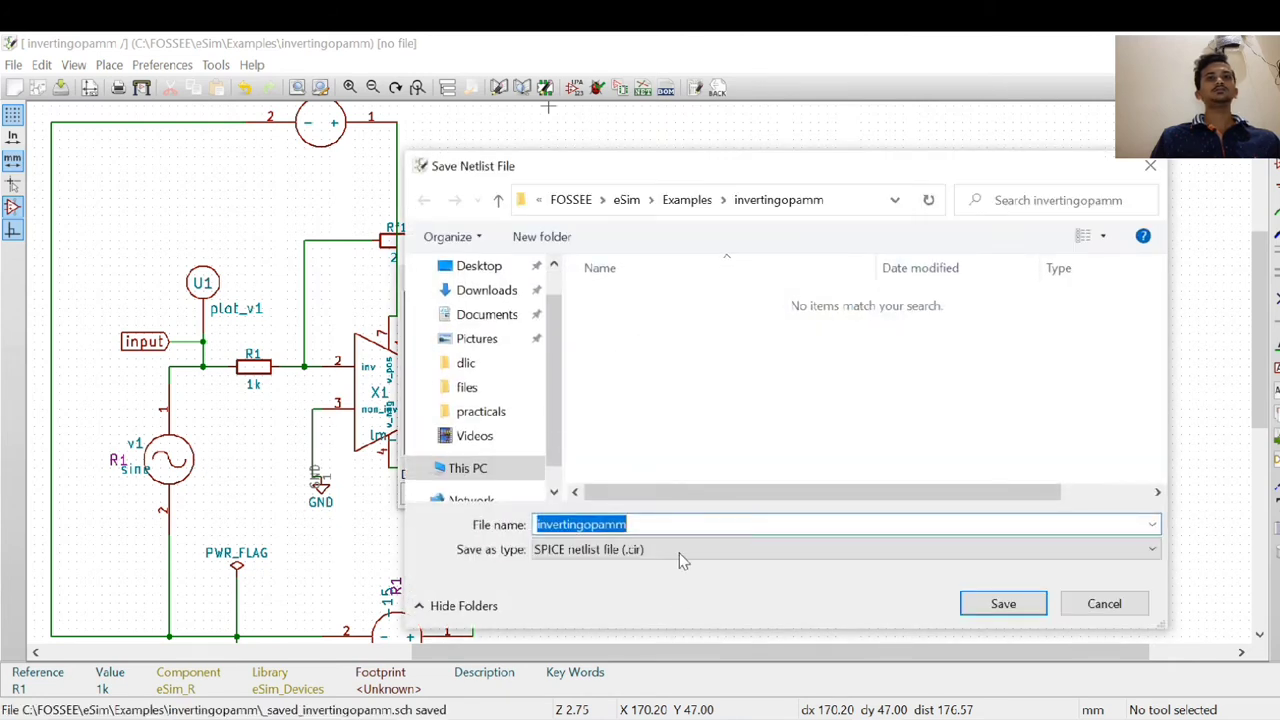
{"action": "left_click", "coordinate": [628, 524]}
{"action": "left_click", "coordinate": [1010, 607]}
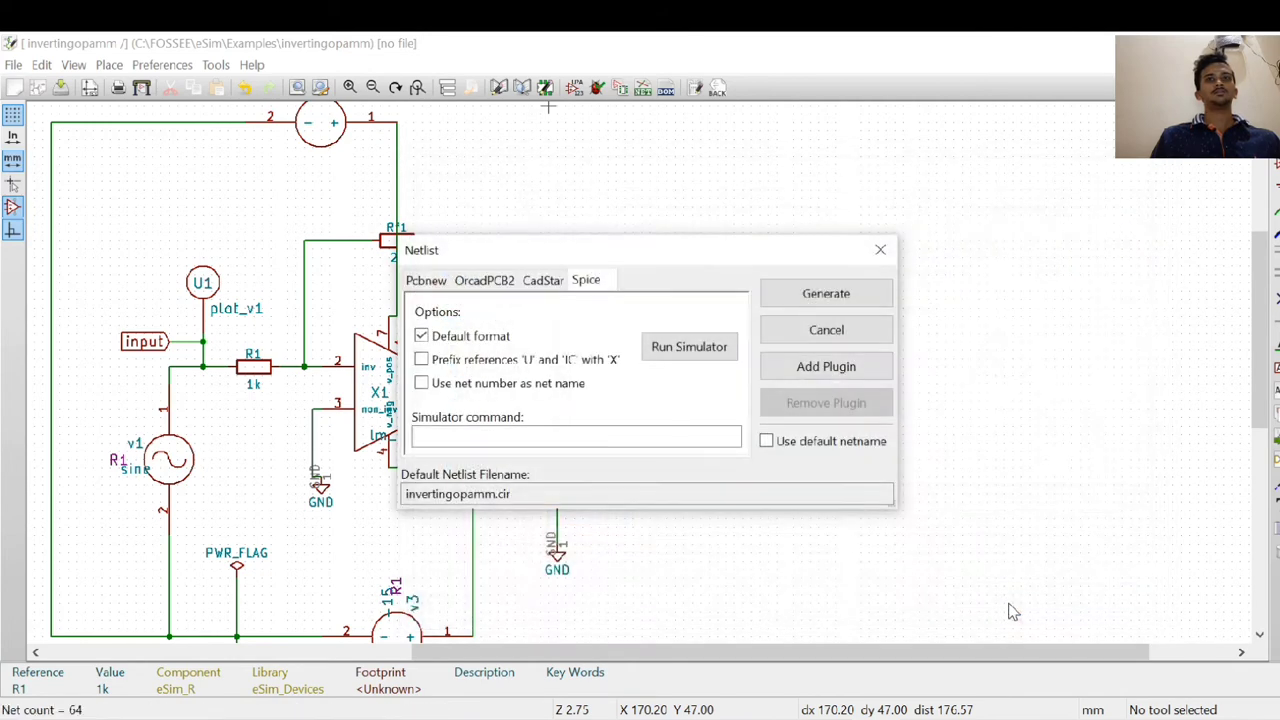
{"action": "left_click", "coordinate": [60, 88]}
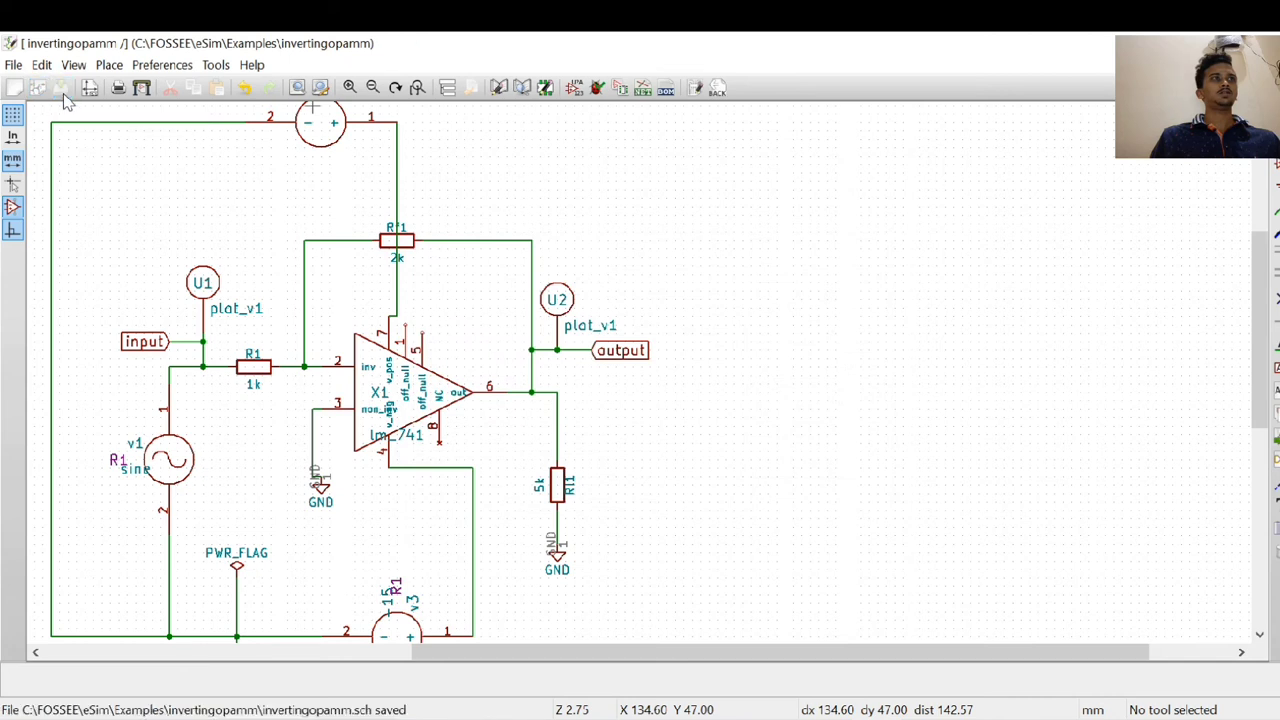
Step: Switch to the eSim main window and open the KiCad to Ngspice converter for the invertingopamm project
{"action": "left_click_drag", "start_coordinate": [606, 652], "coordinate": [455, 640]}
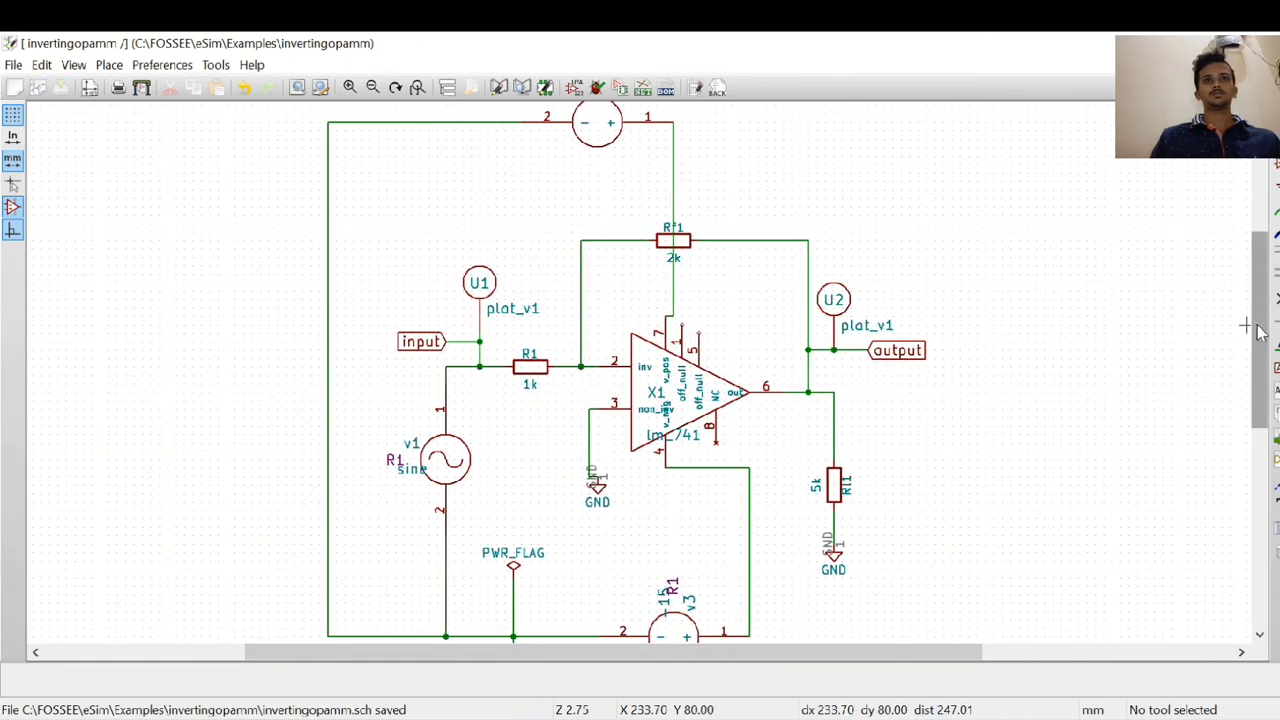
{"action": "left_click_drag", "start_coordinate": [1251, 323], "coordinate": [1264, 358]}
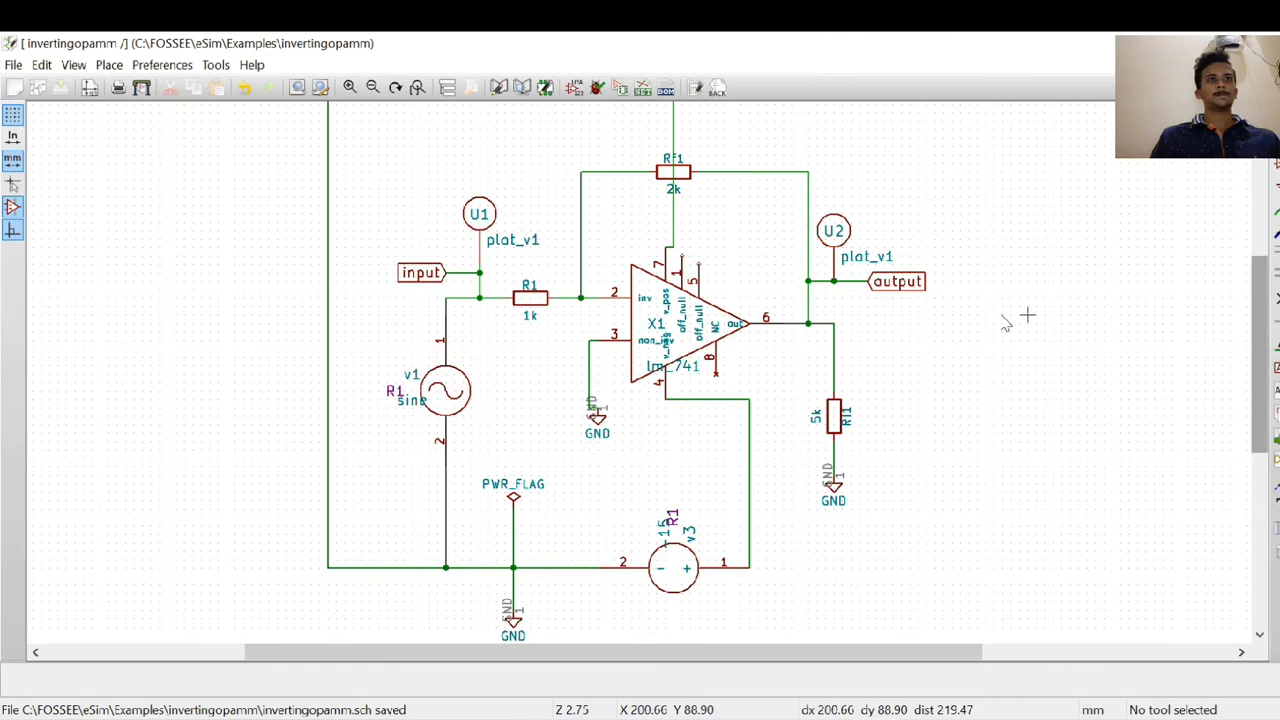
{"action": "mouse_move", "coordinate": [1254, 362]}
{"action": "left_mouse_down"}
{"action": "mouse_move", "coordinate": [1253, 325]}
{"action": "mouse_move", "coordinate": [1272, 383]}
{"action": "mouse_move", "coordinate": [1268, 350]}
{"action": "left_mouse_up"}
{"action": "key", "text": "alt+Tab"}
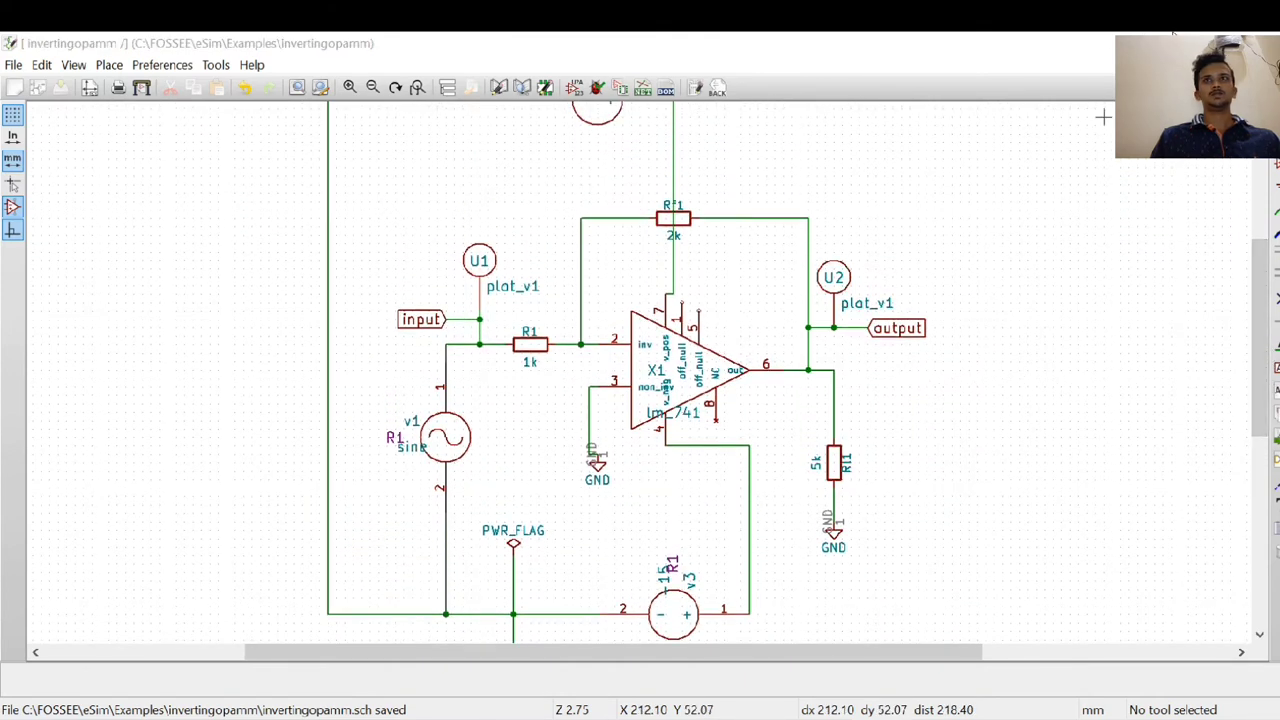
{"action": "left_click", "coordinate": [776, 719]}
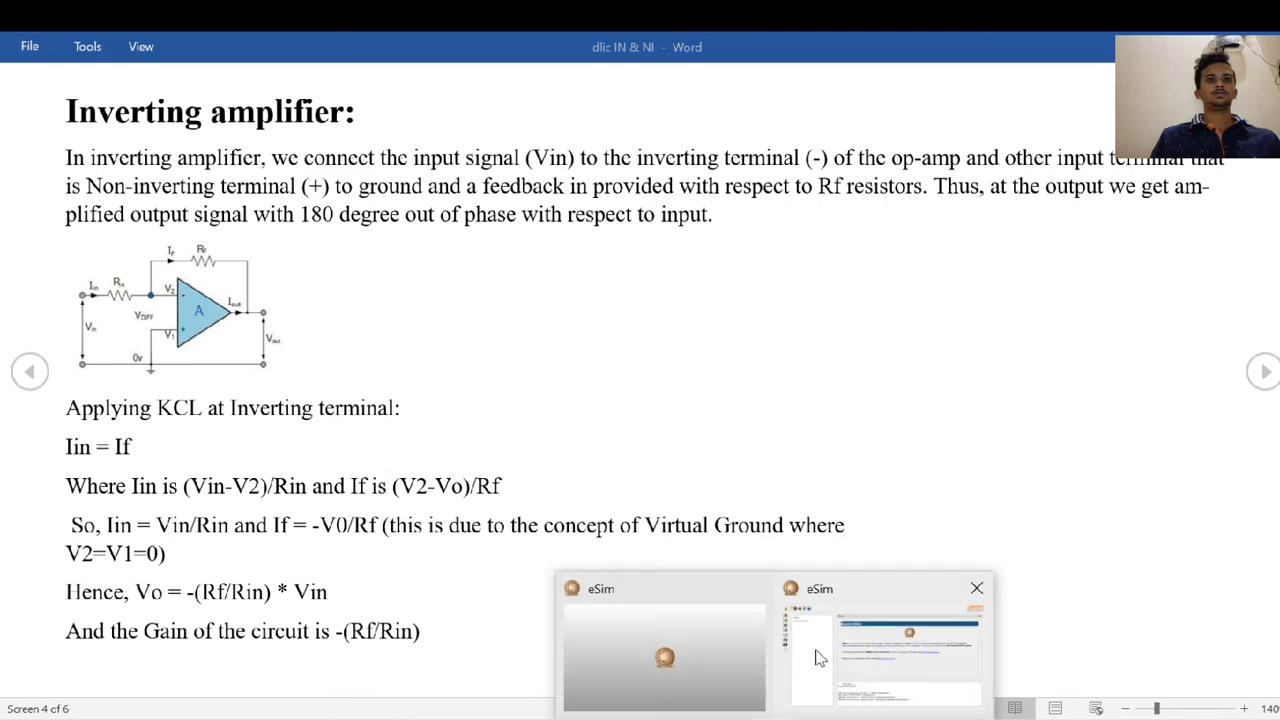
{"action": "left_click", "coordinate": [819, 658]}
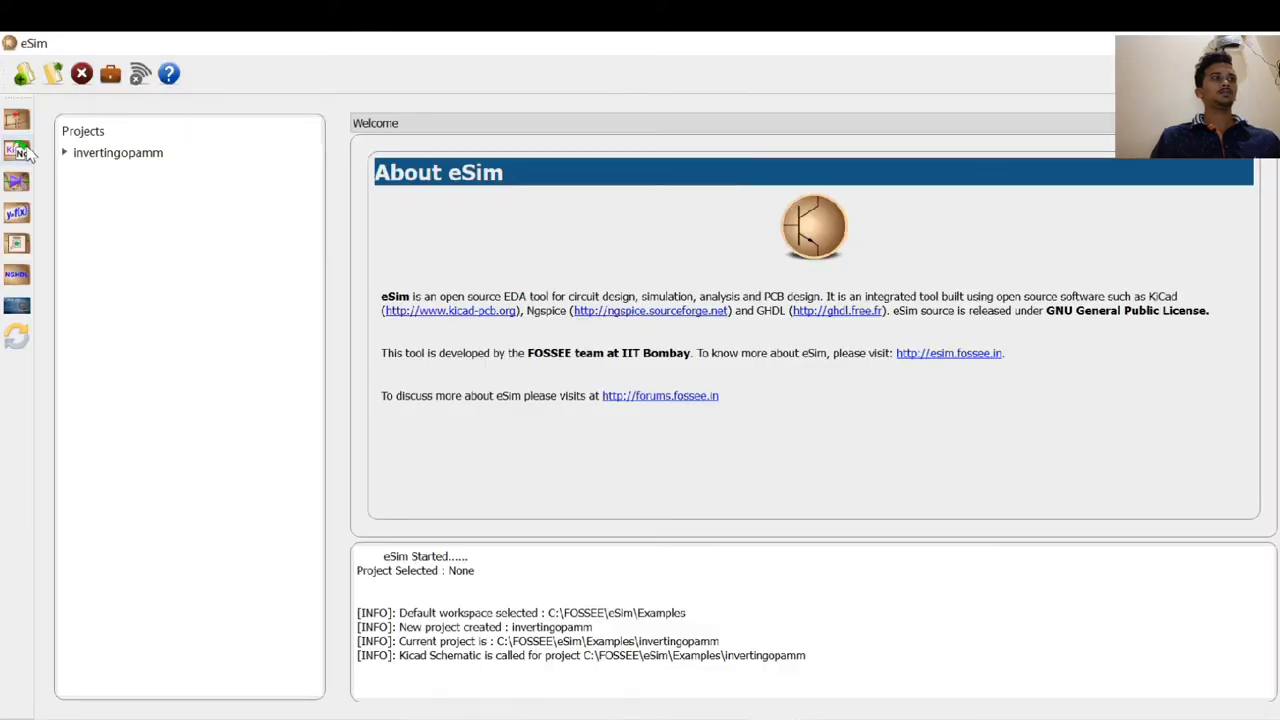
{"action": "left_click", "coordinate": [17, 150]}
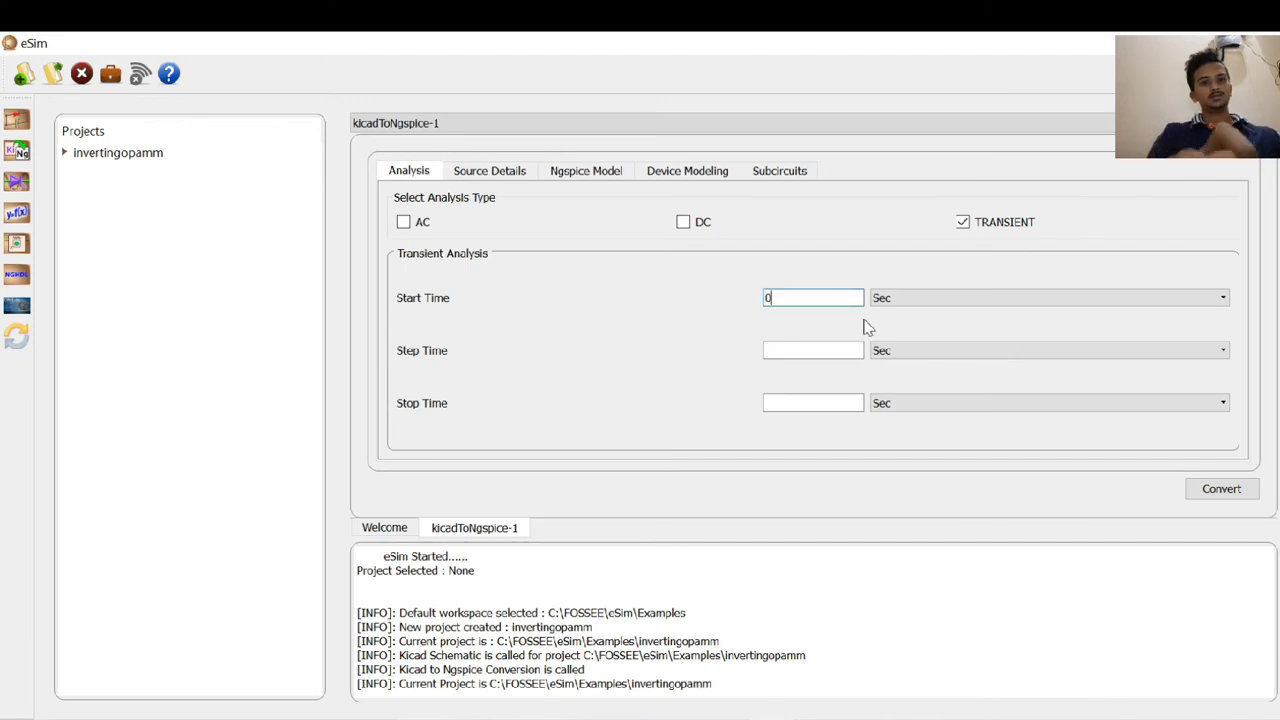
Step: Configure the transient analysis with a start time of 0 ms, a step time of 100 us and a stop time of 100 ms
{"action": "left_click", "coordinate": [920, 297]}
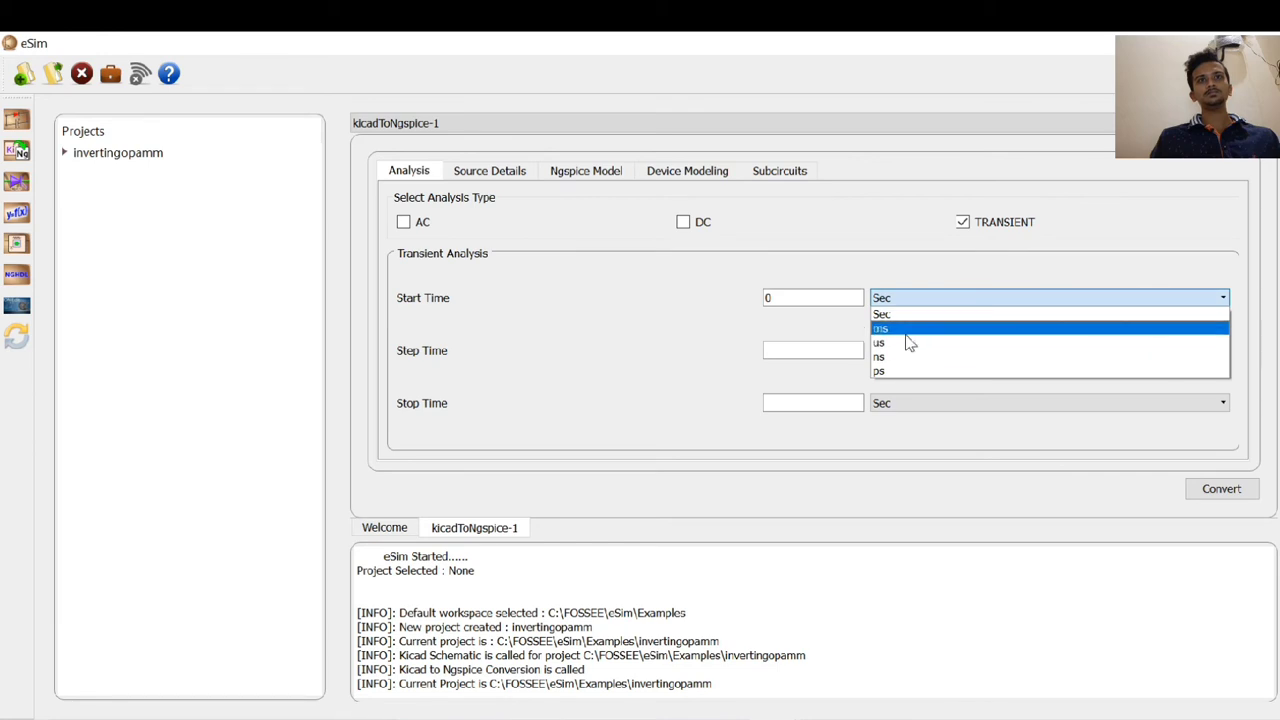
{"action": "left_click", "coordinate": [906, 331]}
{"action": "left_click", "coordinate": [813, 351]}
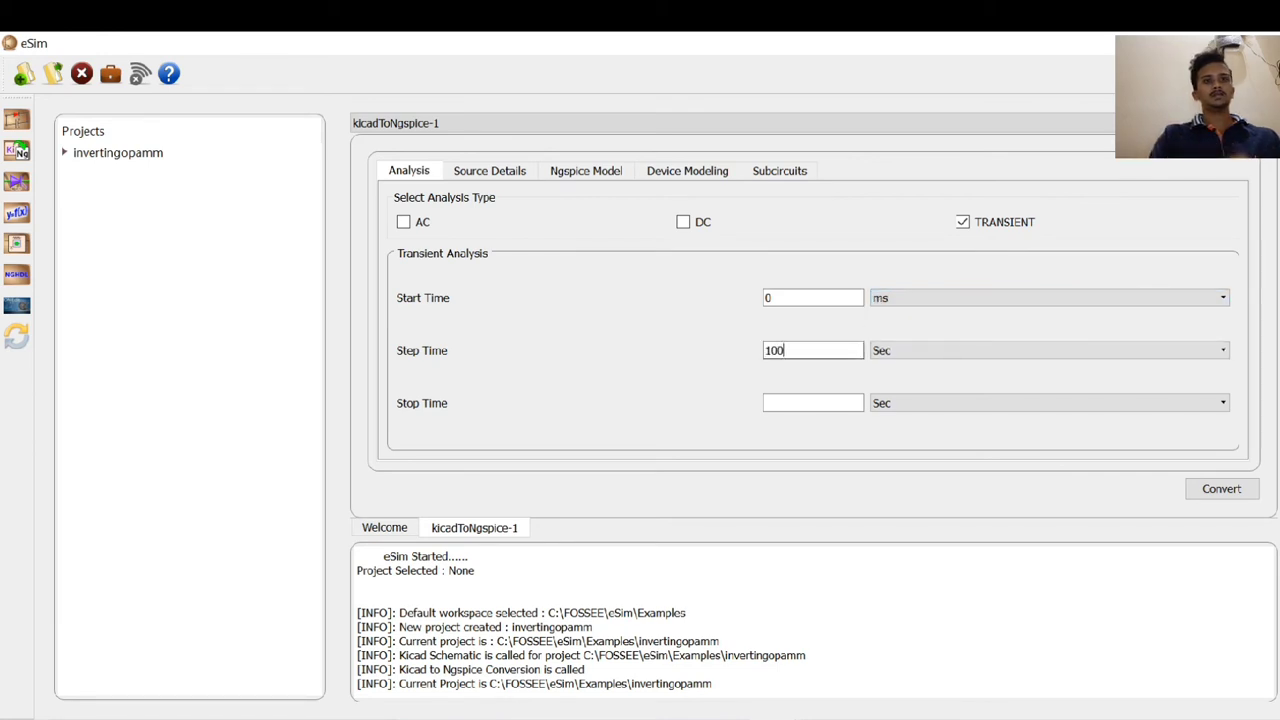
{"action": "type", "text": "100"}
{"action": "left_click", "coordinate": [890, 350]}
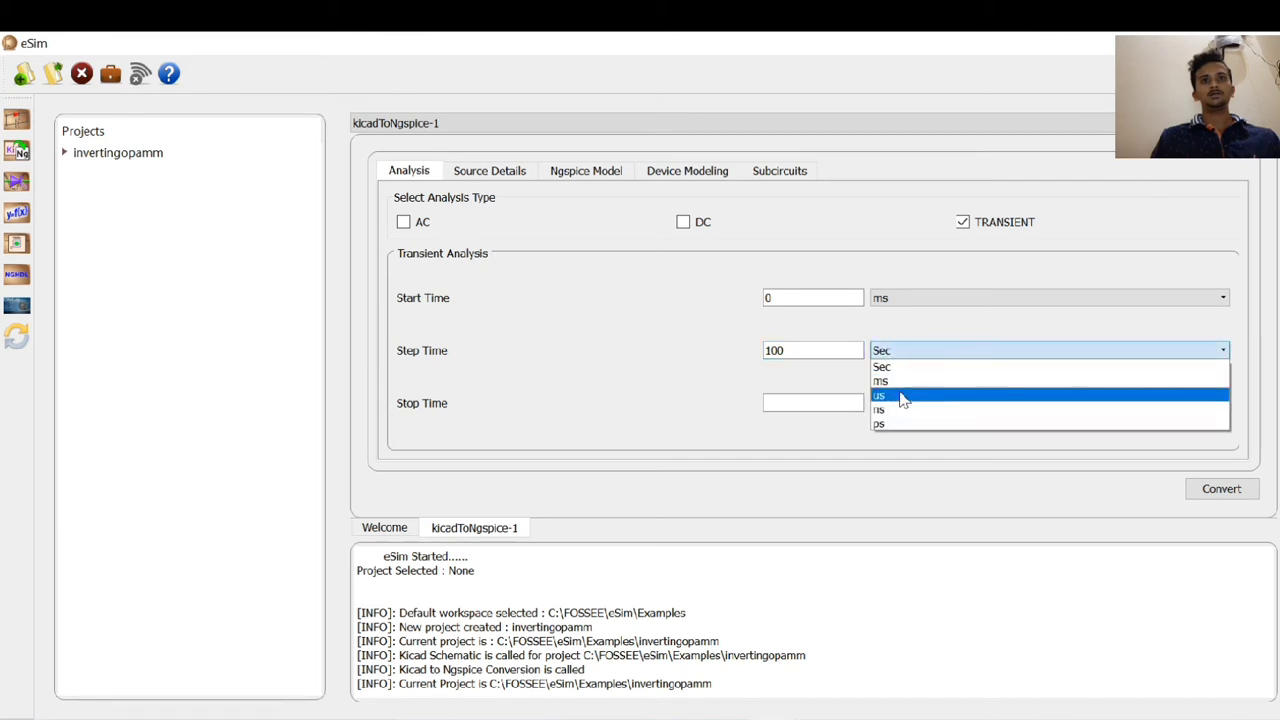
{"action": "left_click", "coordinate": [886, 394]}
{"action": "left_click", "coordinate": [813, 403]}
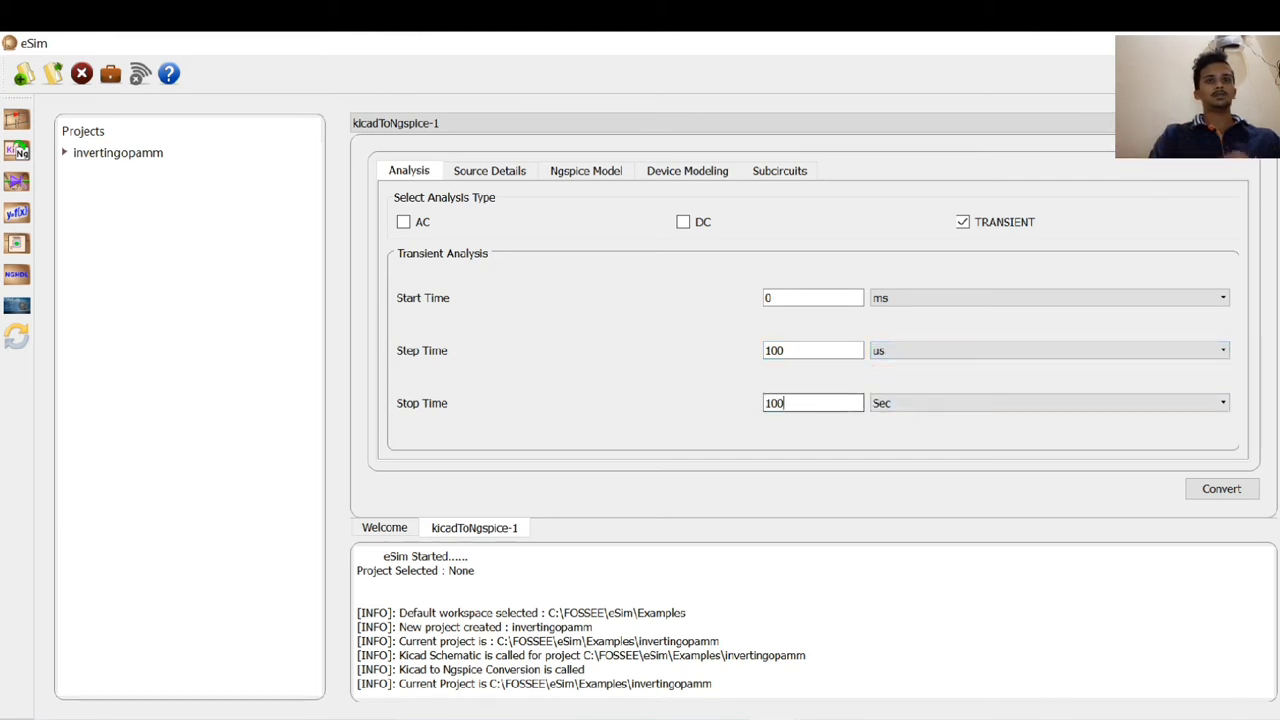
{"action": "left_click", "coordinate": [1045, 405]}
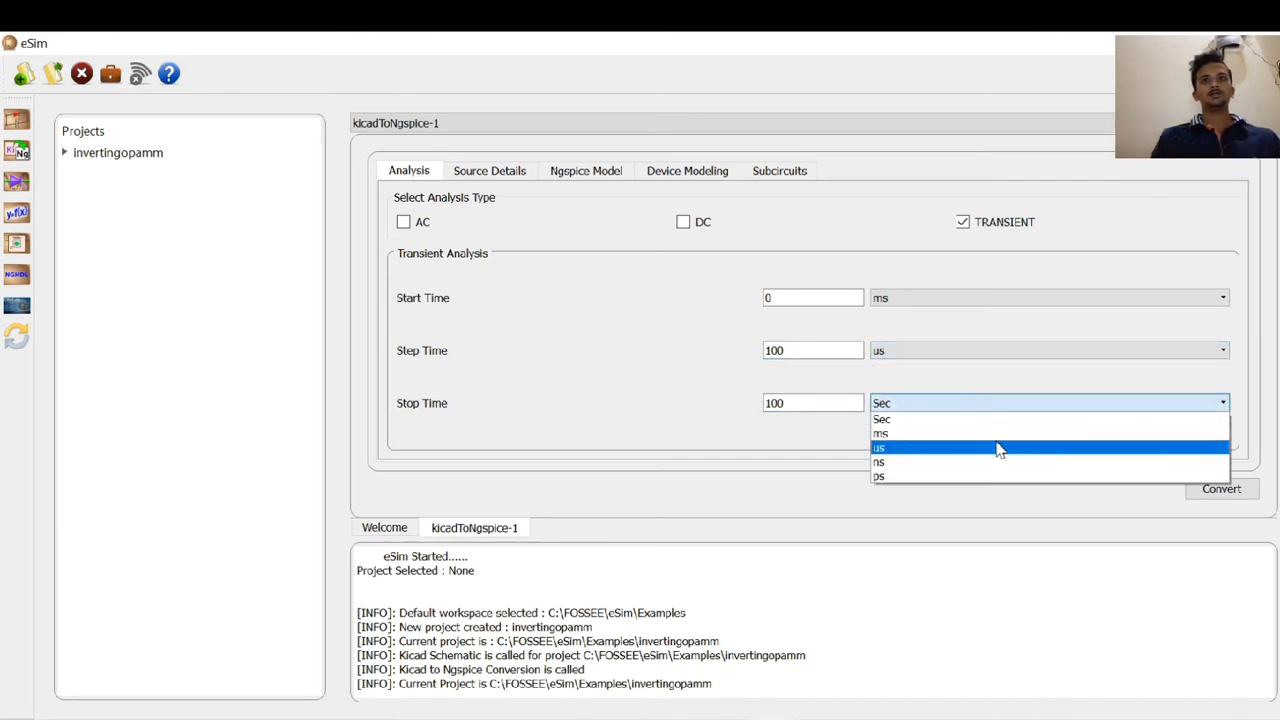
{"action": "left_click", "coordinate": [985, 433]}
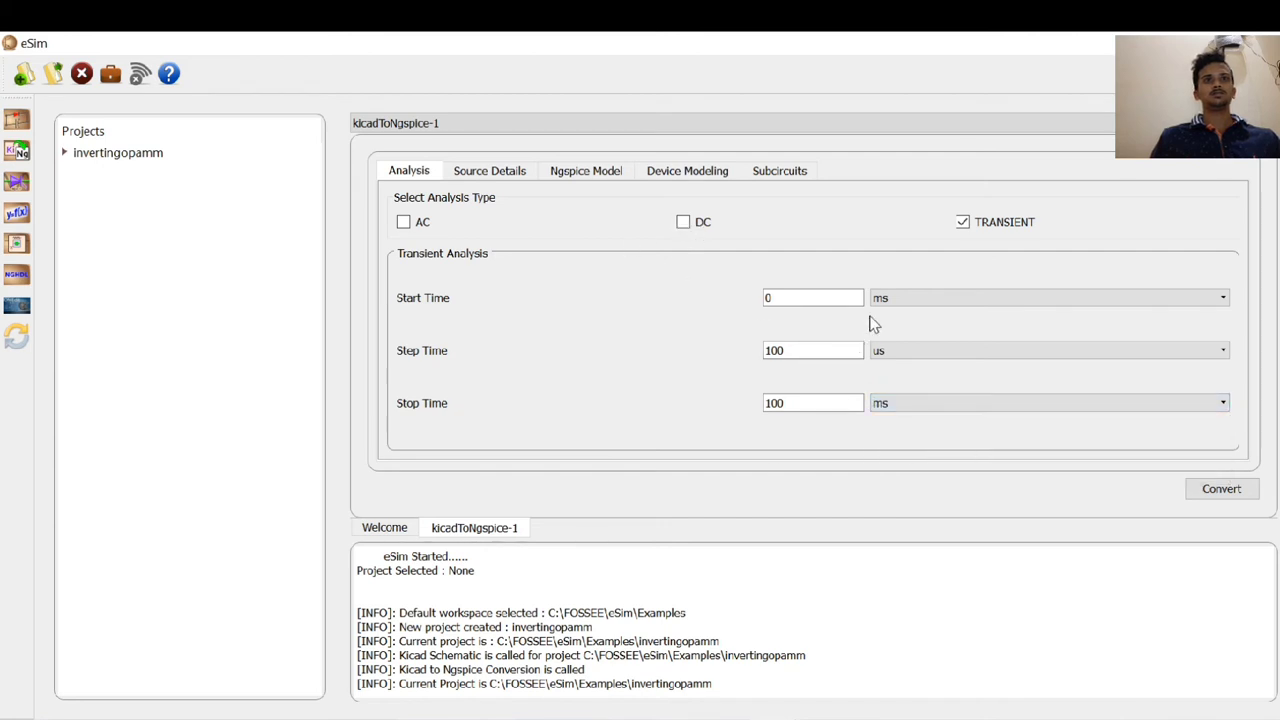
Step: Set sine source v1 to offset 0, amplitude 2, frequency 50 Hz, delay time 0 and damping factor 0
{"action": "left_click", "coordinate": [490, 172]}
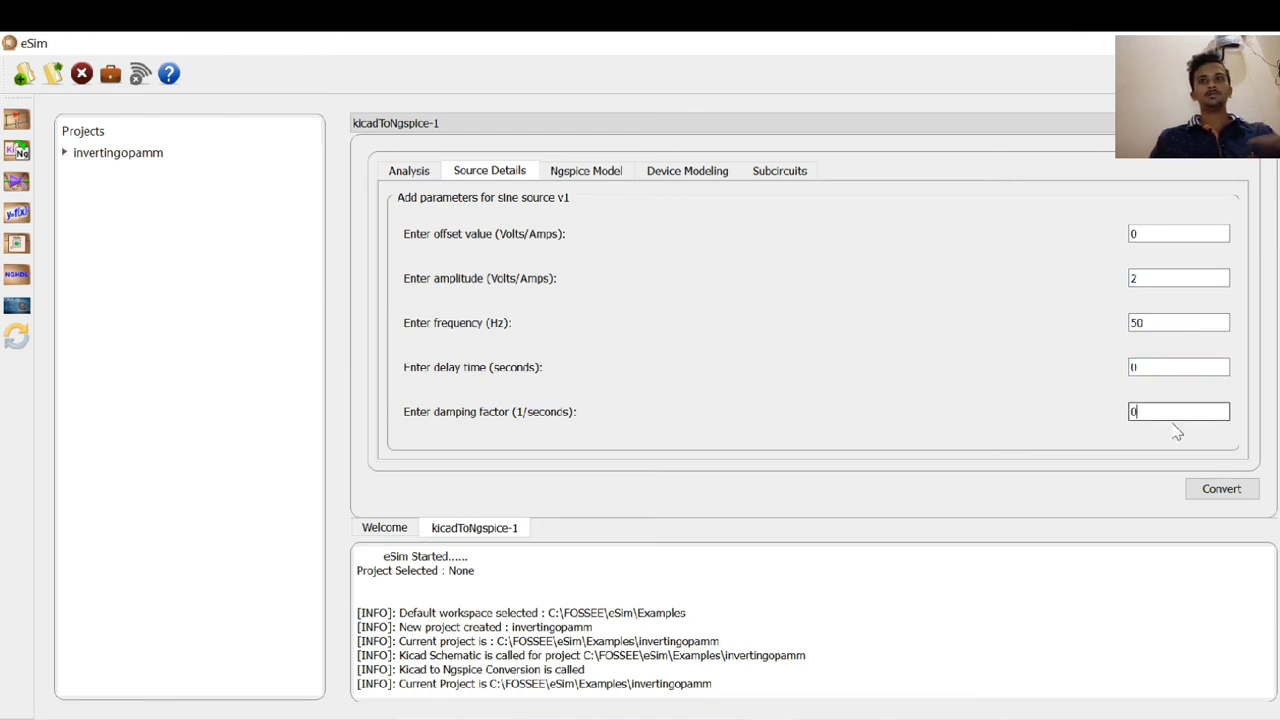
Step: Assign the lm_741 folder from SubcircuitLibrary as the subcircuit for the op-amp
{"action": "left_click", "coordinate": [762, 180]}
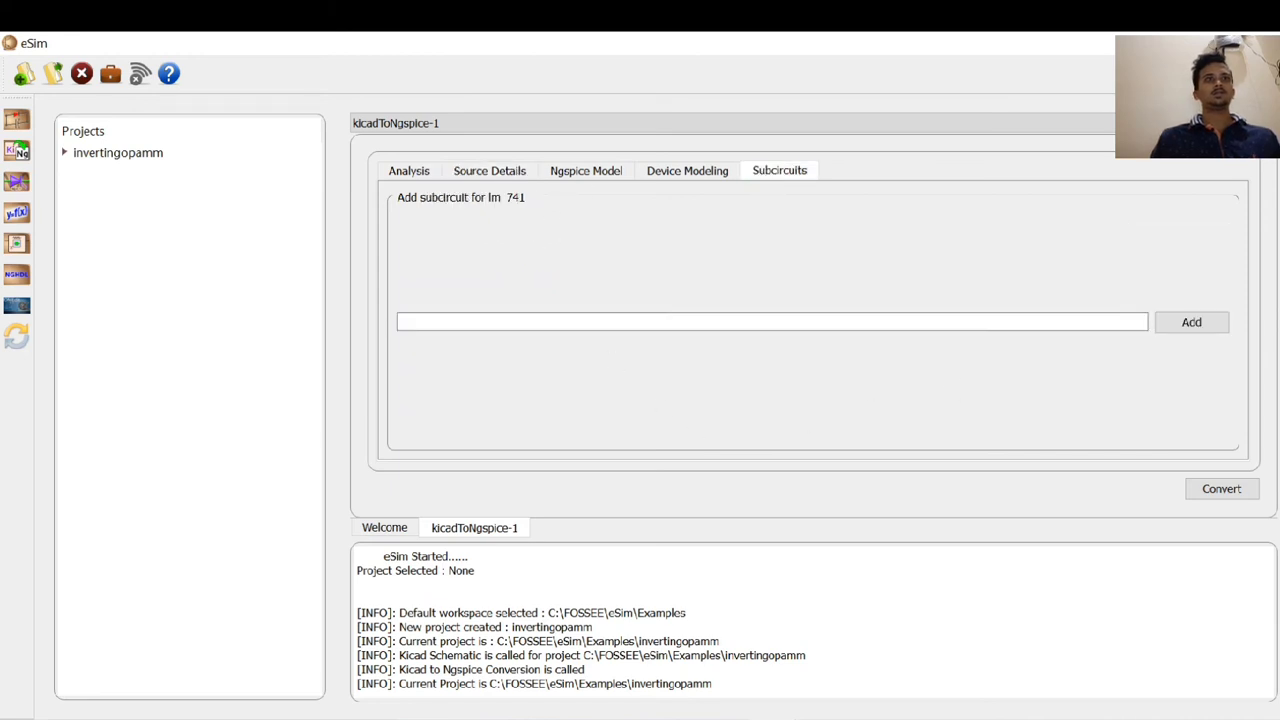
{"action": "left_click", "coordinate": [1173, 322]}
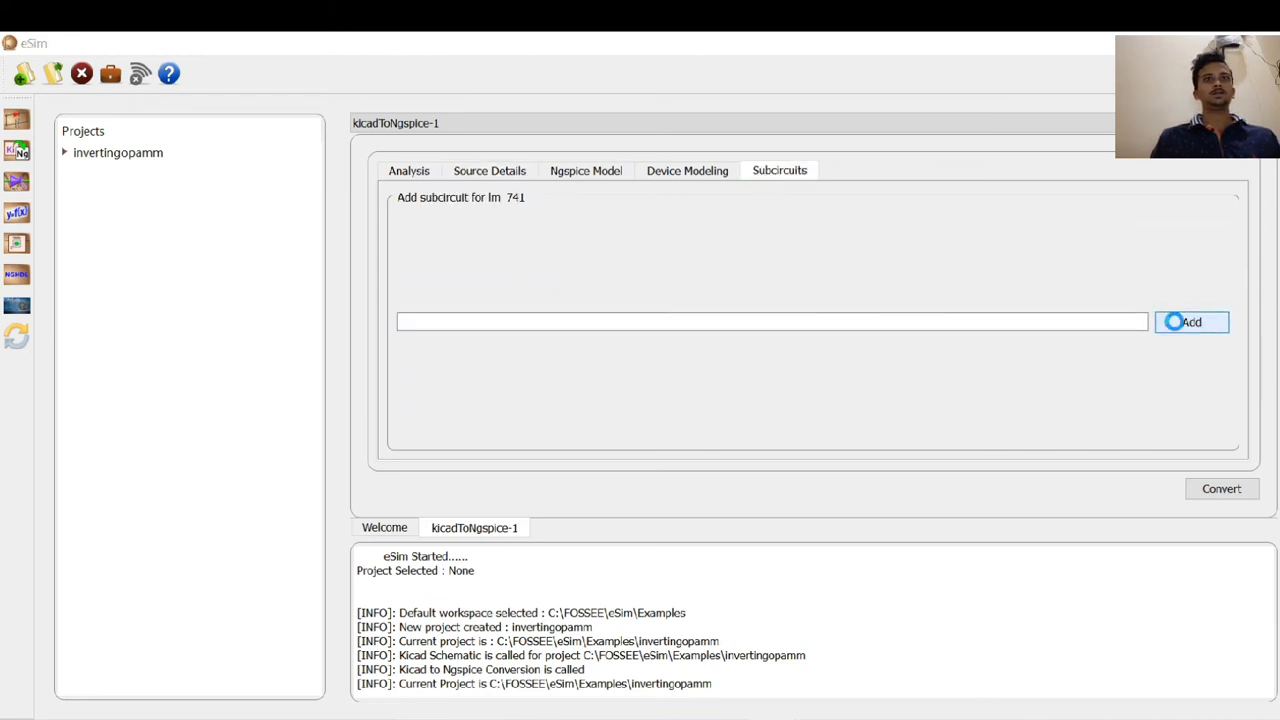
{"action": "scroll", "coordinate": [612, 295], "scroll_direction": "down", "scroll_amount": 1}
{"action": "scroll", "coordinate": [612, 295], "scroll_direction": "down", "scroll_amount": 5}
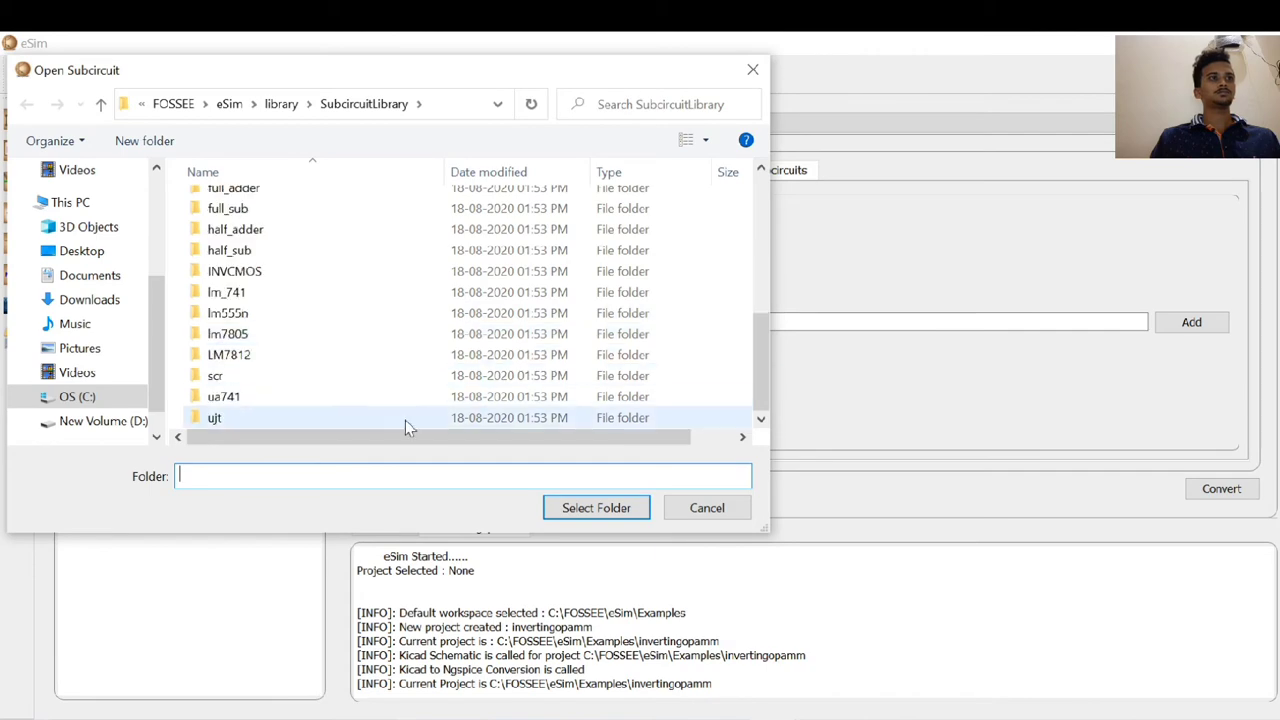
{"action": "left_click", "coordinate": [280, 296]}
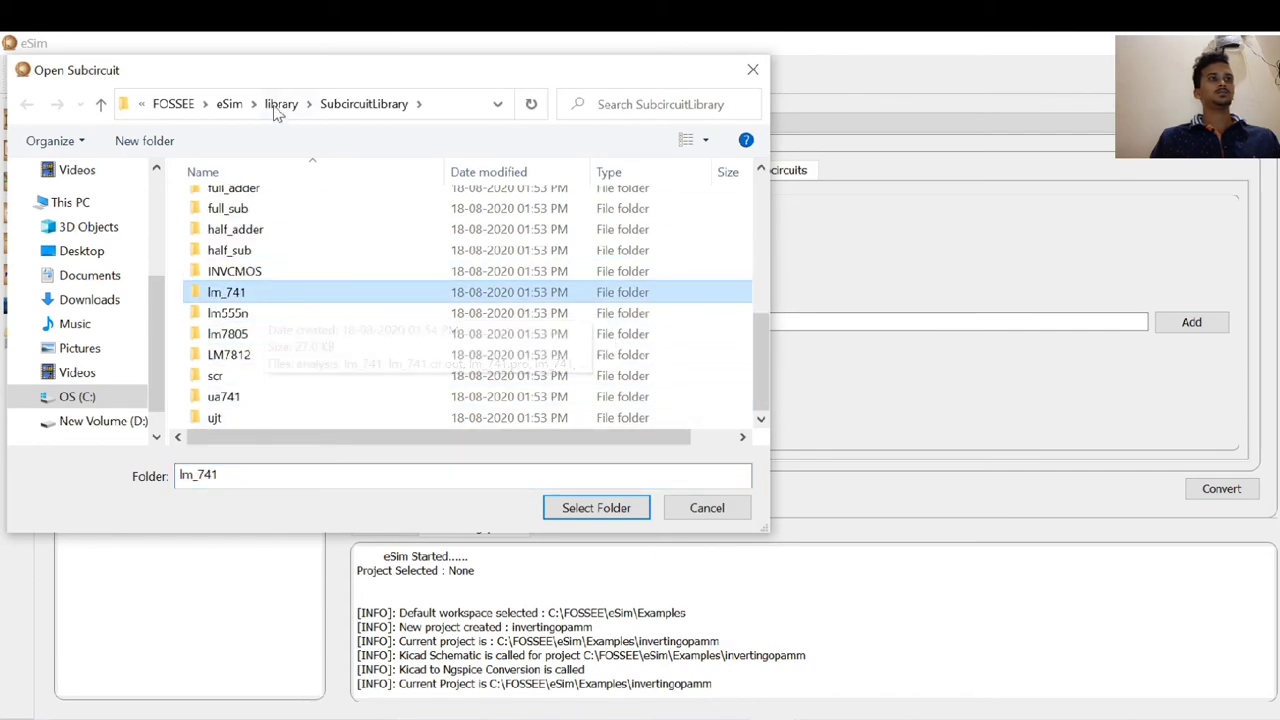
{"action": "left_click_drag", "start_coordinate": [294, 72], "coordinate": [404, 53]}
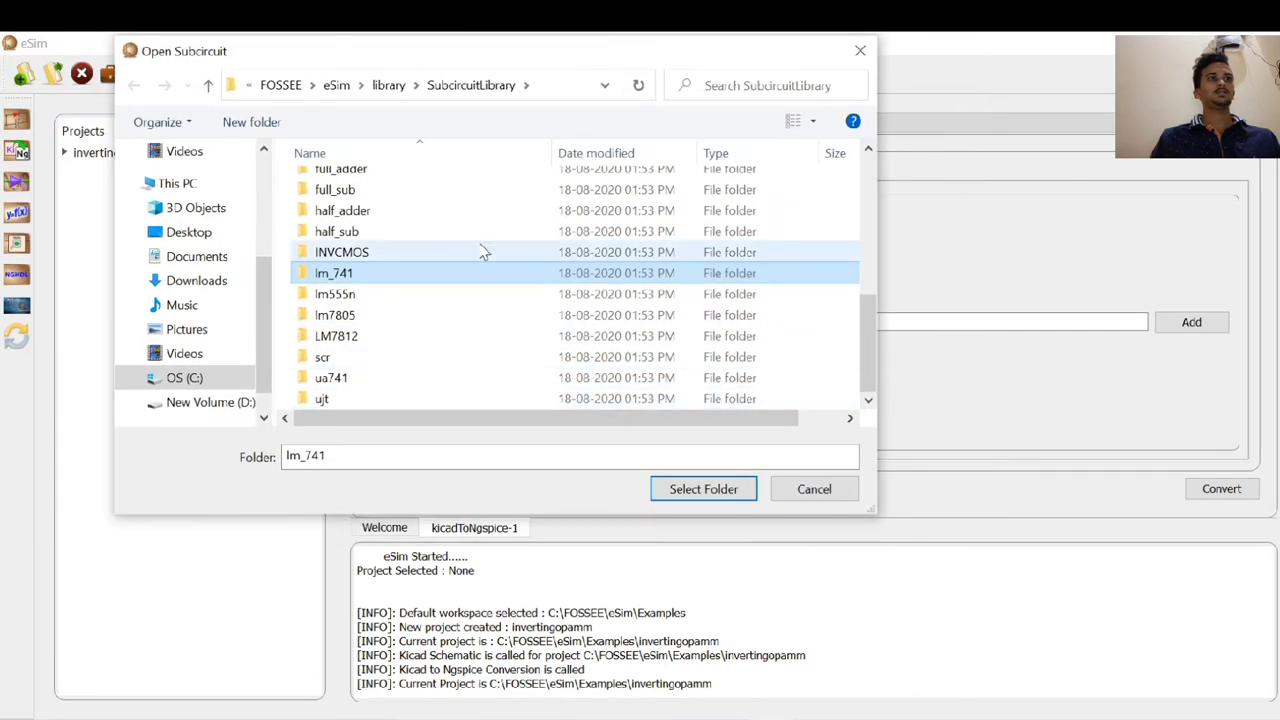
{"action": "scroll", "coordinate": [486, 251], "scroll_direction": "up", "scroll_amount": 2}
{"action": "scroll", "coordinate": [480, 290], "scroll_direction": "down", "scroll_amount": 2}
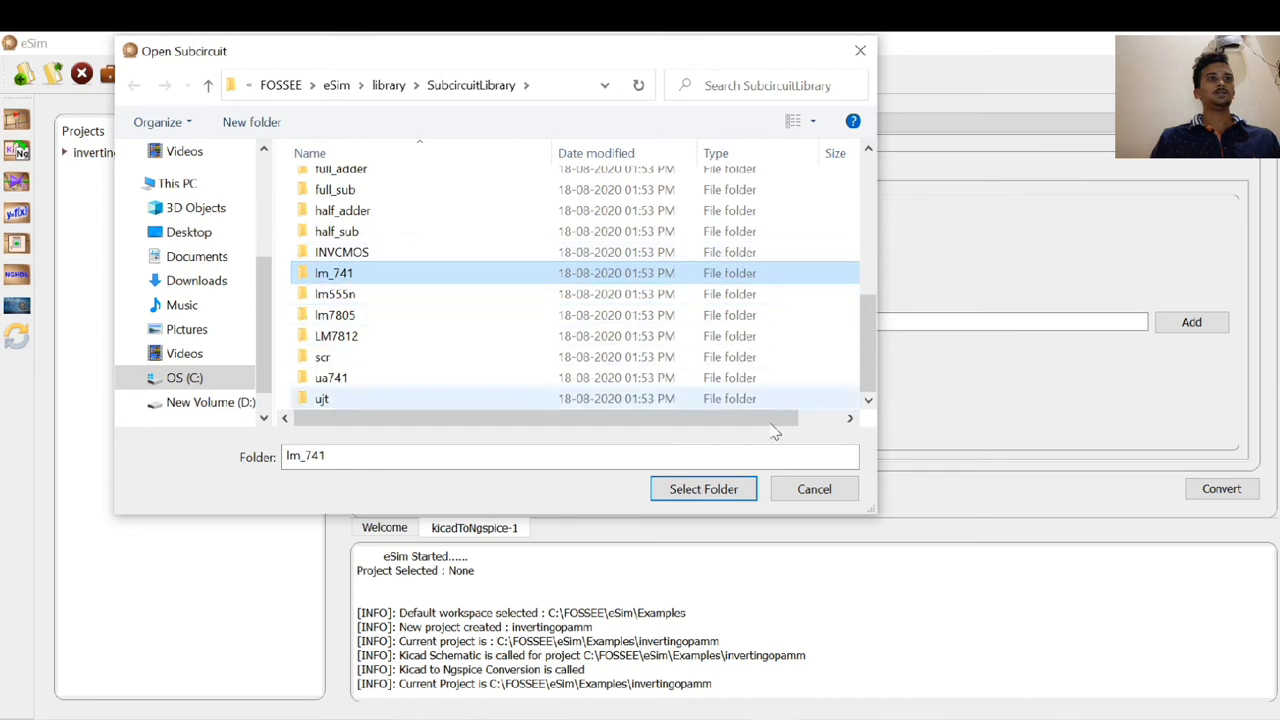
{"action": "left_click", "coordinate": [692, 492]}
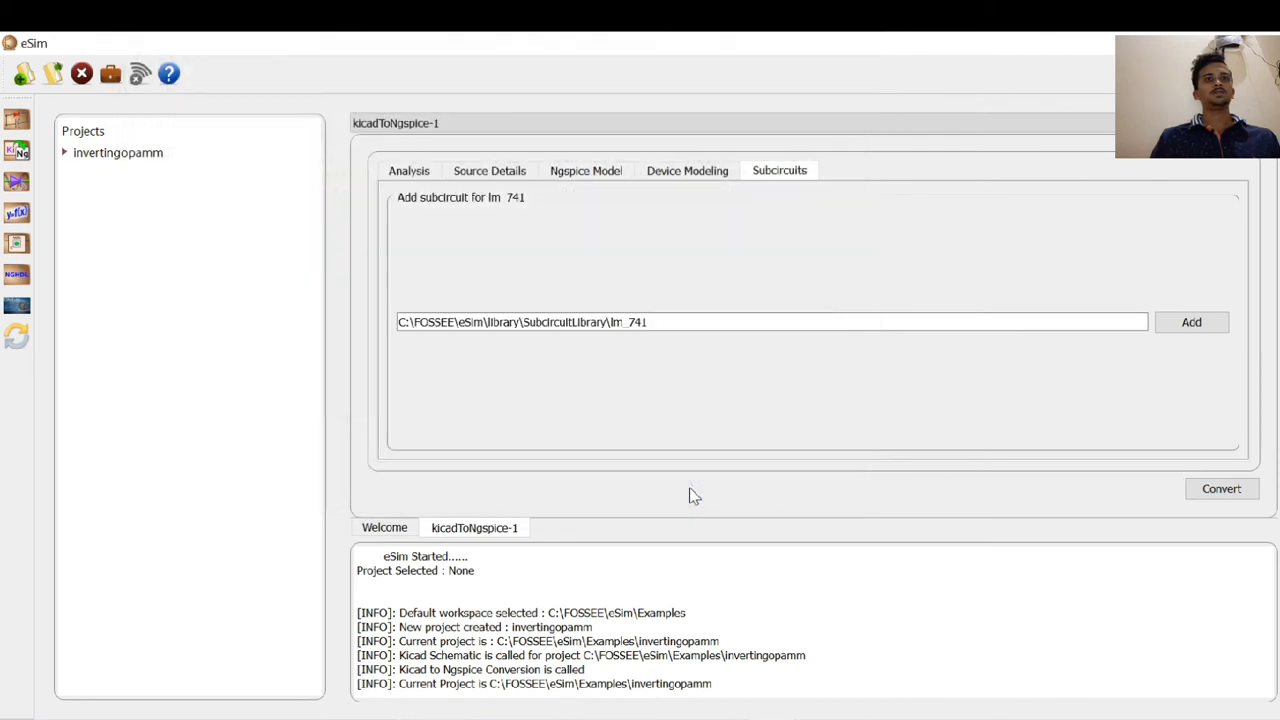
Step: Convert the netlist to Ngspice, then run the simulation and minimise the output waveform window
{"action": "left_click", "coordinate": [1226, 494]}
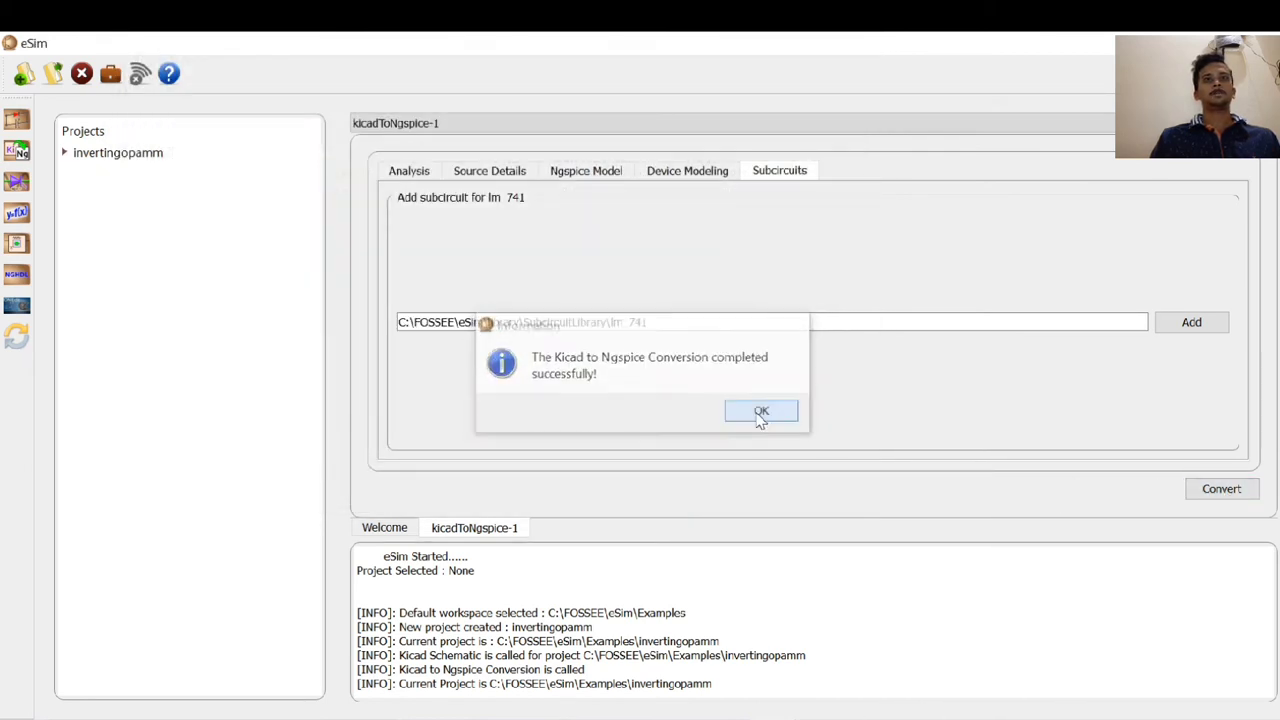
{"action": "left_click", "coordinate": [762, 411]}
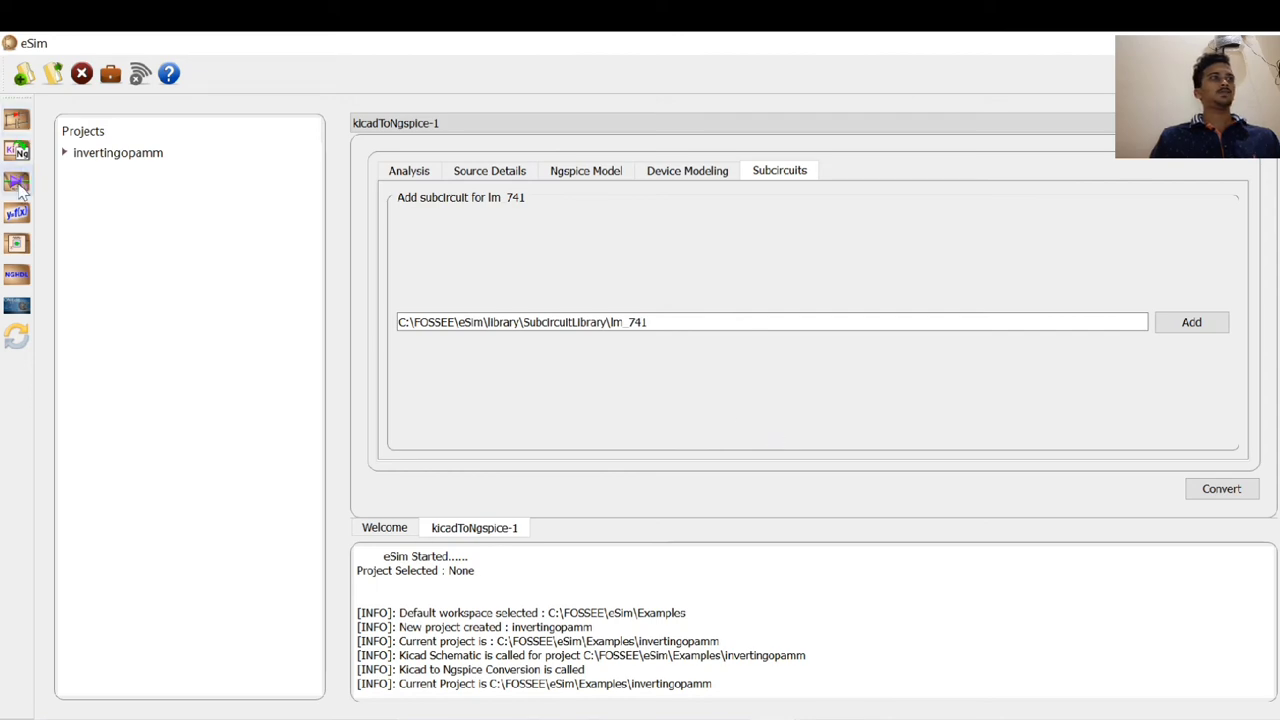
{"action": "left_click", "coordinate": [18, 186]}
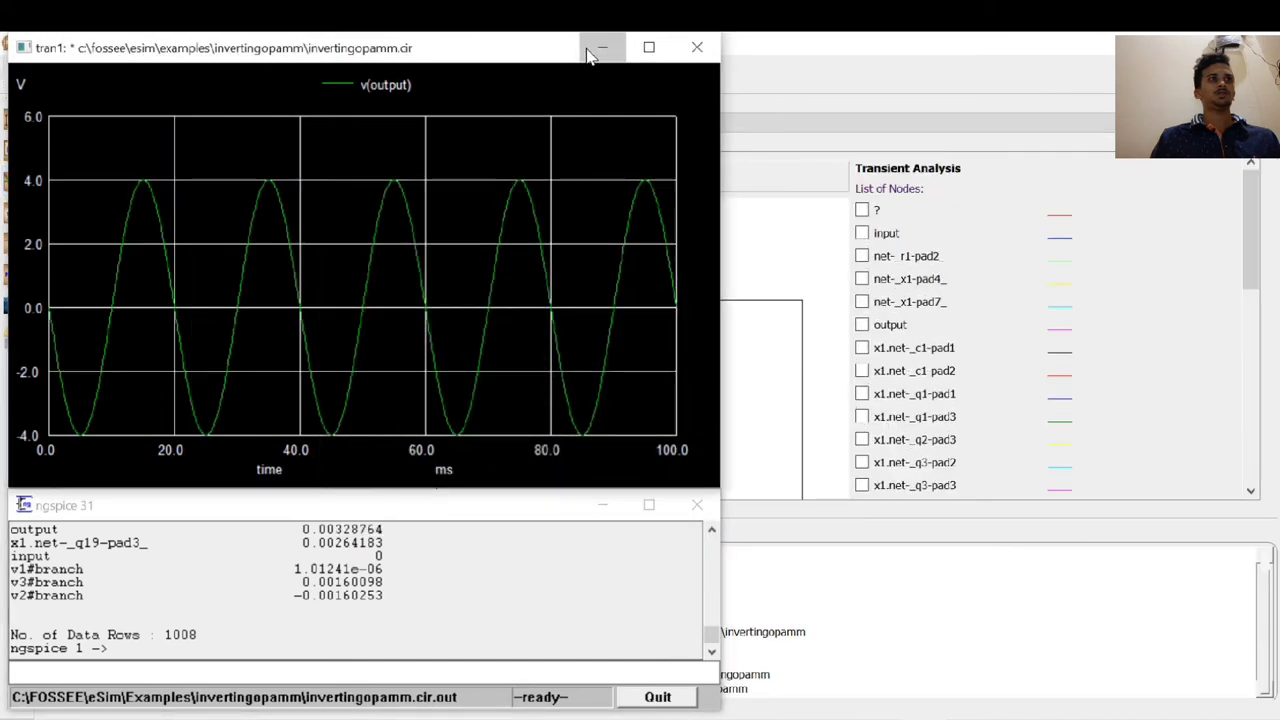
{"action": "left_click", "coordinate": [600, 48]}
Step: Plot the input and output node voltages together from the transient analysis and examine the waveforms
{"action": "left_click_drag", "start_coordinate": [1251, 257], "coordinate": [818, 226]}
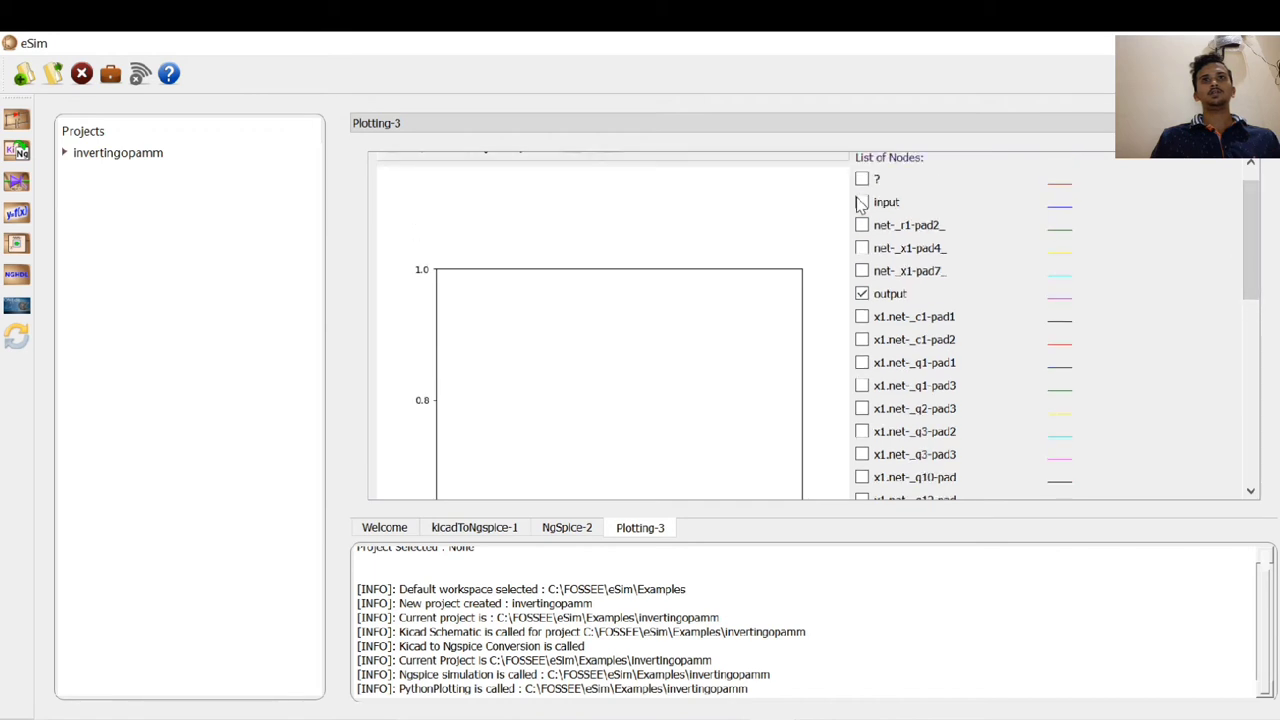
{"action": "mouse_move", "coordinate": [1251, 265]}
{"action": "left_mouse_down"}
{"action": "mouse_move", "coordinate": [1258, 371]}
{"action": "mouse_move", "coordinate": [1252, 290]}
{"action": "mouse_move", "coordinate": [1258, 322]}
{"action": "left_mouse_up"}
{"action": "left_click", "coordinate": [1108, 410]}
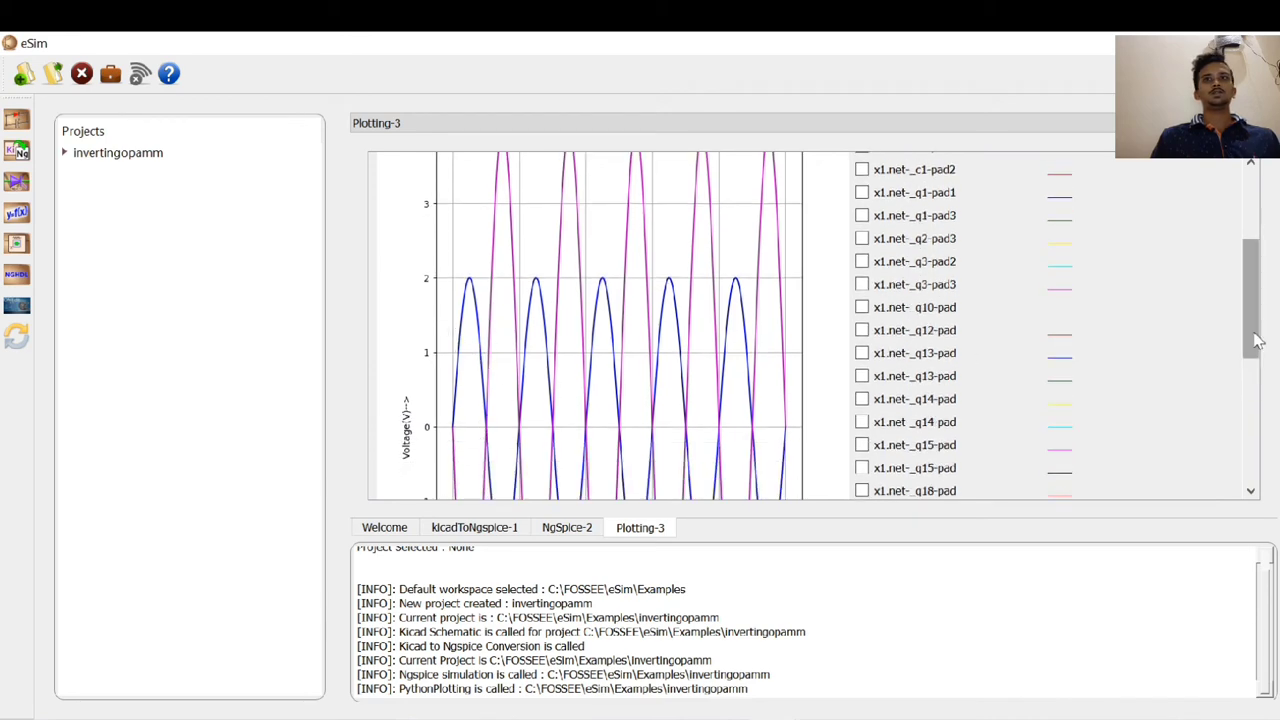
{"action": "left_click_drag", "start_coordinate": [1252, 340], "coordinate": [1263, 436]}
{"action": "left_click_drag", "start_coordinate": [1268, 397], "coordinate": [1250, 335]}
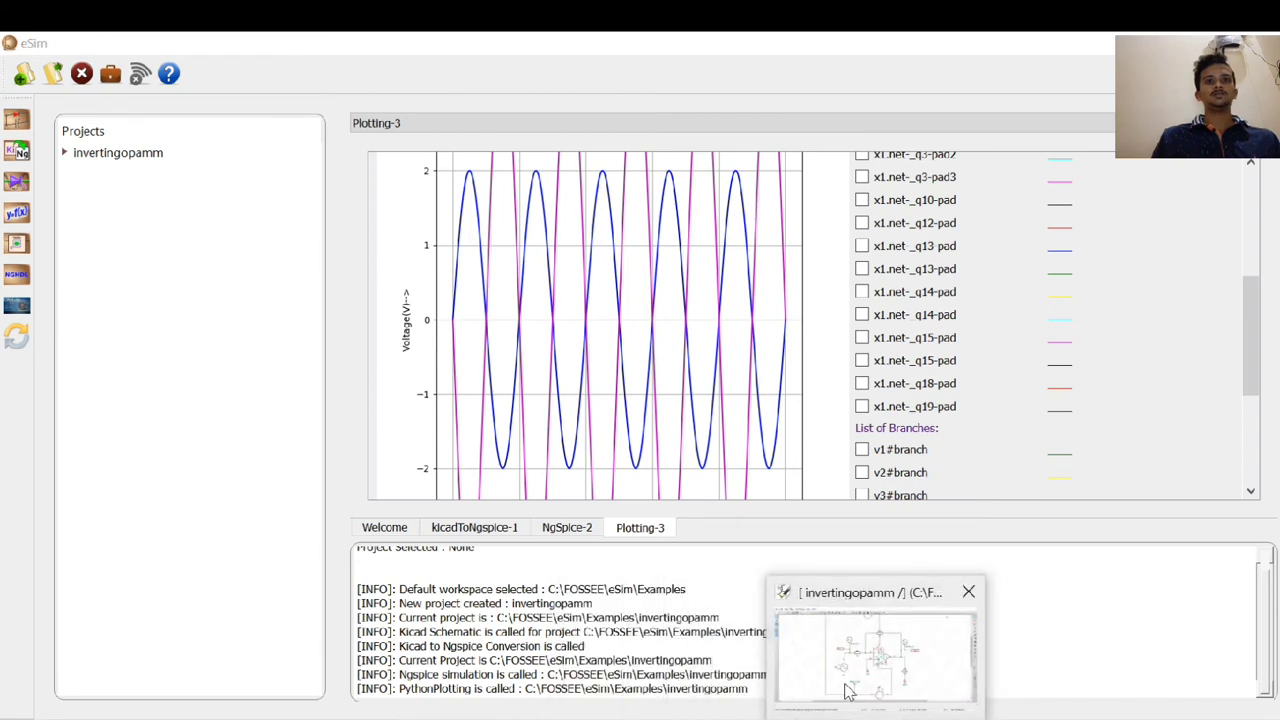
Step: Switch to the invertingopamm schematic and set the feedback resistor Rf1 to 5k
{"action": "left_click", "coordinate": [852, 690]}
{"action": "left_click_drag", "start_coordinate": [1250, 363], "coordinate": [1260, 337]}
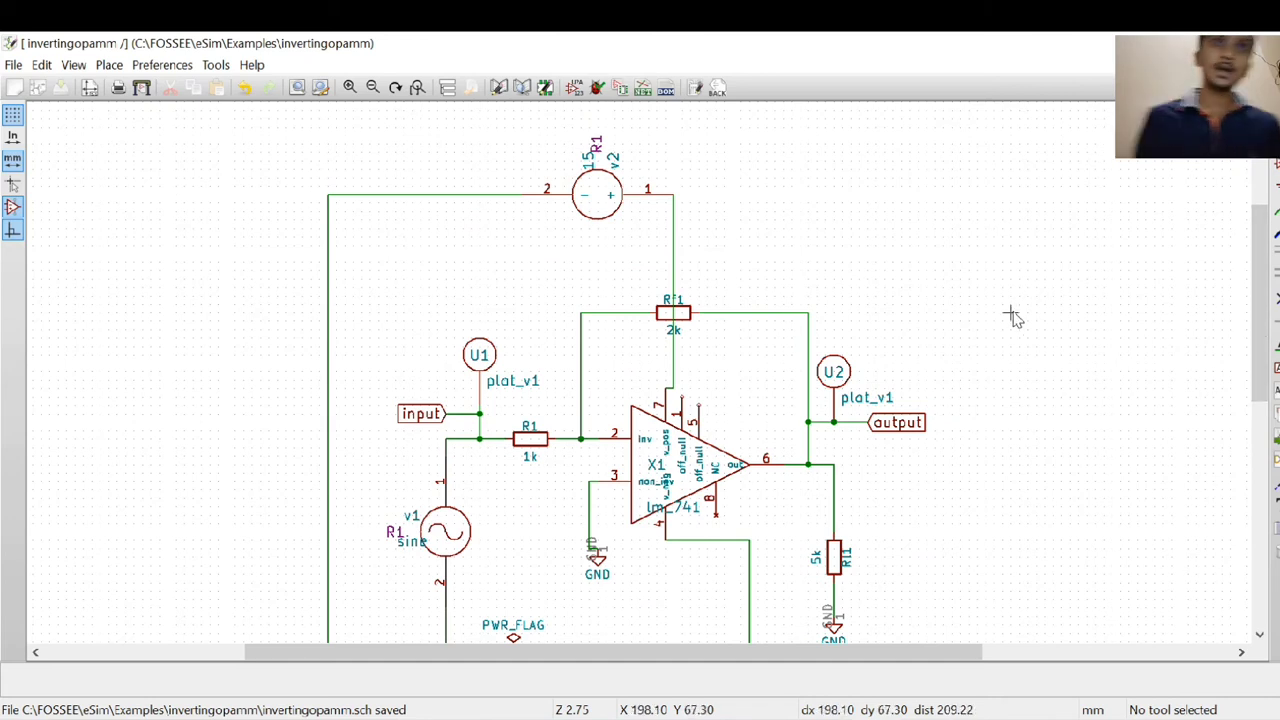
{"action": "right_click", "coordinate": [683, 315]}
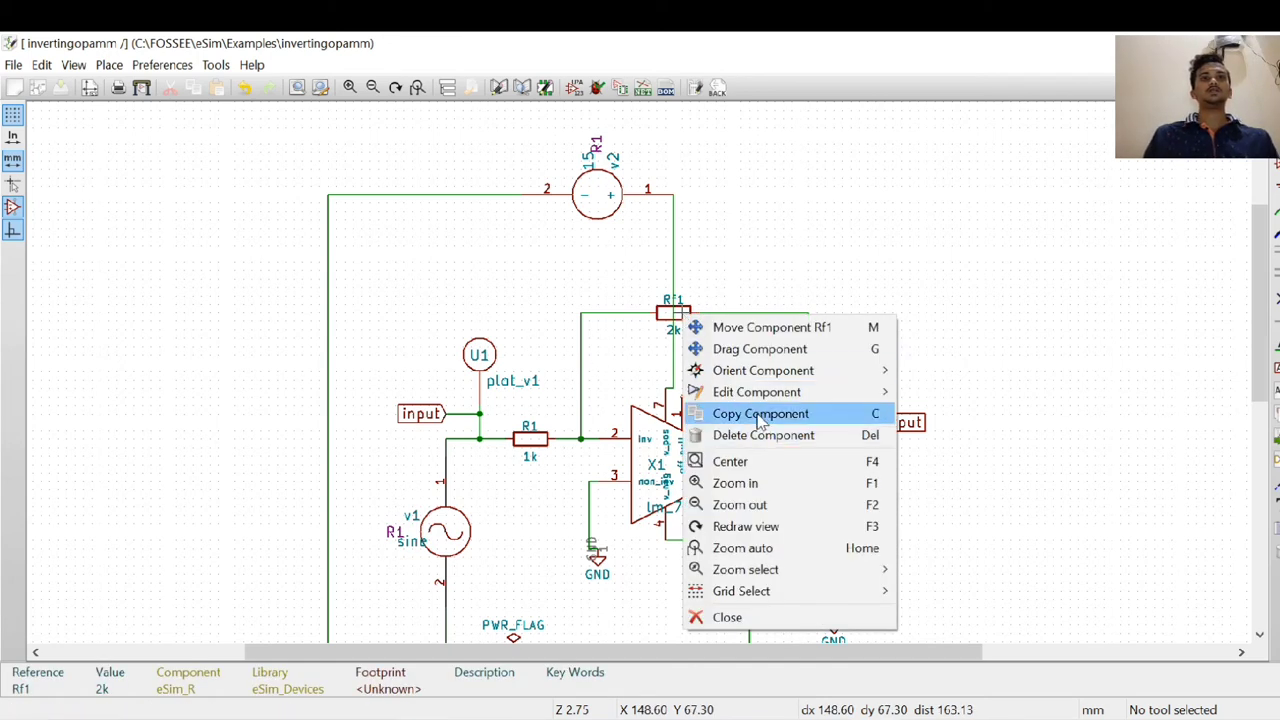
{"action": "mouse_move", "coordinate": [778, 394]}
{"action": "left_click", "coordinate": [947, 414]}
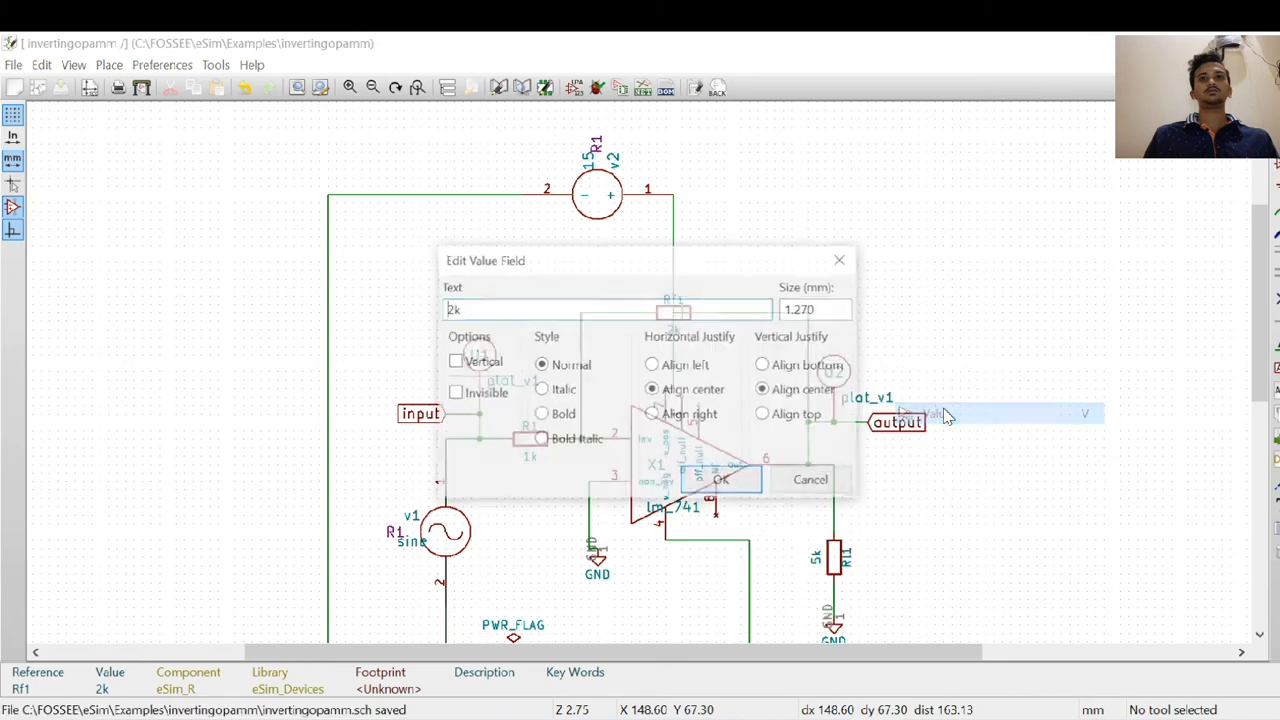
{"action": "key", "text": "BackSpace"}
{"action": "key", "text": "BackSpace"}
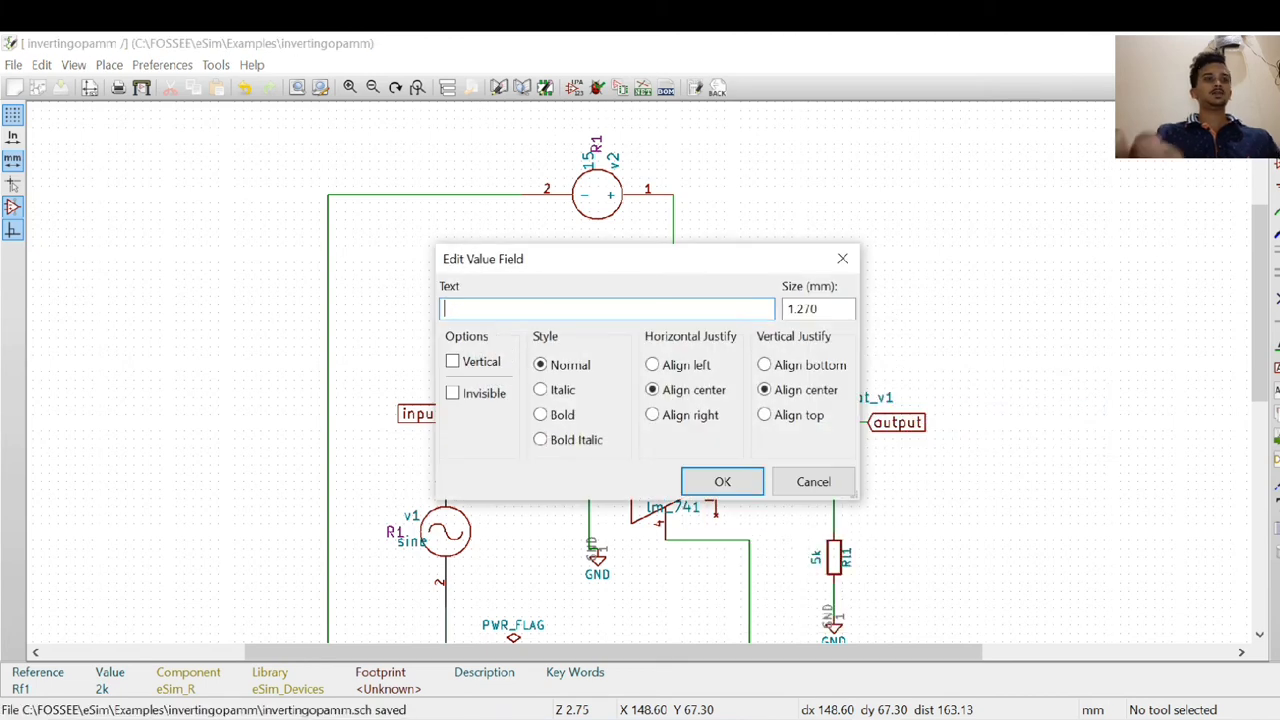
{"action": "type", "text": "5k"}
{"action": "key", "text": "BackSpace"}
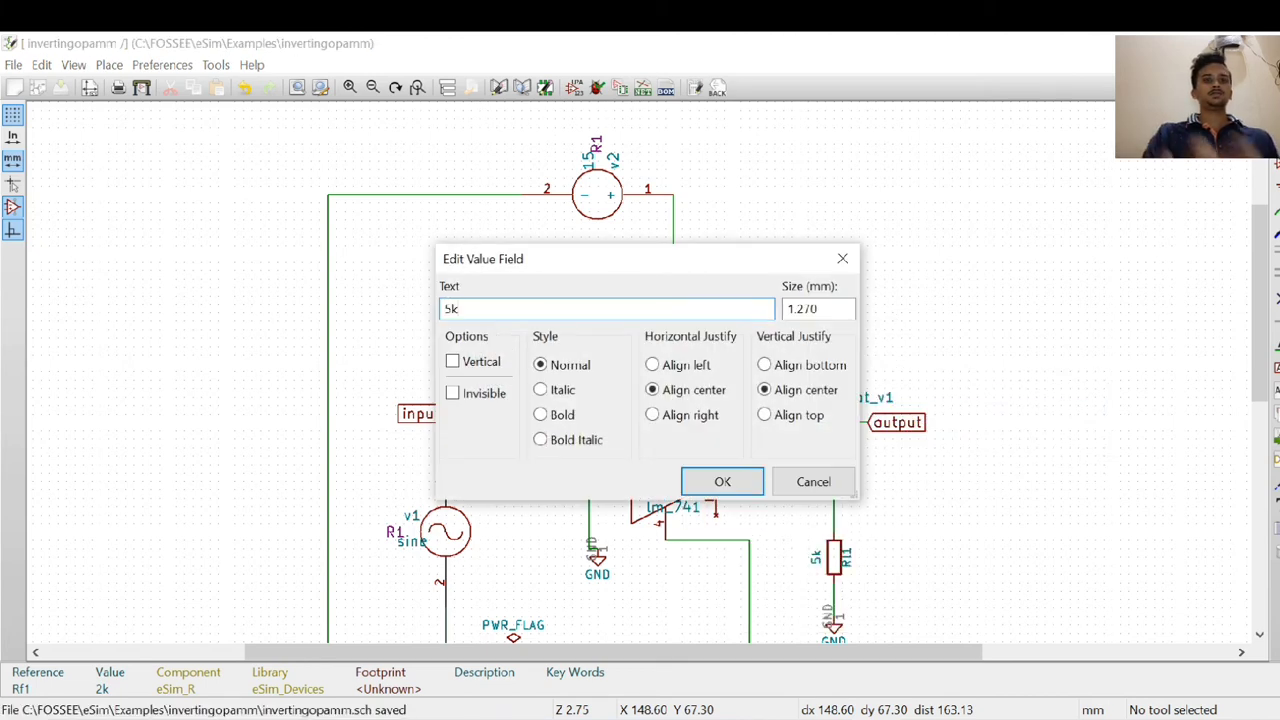
{"action": "left_click", "coordinate": [722, 482]}
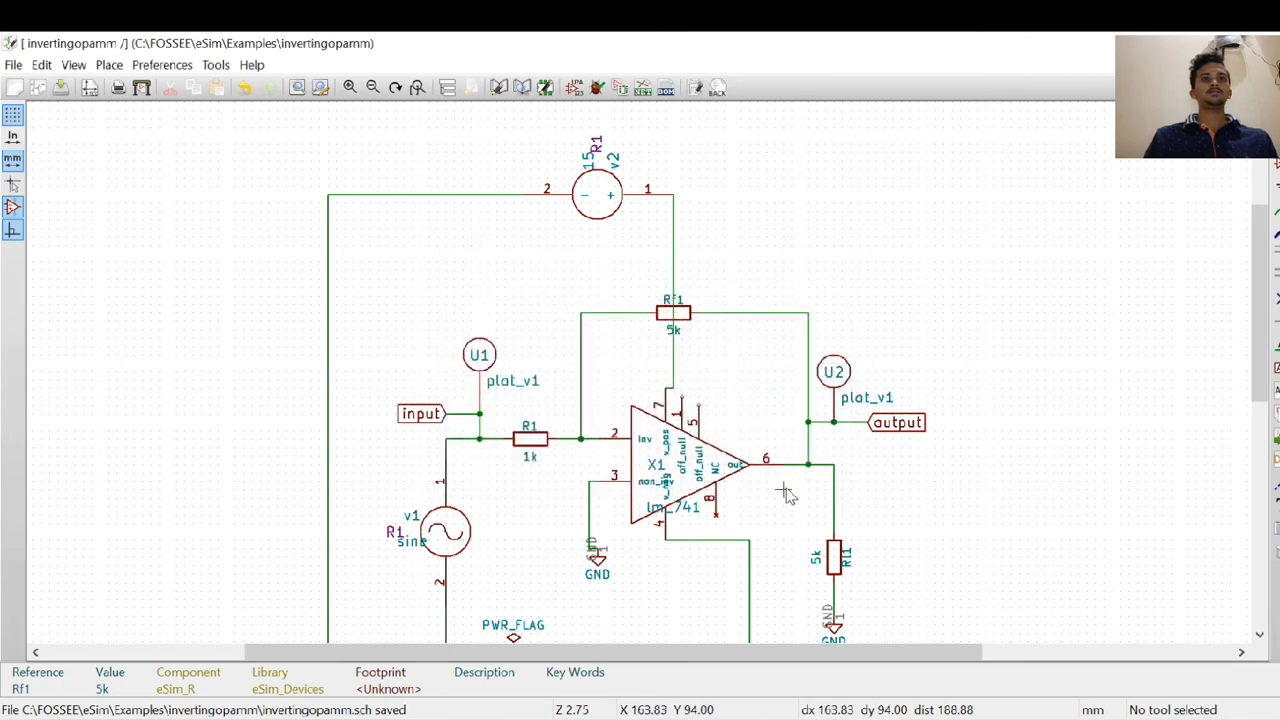
Step: Annotate the entire schematic keeping the existing annotation, then open the electrical rules checker and close it without running it
{"action": "left_click", "coordinate": [545, 88]}
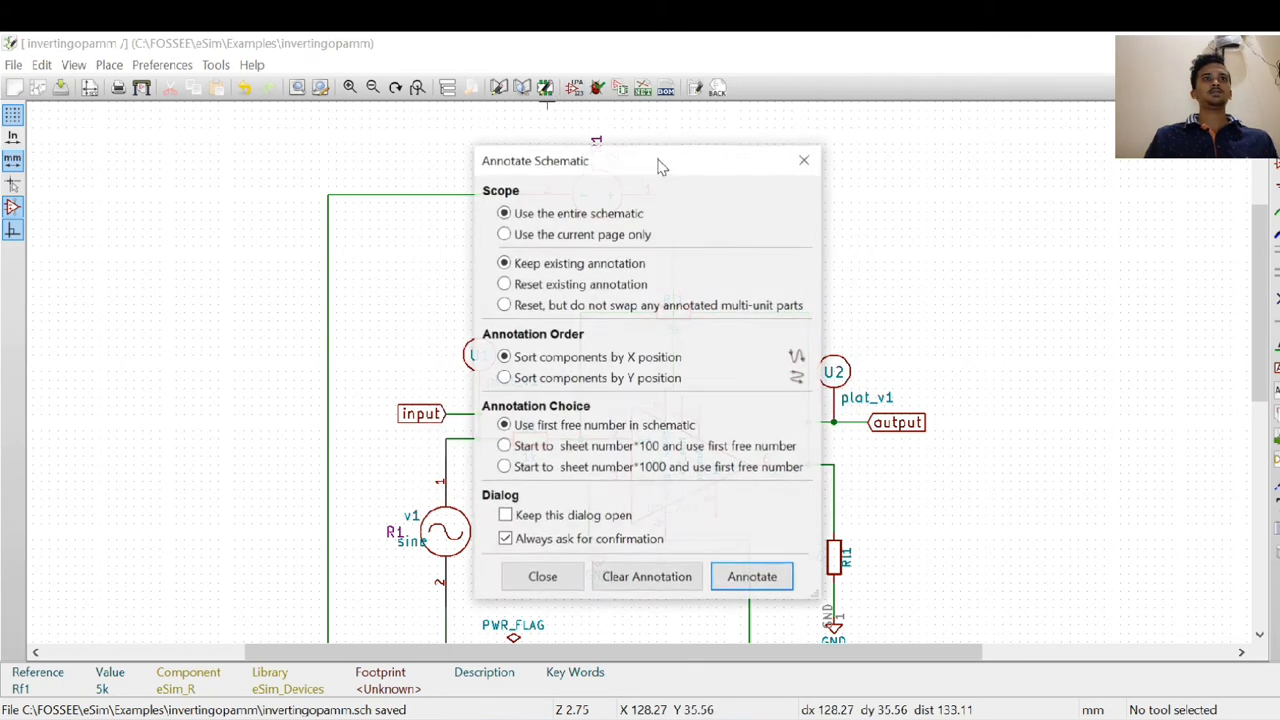
{"action": "left_click", "coordinate": [770, 578]}
{"action": "left_click", "coordinate": [720, 475]}
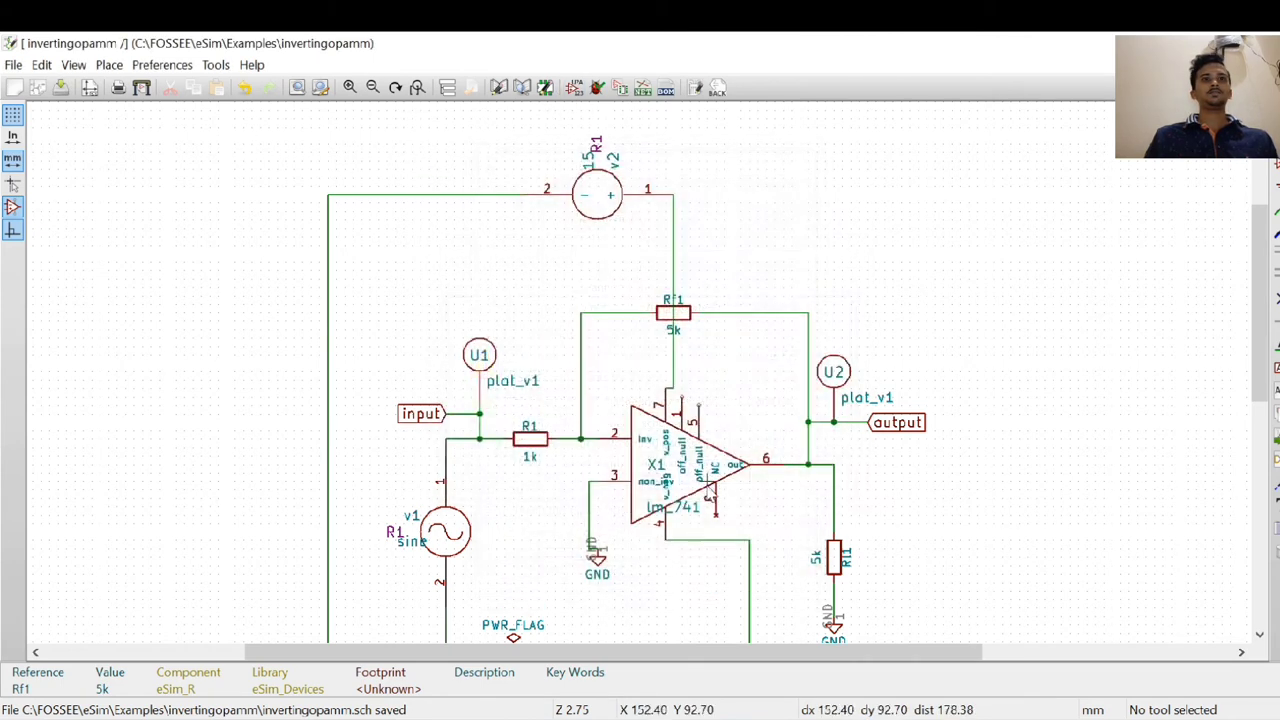
{"action": "left_click", "coordinate": [596, 90]}
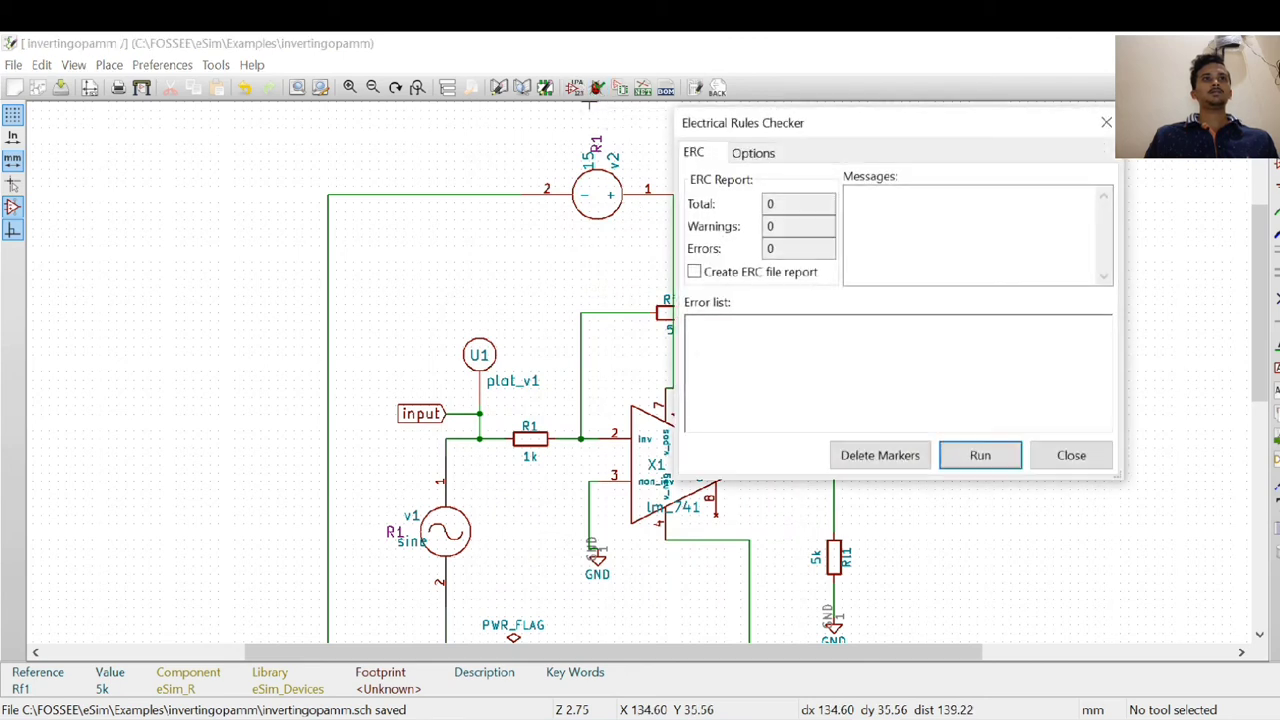
{"action": "left_click", "coordinate": [1072, 460]}
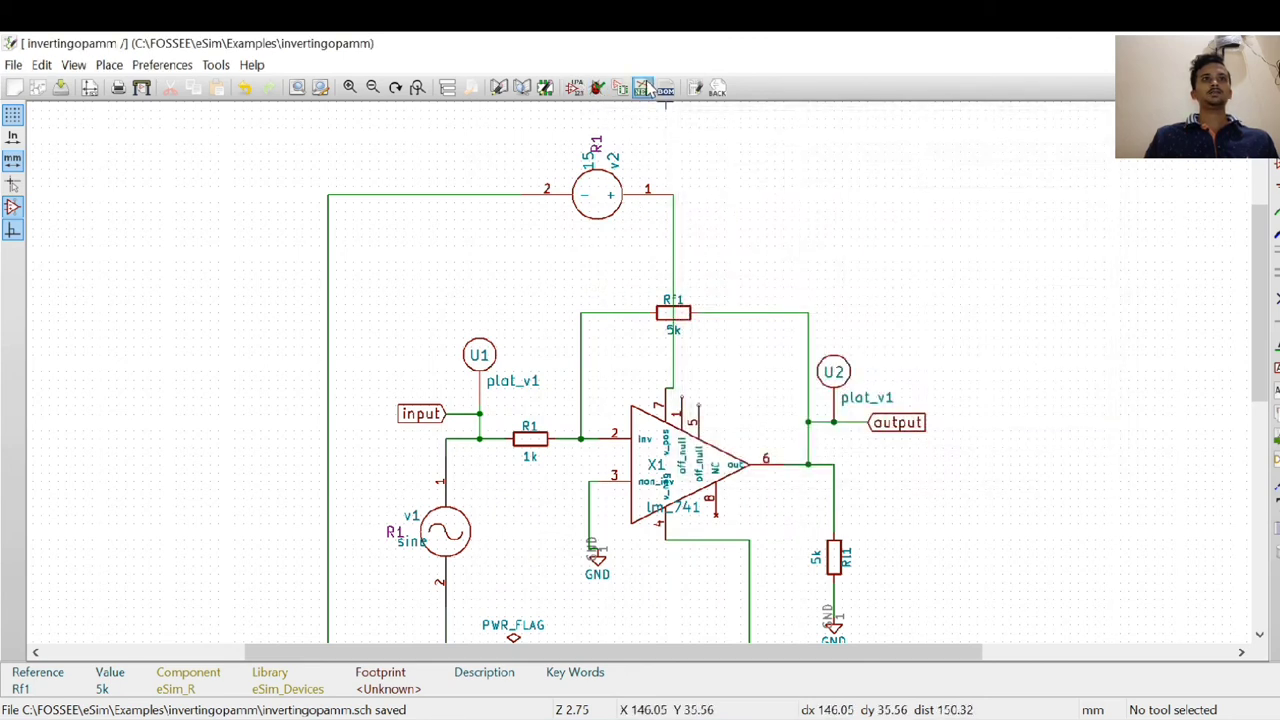
Step: Regenerate the SPICE netlist as invertingopamm.cir in the default format, and save the edited schematic
{"action": "left_click", "coordinate": [643, 90]}
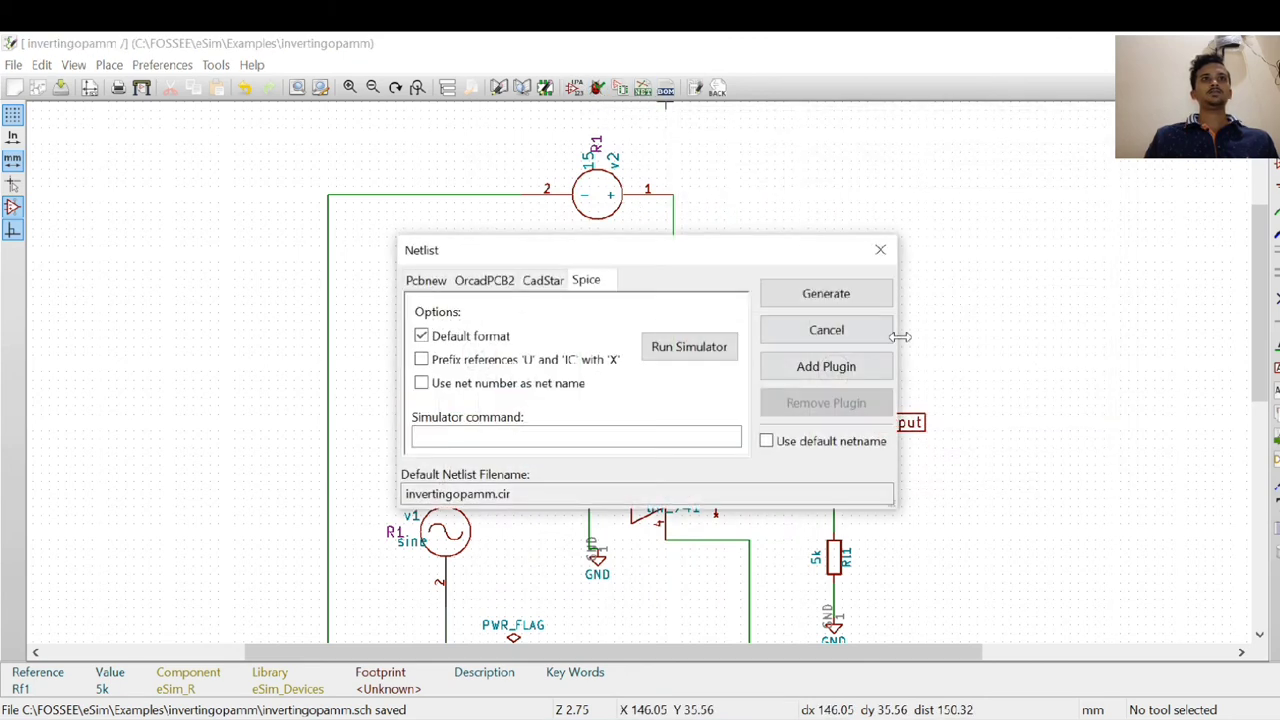
{"action": "left_click", "coordinate": [802, 297]}
{"action": "left_click", "coordinate": [668, 524]}
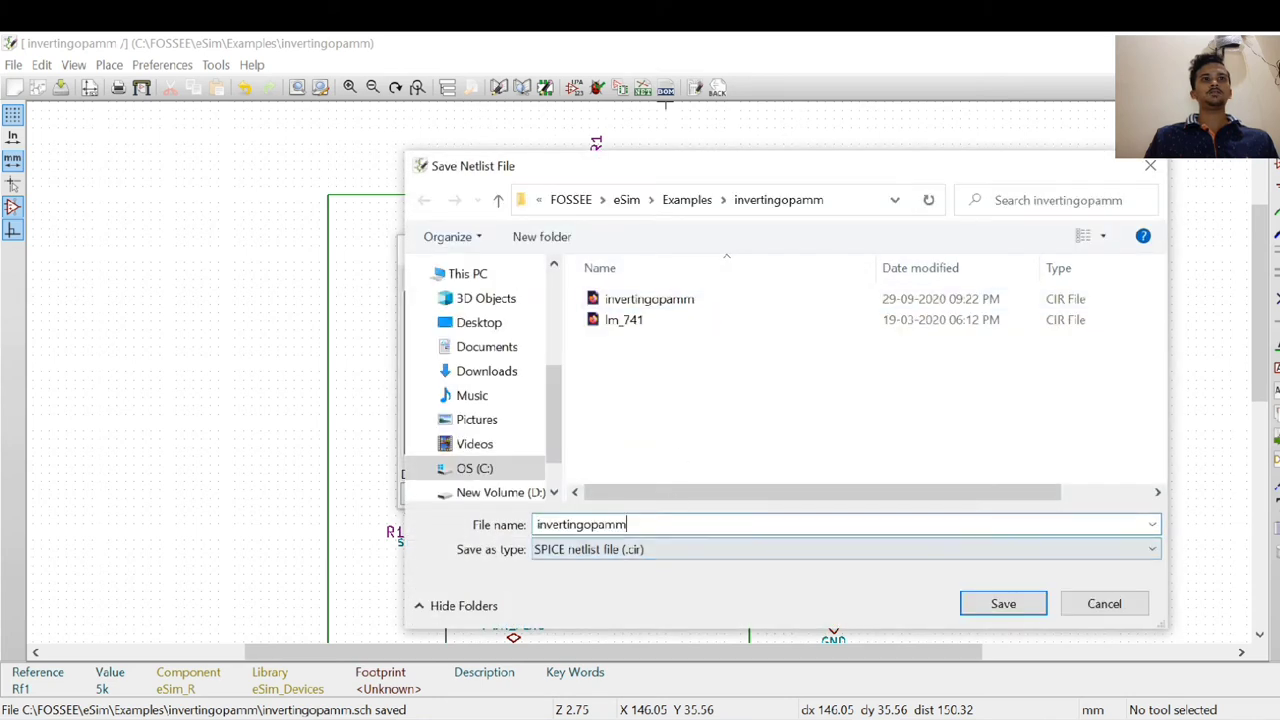
{"action": "left_click", "coordinate": [1020, 608]}
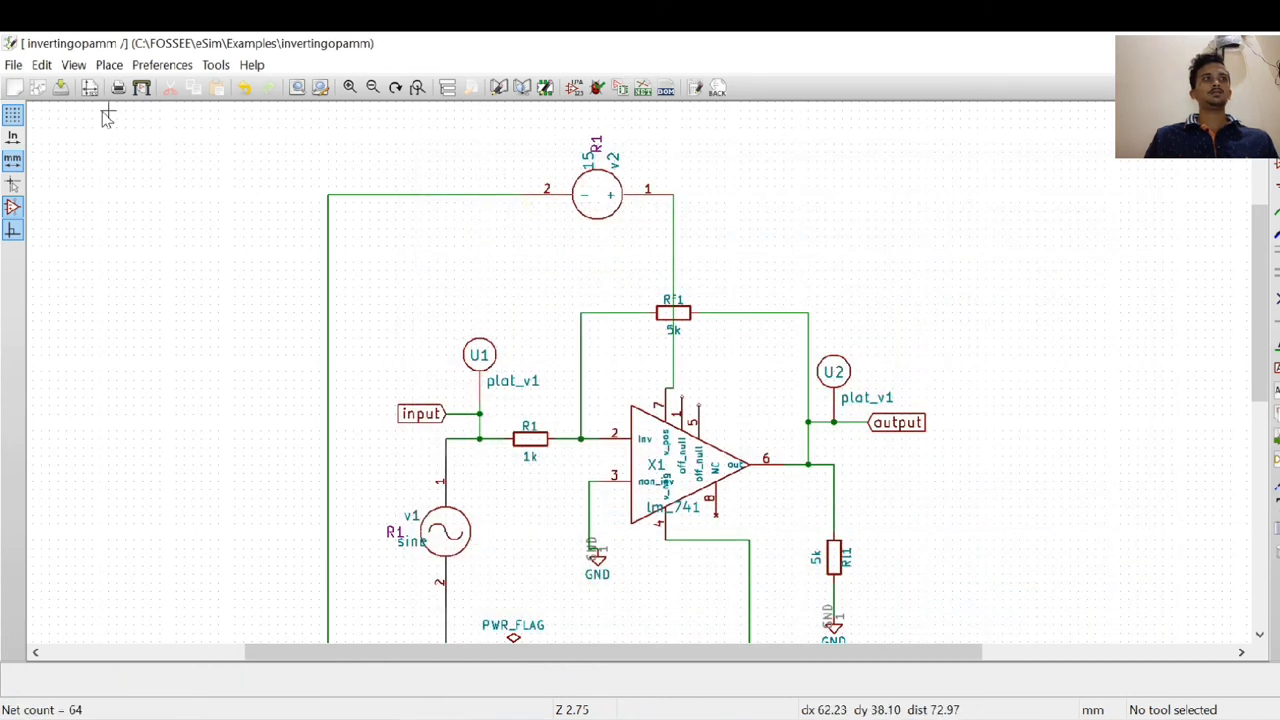
{"action": "left_click", "coordinate": [60, 88]}
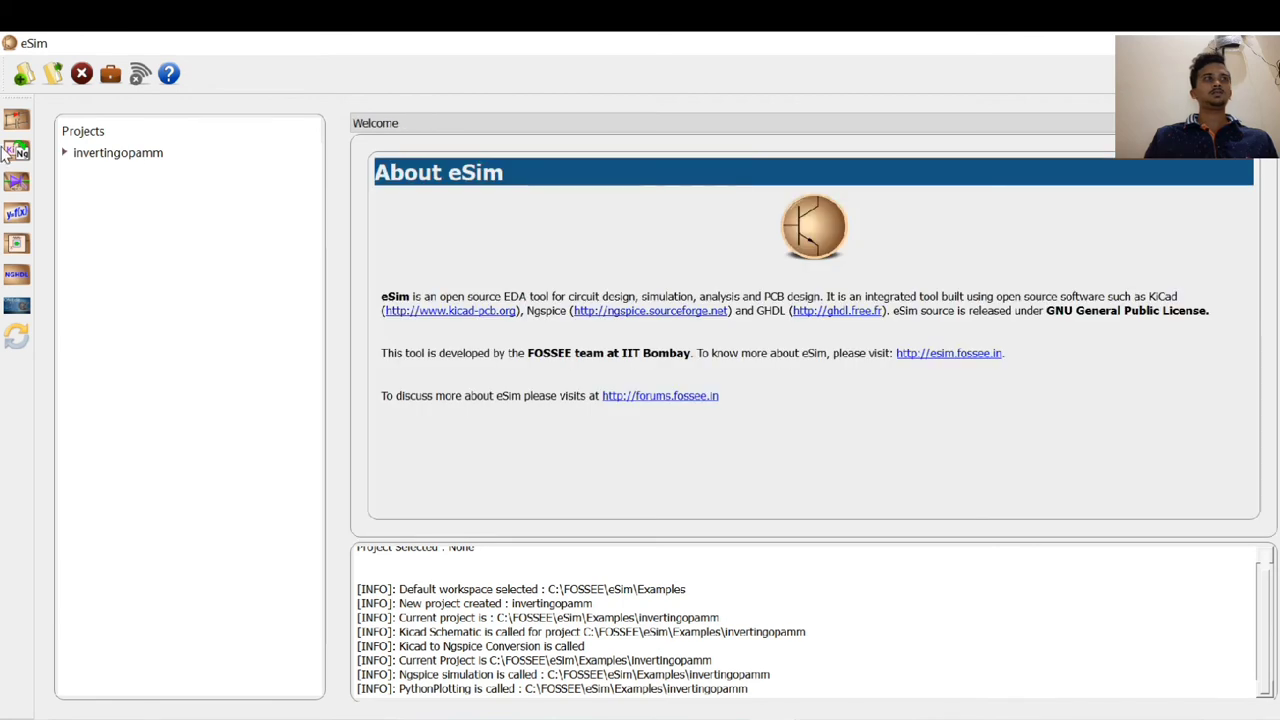
Step: Return to the eSim main window and reopen the KiCad to Ngspice converter for the updated netlist
{"action": "left_click", "coordinate": [16, 150]}
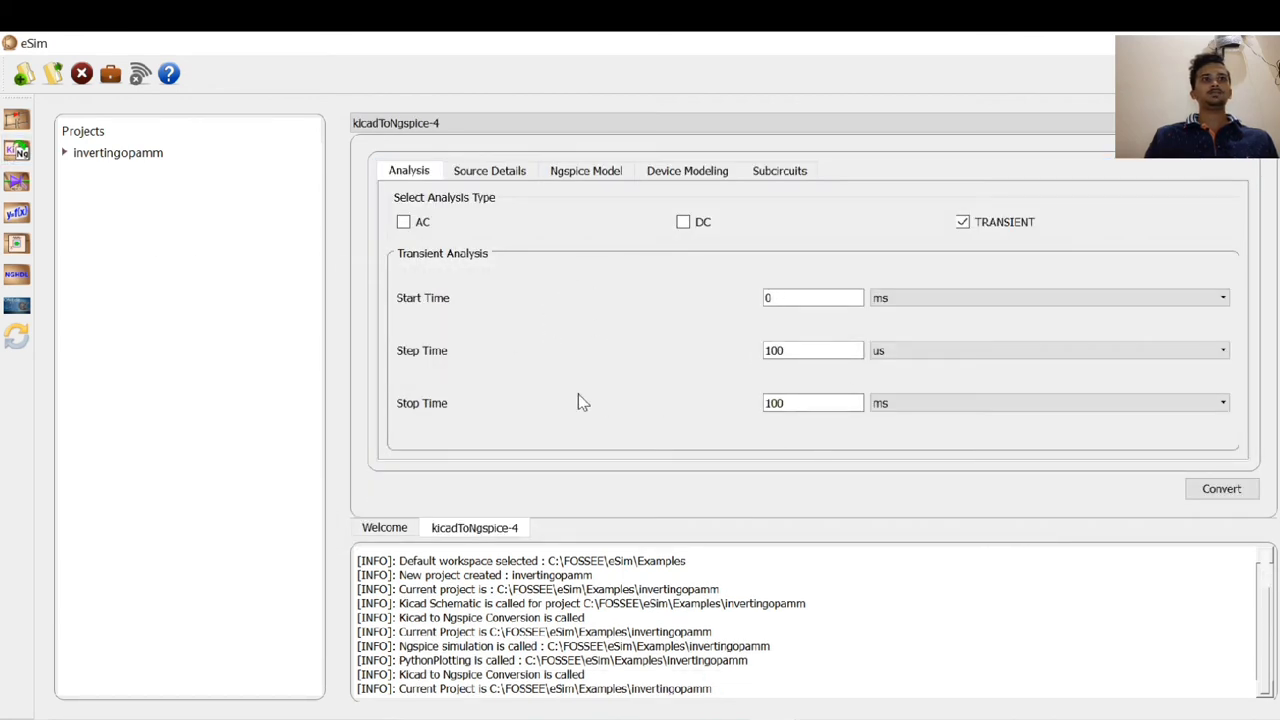
Step: Set the amplitude of sine source v1 to 3 V and convert the netlist to Ngspice format
{"action": "left_click", "coordinate": [462, 174]}
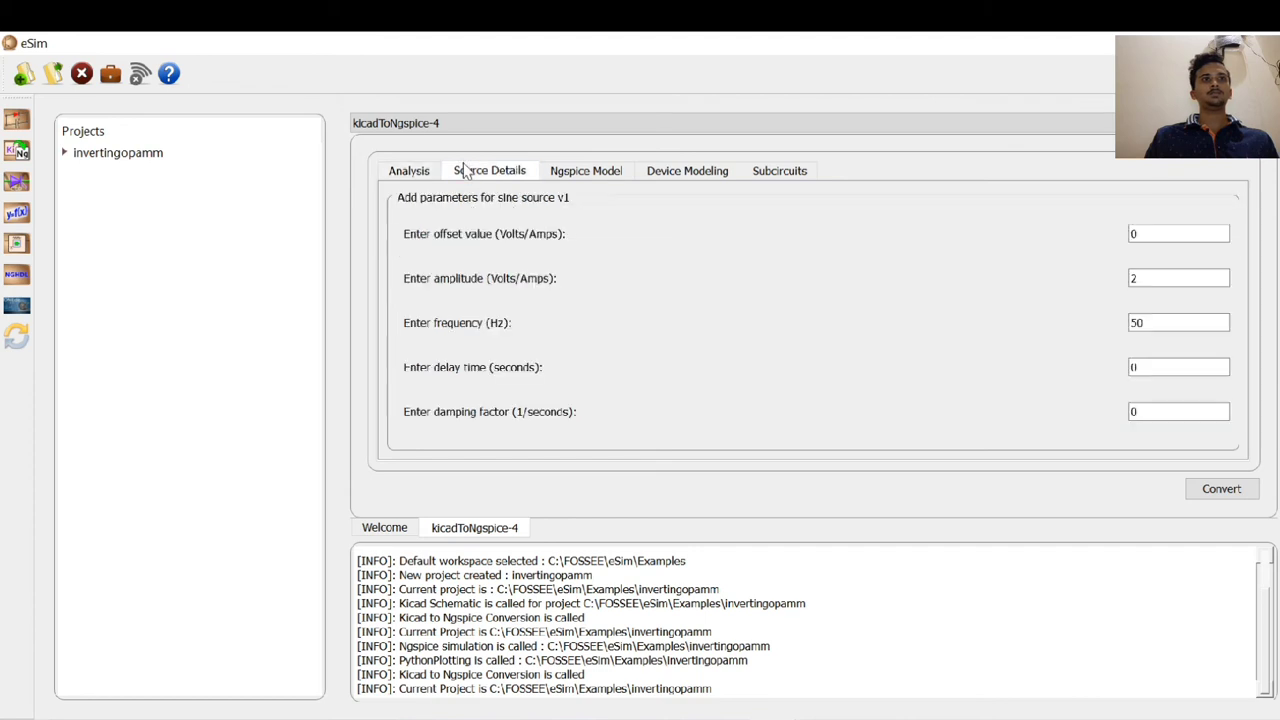
{"action": "left_click", "coordinate": [1192, 318]}
{"action": "left_click", "coordinate": [1165, 279]}
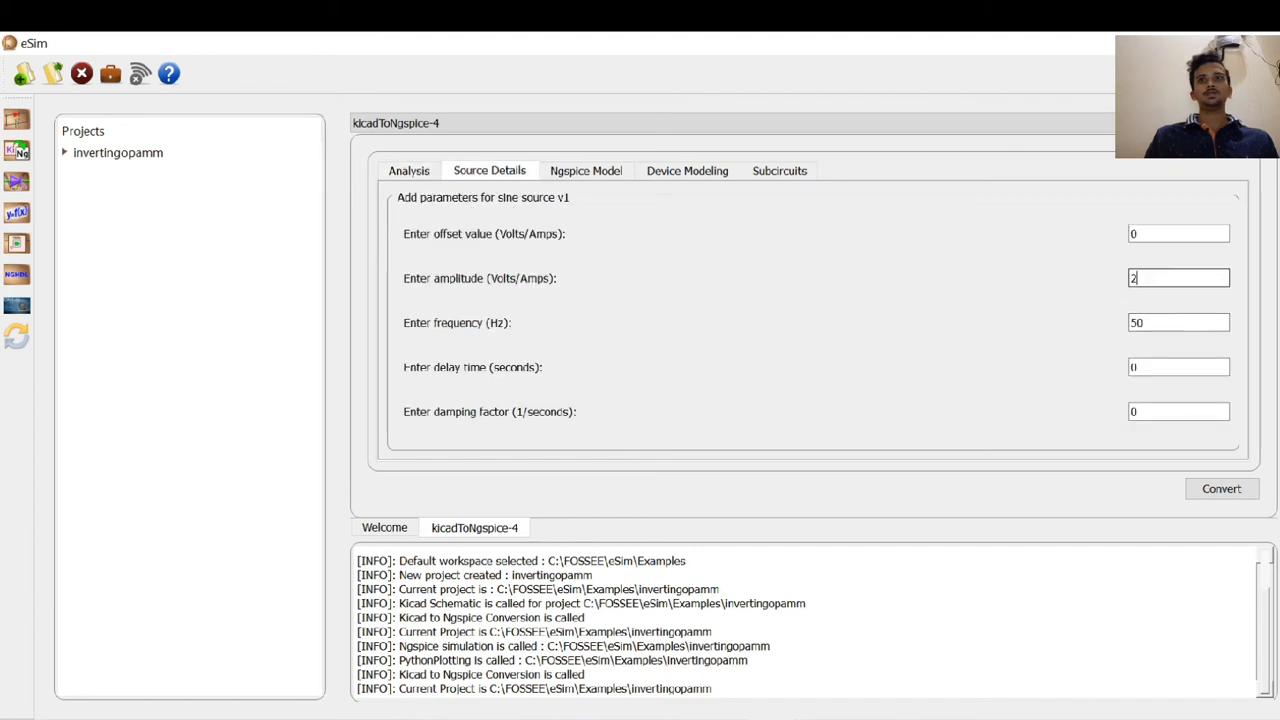
{"action": "key", "text": "BackSpace"}
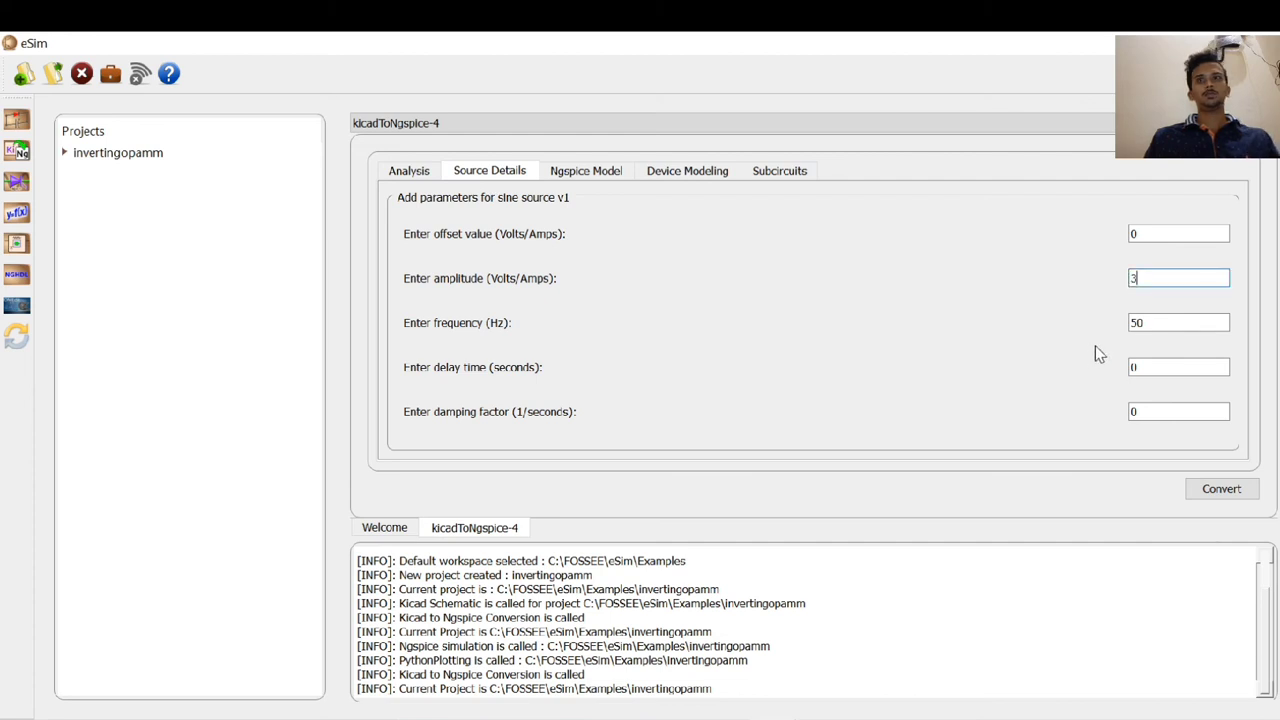
{"action": "left_click", "coordinate": [801, 172]}
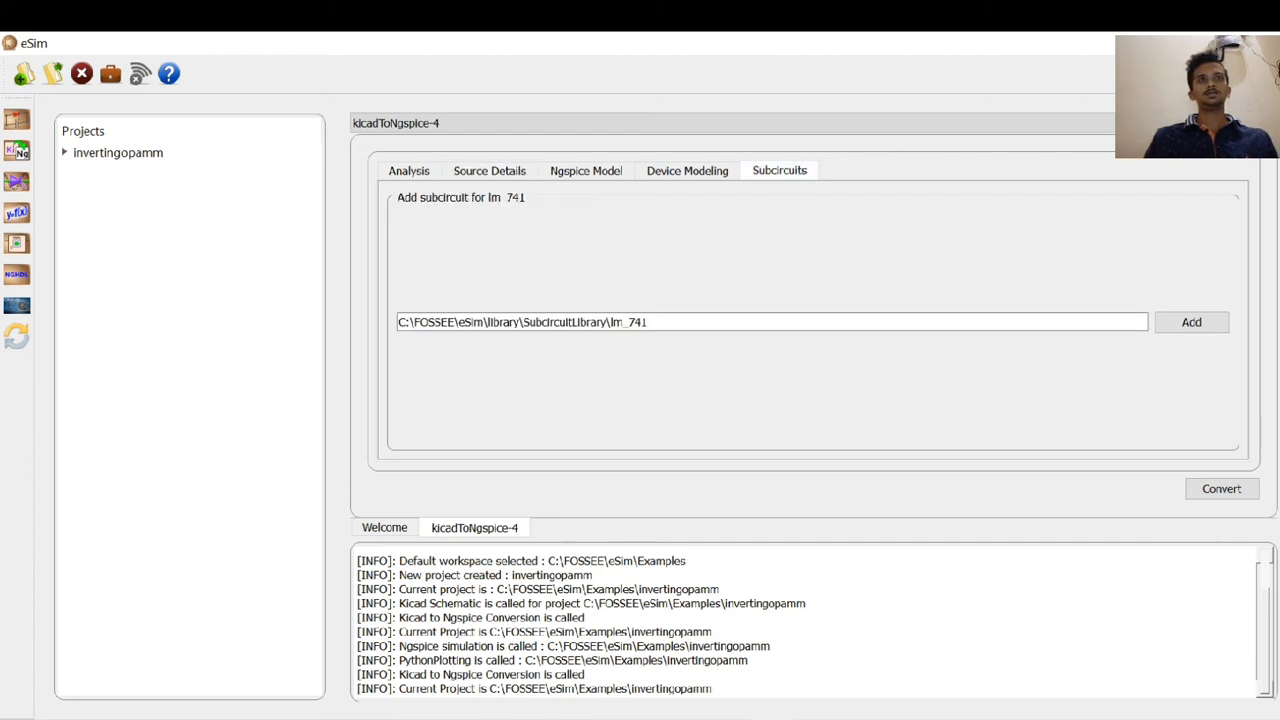
{"action": "left_click", "coordinate": [1222, 487]}
{"action": "left_click", "coordinate": [790, 407]}
Step: Run the Ngspice simulation and minimize the resulting input and output waveform windows
{"action": "left_click", "coordinate": [17, 183]}
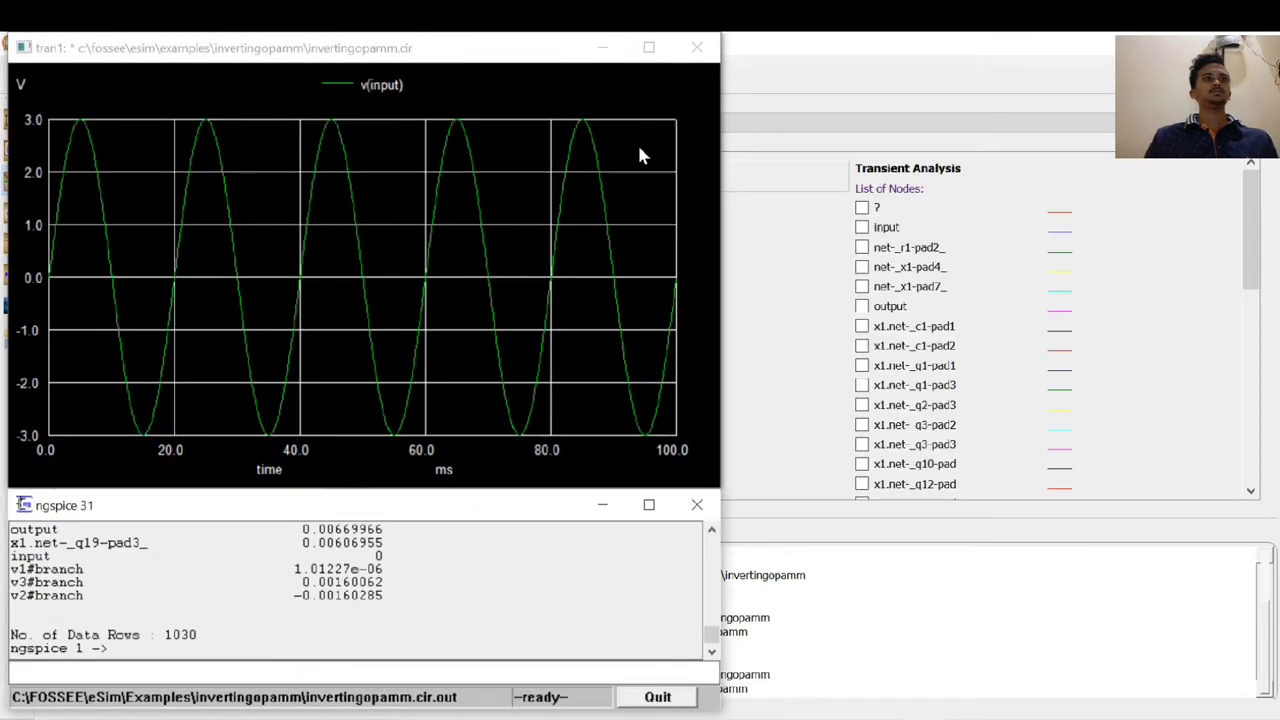
{"action": "left_click", "coordinate": [602, 47]}
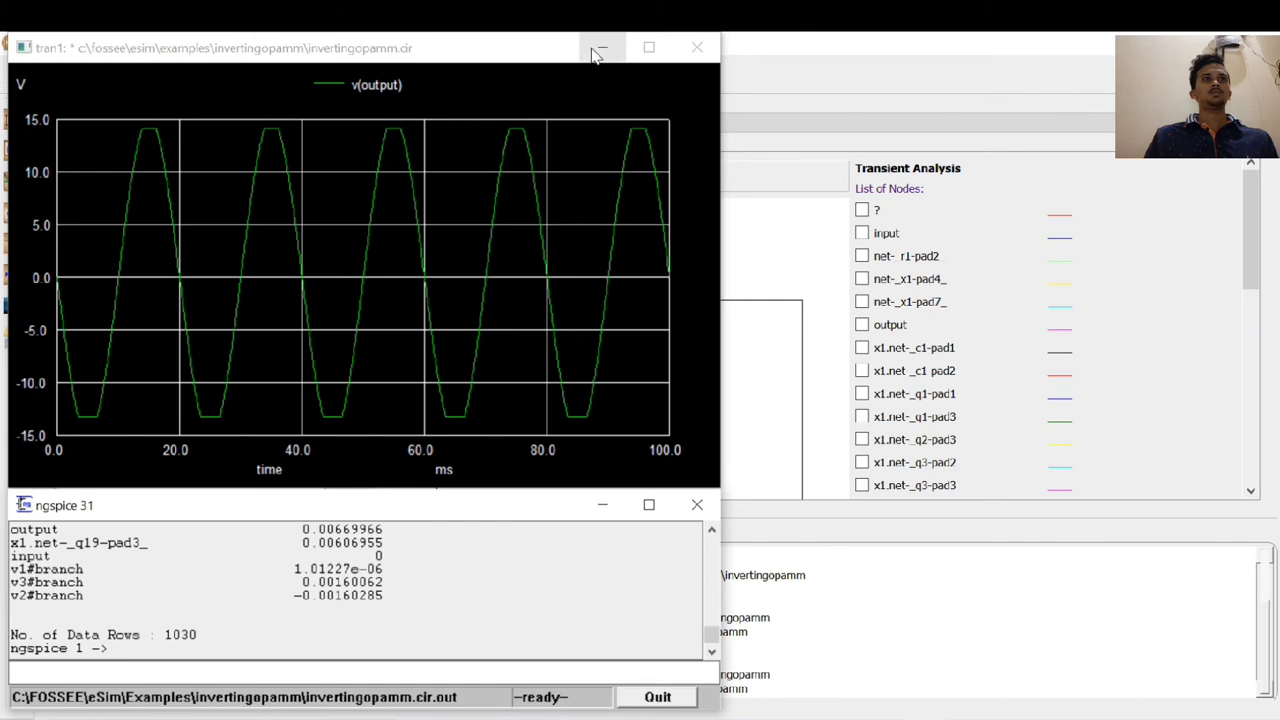
{"action": "left_click", "coordinate": [602, 47]}
Step: Plot the input and output node voltages together in the transient analysis plot and examine both waveforms
{"action": "left_click", "coordinate": [861, 236]}
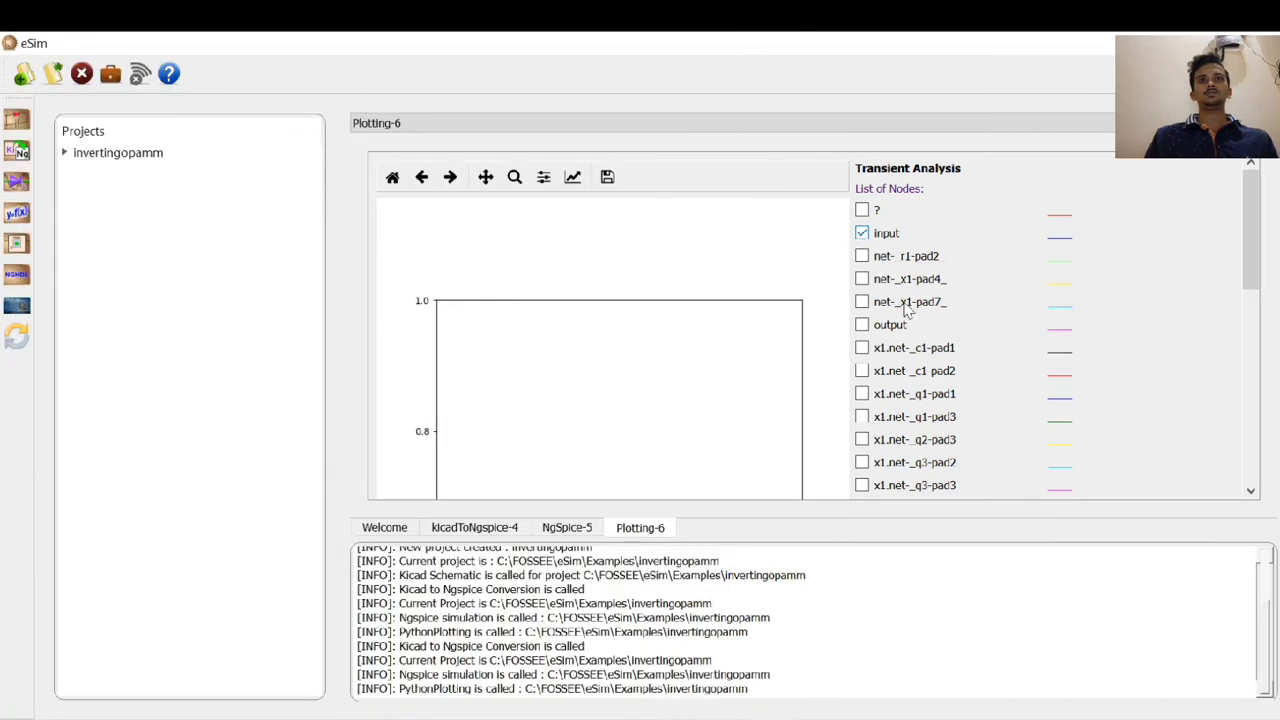
{"action": "left_click_drag", "start_coordinate": [1249, 251], "coordinate": [1243, 286]}
{"action": "left_click", "coordinate": [1136, 413]}
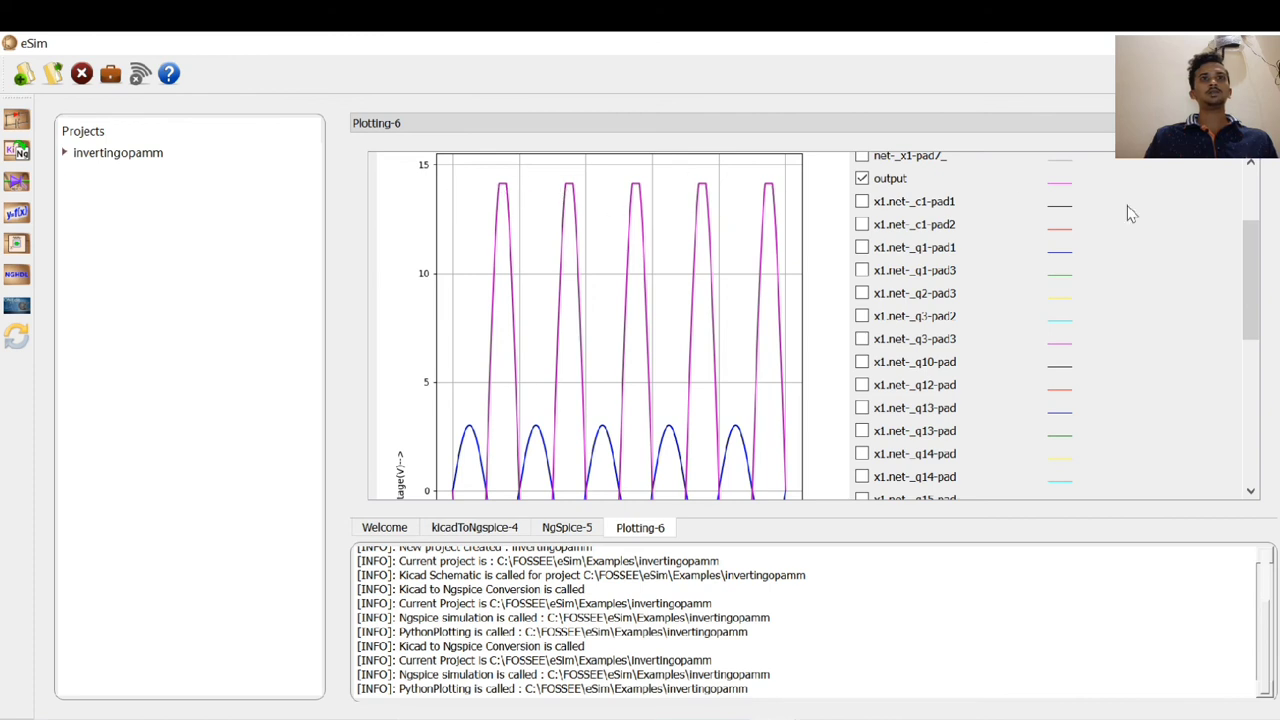
{"action": "mouse_move", "coordinate": [1258, 270]}
{"action": "left_mouse_down"}
{"action": "mouse_move", "coordinate": [1250, 410]}
{"action": "mouse_move", "coordinate": [1230, 323]}
{"action": "mouse_move", "coordinate": [1234, 274]}
{"action": "mouse_move", "coordinate": [1252, 372]}
{"action": "mouse_move", "coordinate": [1252, 284]}
{"action": "left_mouse_up"}
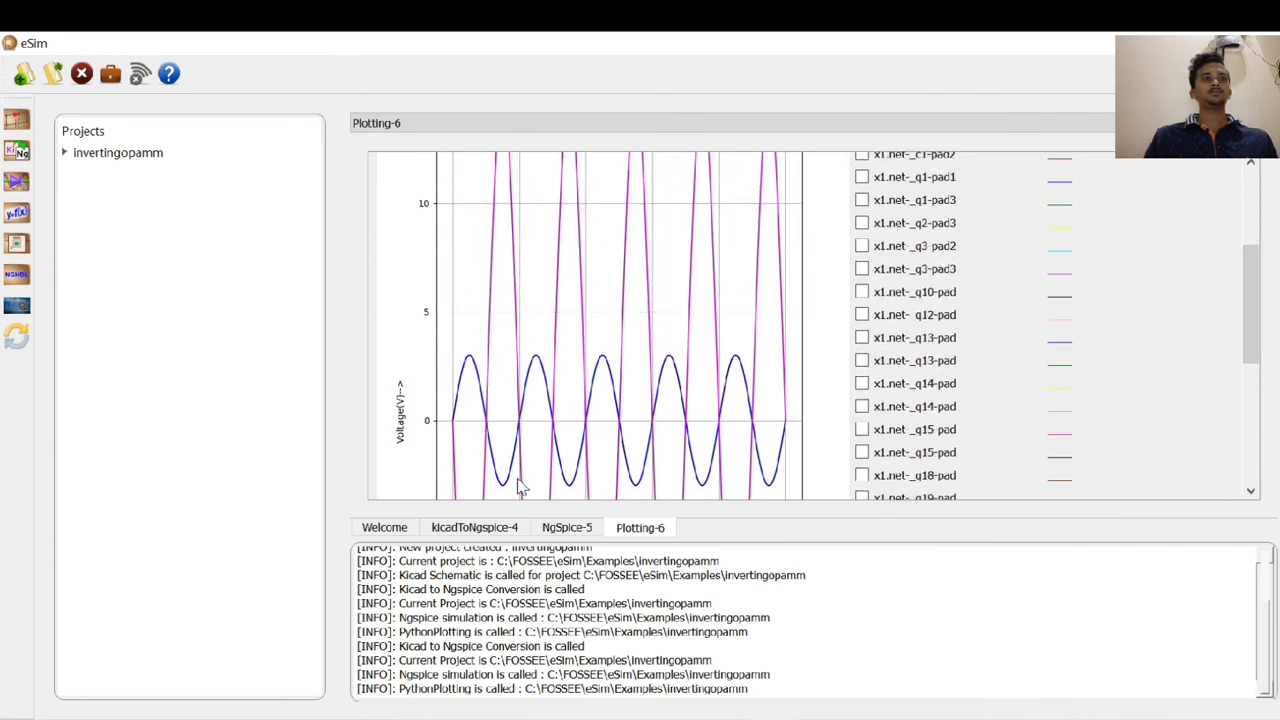
{"action": "left_click_drag", "start_coordinate": [1259, 298], "coordinate": [1260, 237]}
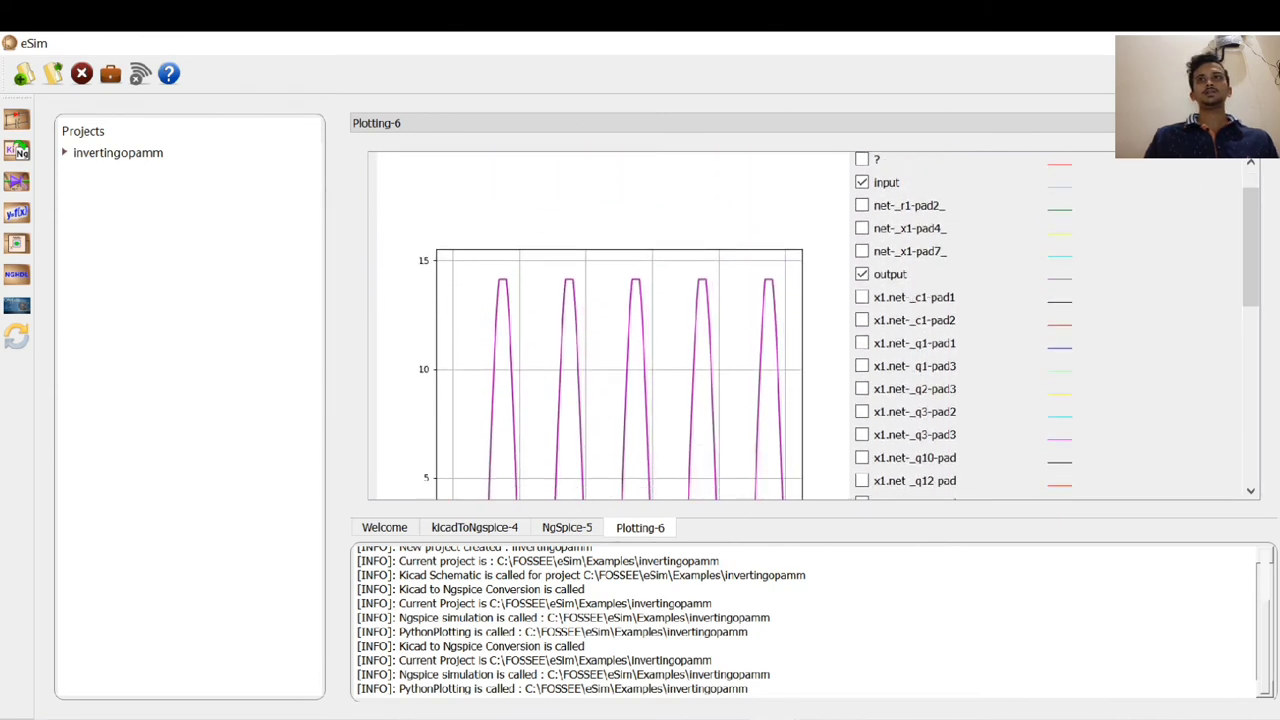
Step: Close the plotting, NgSpice and KiCad to Ngspice views of the inverting amplifier
{"action": "left_click", "coordinate": [1268, 123]}
{"action": "left_click", "coordinate": [1268, 123]}
{"action": "left_click", "coordinate": [1268, 123]}
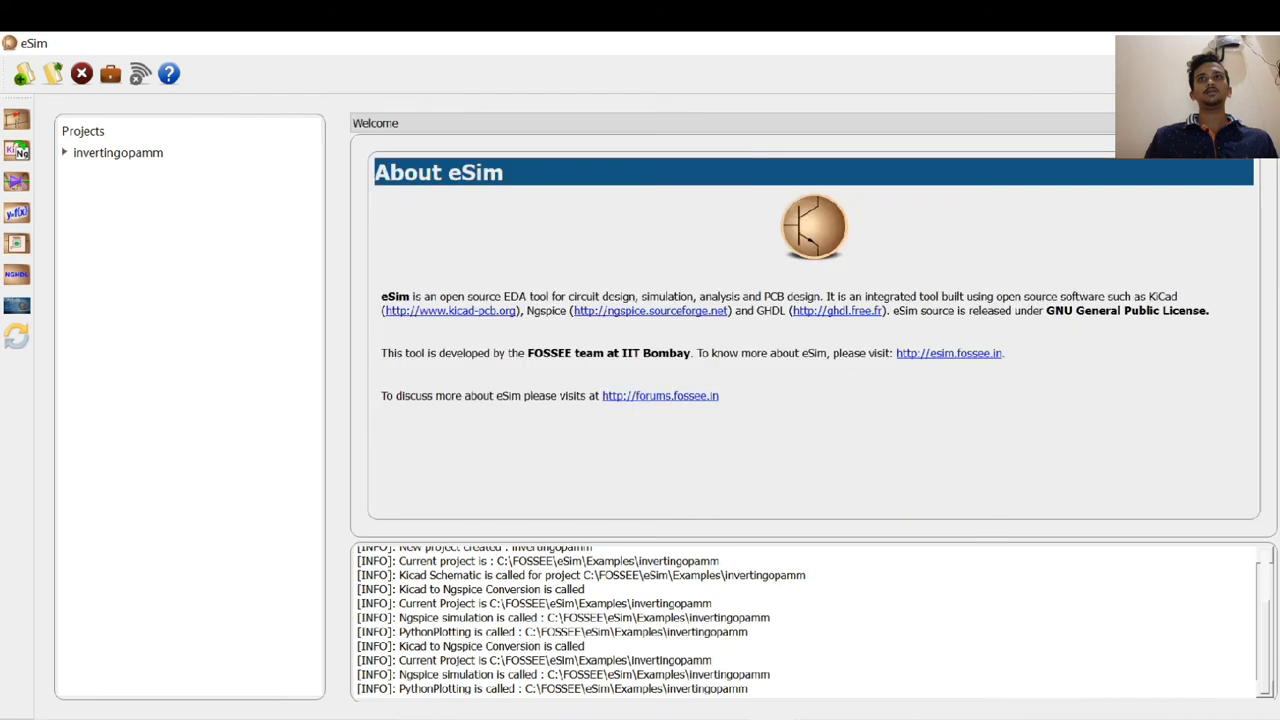
Step: Switch to the Word document dlic IN & NI and read the Non-Inverting Amplifier theory and gain derivation
{"action": "mouse_move", "coordinate": [680, 714]}
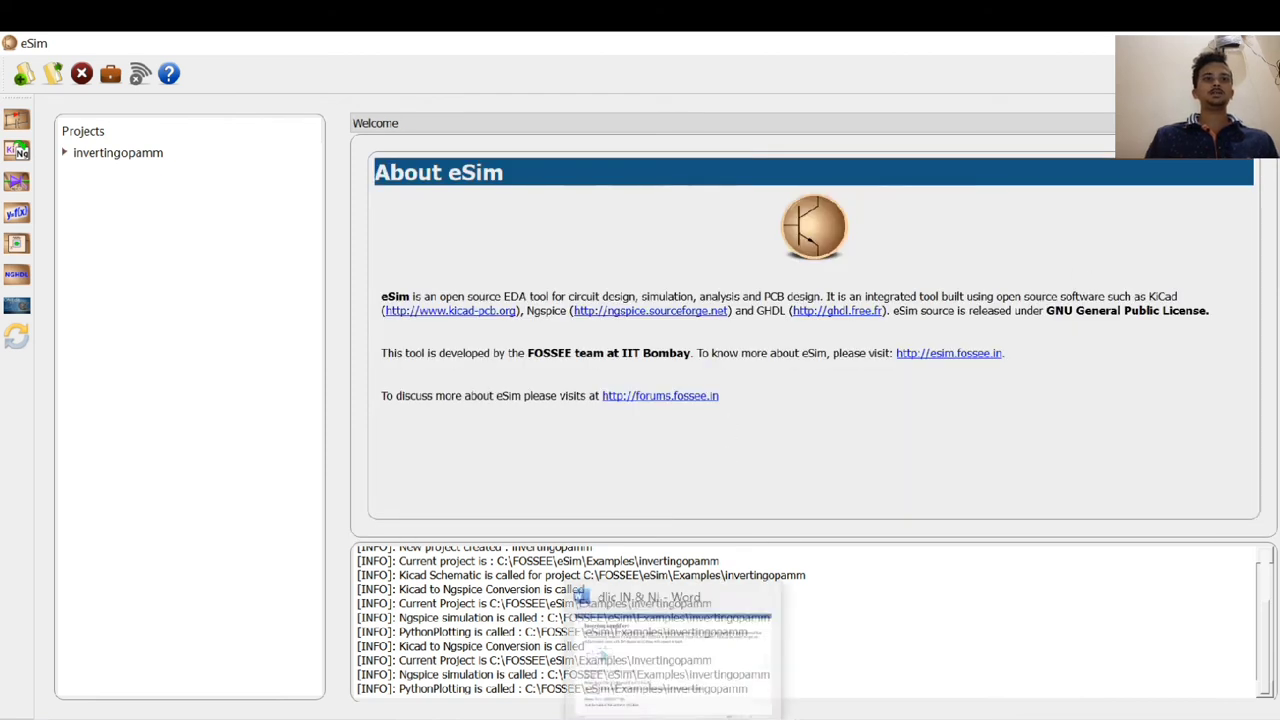
{"action": "left_click", "coordinate": [706, 686]}
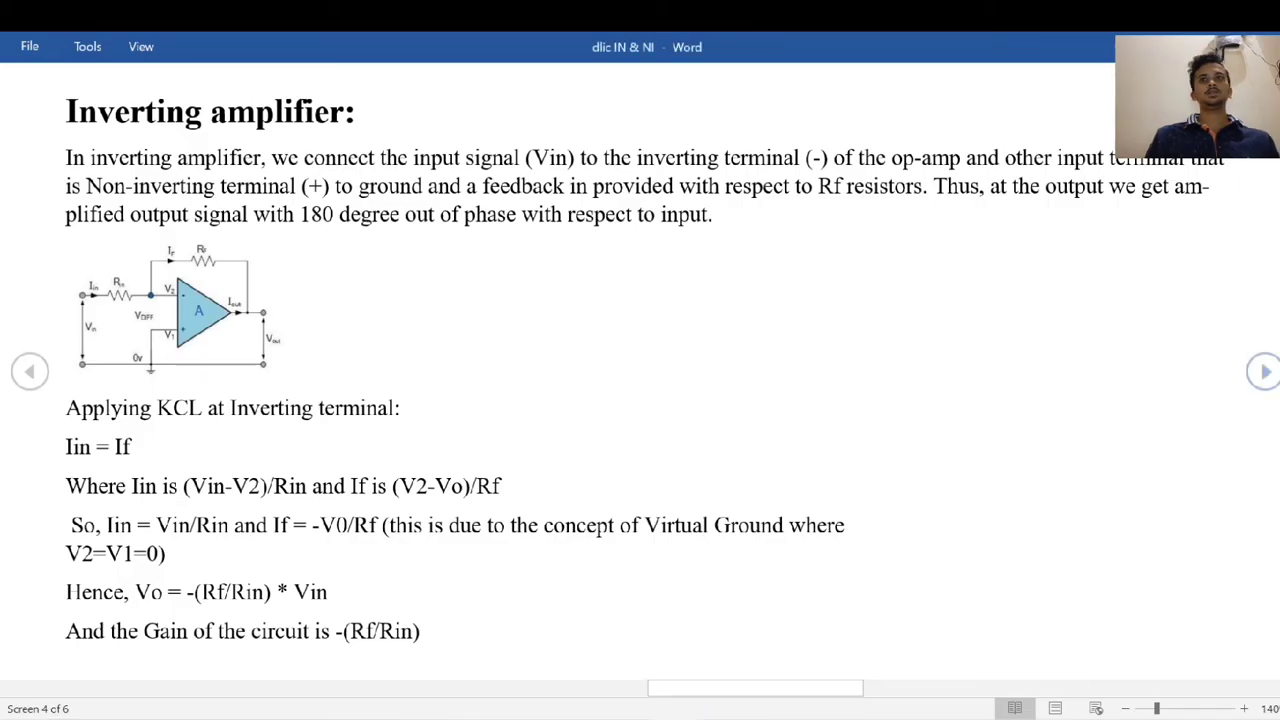
{"action": "left_click", "coordinate": [1265, 371]}
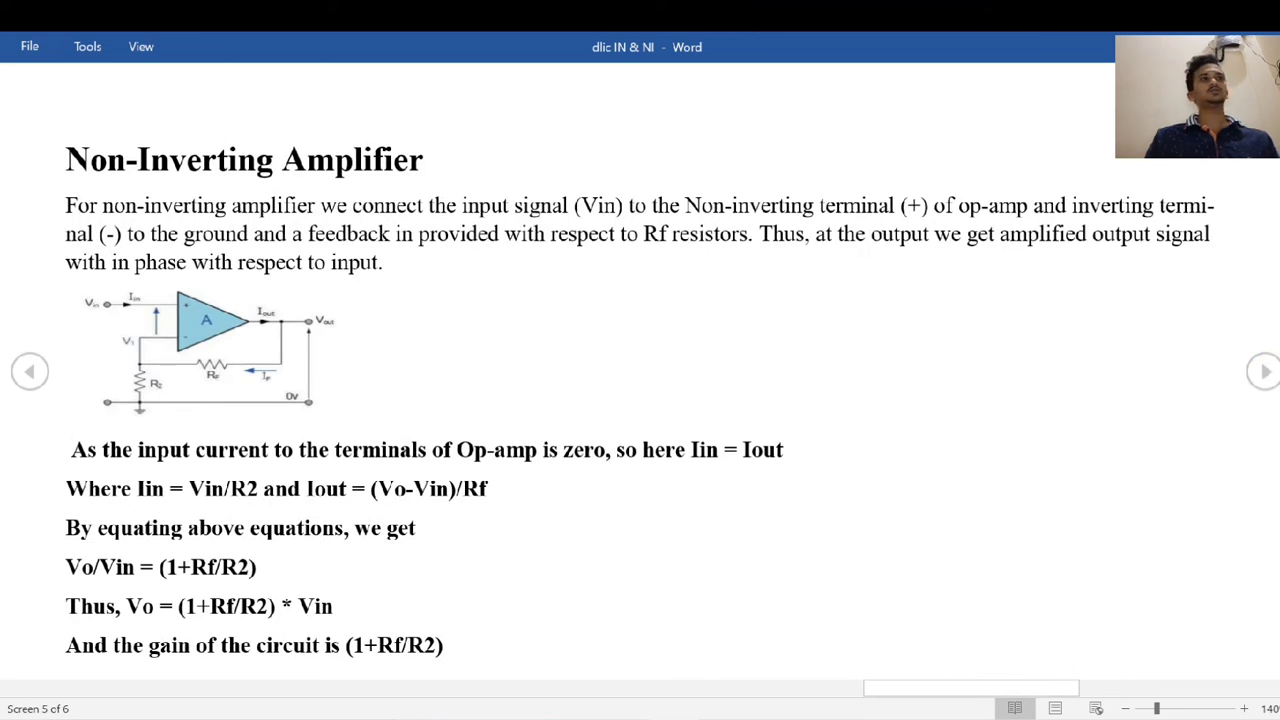
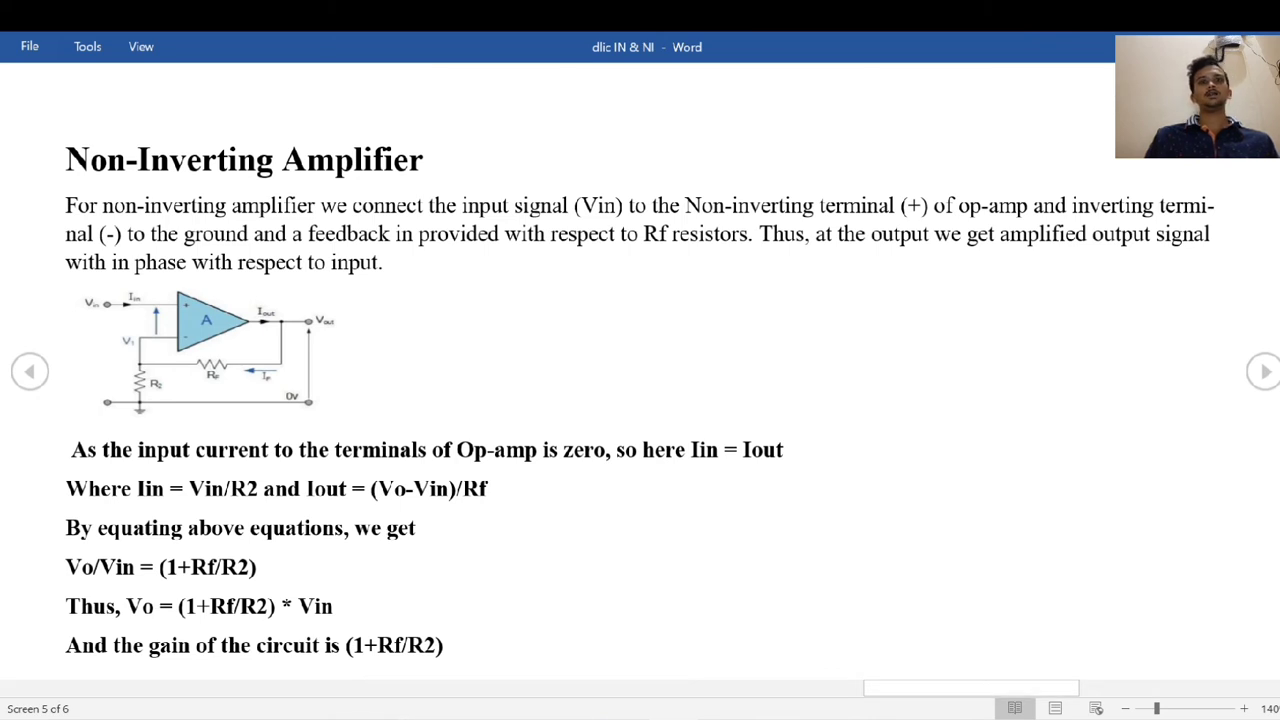
Step: Return to eSim, open the NON_INVERTING_OPAMP project from the Examples folder, and remove invertingopamm from the project list
{"action": "left_click", "coordinate": [828, 698]}
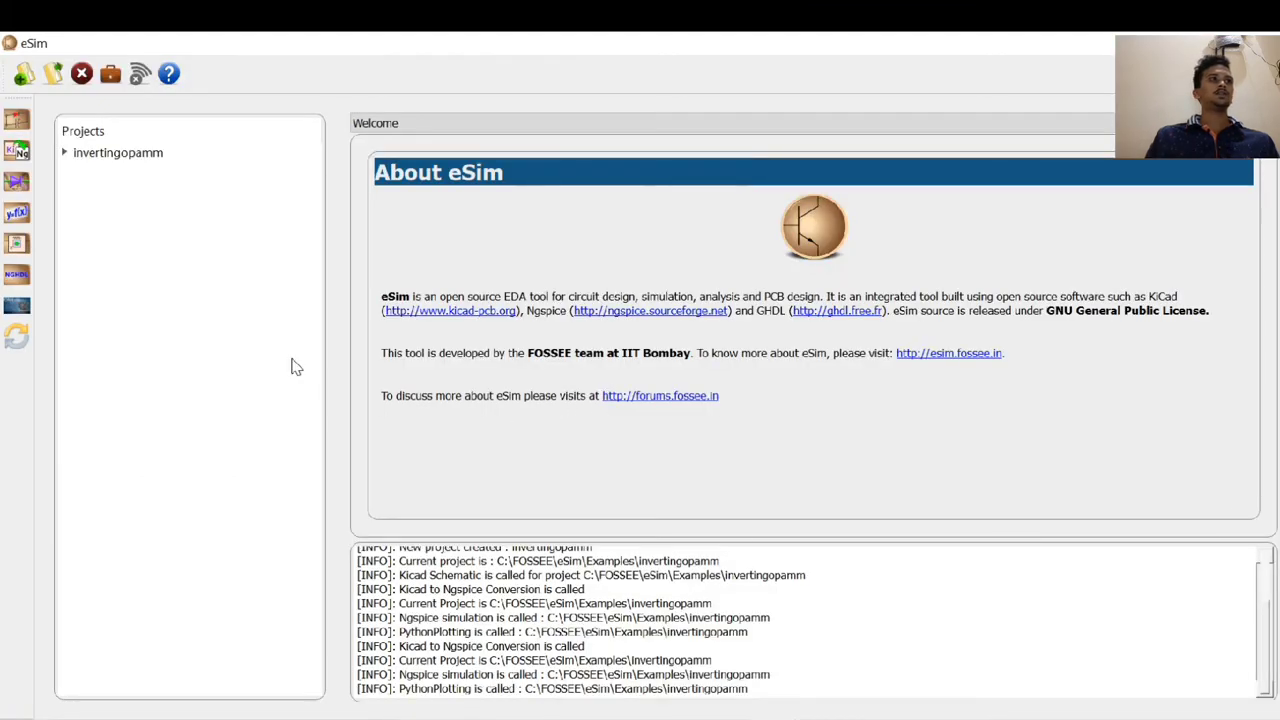
{"action": "left_click", "coordinate": [50, 72]}
{"action": "scroll", "coordinate": [698, 381], "scroll_direction": "down", "scroll_amount": 3}
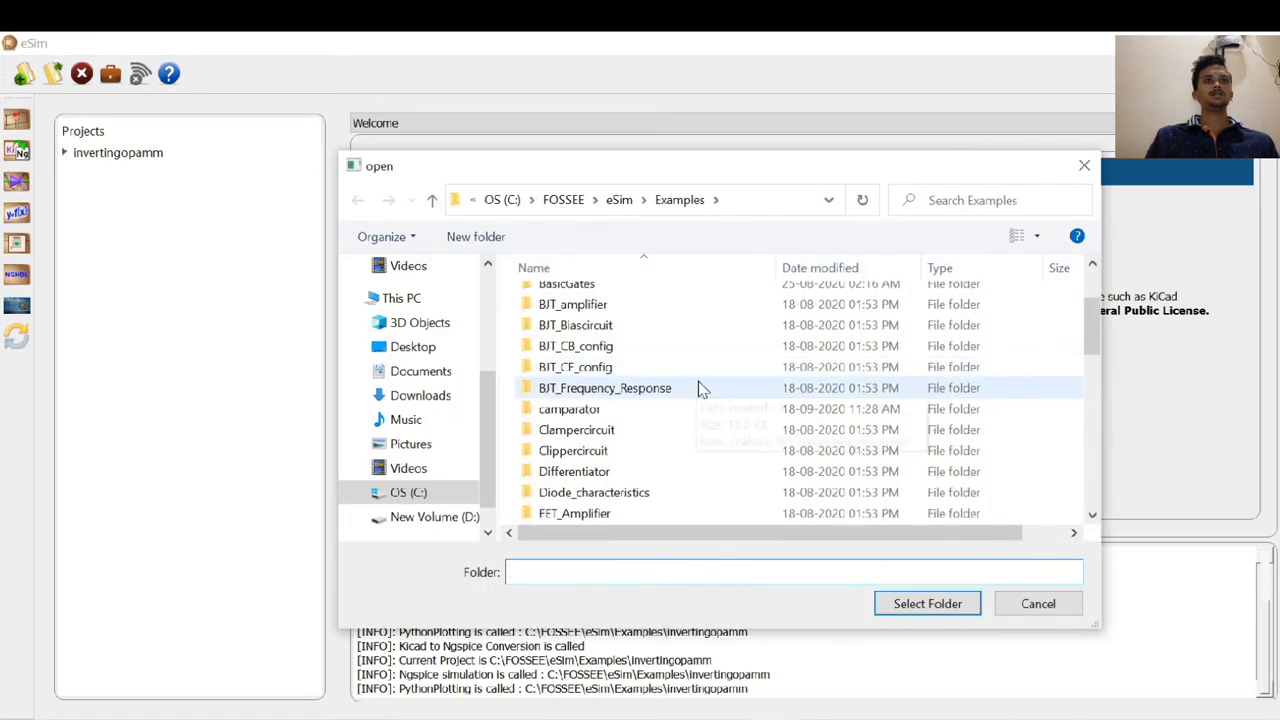
{"action": "scroll", "coordinate": [700, 408], "scroll_direction": "down", "scroll_amount": 7}
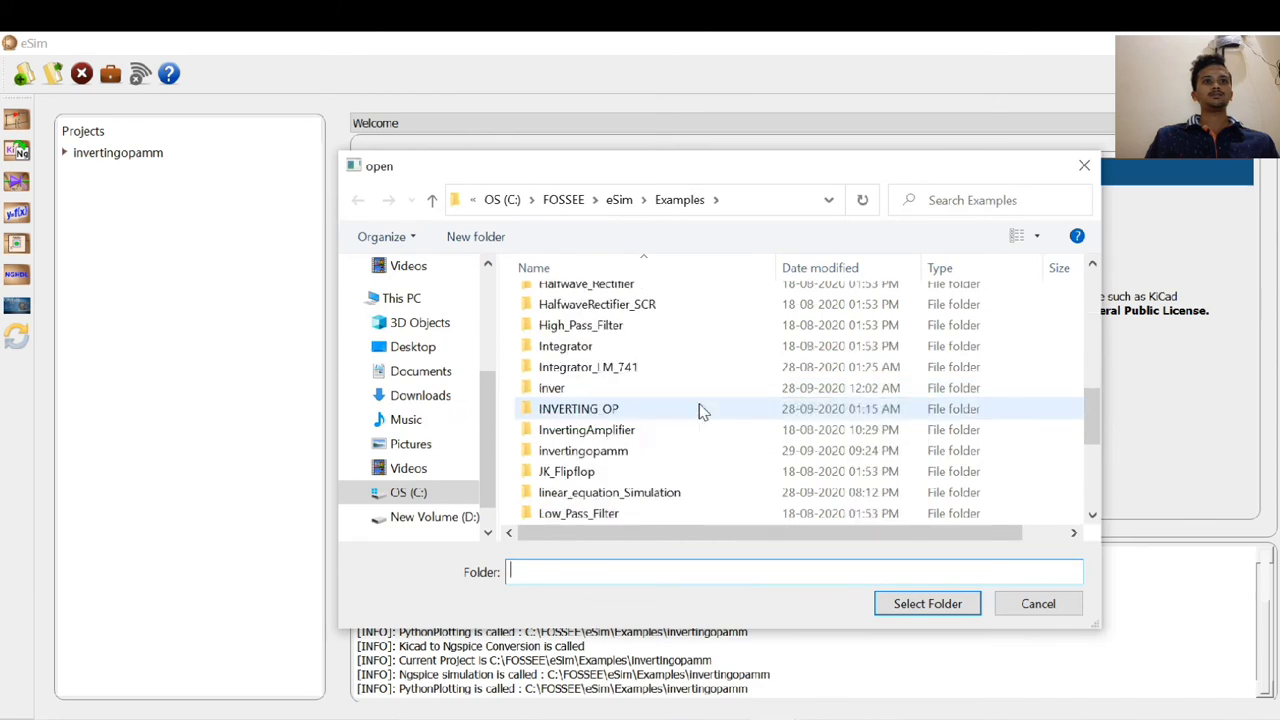
{"action": "double_click", "coordinate": [674, 452]}
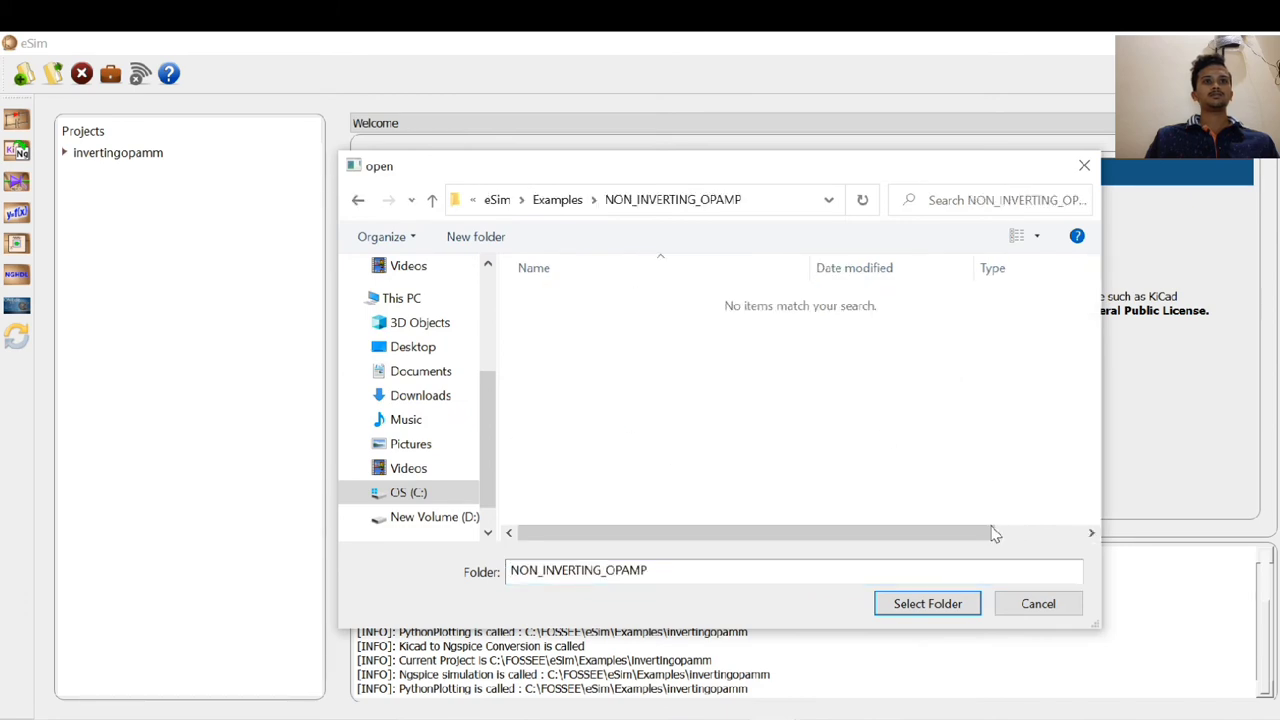
{"action": "left_click", "coordinate": [937, 607]}
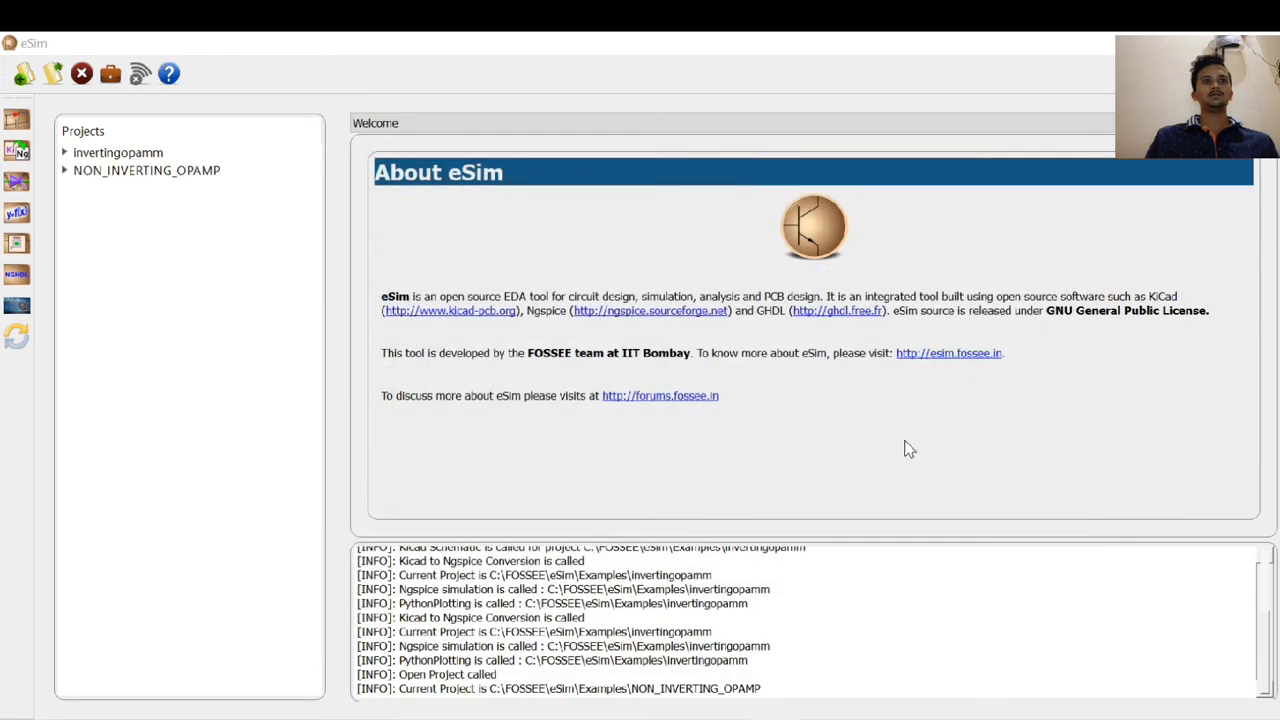
{"action": "right_click", "coordinate": [103, 160]}
{"action": "left_click", "coordinate": [140, 190]}
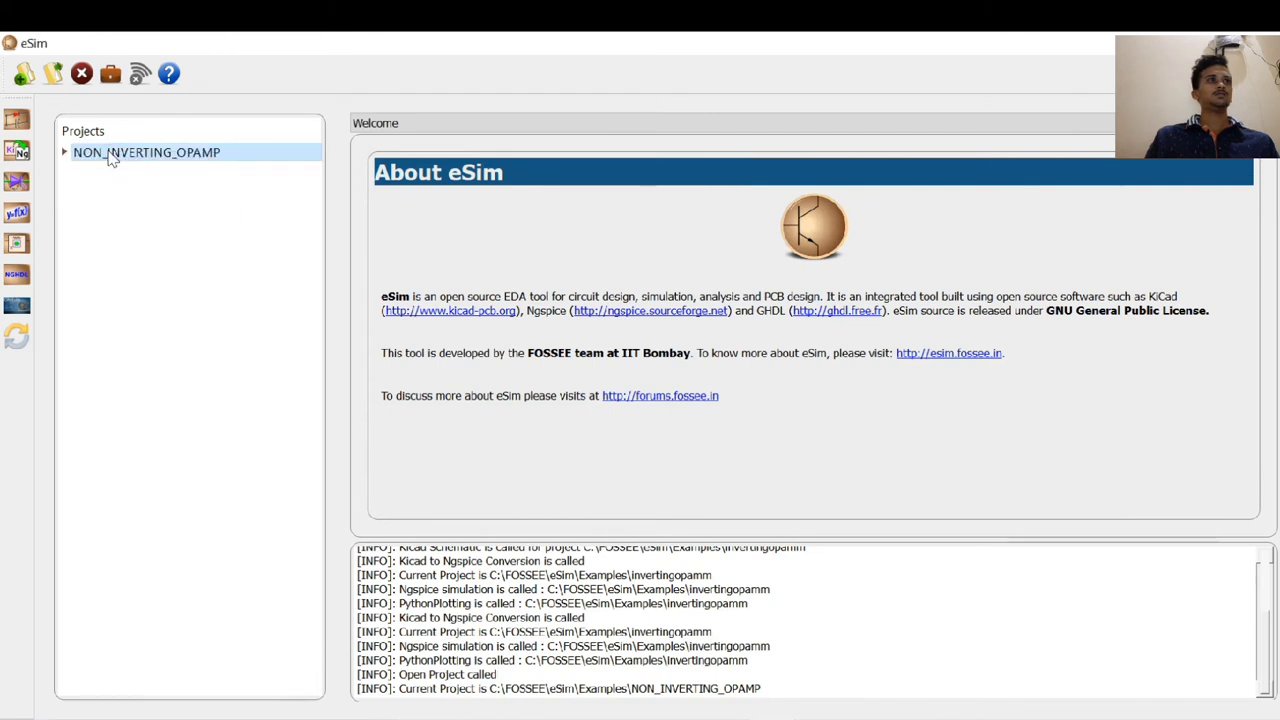
Step: Expand the NON_INVERTING_OPAMP project and open its schematic, continuing despite the already running eeschema
{"action": "left_click", "coordinate": [64, 152]}
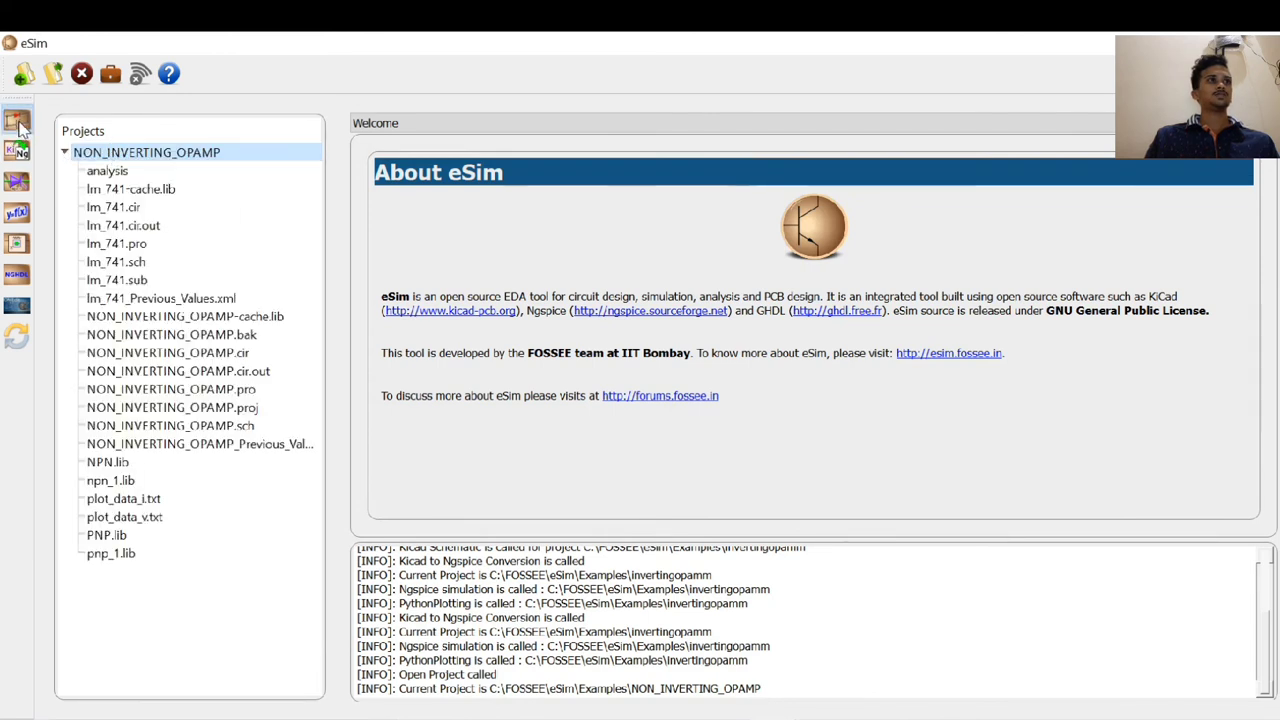
{"action": "left_click", "coordinate": [19, 123]}
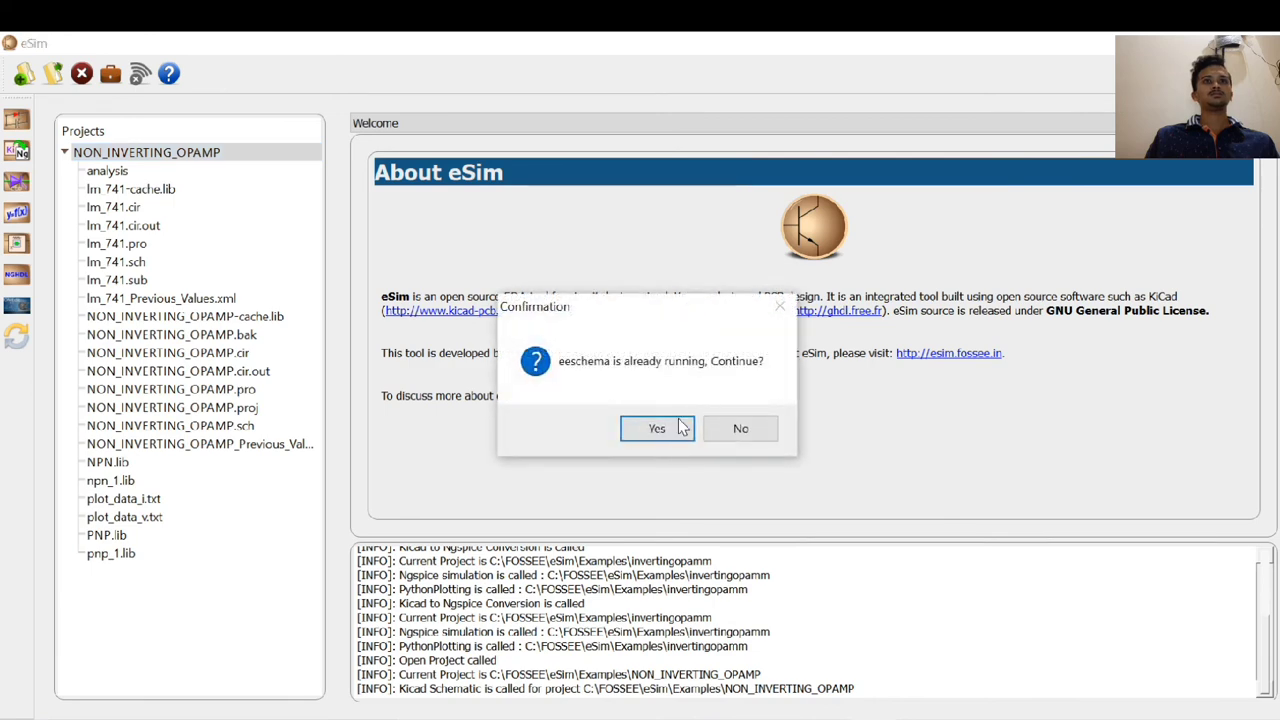
{"action": "left_click", "coordinate": [688, 424]}
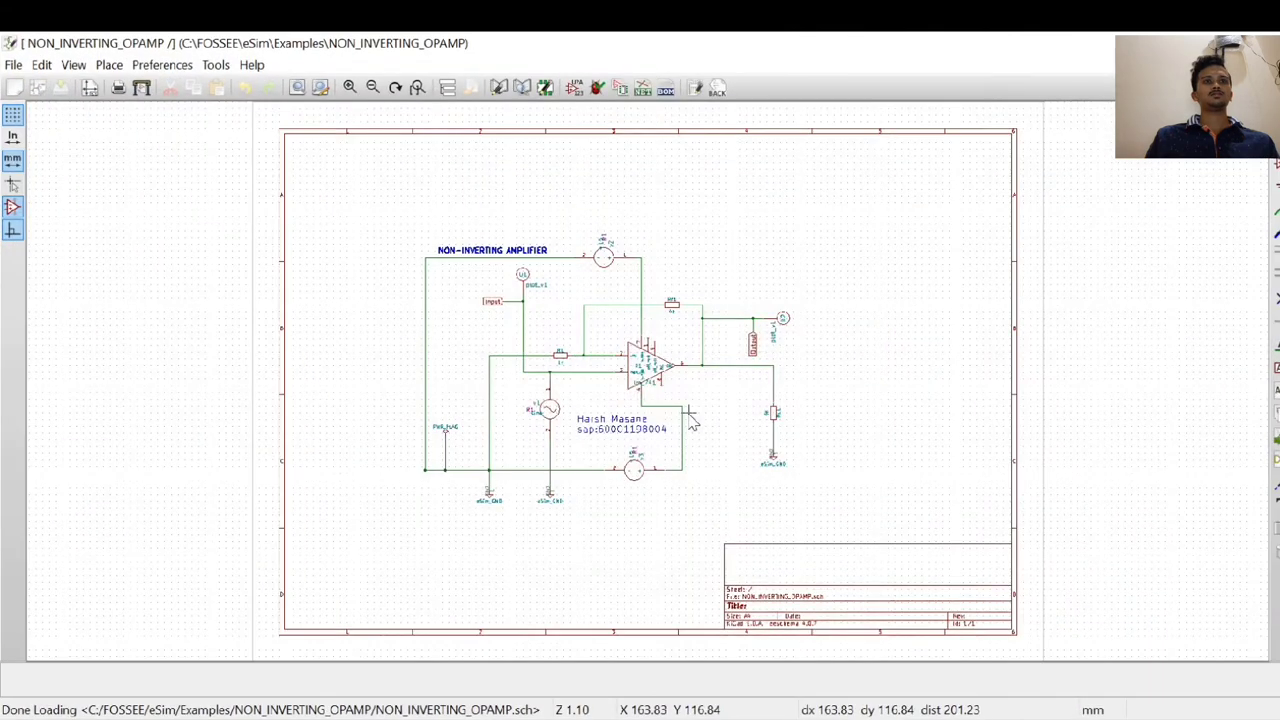
Step: Set the value of feedback resistor Rf1 in the non-inverting amplifier schematic to 1k
{"action": "scroll", "coordinate": [640, 378], "scroll_direction": "up", "scroll_amount": 3}
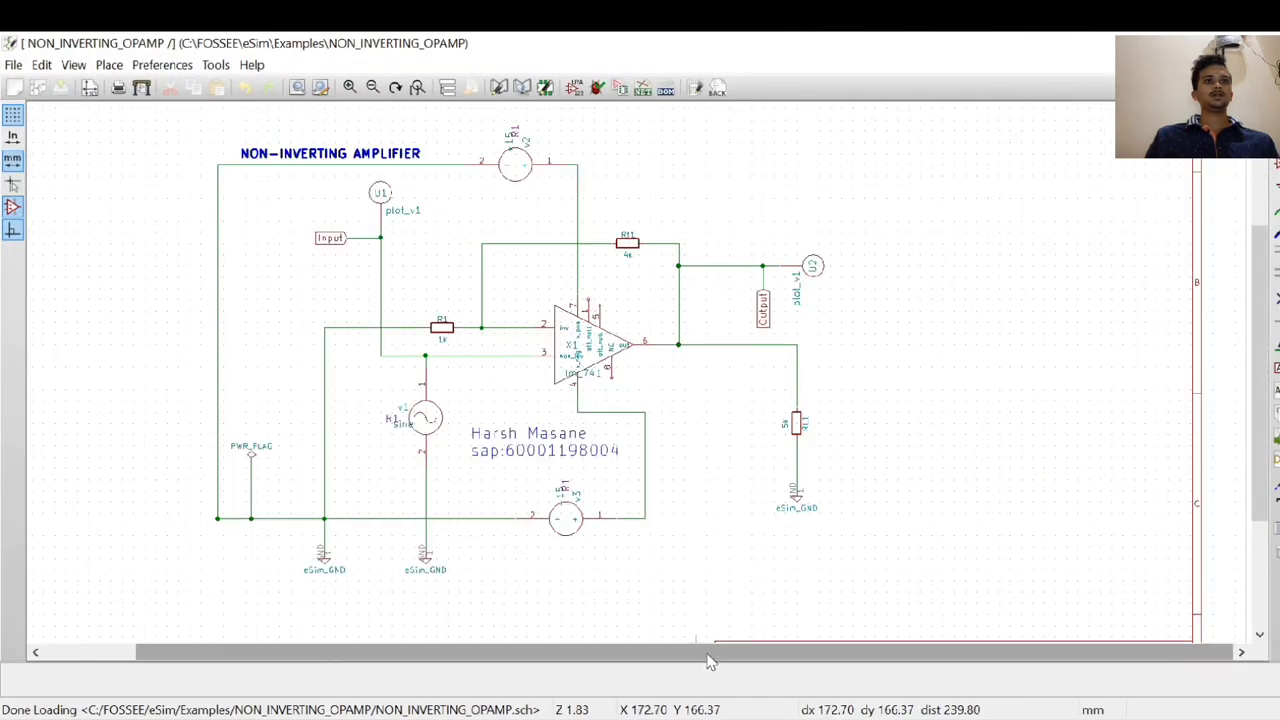
{"action": "left_click_drag", "start_coordinate": [709, 651], "coordinate": [614, 649]}
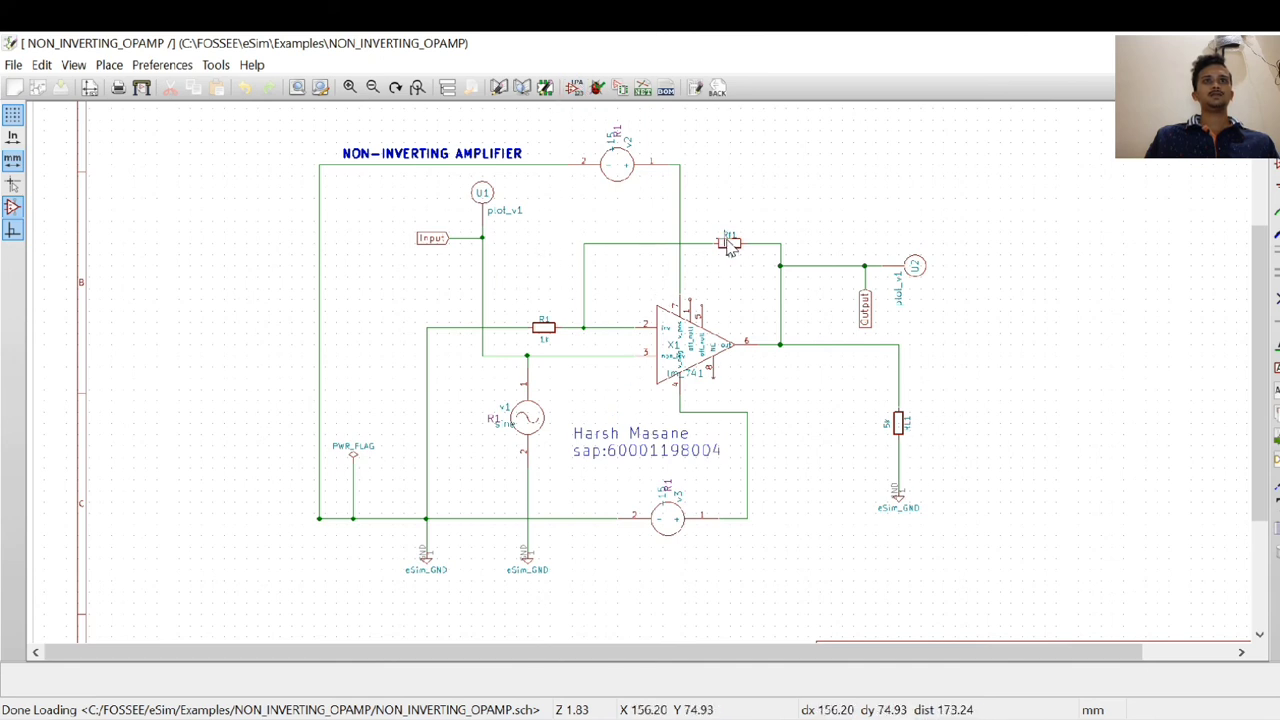
{"action": "right_click", "coordinate": [730, 247]}
{"action": "left_click", "coordinate": [729, 268]}
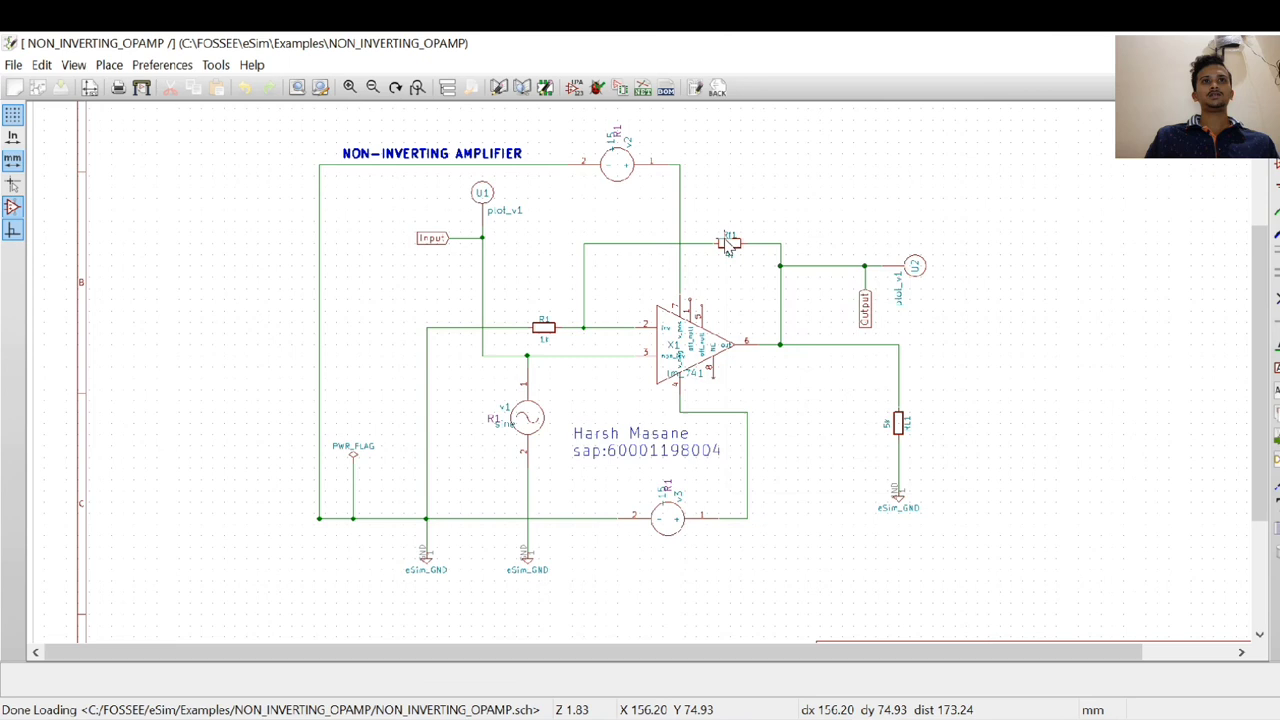
{"action": "right_click", "coordinate": [730, 244]}
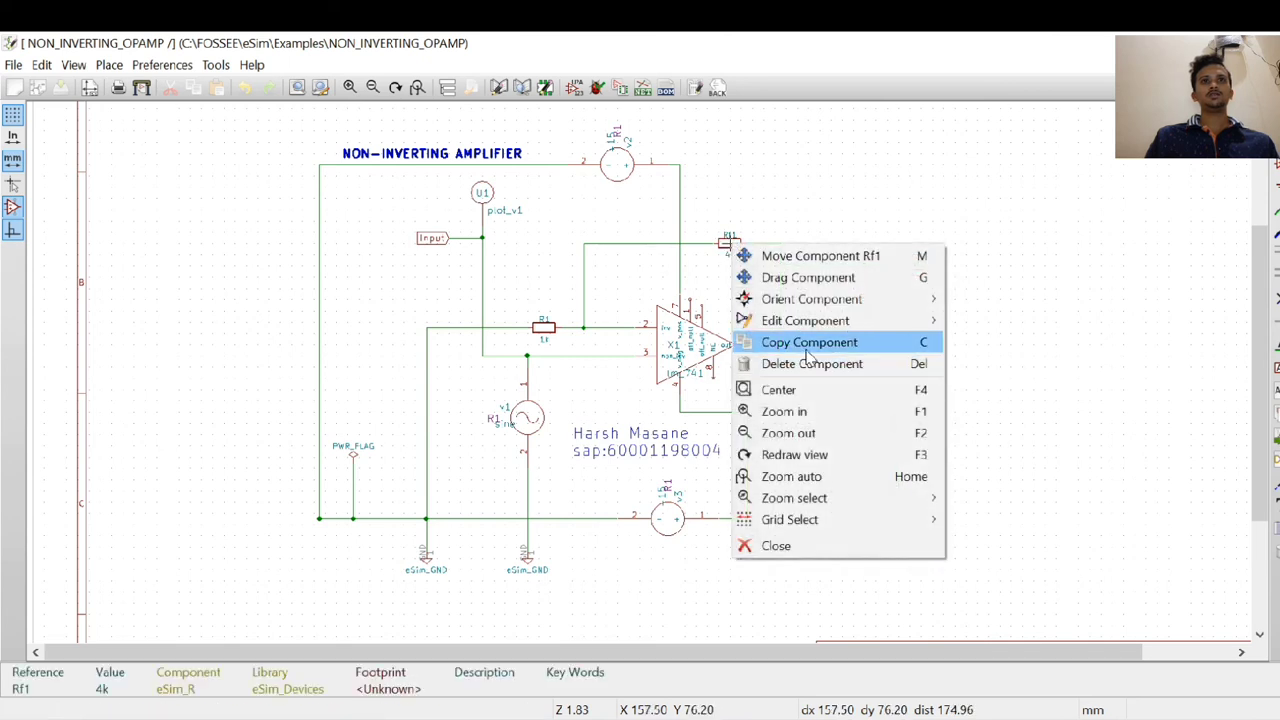
{"action": "mouse_move", "coordinate": [806, 321]}
{"action": "left_click", "coordinate": [975, 343]}
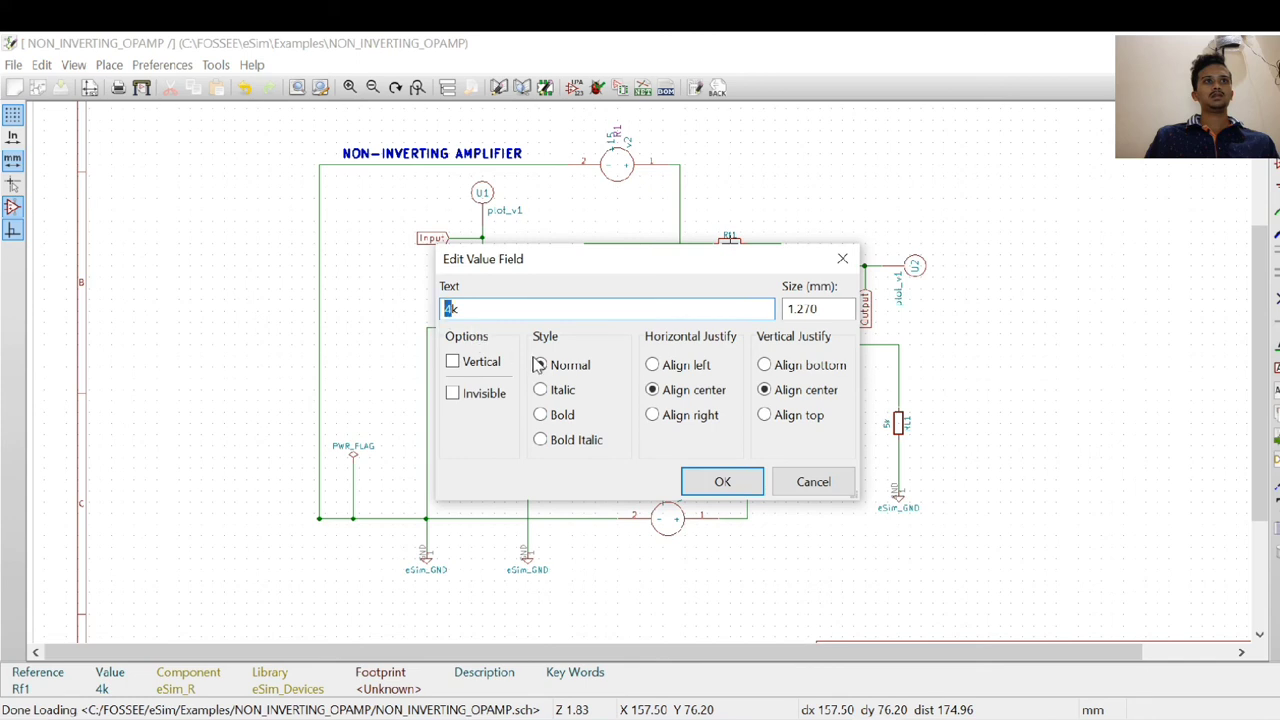
{"action": "key", "text": "Delete"}
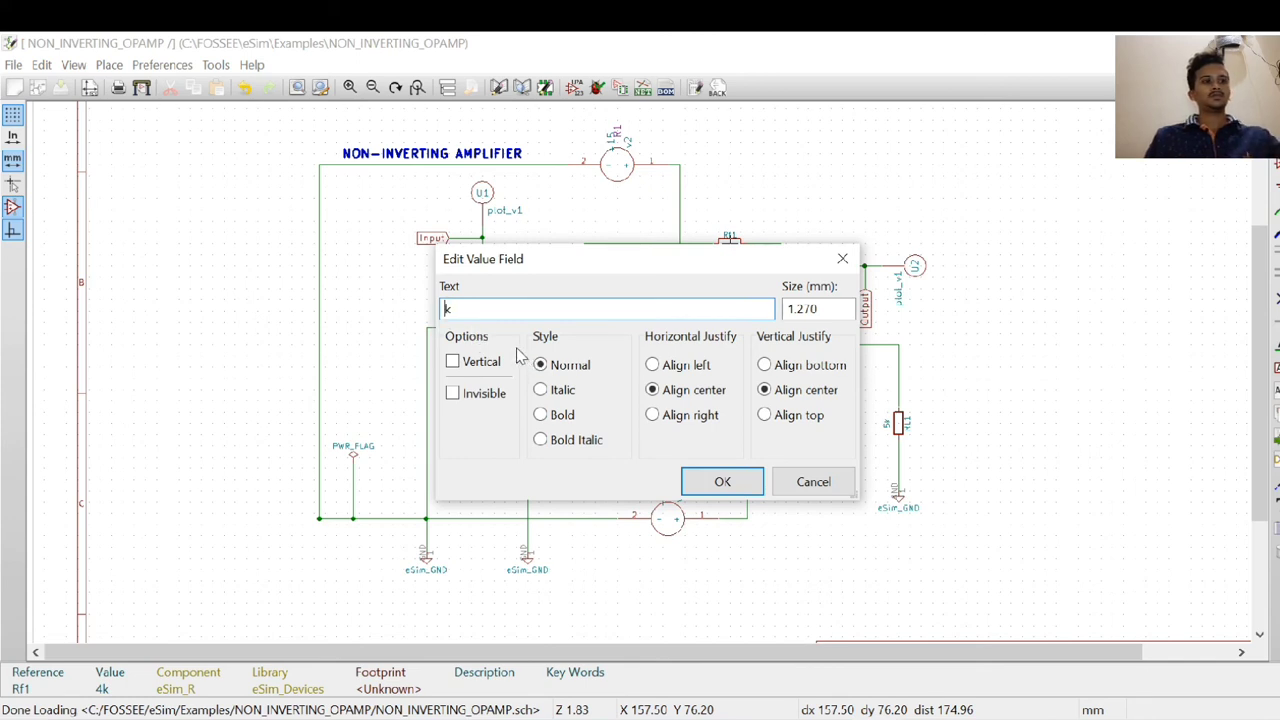
{"action": "left_click", "coordinate": [733, 484]}
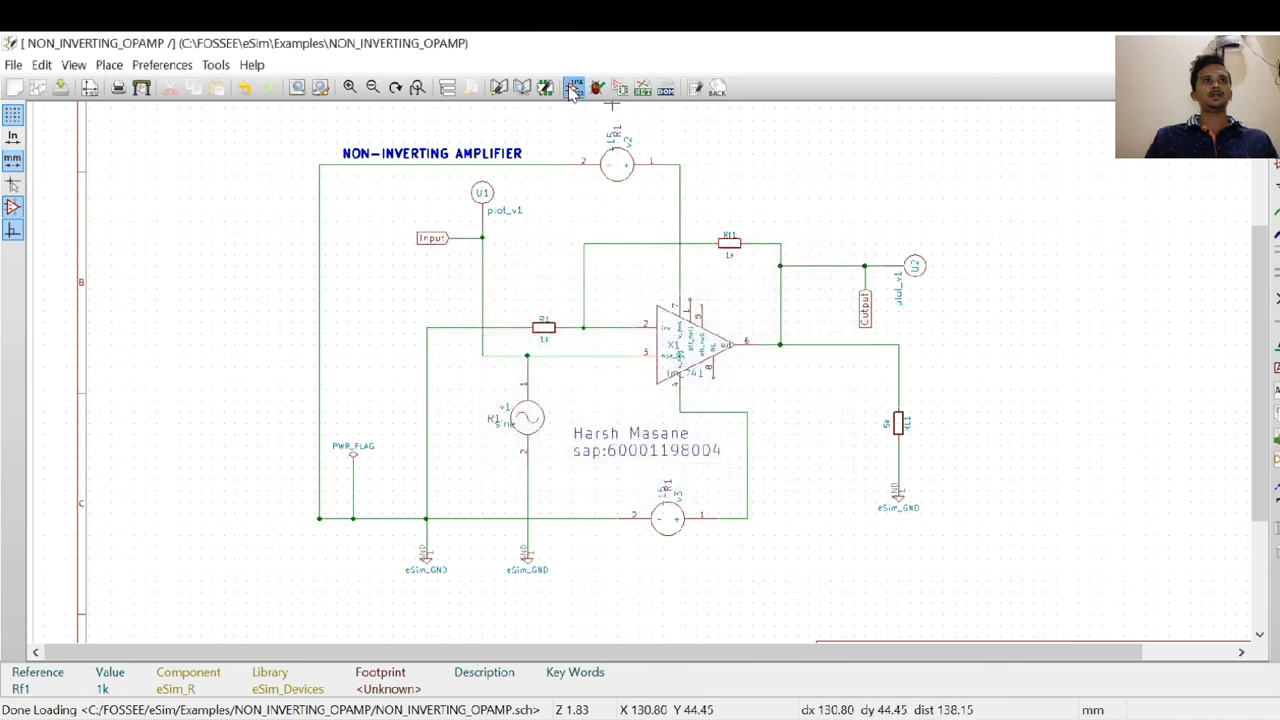
Step: Annotate the entire non-inverting amplifier schematic, keeping the existing annotation
{"action": "left_click", "coordinate": [573, 90]}
{"action": "left_click", "coordinate": [783, 577]}
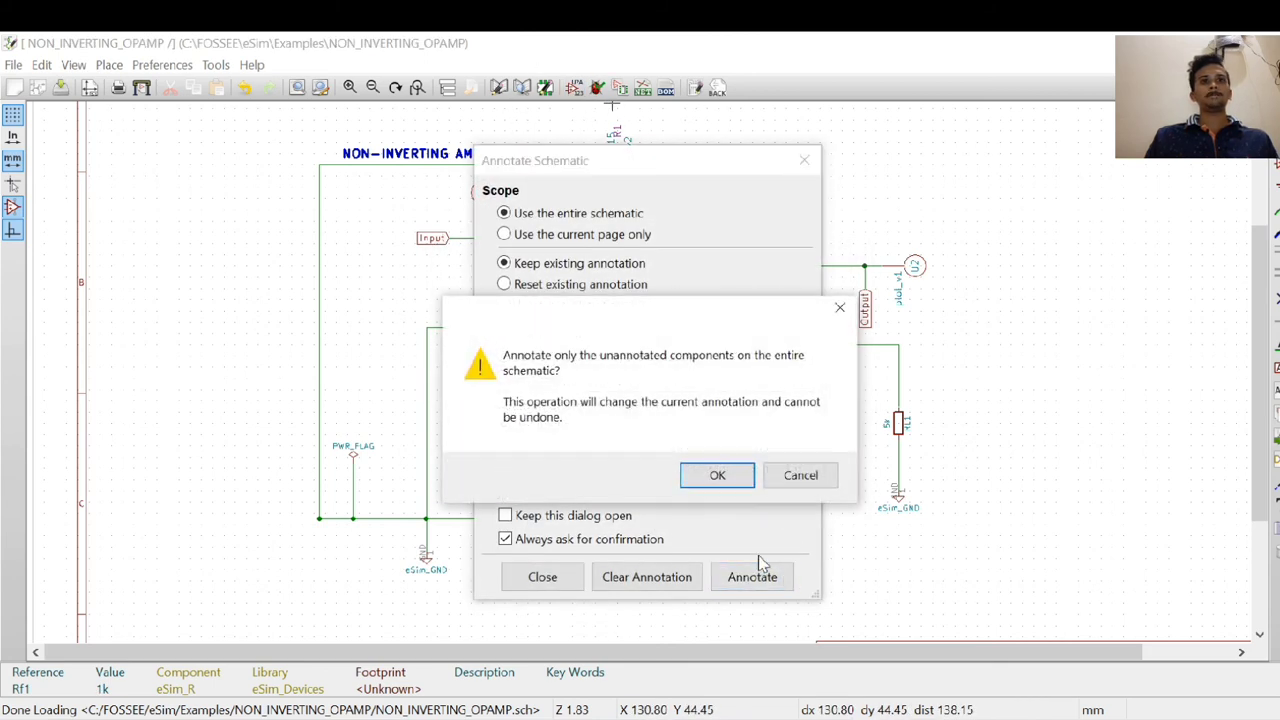
{"action": "left_click", "coordinate": [717, 476]}
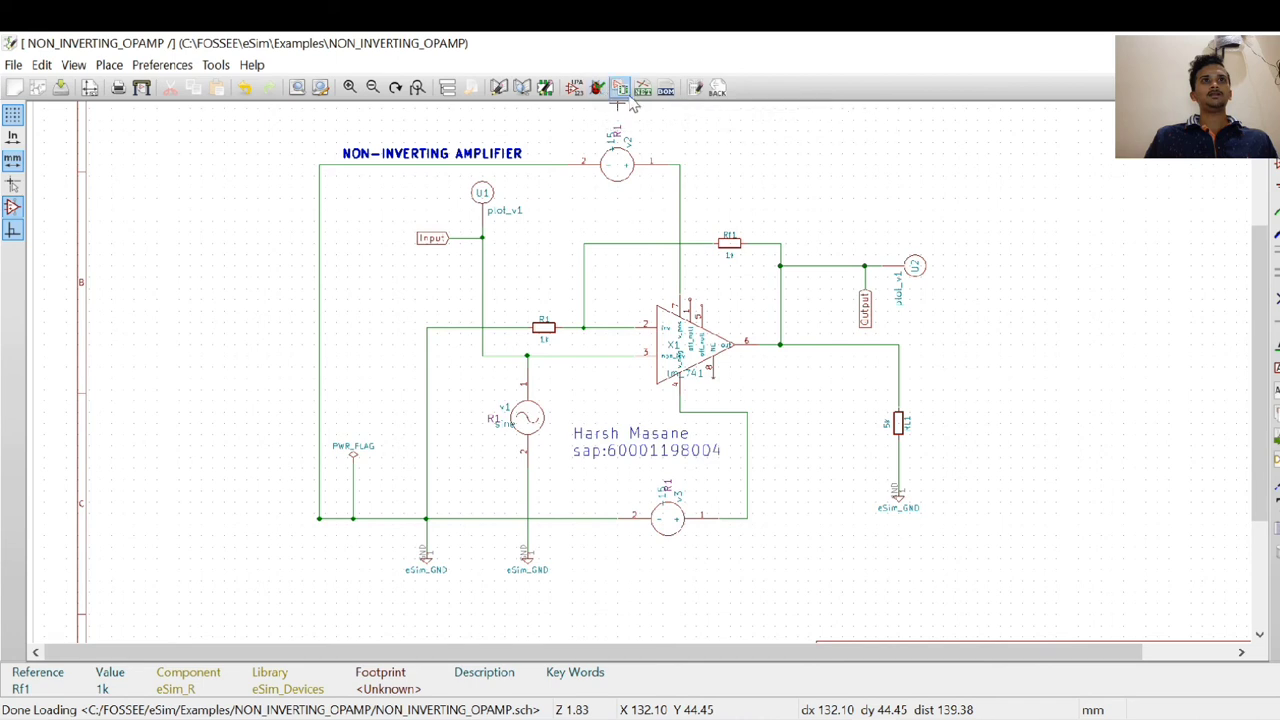
Step: Generate the SPICE netlist of the non-inverting amplifier as NON_INVERTING_OPAMP.cir and save the schematic
{"action": "left_click", "coordinate": [598, 89]}
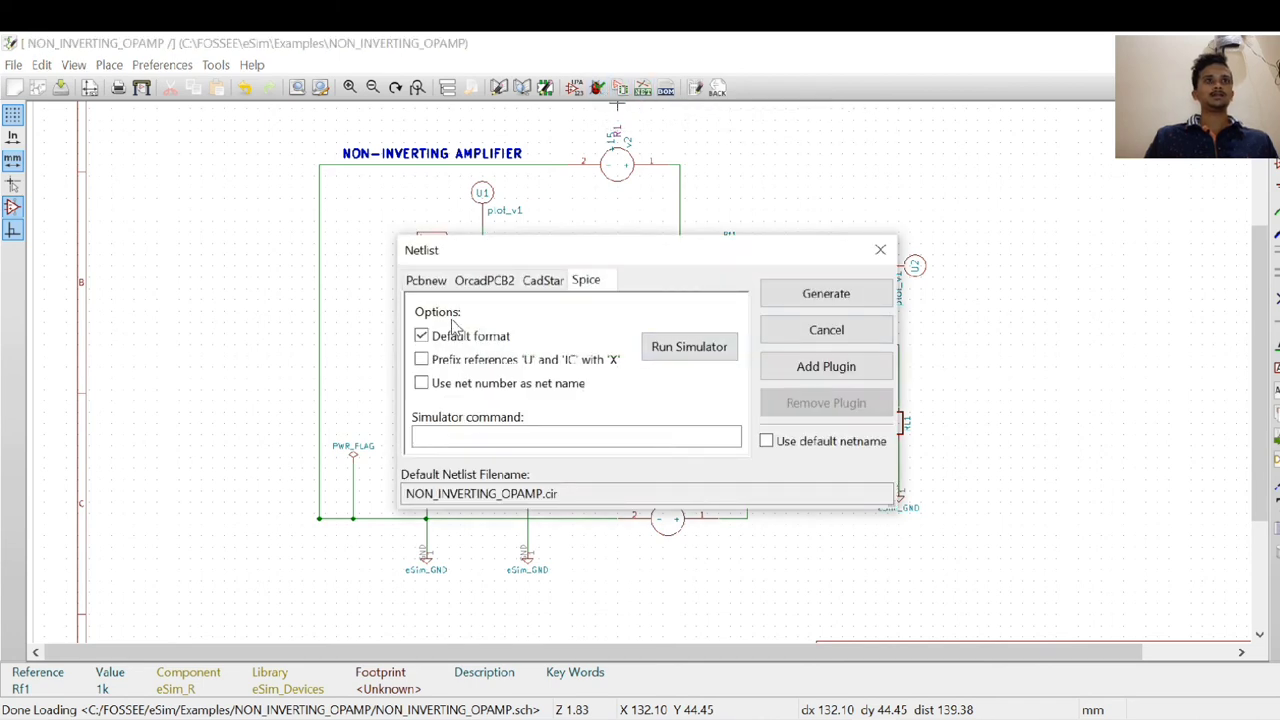
{"action": "left_click", "coordinate": [815, 296]}
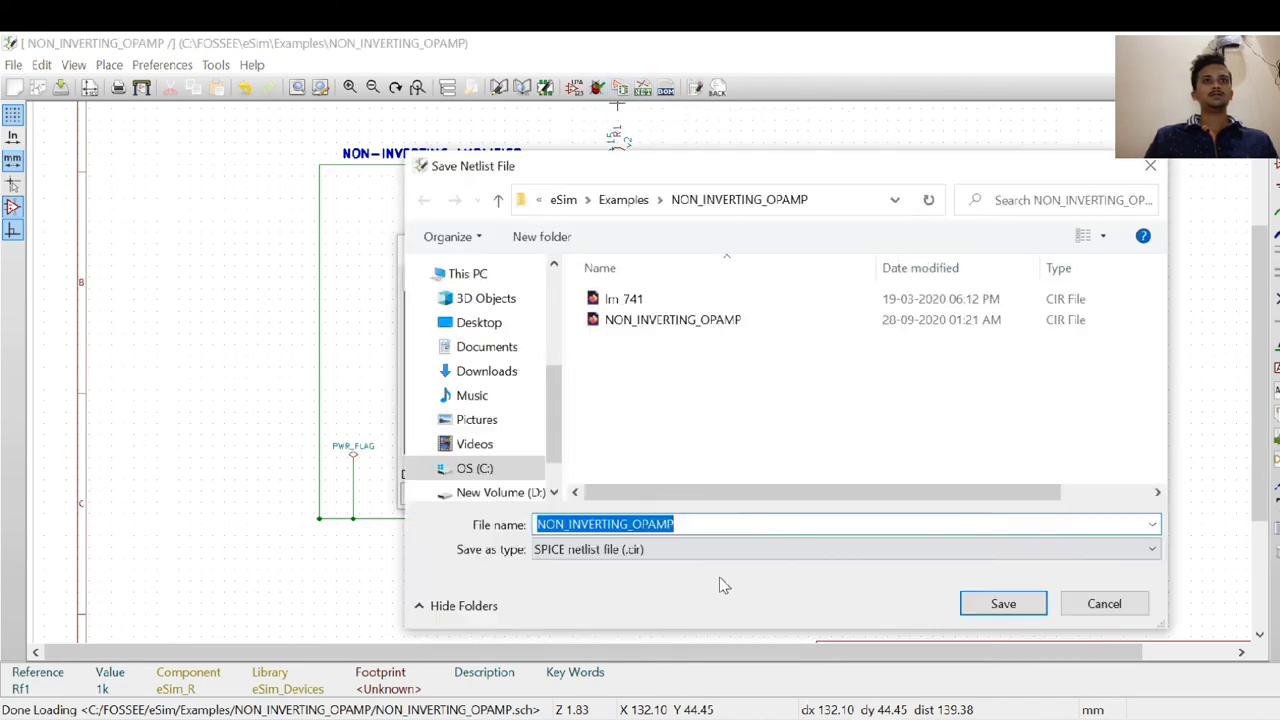
{"action": "left_click", "coordinate": [1003, 605]}
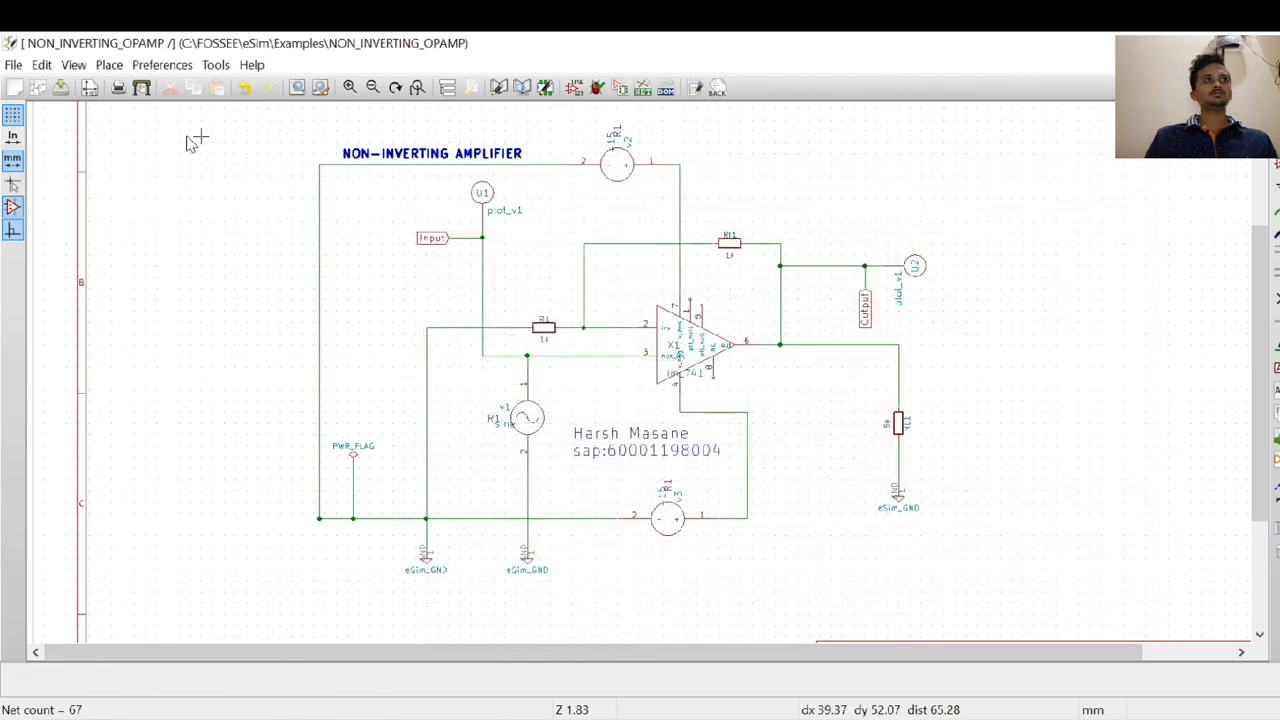
{"action": "left_click", "coordinate": [60, 88]}
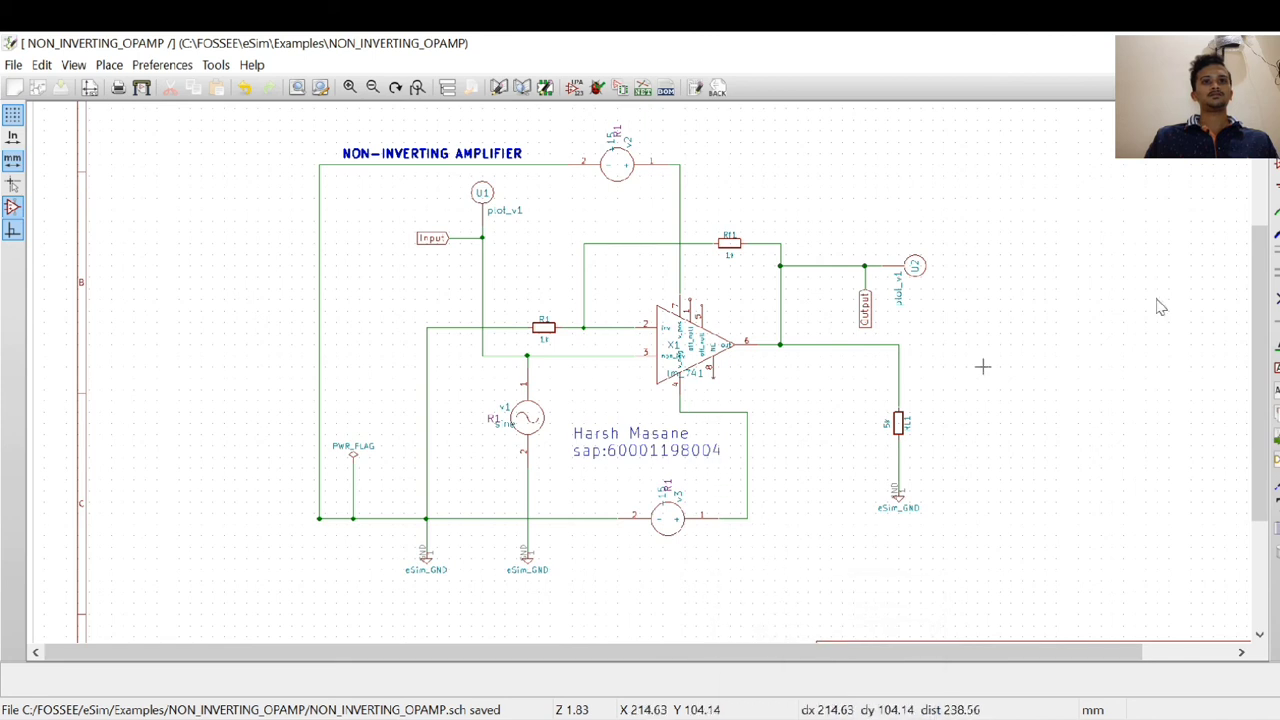
Step: Return to eSim, open the KiCad to Ngspice conversion, and set the amplitude of sine source v1 to 2
{"action": "left_click", "coordinate": [1176, 43]}
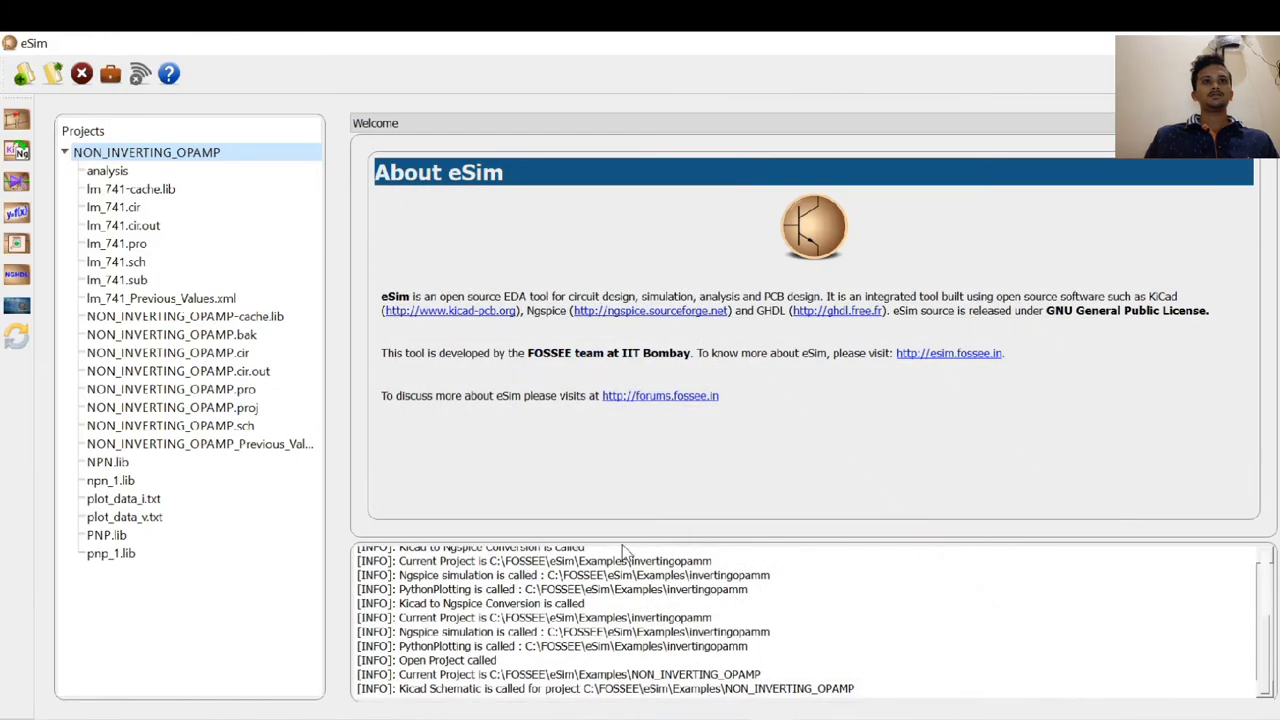
{"action": "left_click", "coordinate": [22, 152]}
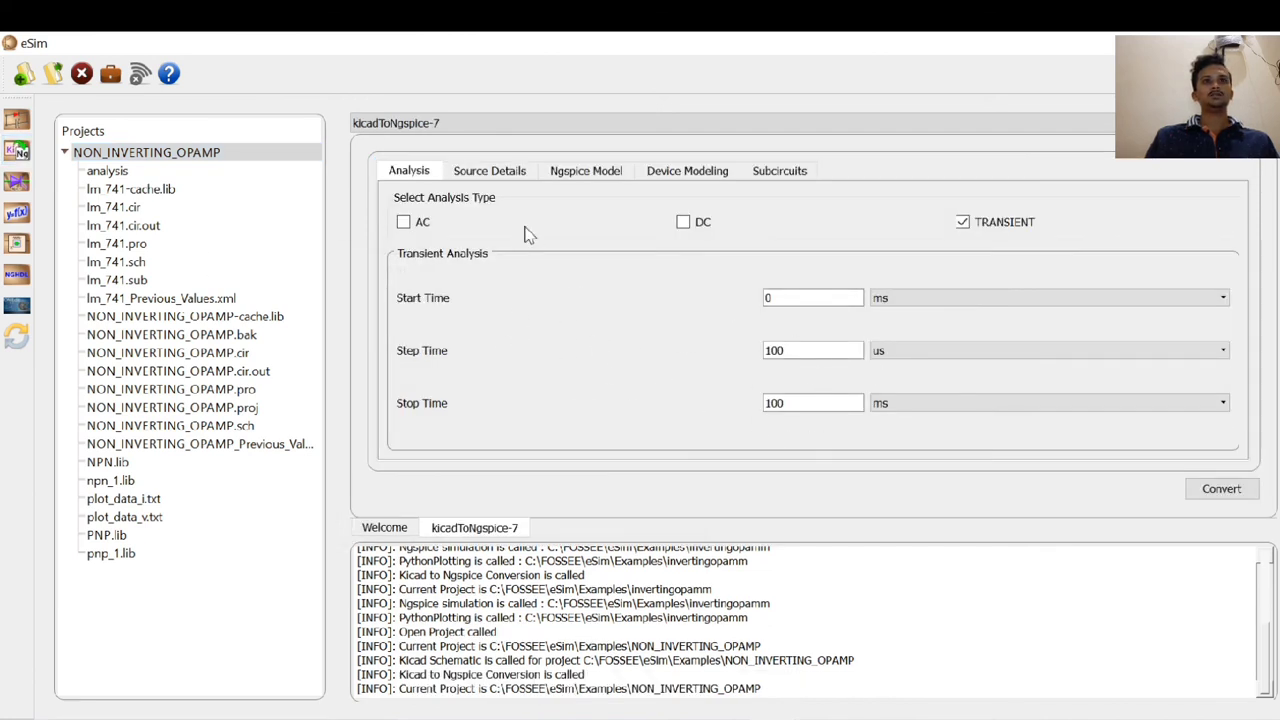
{"action": "left_click", "coordinate": [490, 172]}
{"action": "left_click", "coordinate": [1178, 279]}
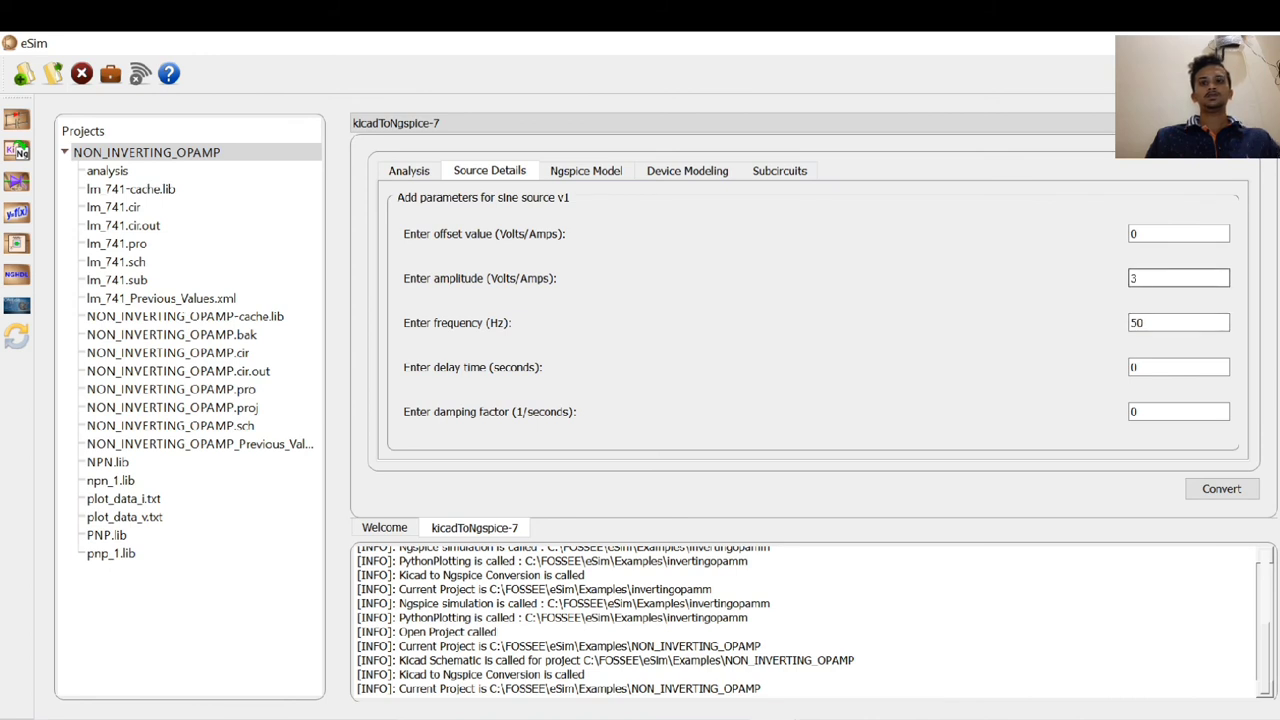
{"action": "key", "text": "BackSpace"}
{"action": "type", "text": "2"}
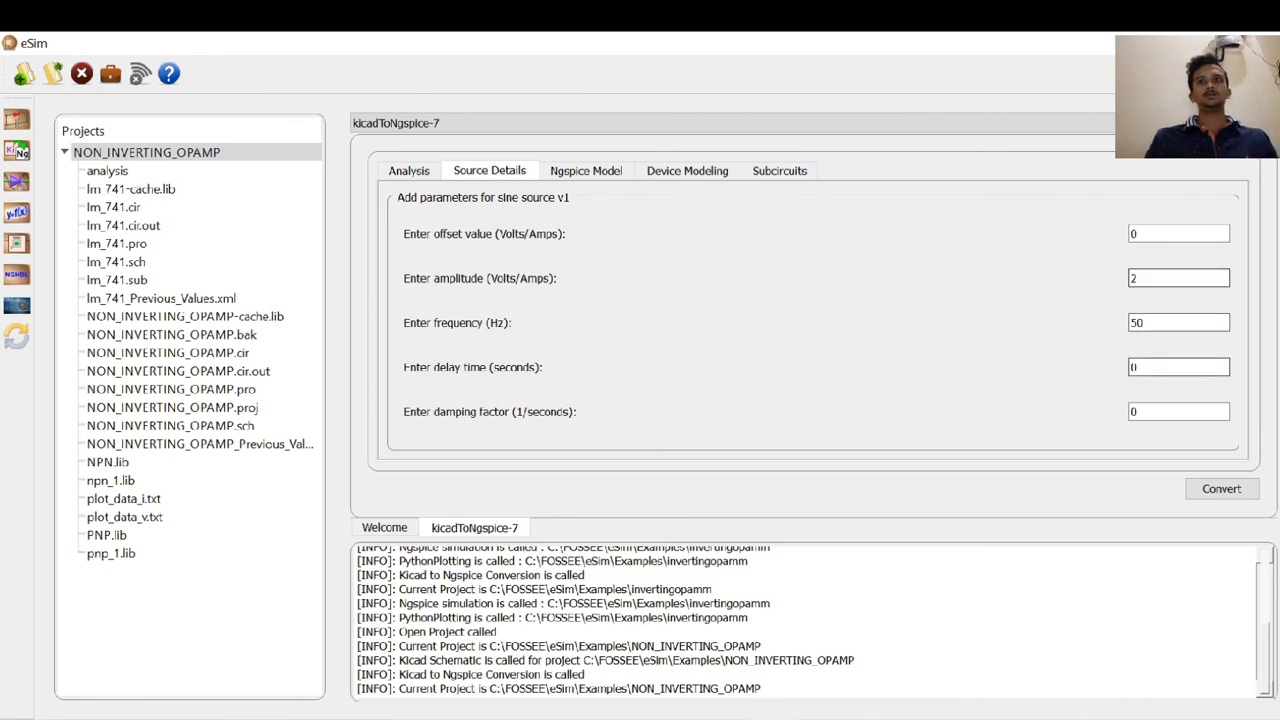
Step: Check the lm_741 subcircuit assignment and convert the KiCad netlist to Ngspice
{"action": "left_click", "coordinate": [779, 172]}
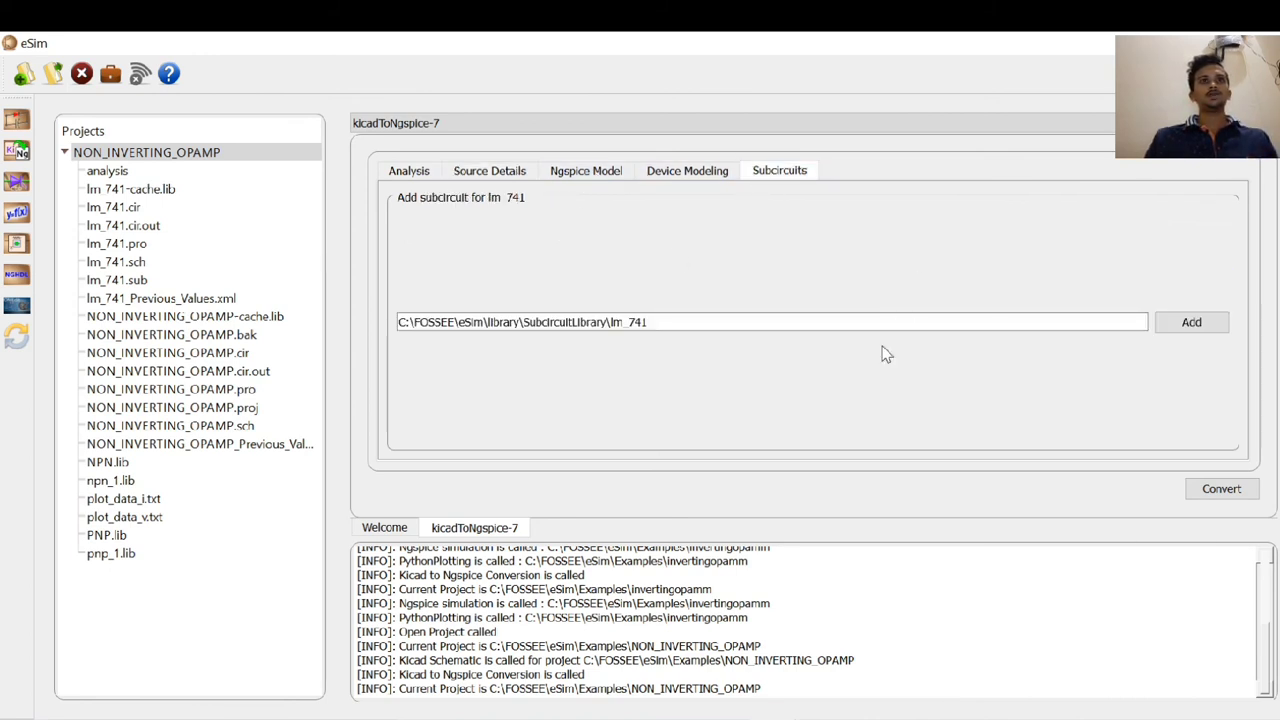
{"action": "left_click", "coordinate": [1226, 489]}
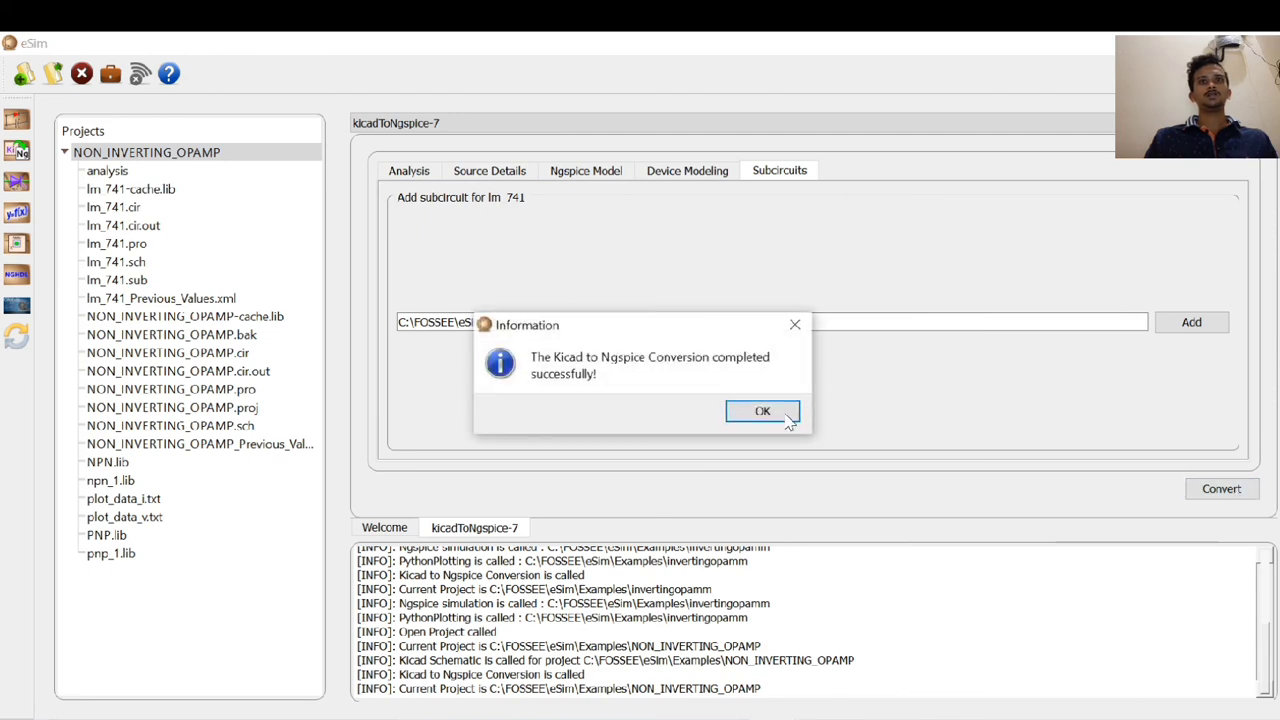
{"action": "left_click", "coordinate": [766, 414]}
Step: Run the Ngspice simulation, set aside its waveform windows, and plot the input and output nodes together
{"action": "left_click", "coordinate": [16, 181]}
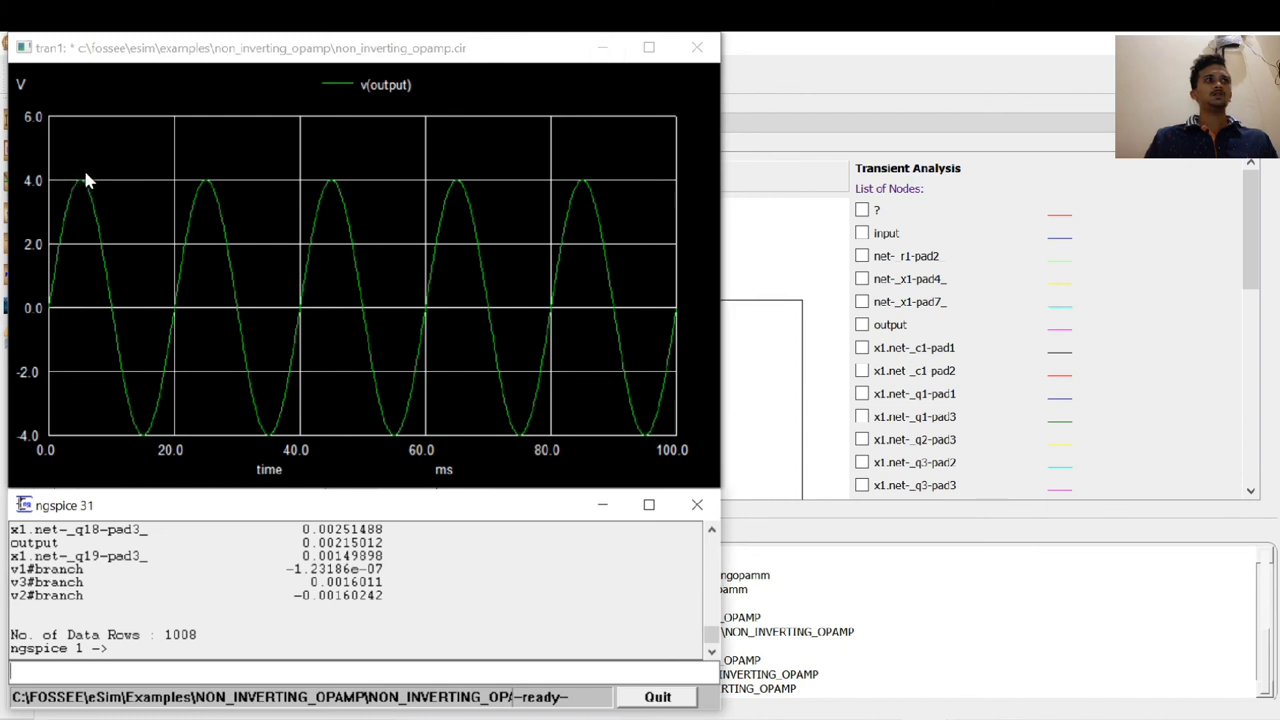
{"action": "left_click", "coordinate": [602, 47]}
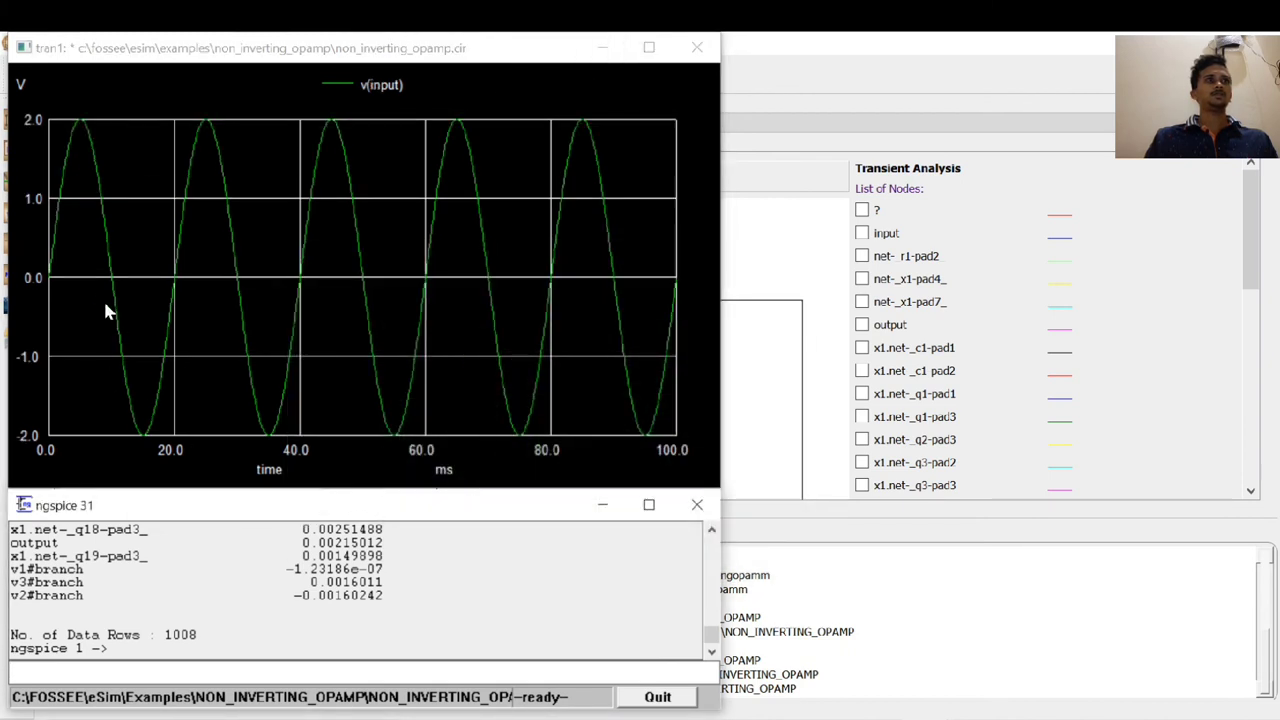
{"action": "left_click", "coordinate": [602, 47]}
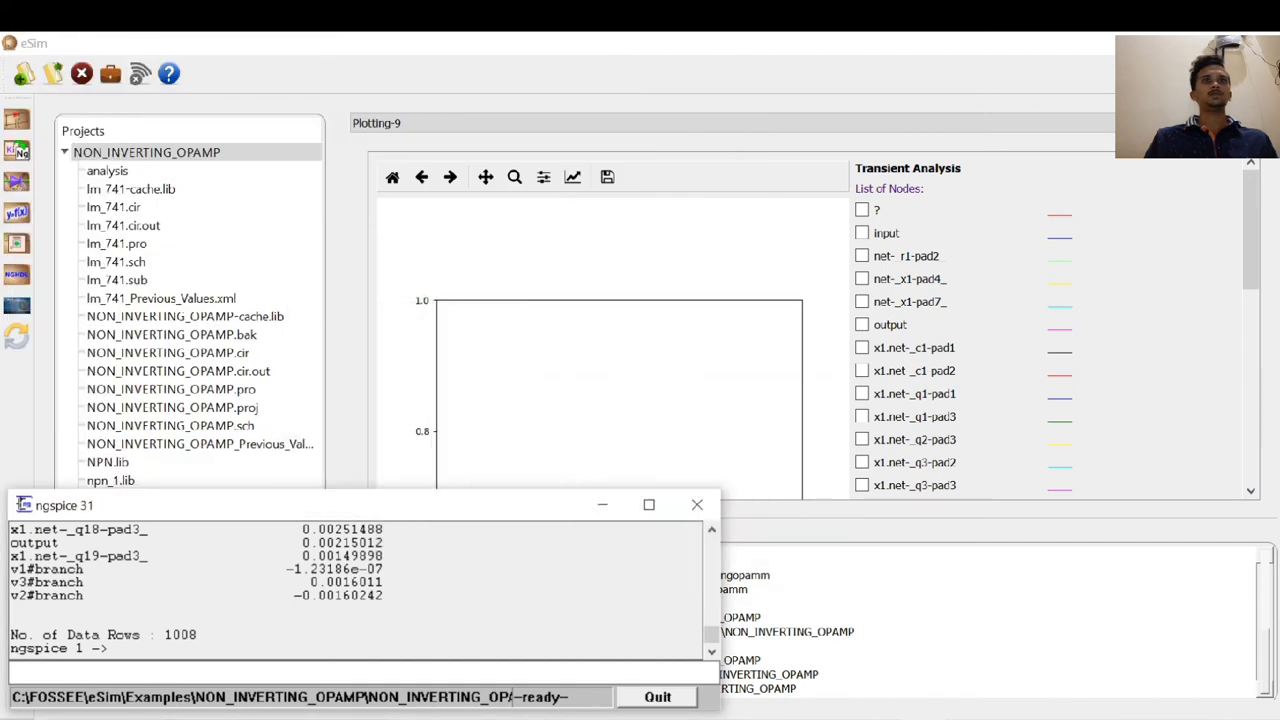
{"action": "left_click", "coordinate": [893, 236]}
{"action": "mouse_move", "coordinate": [1254, 232]}
{"action": "left_mouse_down"}
{"action": "mouse_move", "coordinate": [1250, 368]}
{"action": "mouse_move", "coordinate": [1252, 246]}
{"action": "mouse_move", "coordinate": [1256, 282]}
{"action": "left_mouse_up"}
{"action": "left_click", "coordinate": [1123, 420]}
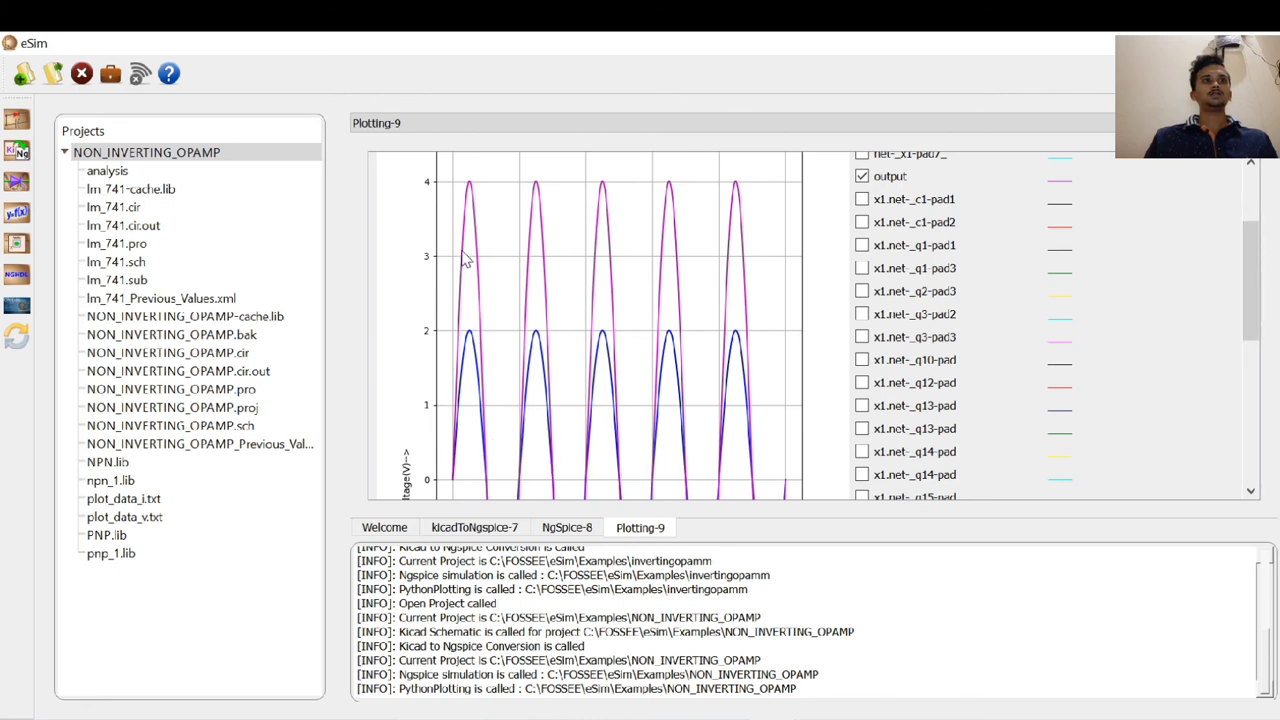
Step: Examine the combined input and output waveforms, and close the plotting and Ngspice views
{"action": "left_click_drag", "start_coordinate": [1249, 240], "coordinate": [1268, 320]}
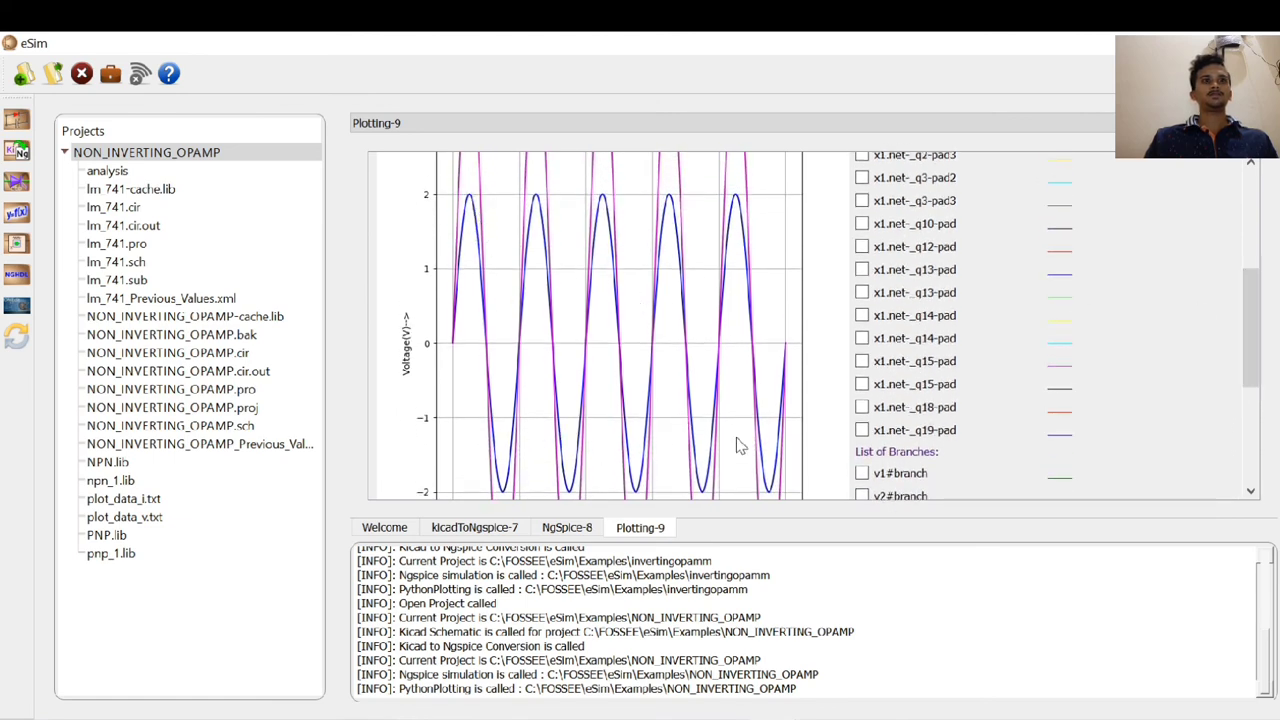
{"action": "left_click", "coordinate": [1268, 123]}
{"action": "left_click", "coordinate": [1268, 123]}
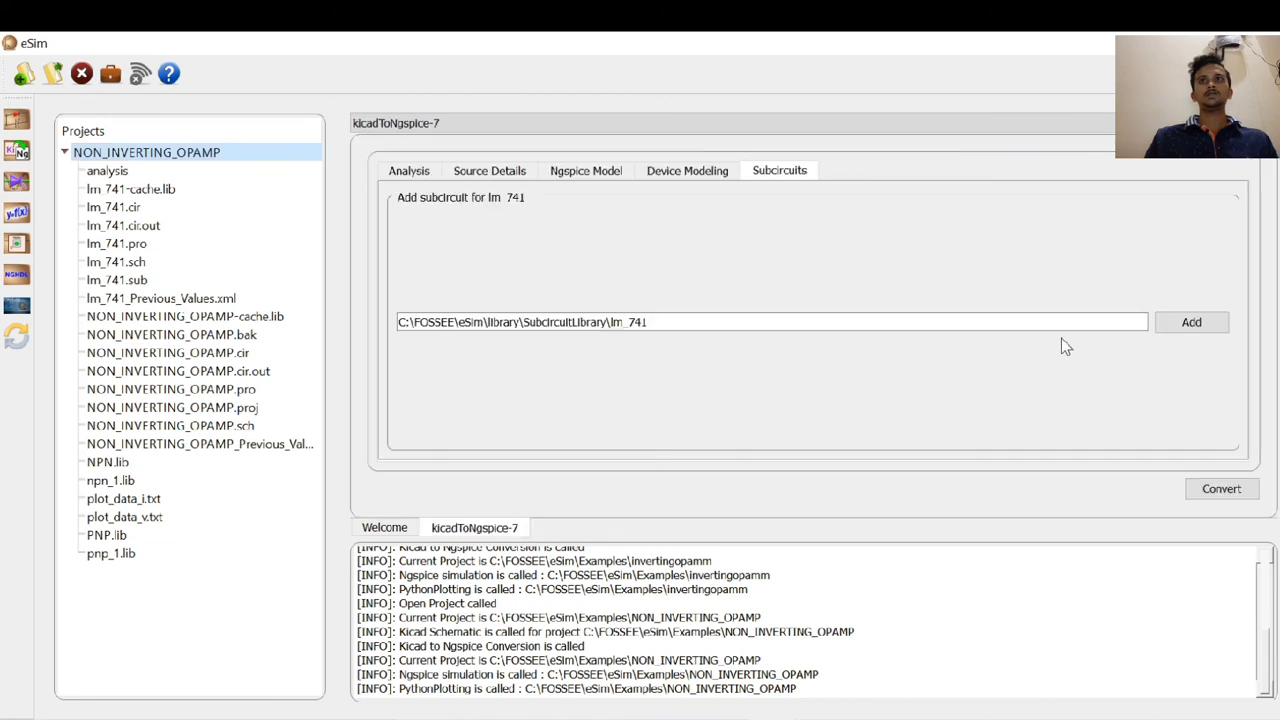
Step: Switch to the schematic editor and set the value of feedback resistor Rf1 to 4k
{"action": "mouse_move", "coordinate": [876, 714]}
{"action": "left_click", "coordinate": [922, 677]}
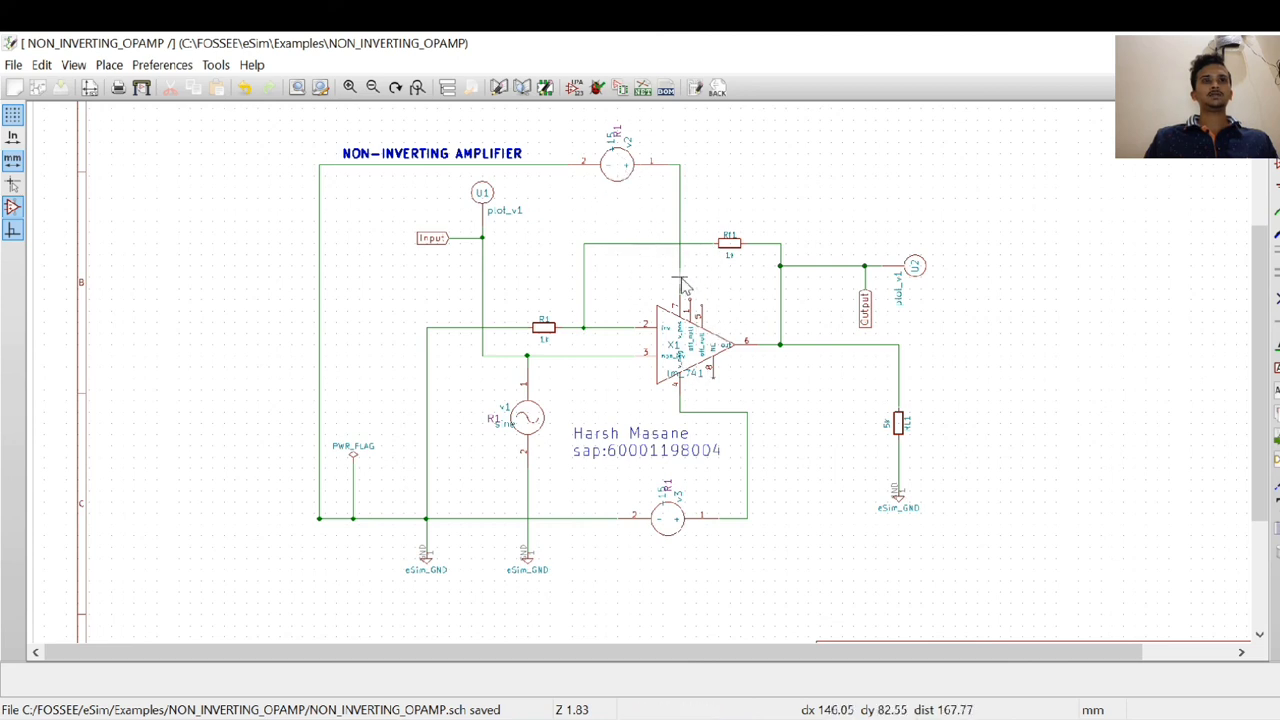
{"action": "right_click", "coordinate": [736, 245]}
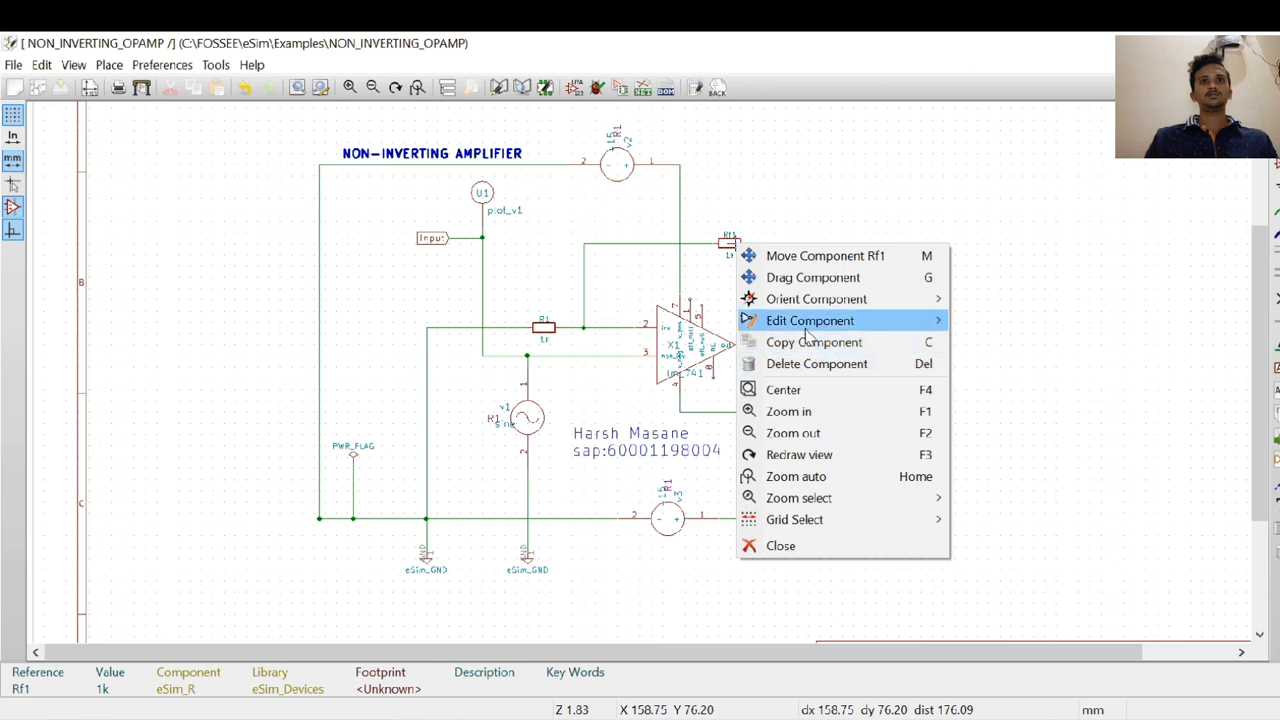
{"action": "mouse_move", "coordinate": [814, 320]}
{"action": "left_click", "coordinate": [977, 343]}
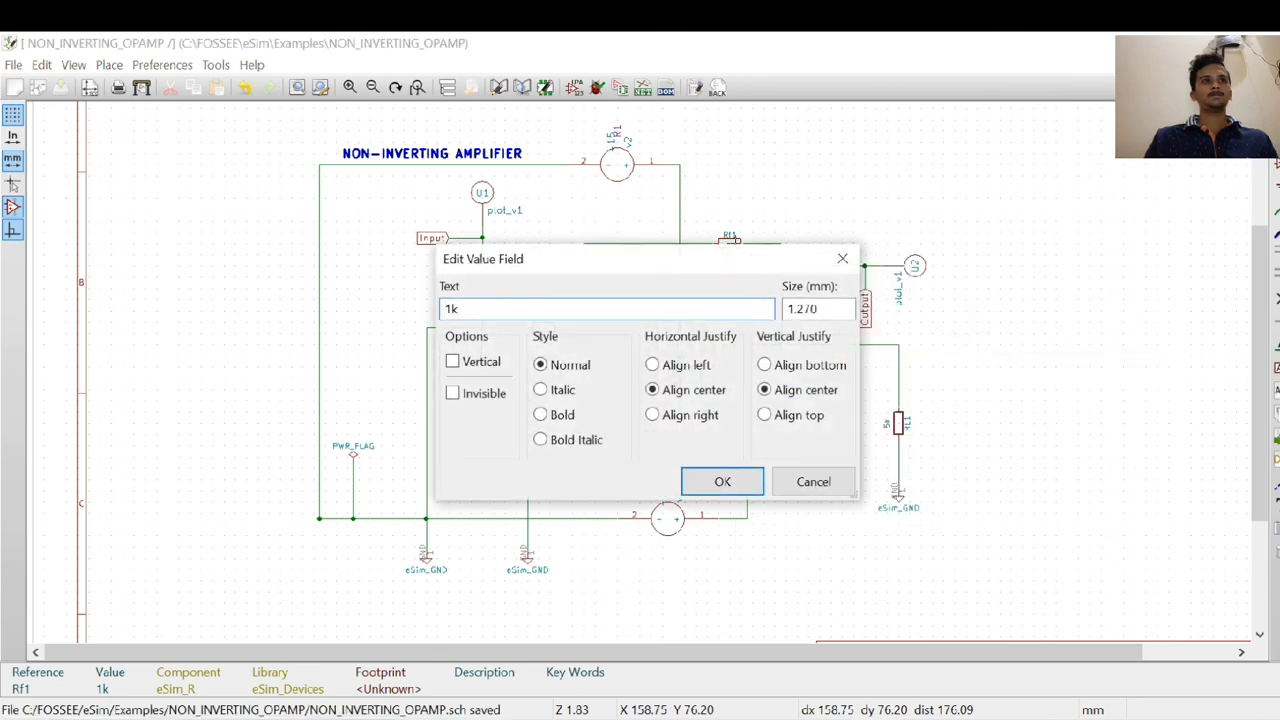
{"action": "key", "text": "BackSpace"}
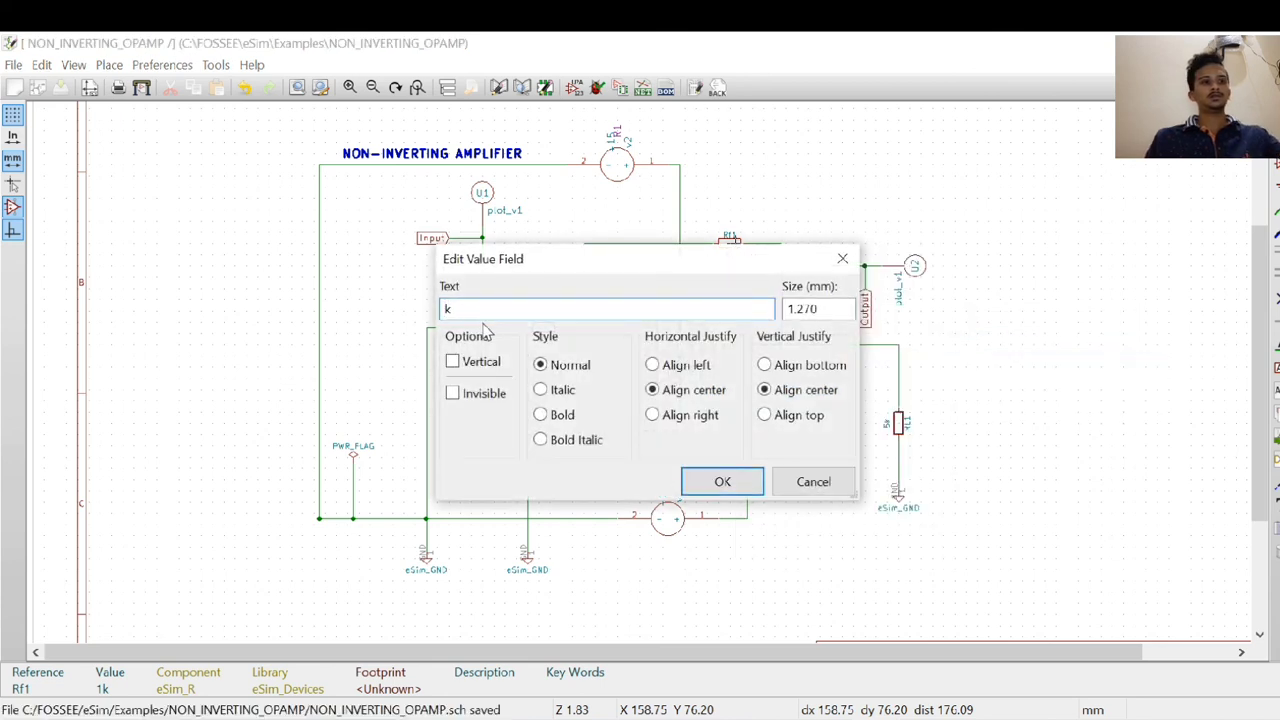
{"action": "left_click", "coordinate": [724, 483]}
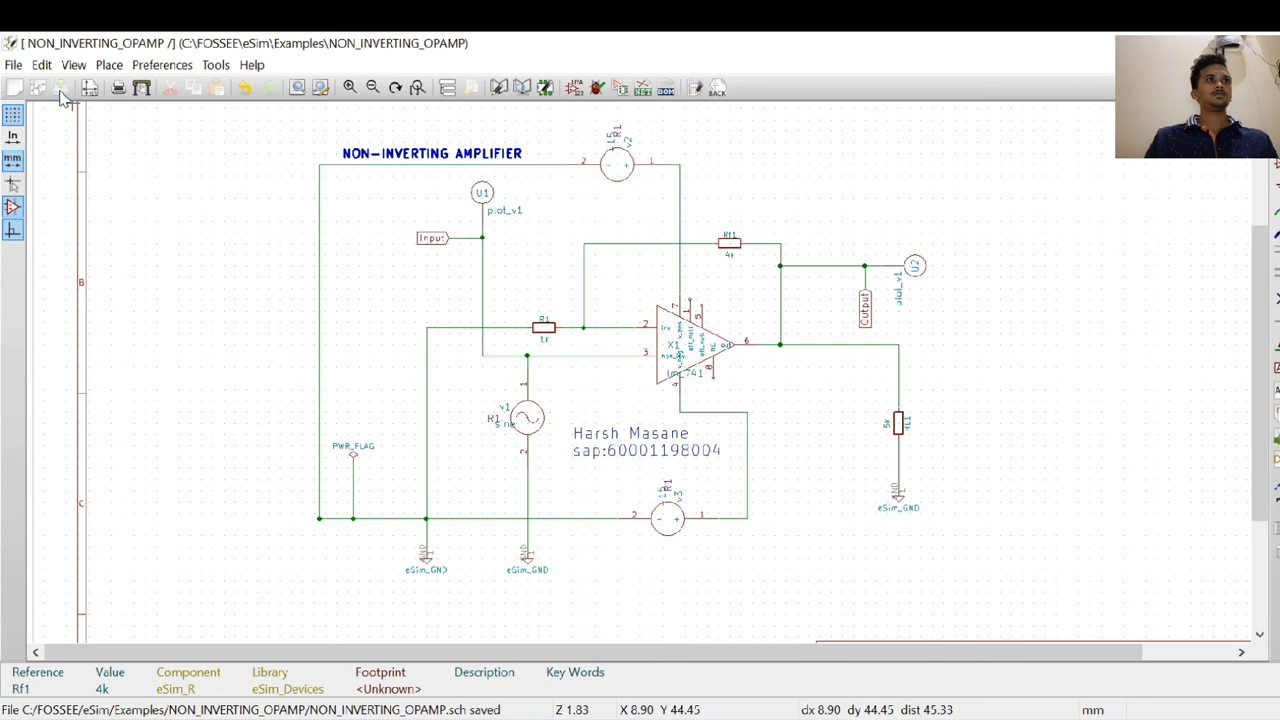
Step: Annotate the entire schematic again, keeping the existing annotation
{"action": "left_click", "coordinate": [575, 89]}
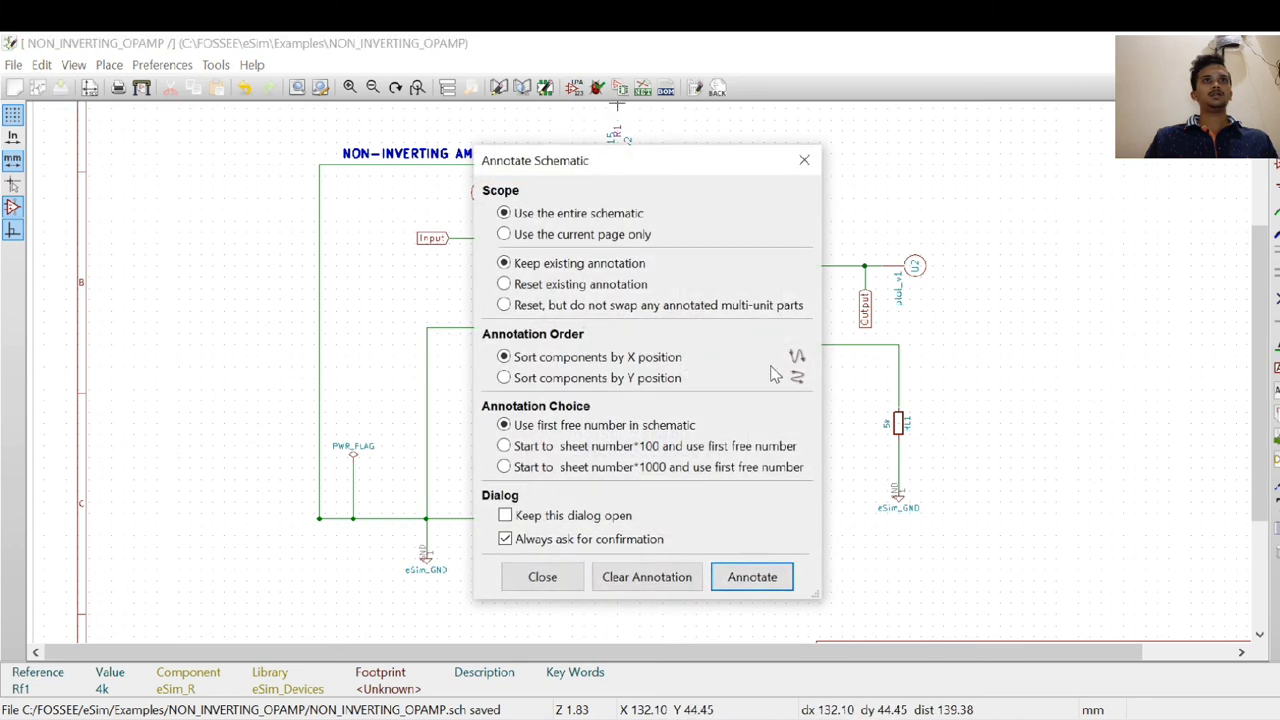
{"action": "left_click", "coordinate": [752, 577]}
{"action": "left_click", "coordinate": [735, 477]}
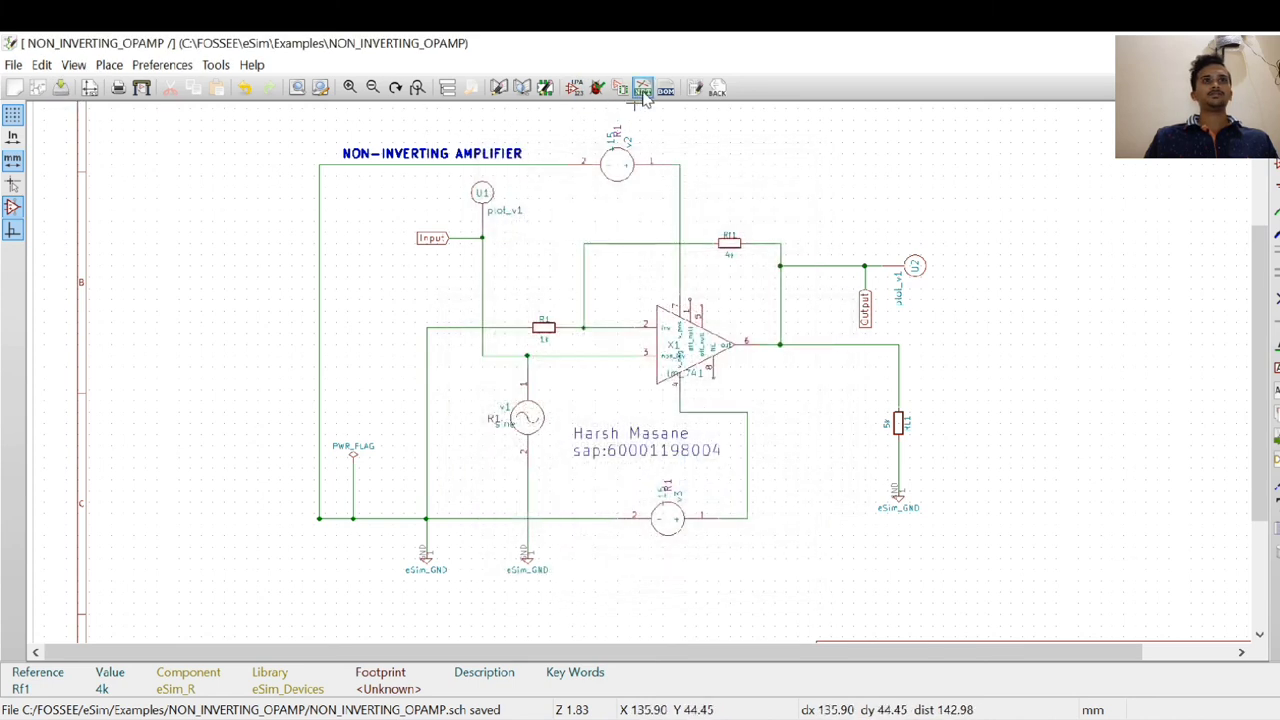
Step: Regenerate the NON_INVERTING_OPAMP SPICE netlist with the changed feedback resistor and save the schematic
{"action": "left_click", "coordinate": [642, 90]}
{"action": "left_click", "coordinate": [811, 297]}
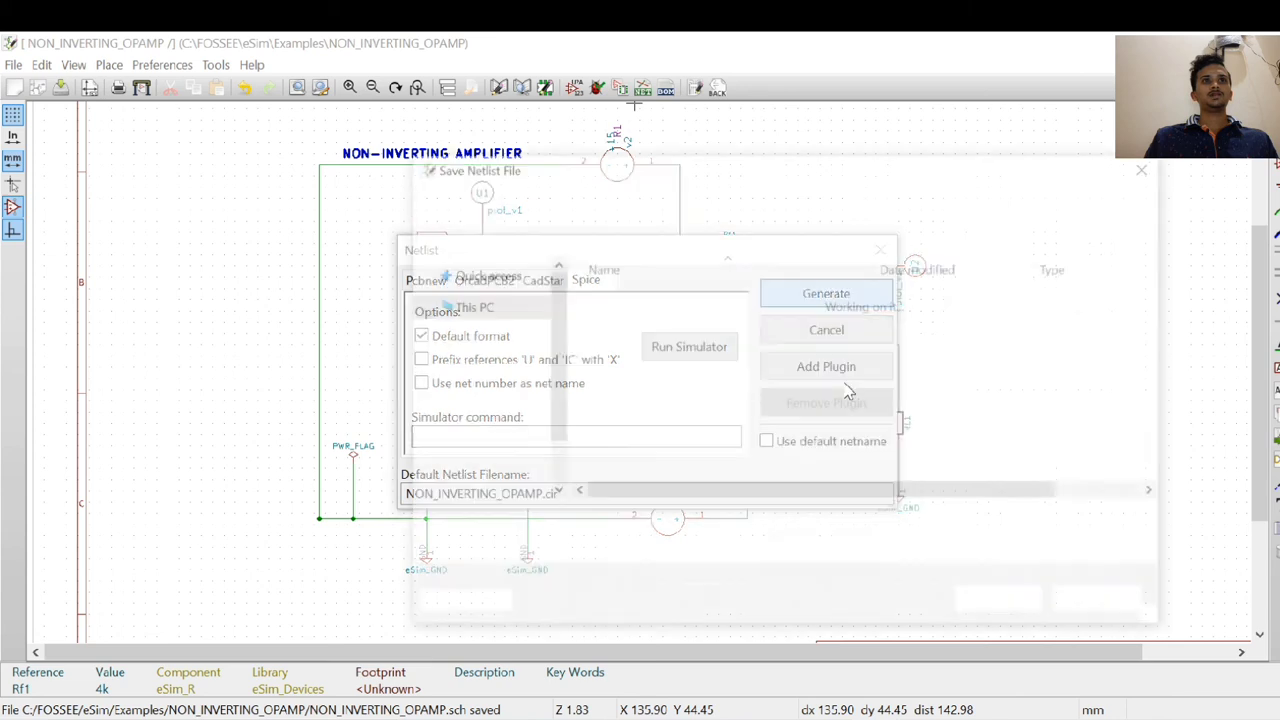
{"action": "left_click", "coordinate": [976, 608]}
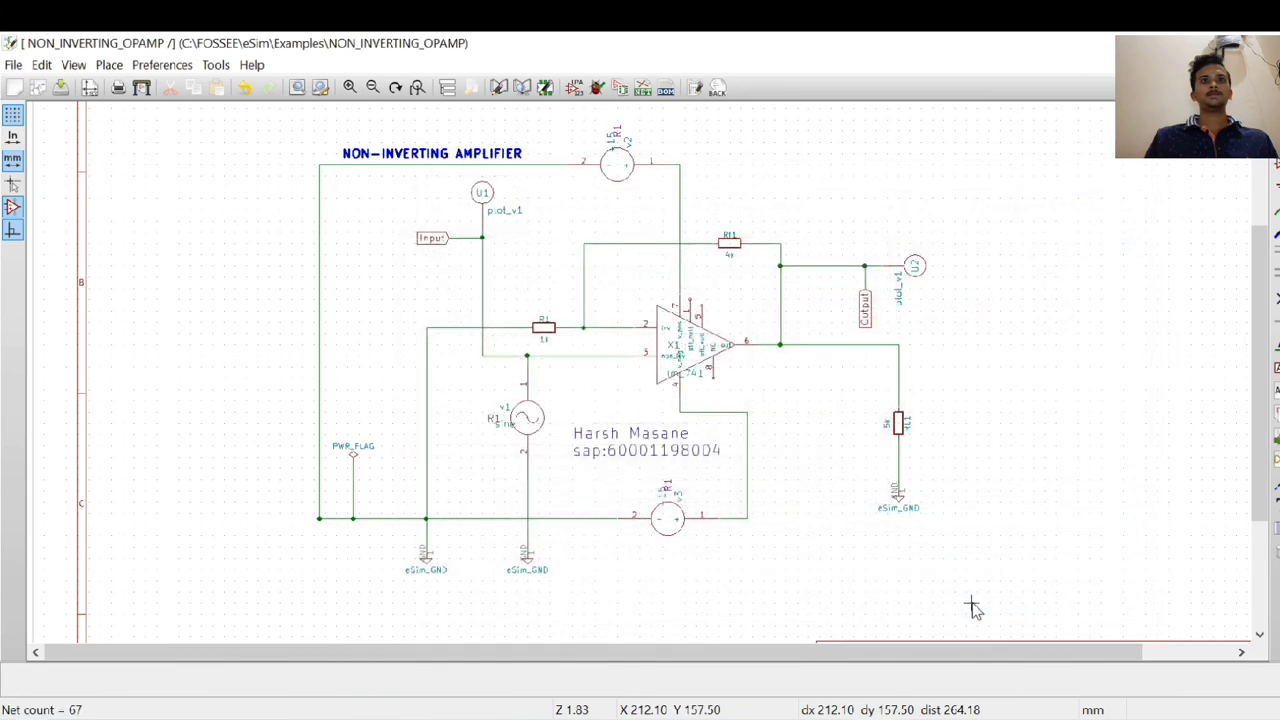
{"action": "left_click", "coordinate": [61, 88]}
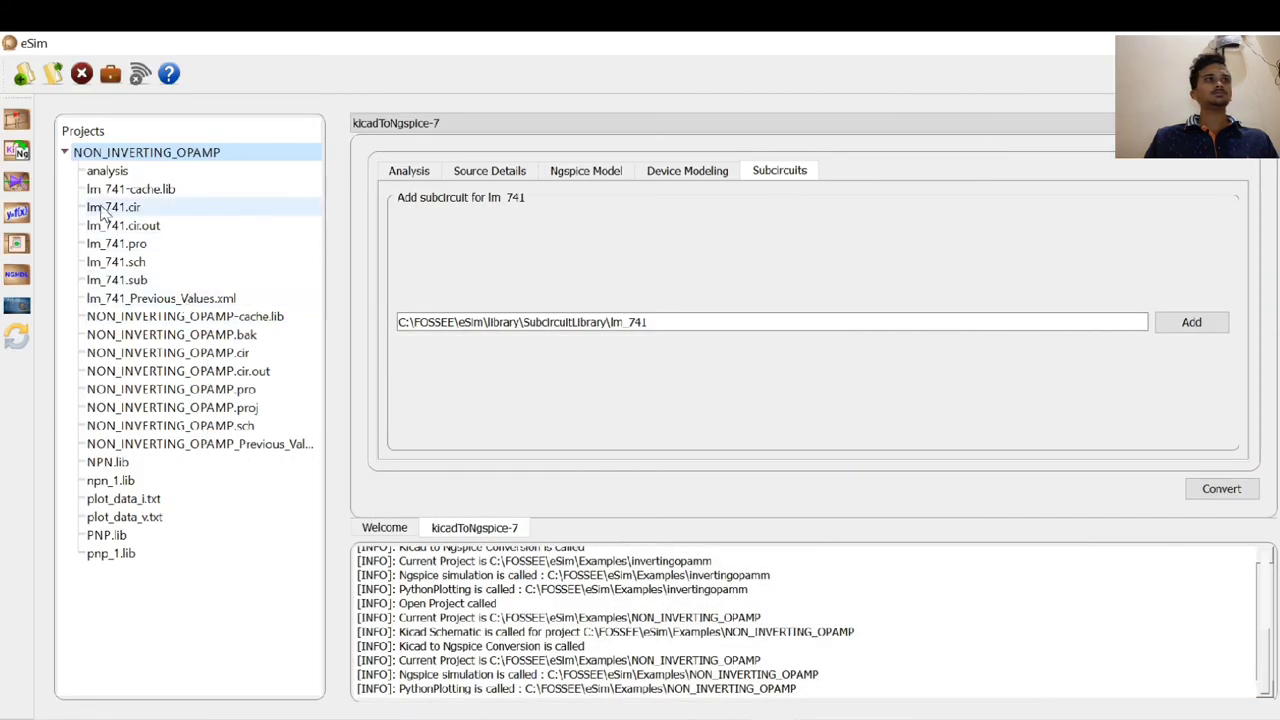
Step: Start a new KiCad to Ngspice conversion in eSim and set the amplitude of sine source v1 to 3
{"action": "left_click", "coordinate": [16, 151]}
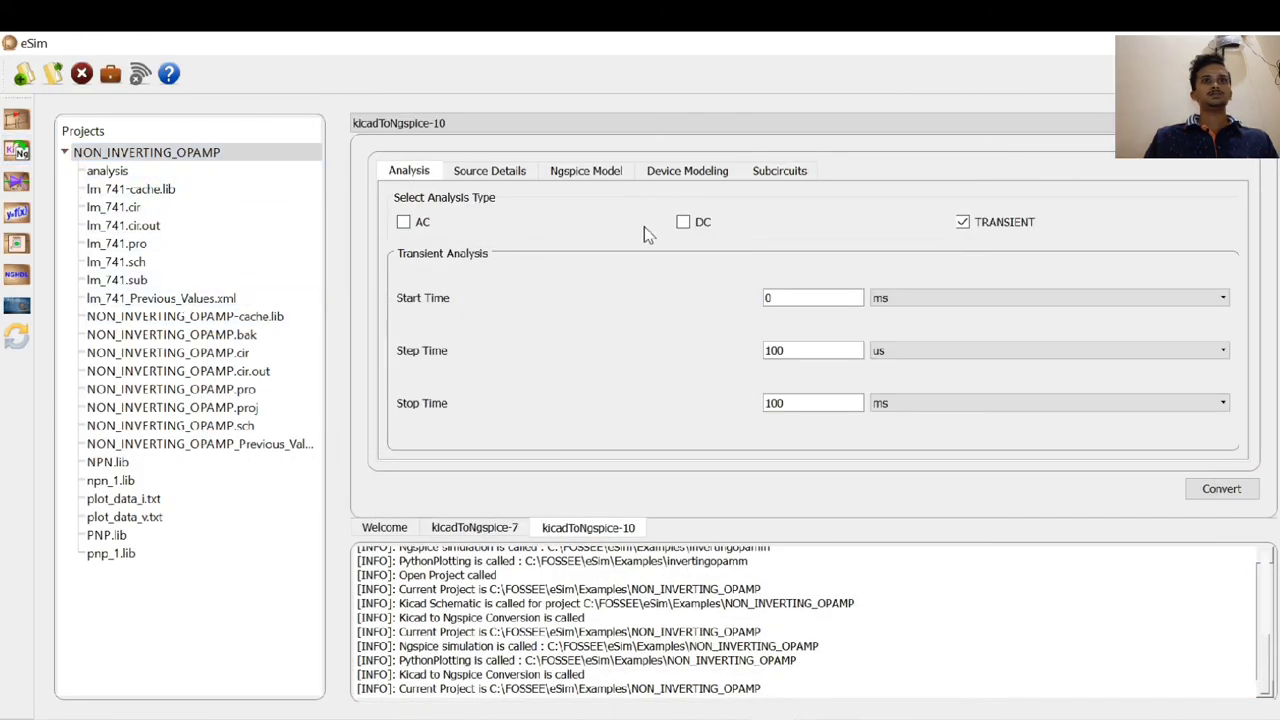
{"action": "left_click", "coordinate": [489, 171]}
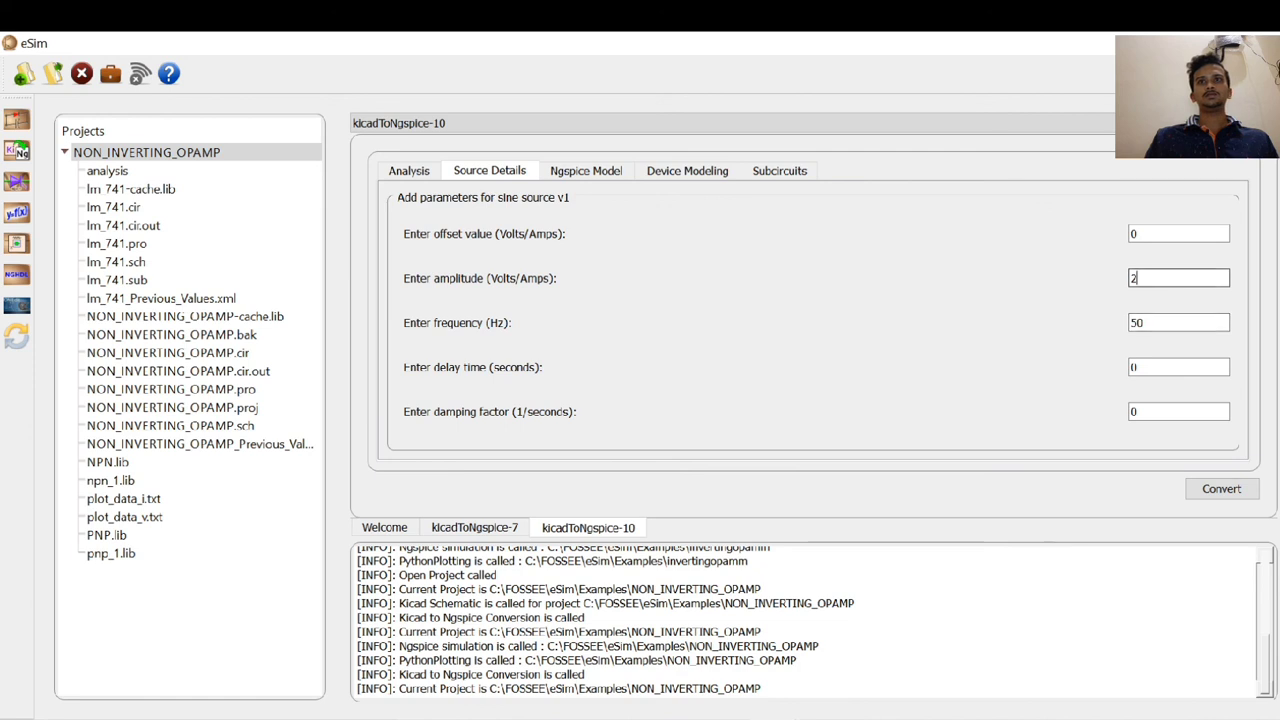
{"action": "key", "text": "BackSpace"}
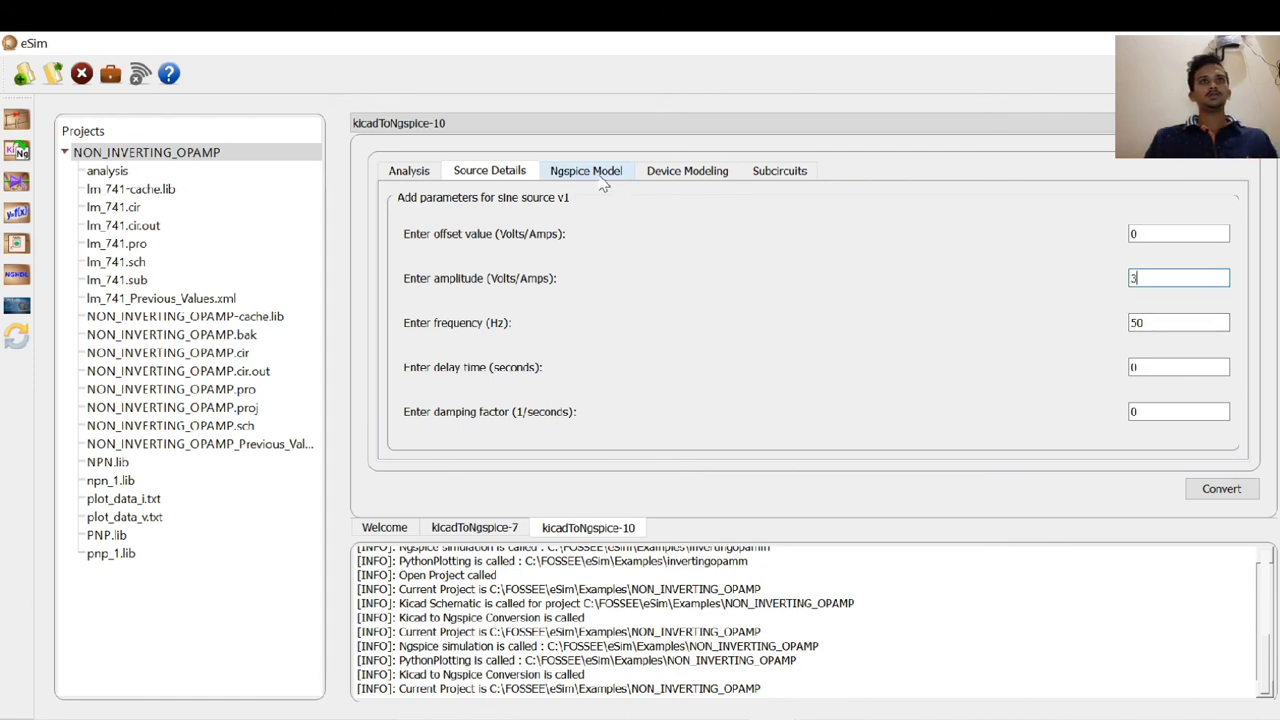
Step: Review the subcircuit and transient analysis settings and convert the updated netlist to Ngspice
{"action": "left_click", "coordinate": [765, 176]}
{"action": "left_click", "coordinate": [405, 175]}
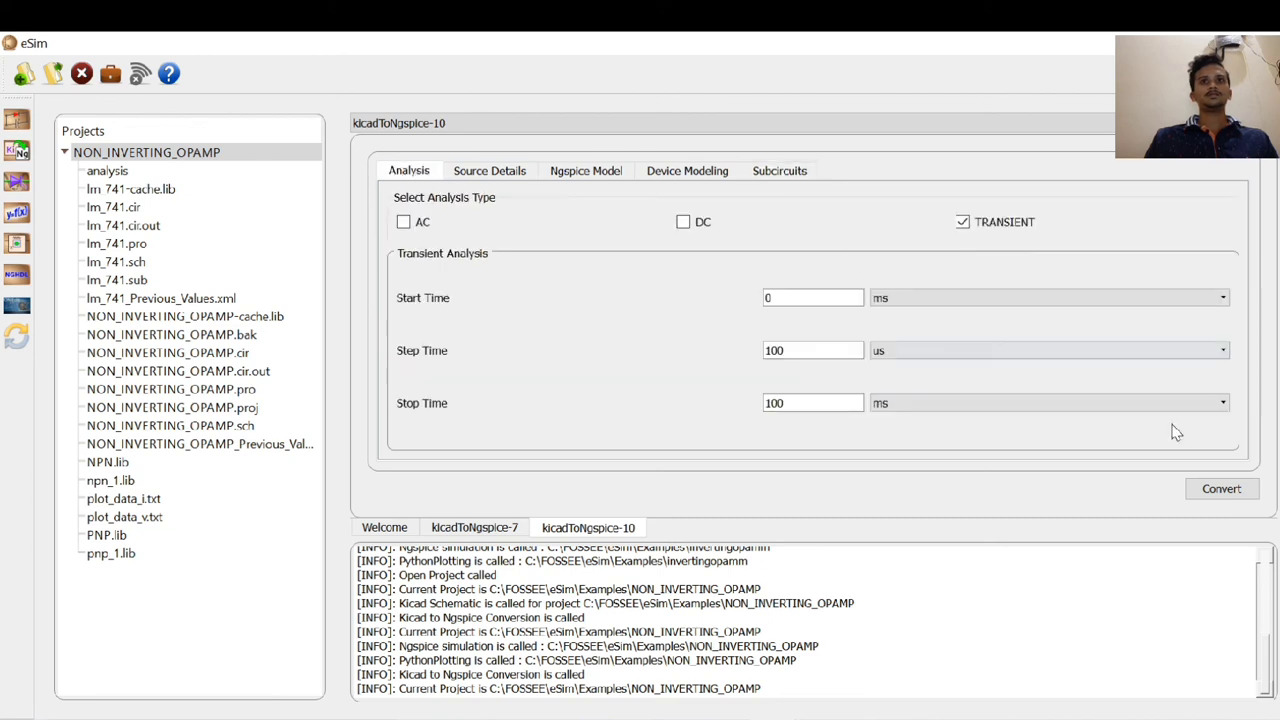
{"action": "left_click", "coordinate": [1220, 494]}
{"action": "left_click", "coordinate": [760, 413]}
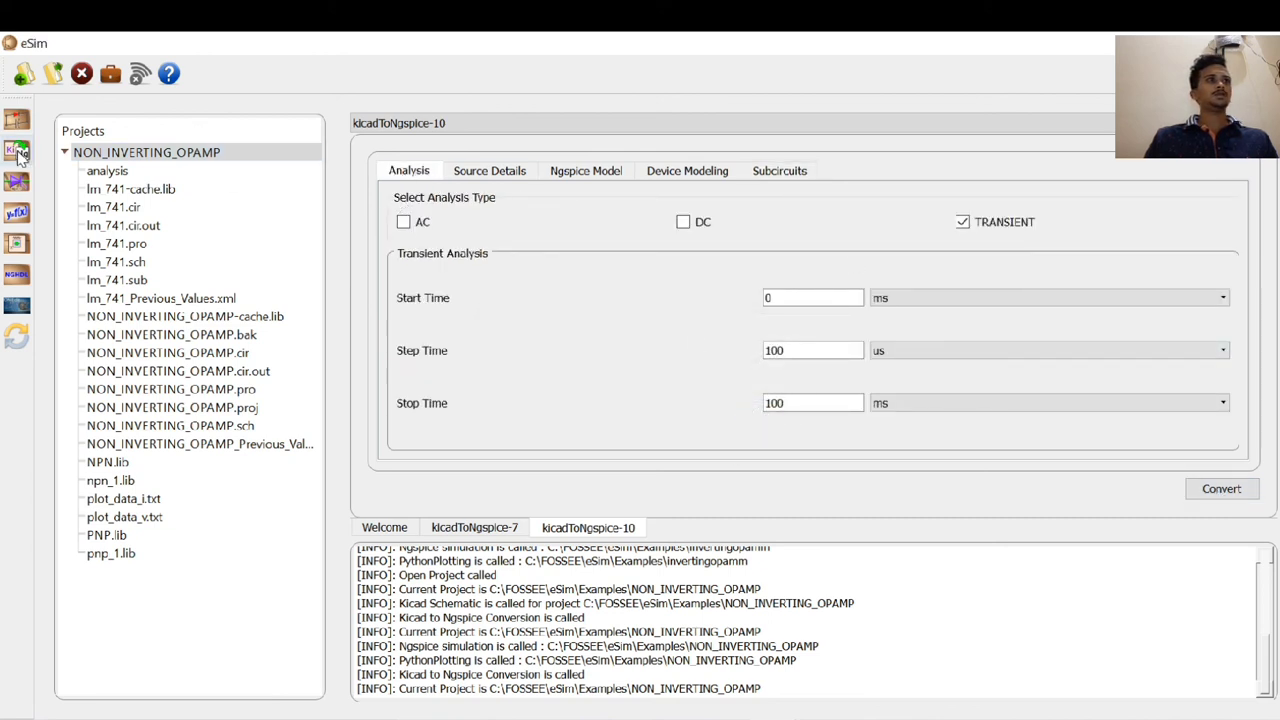
Step: Simulate the 4k feedback circuit in Ngspice and plot the input and output node waveforms together
{"action": "left_click", "coordinate": [16, 186]}
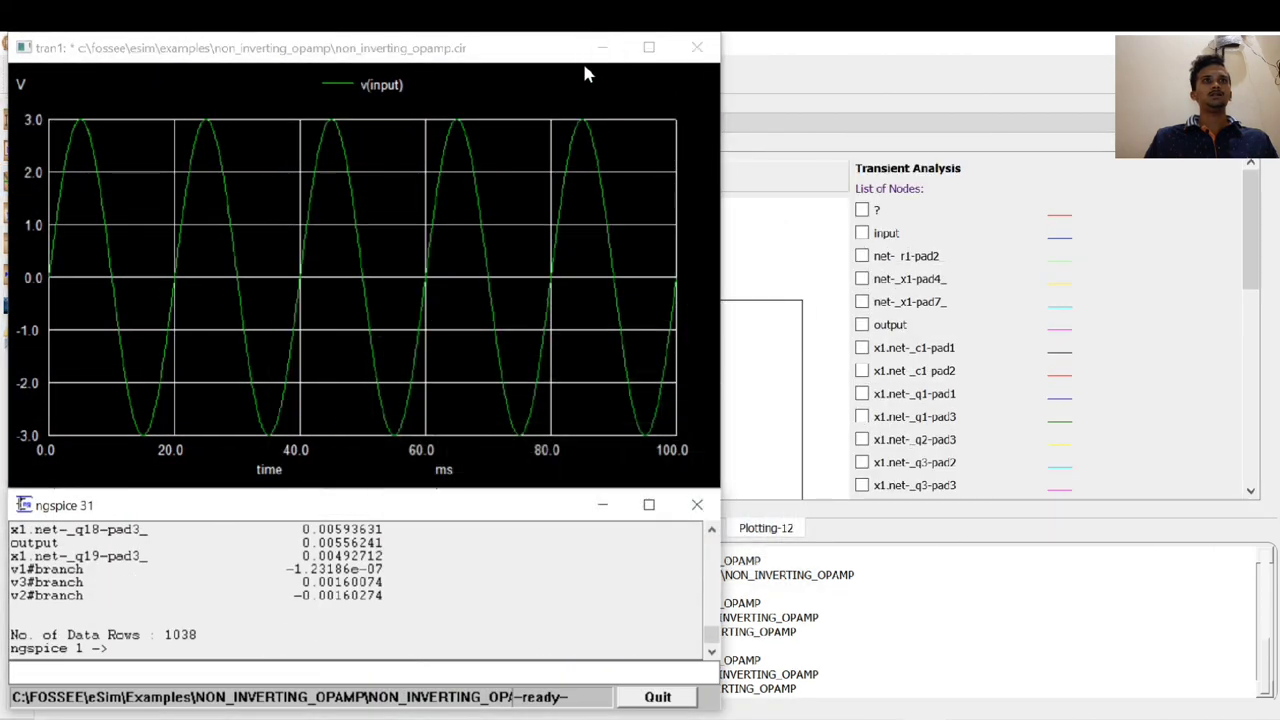
{"action": "left_click", "coordinate": [603, 48]}
{"action": "left_click", "coordinate": [859, 239]}
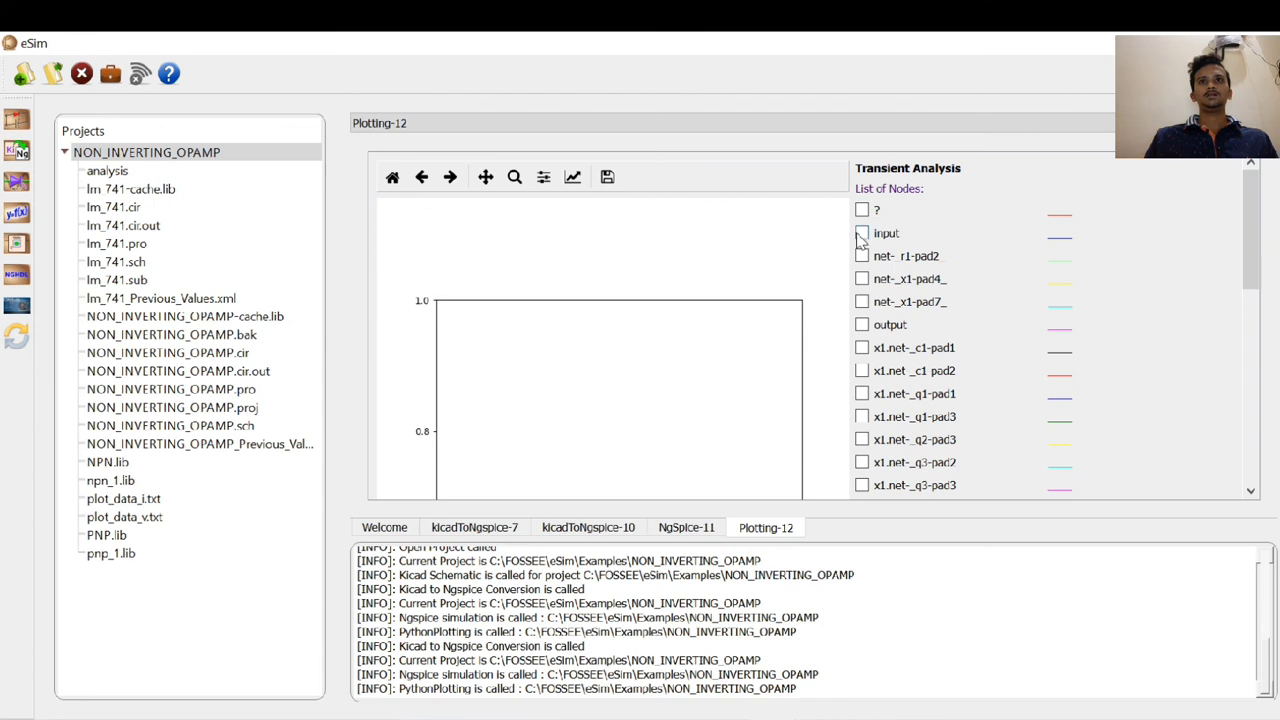
{"action": "mouse_move", "coordinate": [1251, 234]}
{"action": "left_mouse_down"}
{"action": "mouse_move", "coordinate": [1266, 366]}
{"action": "mouse_move", "coordinate": [1220, 259]}
{"action": "mouse_move", "coordinate": [1223, 277]}
{"action": "left_mouse_up"}
{"action": "left_click", "coordinate": [873, 194]}
{"action": "left_click", "coordinate": [1171, 417]}
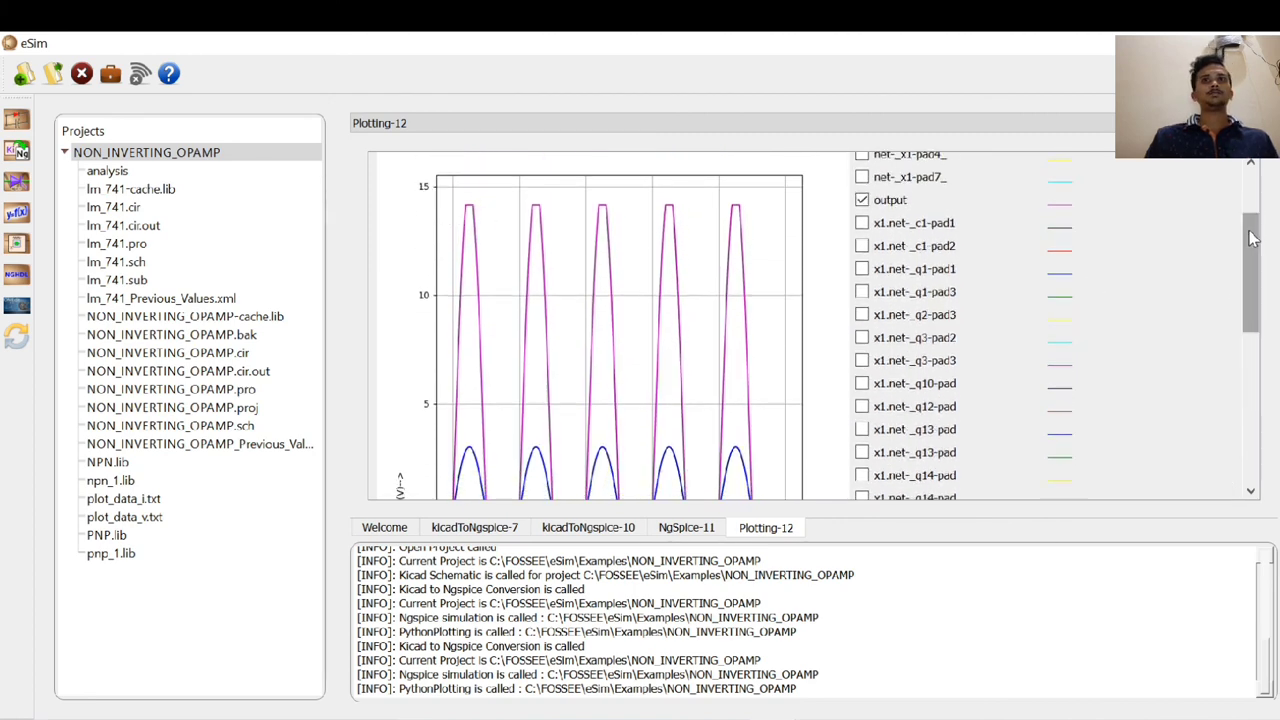
Step: Examine the positive and negative peaks of the plotted input and output waveforms, and close the plotting and Ngspice views
{"action": "left_click_drag", "start_coordinate": [1253, 237], "coordinate": [1262, 373]}
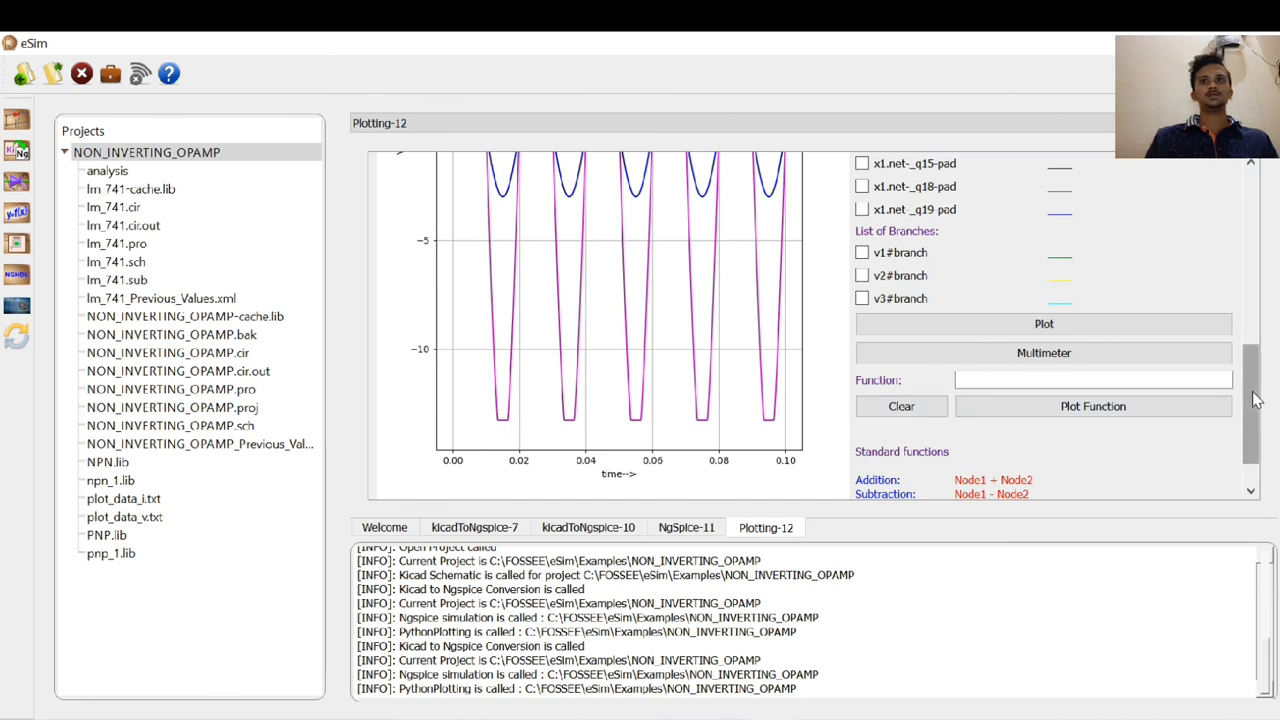
{"action": "left_click_drag", "start_coordinate": [1250, 398], "coordinate": [1249, 348]}
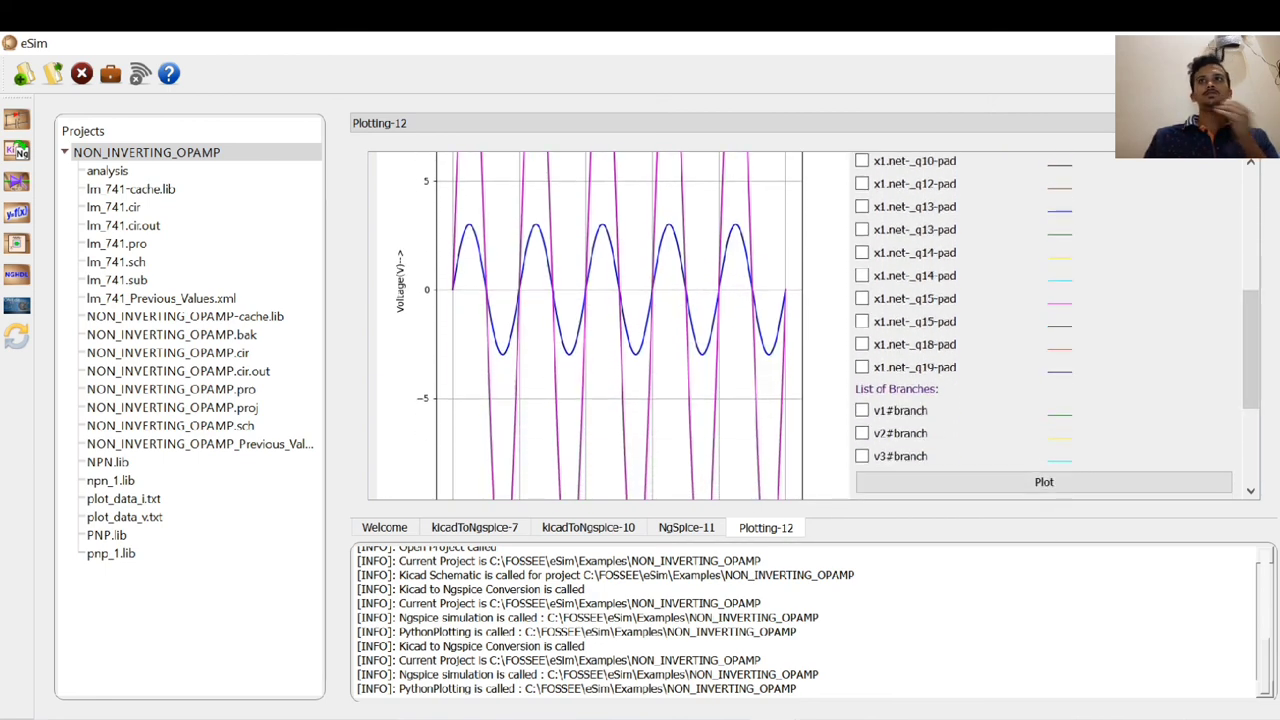
{"action": "left_click", "coordinate": [1266, 123]}
{"action": "left_click", "coordinate": [1266, 123]}
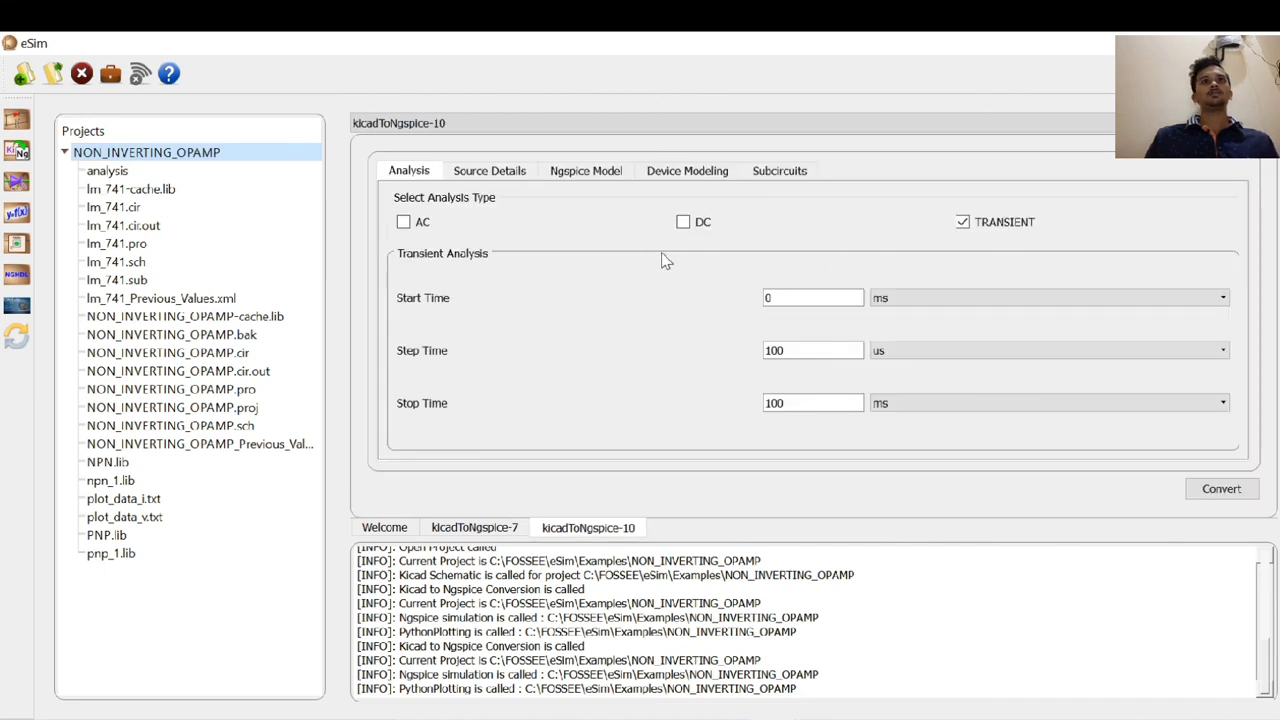